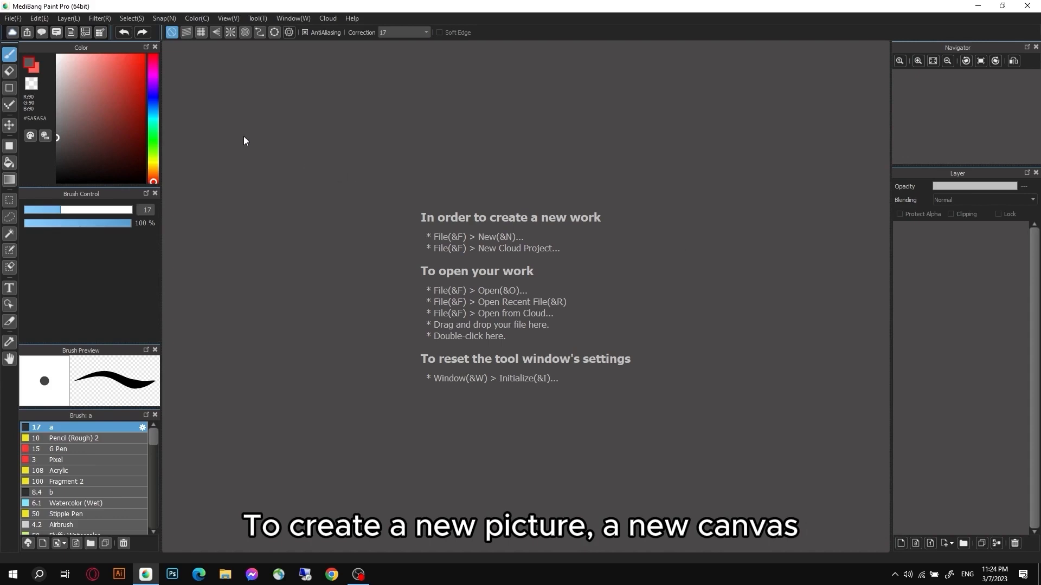
- Start a new standard image and pick the 1920 px * 1080 px (300 dpi) size from the history
{"action": "left_click", "coordinate": [13, 18]}
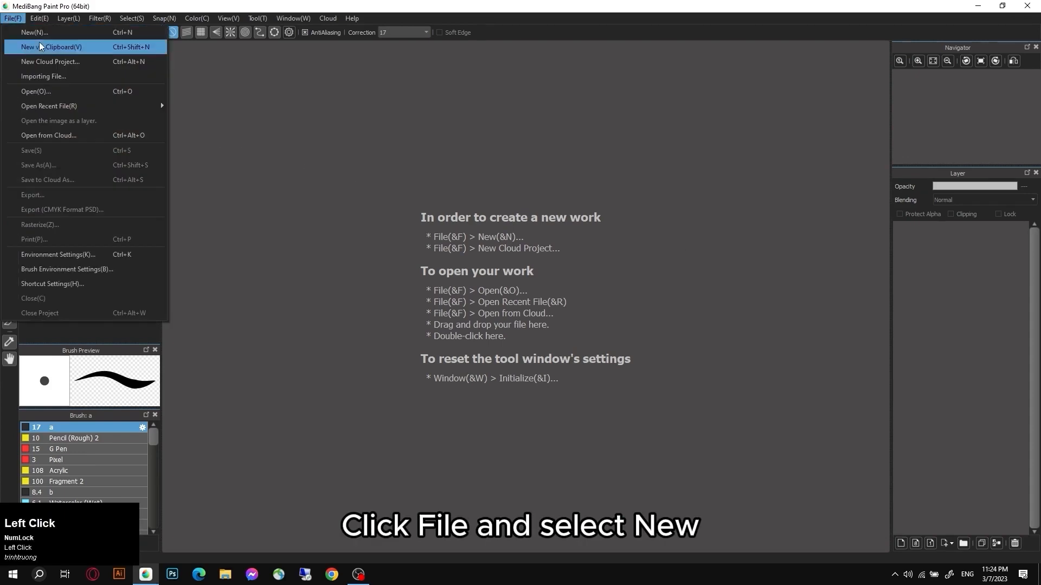
{"action": "left_click", "coordinate": [41, 32]}
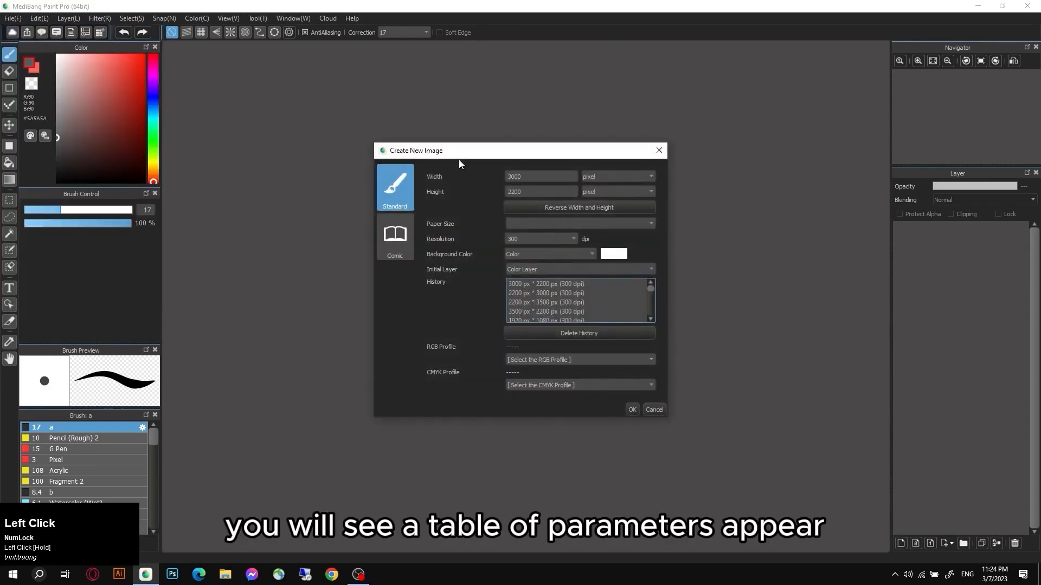
{"action": "left_click_drag", "start_coordinate": [547, 151], "coordinate": [620, 100]}
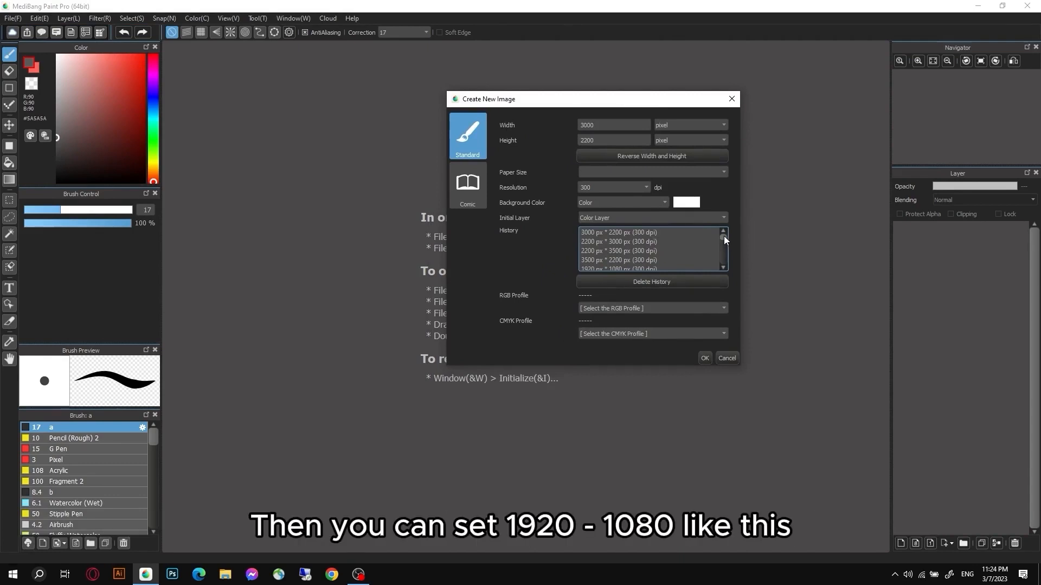
{"action": "left_click_drag", "start_coordinate": [724, 237], "coordinate": [727, 233]}
{"action": "left_click", "coordinate": [624, 266]}
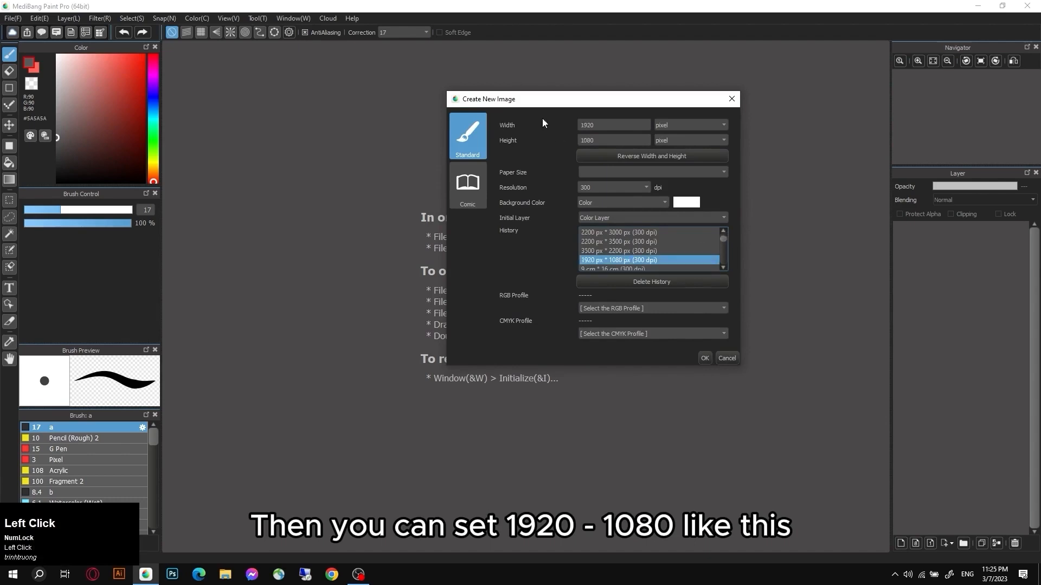
{"action": "left_click_drag", "start_coordinate": [584, 99], "coordinate": [554, 105]}
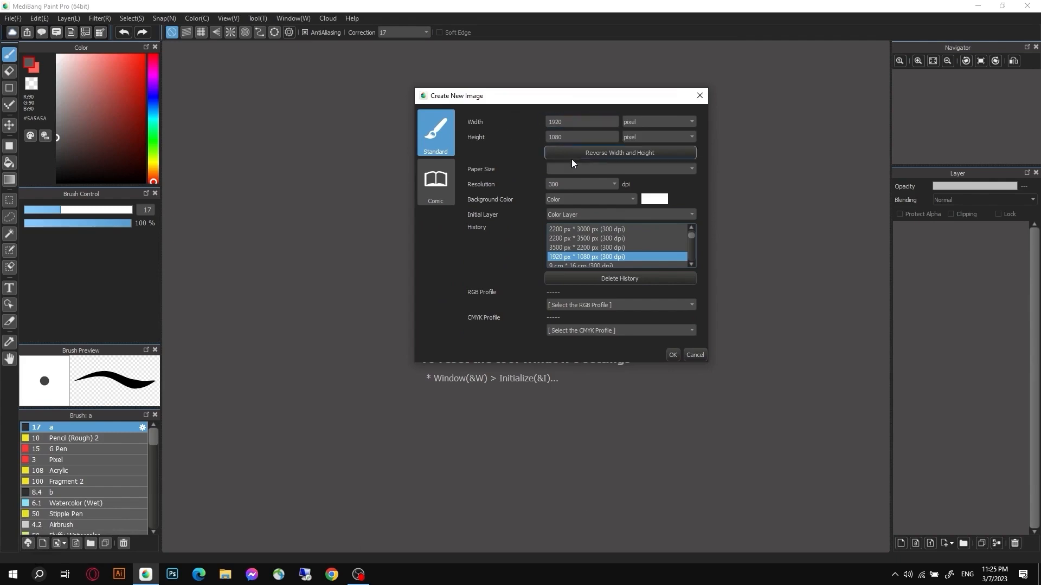
- Swap the new image's width and height and swap them back to 1920 by 1080 pixels
{"action": "double_click", "coordinate": [566, 139]}
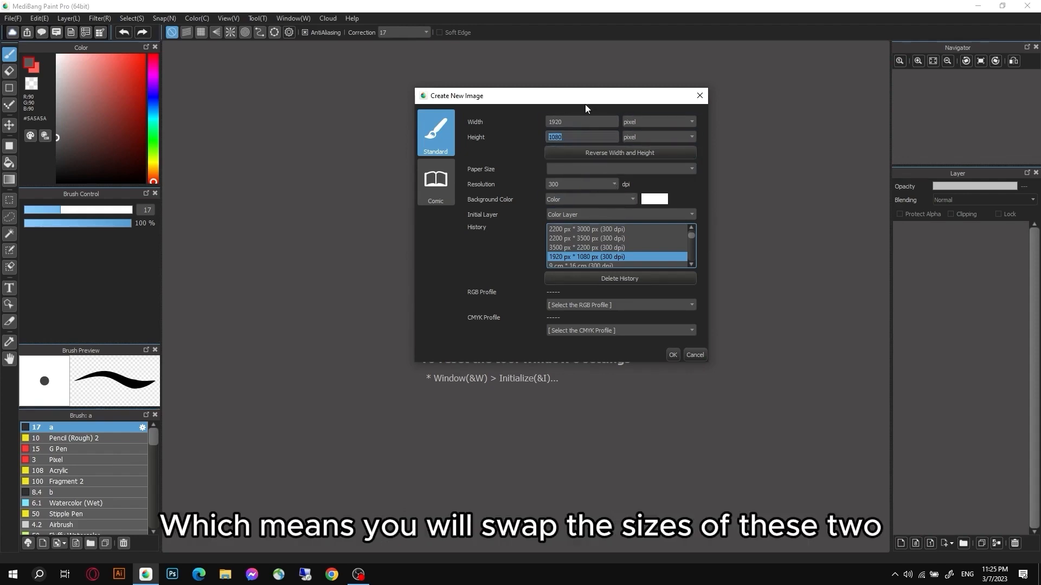
{"action": "left_click", "coordinate": [608, 153]}
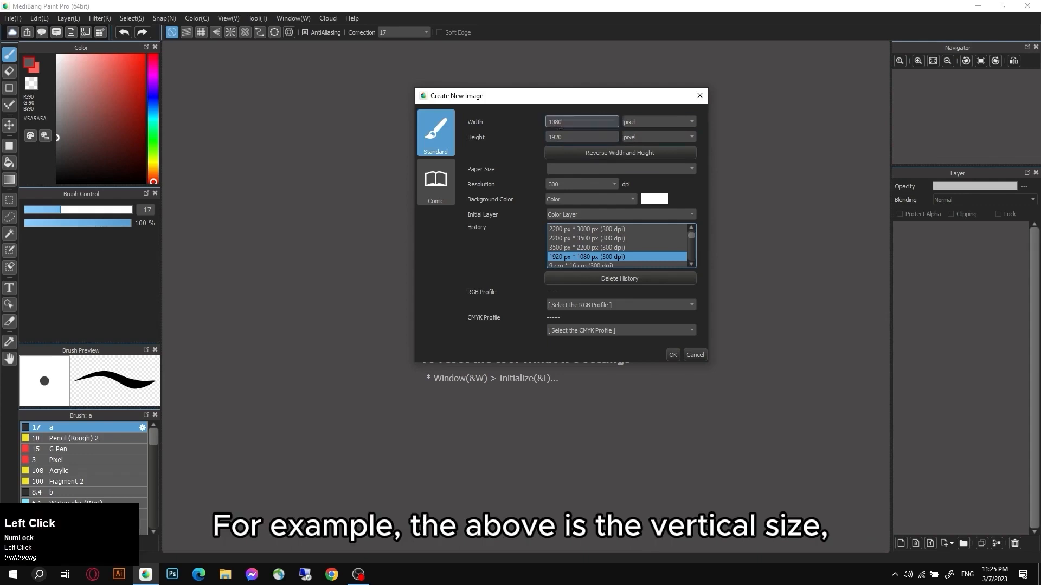
{"action": "left_click", "coordinate": [598, 152]}
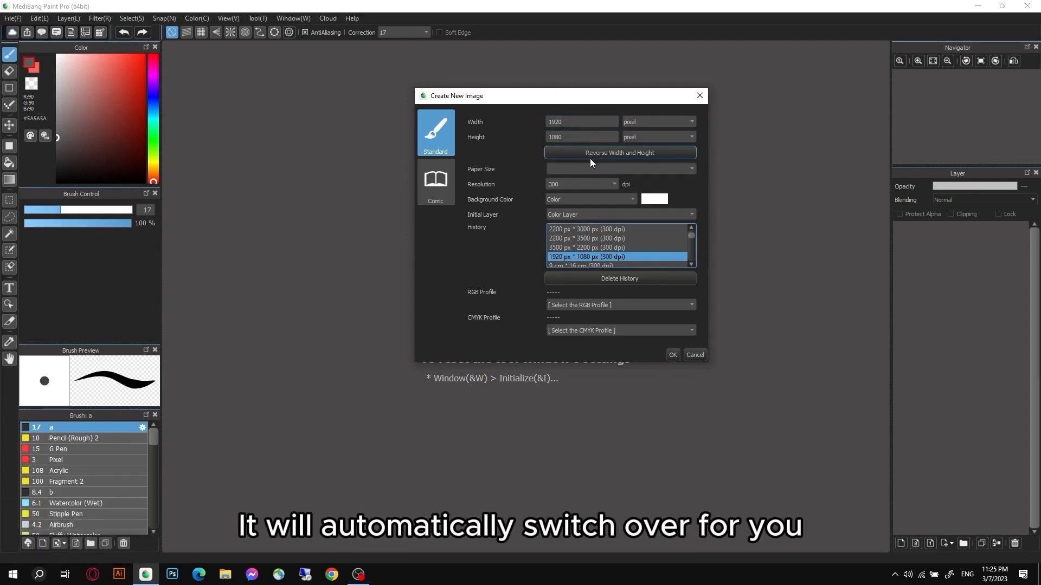
- Look through the preset paper sizes for the new image without choosing one
{"action": "left_click", "coordinate": [560, 170]}
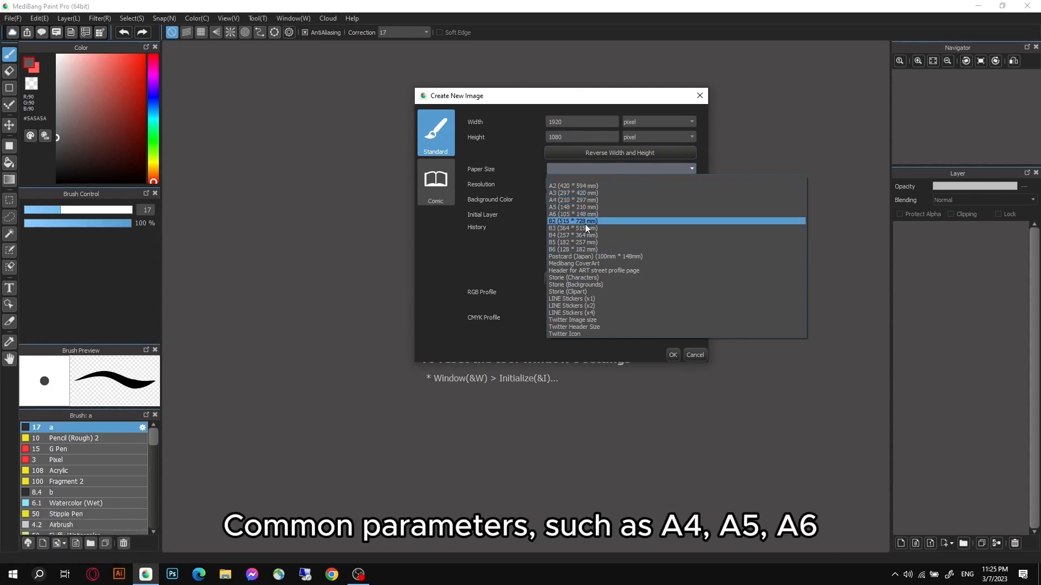
{"action": "scroll", "coordinate": [601, 295], "scroll_direction": "down", "scroll_amount": 1}
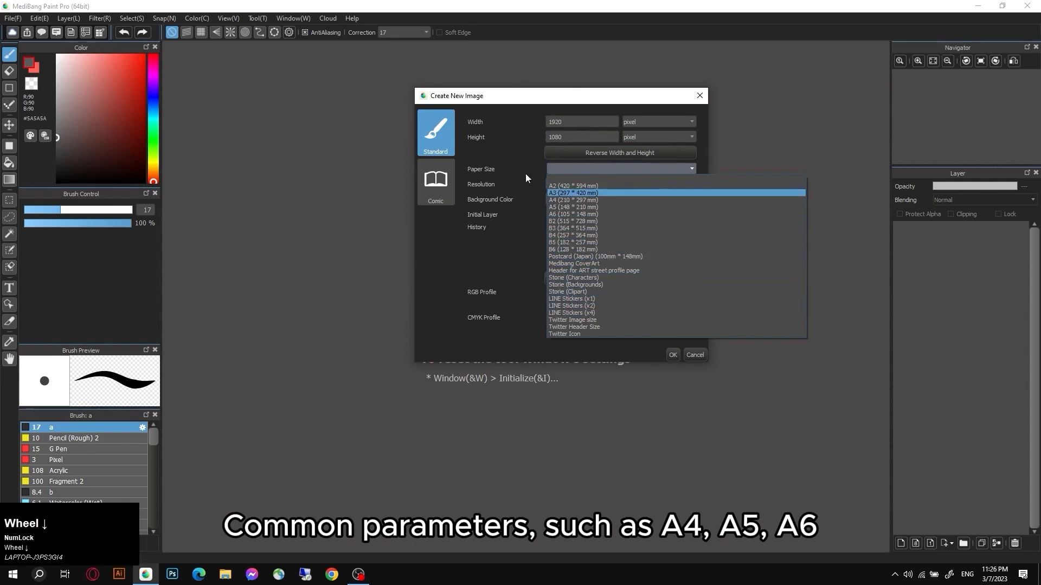
{"action": "left_click", "coordinate": [519, 153]}
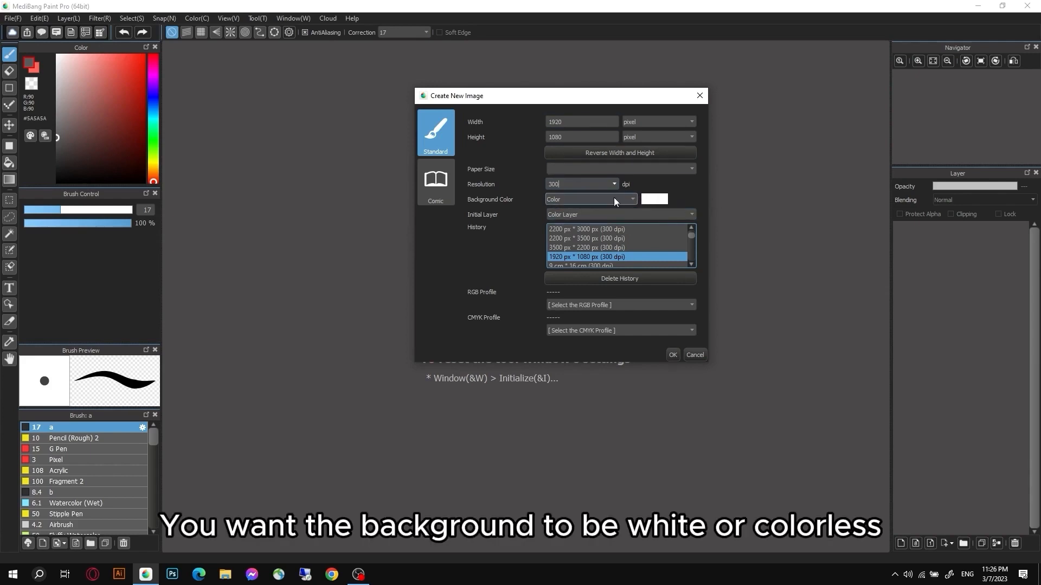
- Keep the background color white and create the 1920 by 1080 pixel image
{"action": "left_click", "coordinate": [655, 201]}
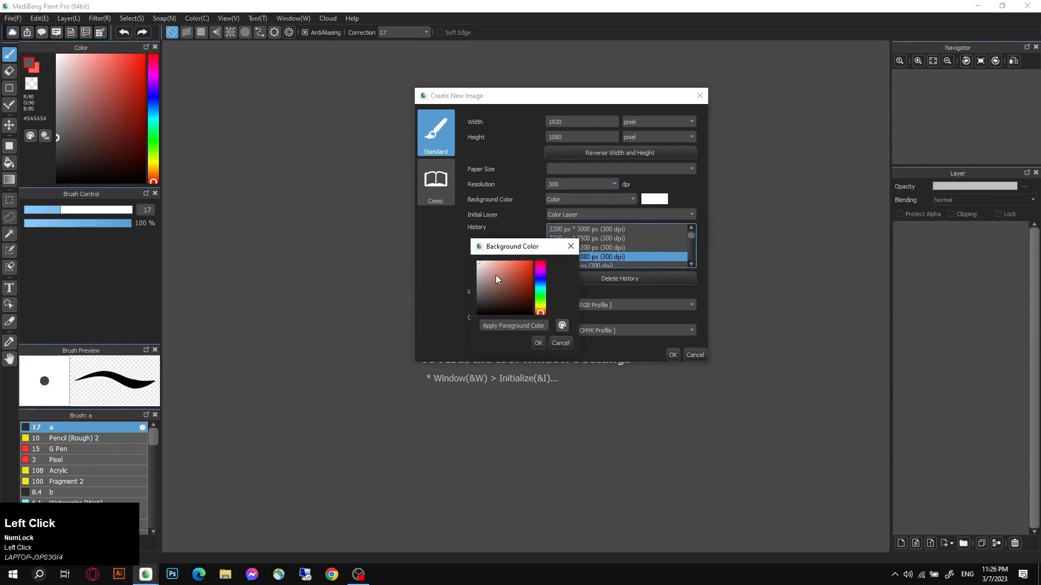
{"action": "left_click", "coordinate": [570, 247]}
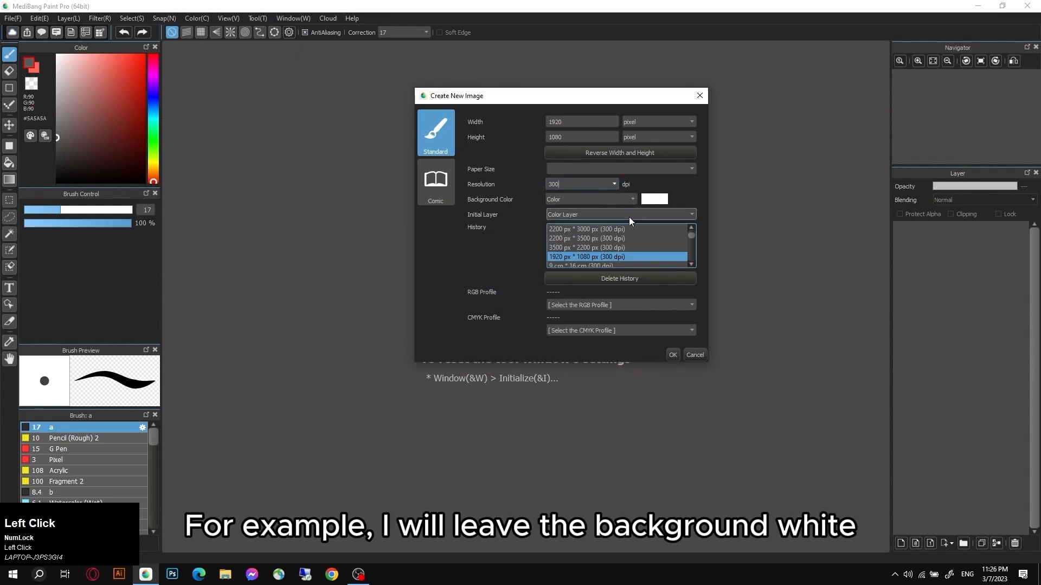
{"action": "left_click", "coordinate": [672, 355]}
{"action": "scroll", "coordinate": [558, 266], "scroll_direction": "up", "scroll_amount": 1}
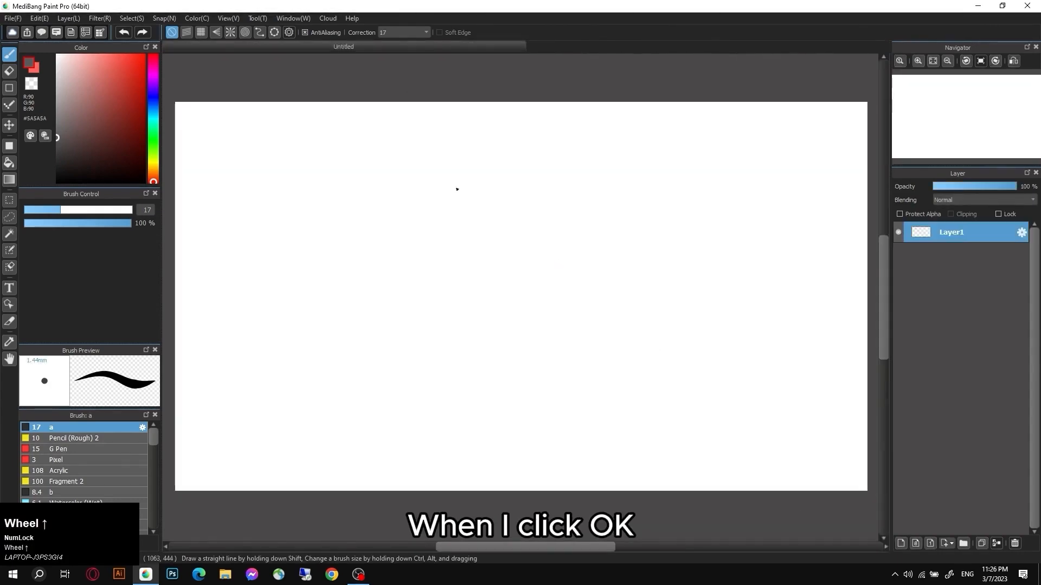
- Open the settings for a second new image
{"action": "left_click", "coordinate": [15, 19]}
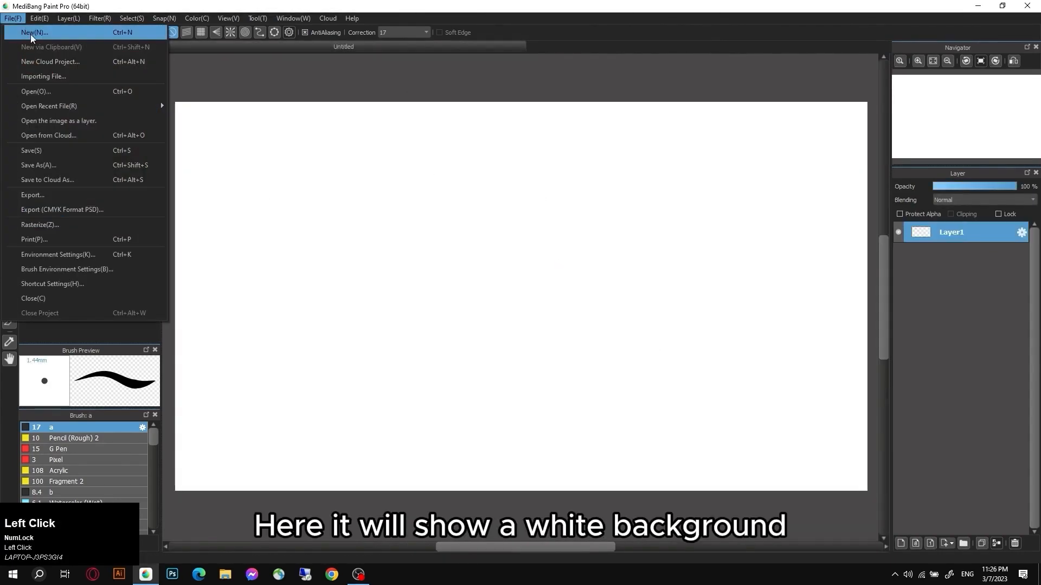
{"action": "left_click", "coordinate": [30, 33]}
- Try out orange-red, brownish red, black, grey and white as the background color and discard the choice
{"action": "left_click", "coordinate": [612, 253]}
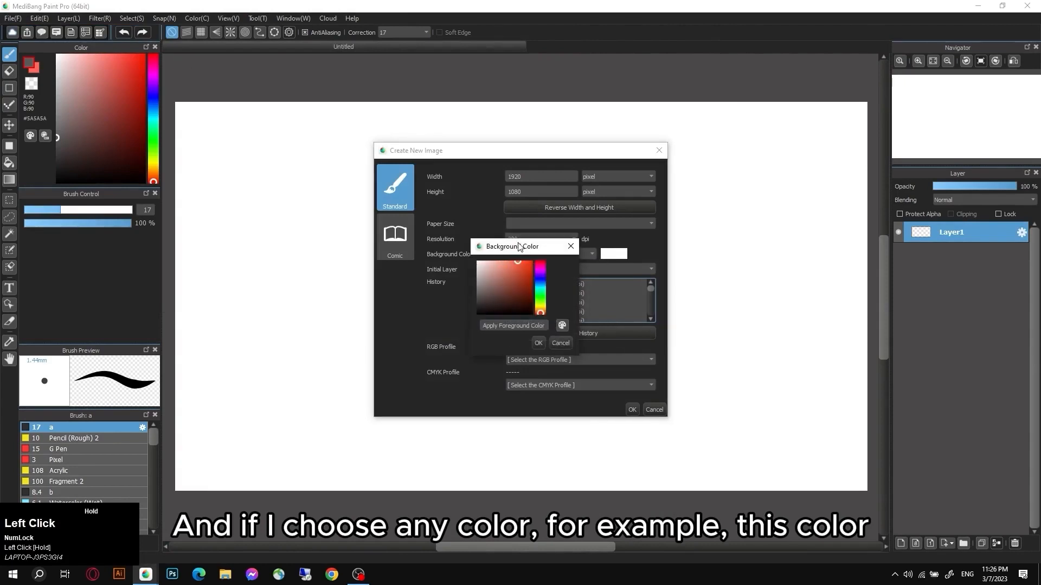
{"action": "left_click", "coordinate": [524, 261]}
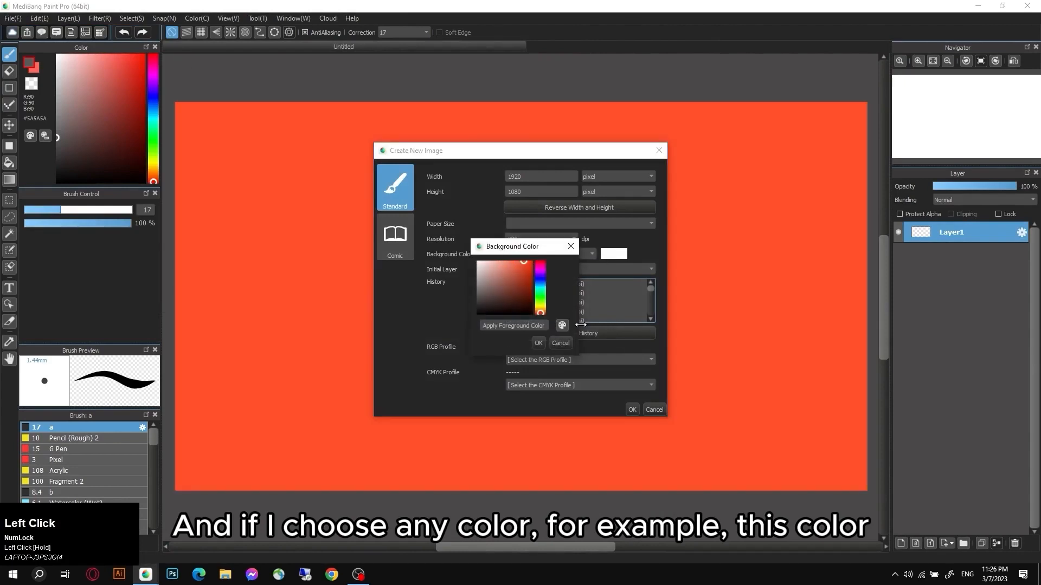
{"action": "left_click", "coordinate": [486, 261]}
{"action": "left_click", "coordinate": [507, 271]}
{"action": "left_click", "coordinate": [510, 286]}
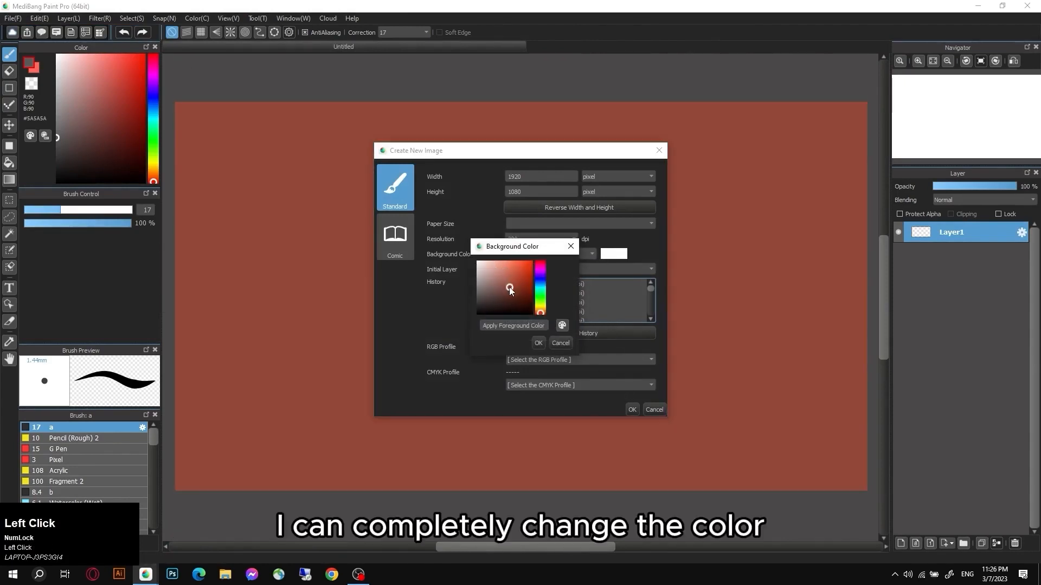
{"action": "left_click", "coordinate": [511, 272]}
{"action": "left_click", "coordinate": [521, 267]}
{"action": "left_click", "coordinate": [520, 304]}
{"action": "left_click", "coordinate": [507, 314]}
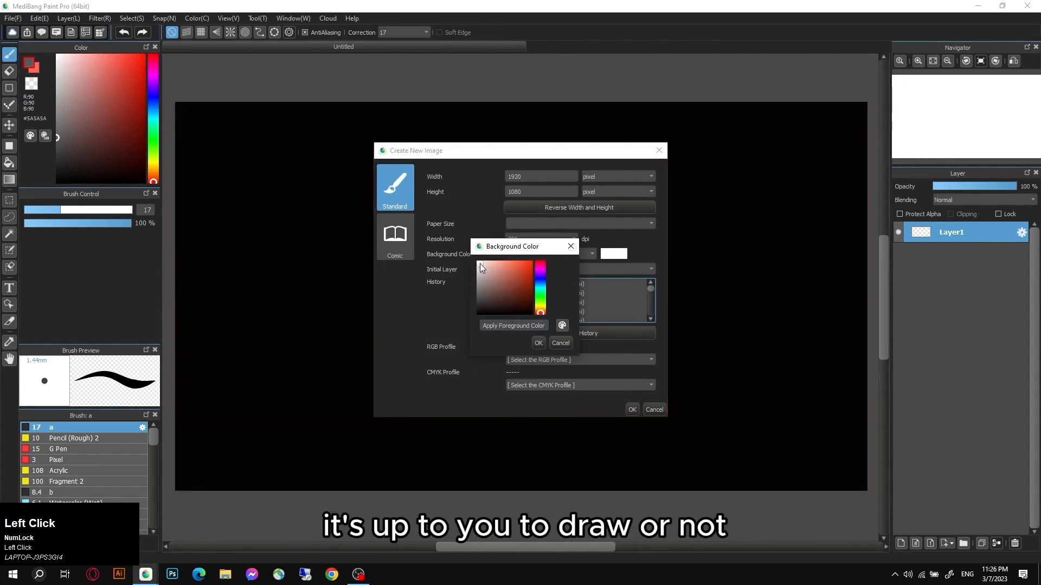
{"action": "left_click", "coordinate": [478, 264]}
{"action": "left_click", "coordinate": [477, 276]}
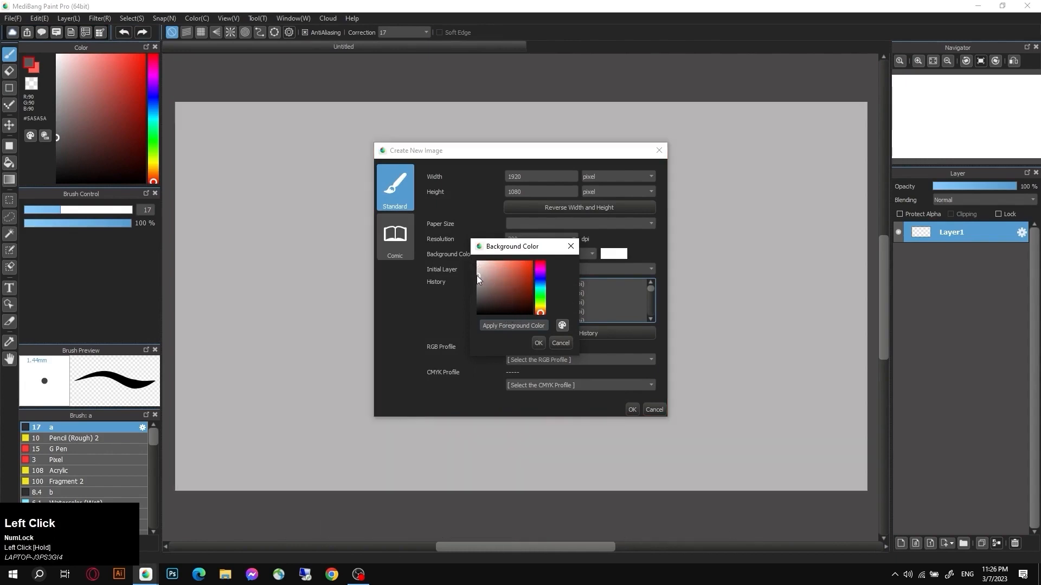
{"action": "left_click_drag", "start_coordinate": [476, 276], "coordinate": [466, 259]}
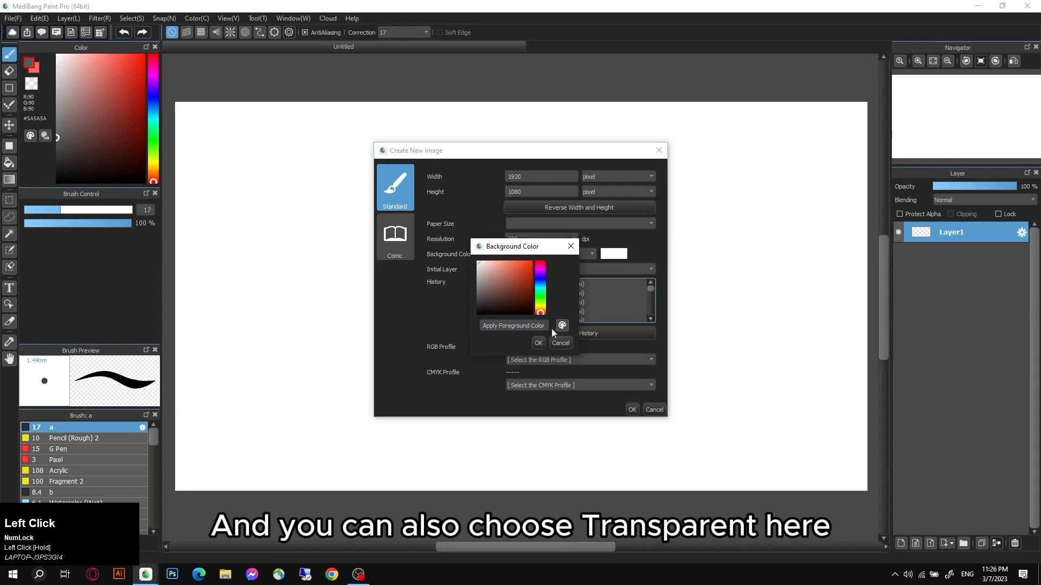
{"action": "left_click", "coordinate": [560, 343]}
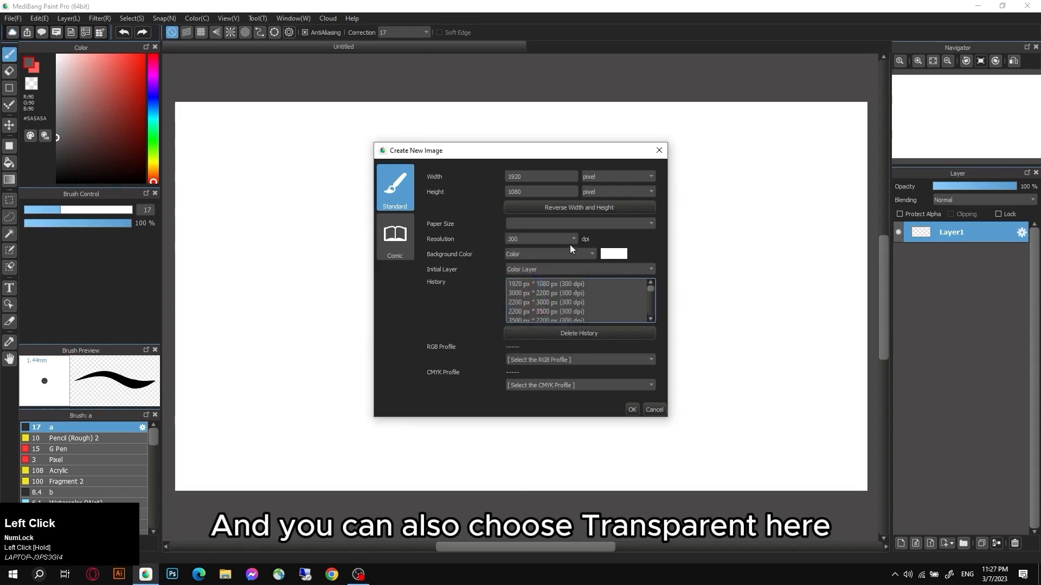
- Set the background to Transparent and create the 1920 by 1080 pixel image
{"action": "left_click", "coordinate": [561, 253]}
{"action": "left_click", "coordinate": [543, 267]}
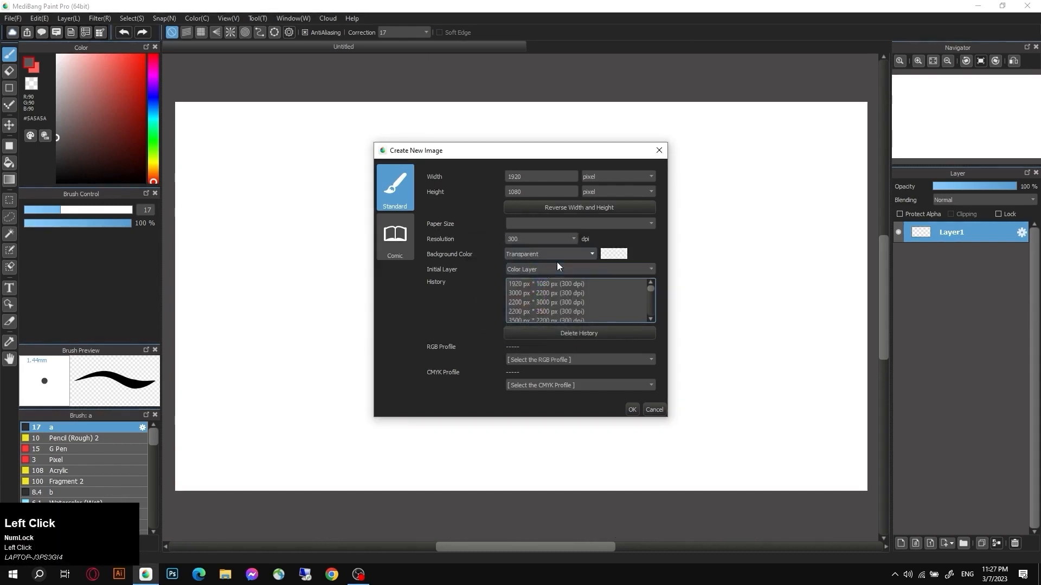
{"action": "left_click", "coordinate": [630, 410]}
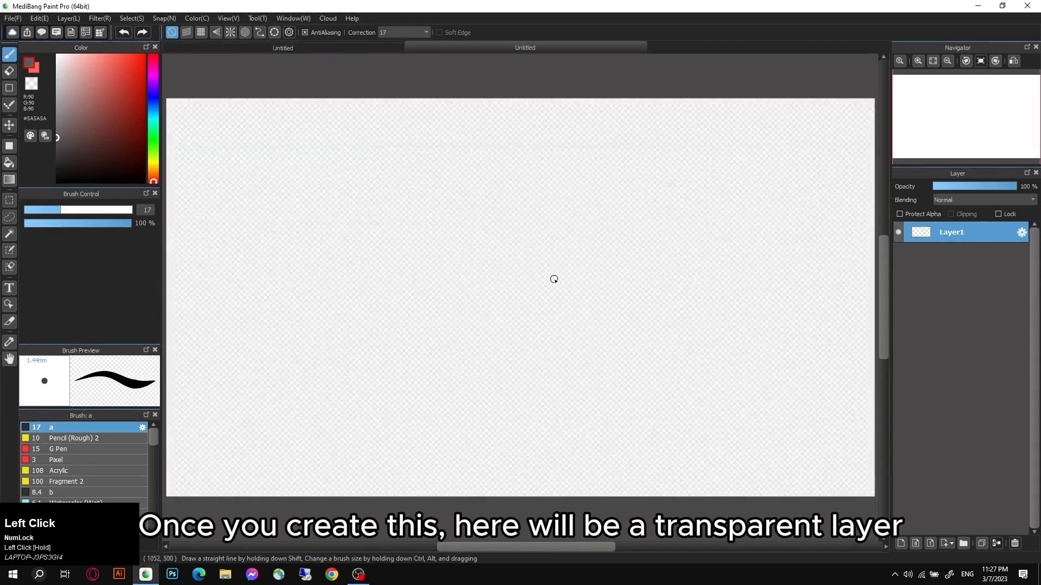
{"action": "scroll", "coordinate": [564, 266], "scroll_direction": "up", "scroll_amount": 1}
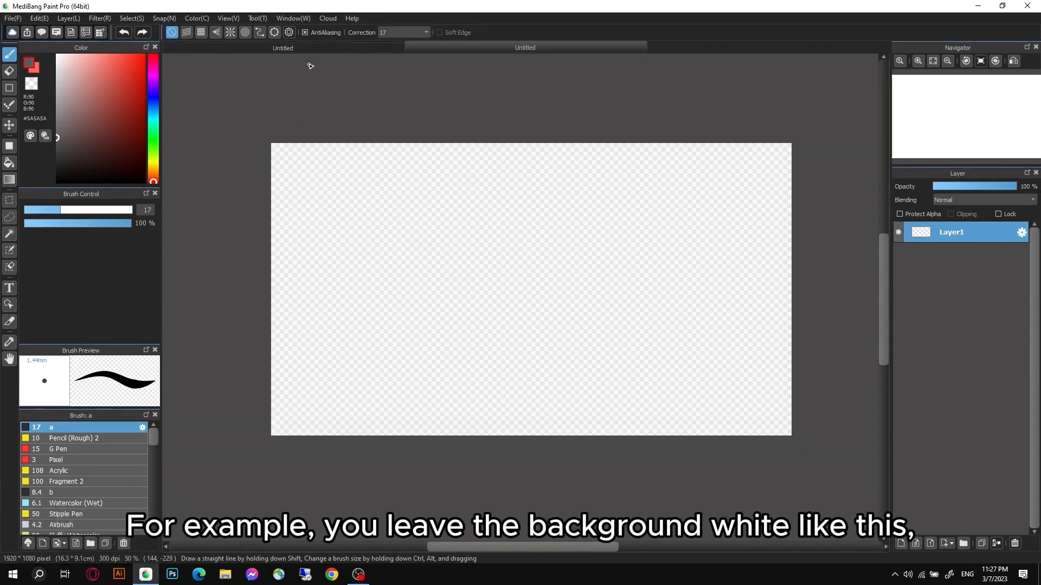
- Compare the white-background image with the transparent one by switching between the two open documents
{"action": "left_click", "coordinate": [313, 48]}
{"action": "scroll", "coordinate": [758, 111], "scroll_direction": "up", "scroll_amount": 1}
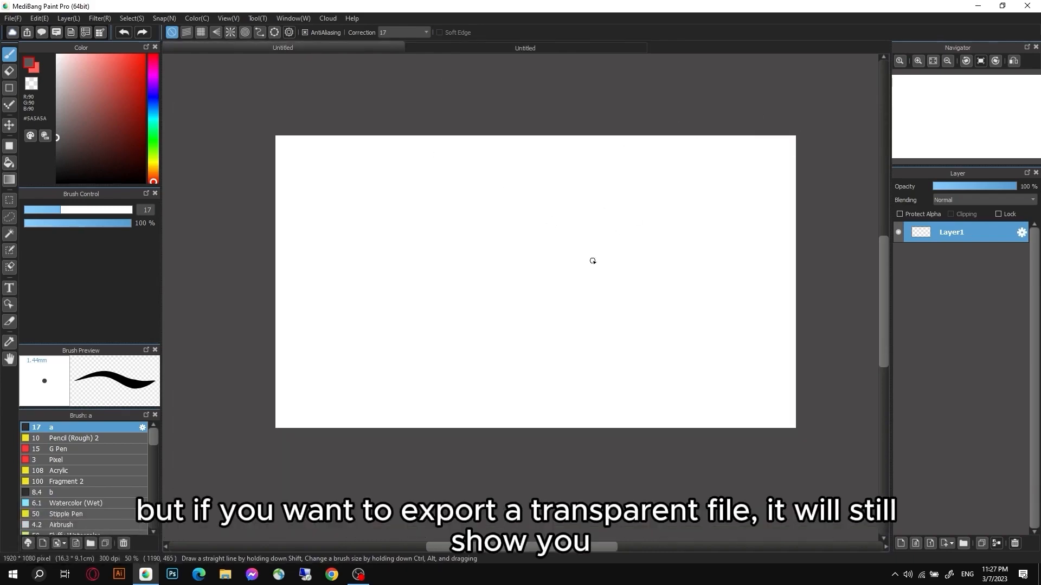
{"action": "left_click", "coordinate": [525, 47]}
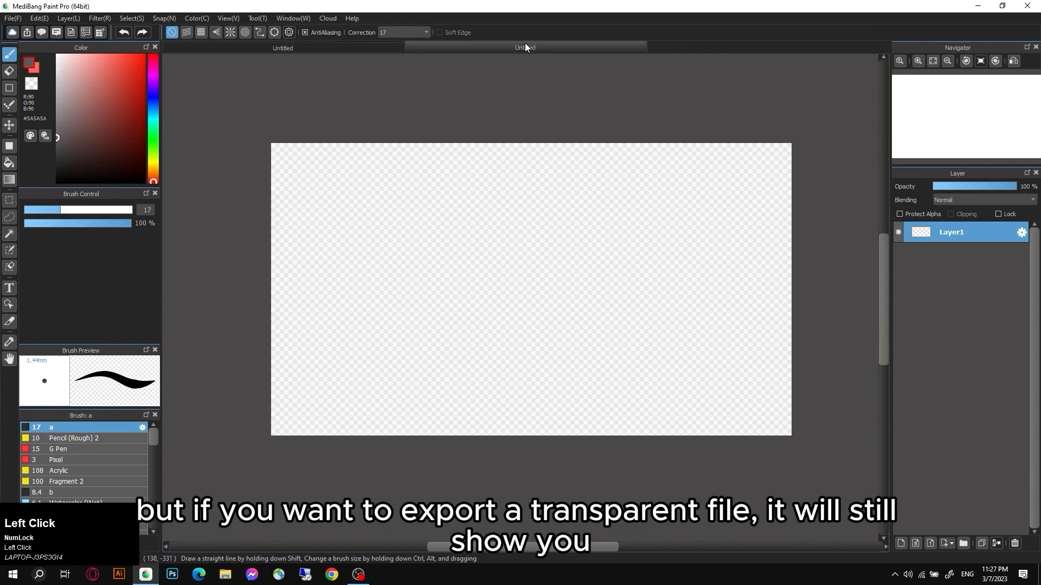
- Close both untitled images, the transparent one first and the white one second
{"action": "right_click", "coordinate": [506, 47]}
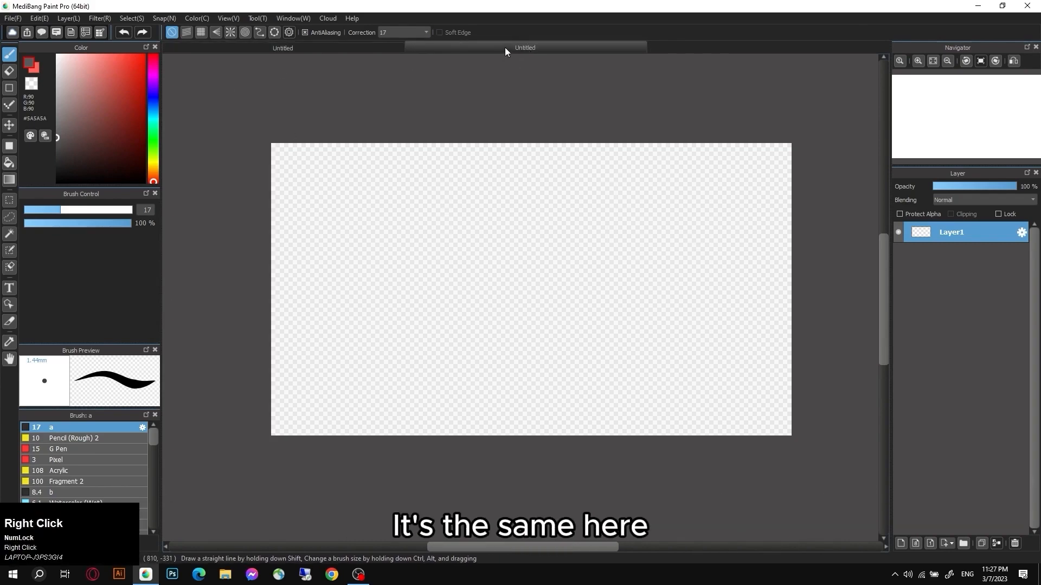
{"action": "left_click", "coordinate": [525, 56]}
{"action": "right_click", "coordinate": [349, 44]}
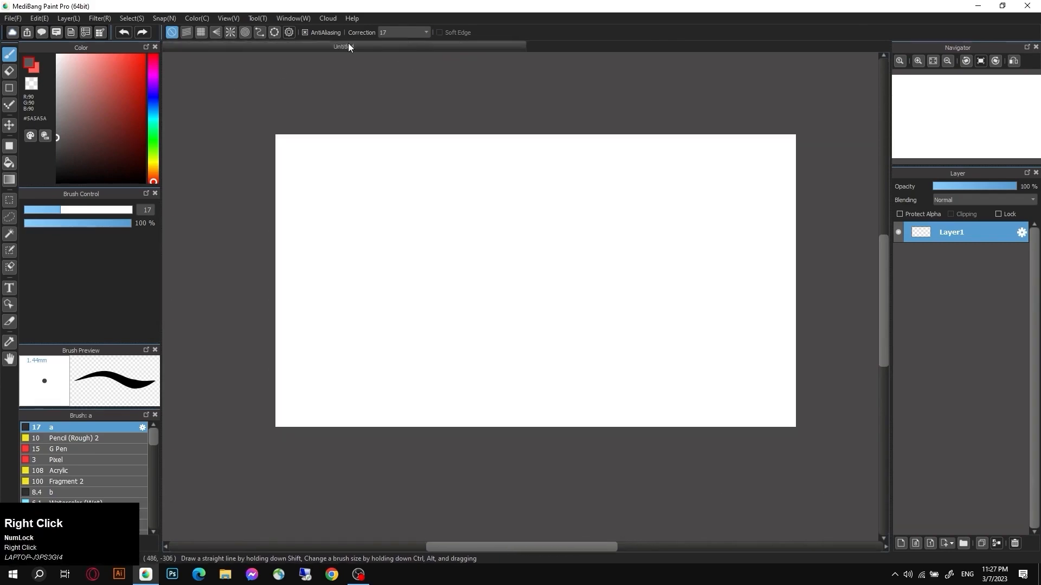
{"action": "left_click", "coordinate": [358, 52]}
- Start a new image and look through the history of previously used canvas sizes
{"action": "left_click", "coordinate": [12, 18]}
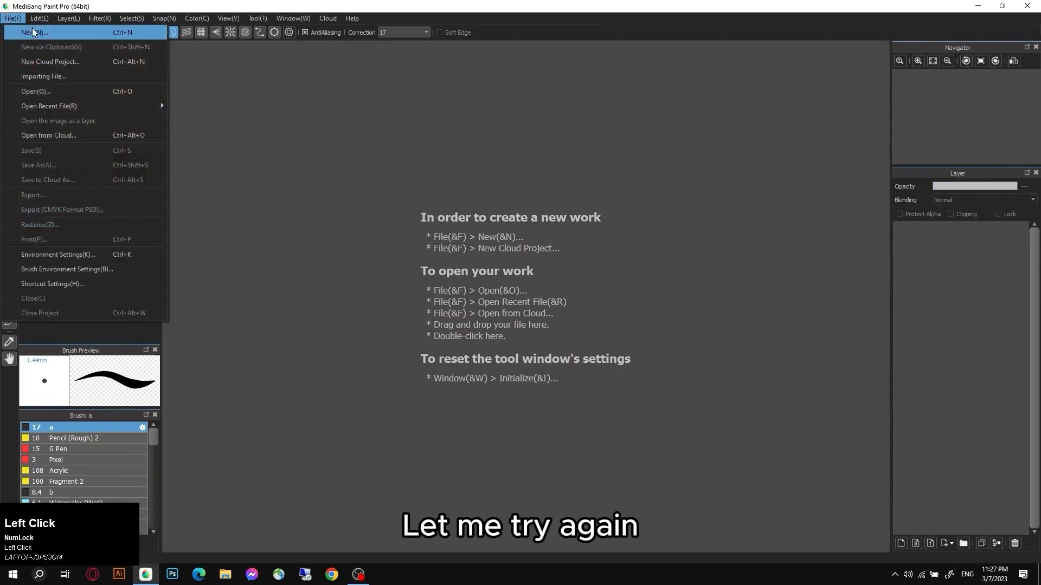
{"action": "left_click", "coordinate": [27, 30]}
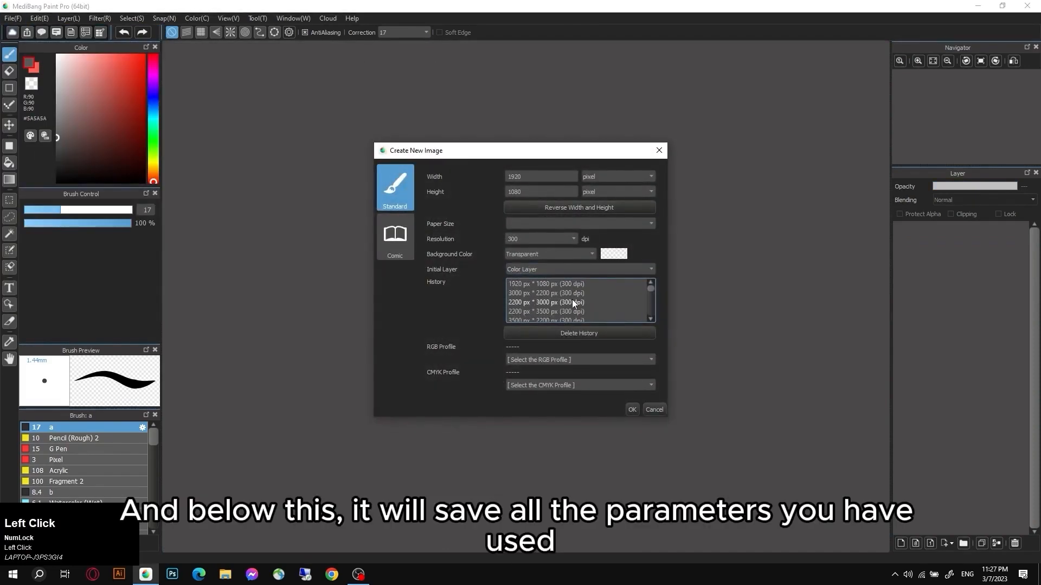
{"action": "mouse_move", "coordinate": [652, 288]}
{"action": "left_mouse_down"}
{"action": "mouse_move", "coordinate": [648, 314]}
{"action": "mouse_move", "coordinate": [653, 284]}
{"action": "left_mouse_up"}
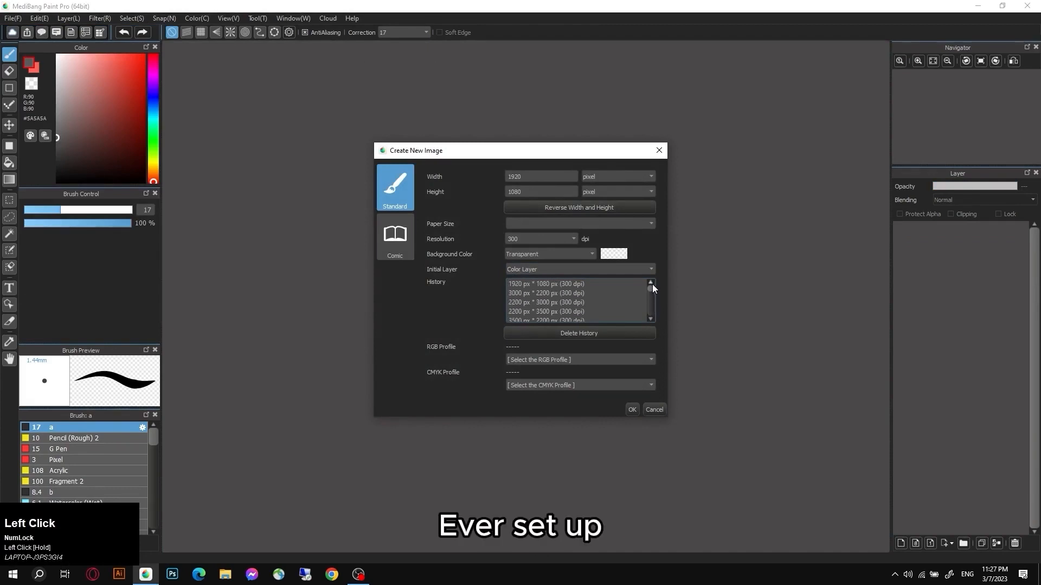
{"action": "scroll", "coordinate": [575, 308], "scroll_direction": "down", "scroll_amount": 2}
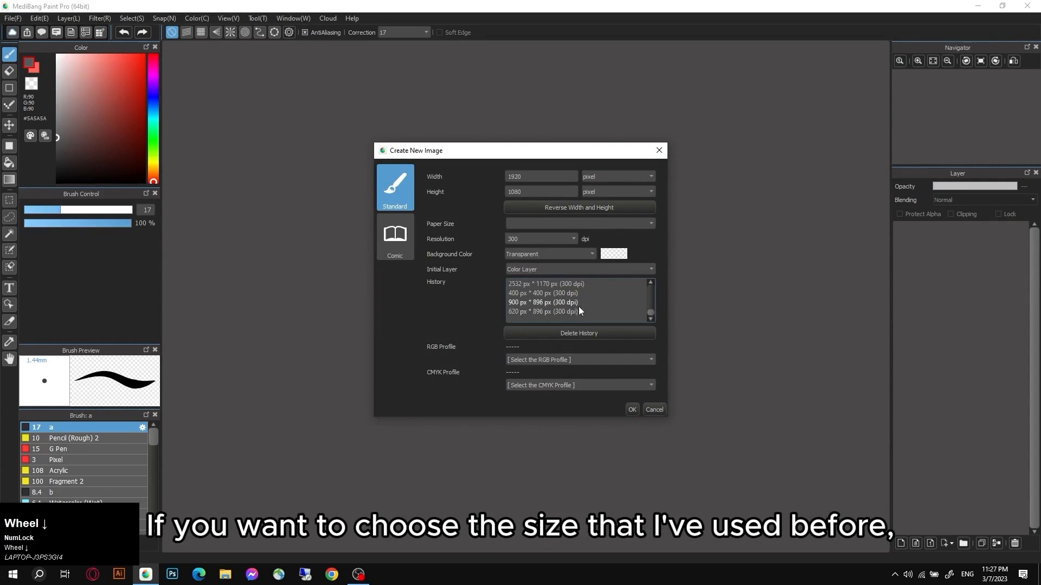
{"action": "scroll", "coordinate": [578, 306], "scroll_direction": "up", "scroll_amount": 2}
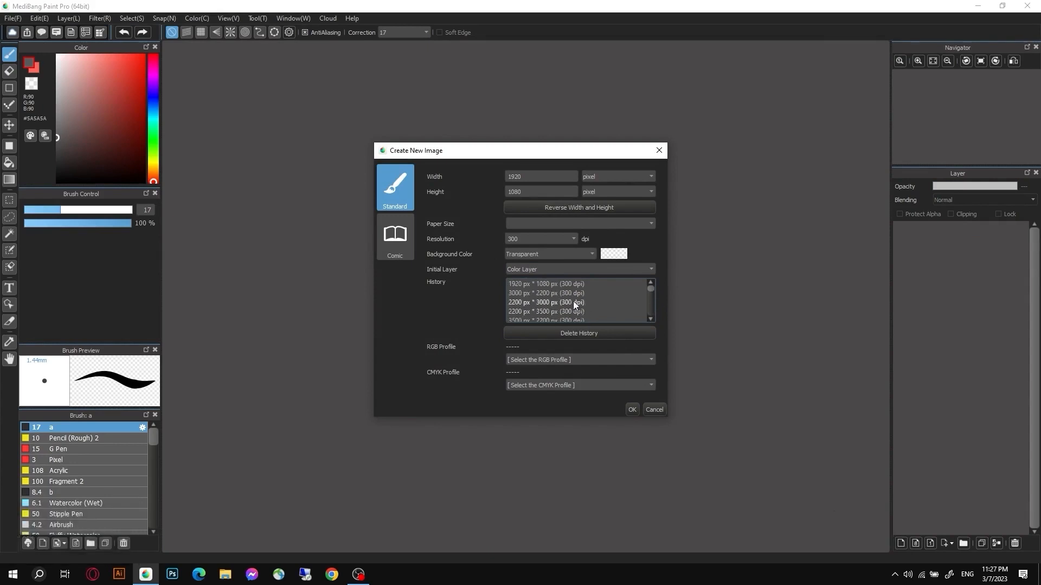
{"action": "scroll", "coordinate": [573, 301], "scroll_direction": "up", "scroll_amount": 2}
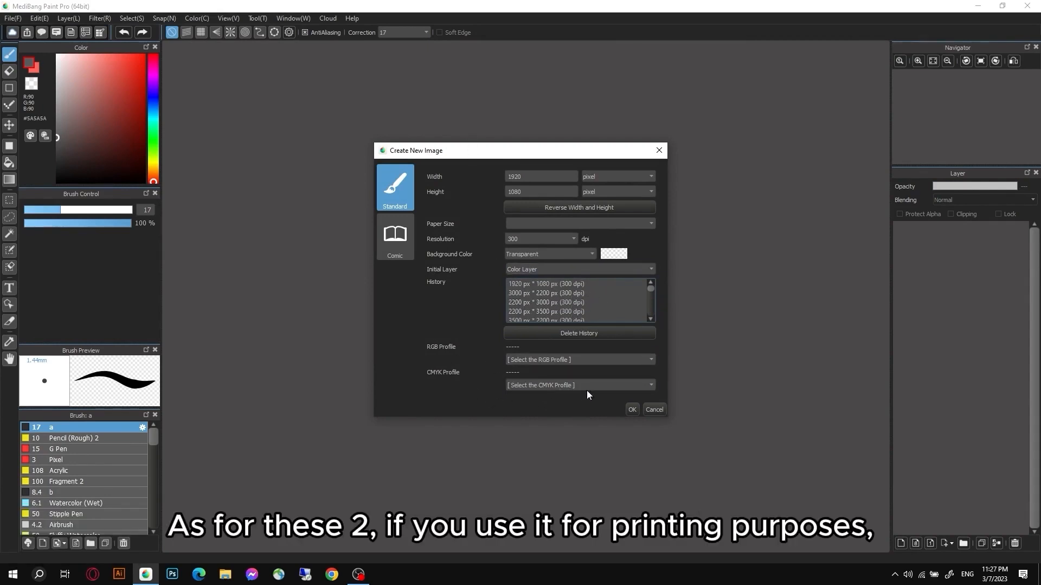
- Check the available CMYK profiles without choosing one, and create the 1920 by 1080 pixel image with a transparent background
{"action": "left_click", "coordinate": [614, 387]}
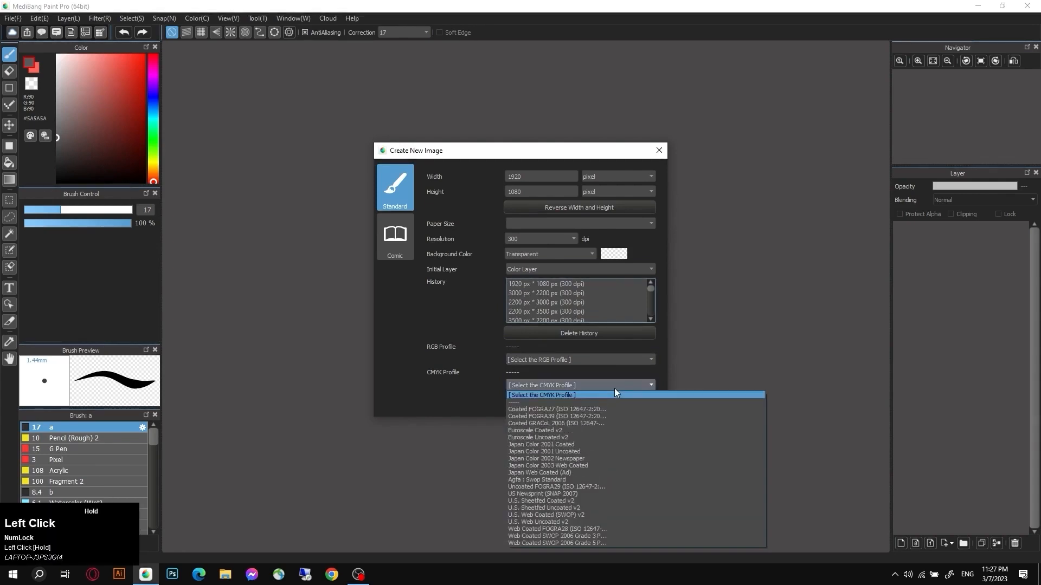
{"action": "left_click", "coordinate": [613, 388]}
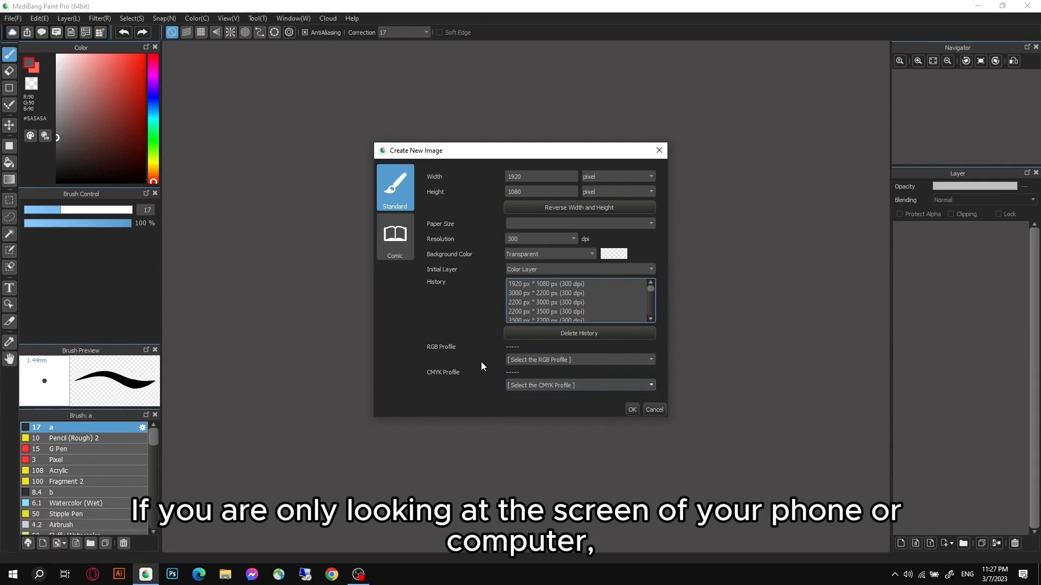
{"action": "left_click", "coordinate": [432, 347]}
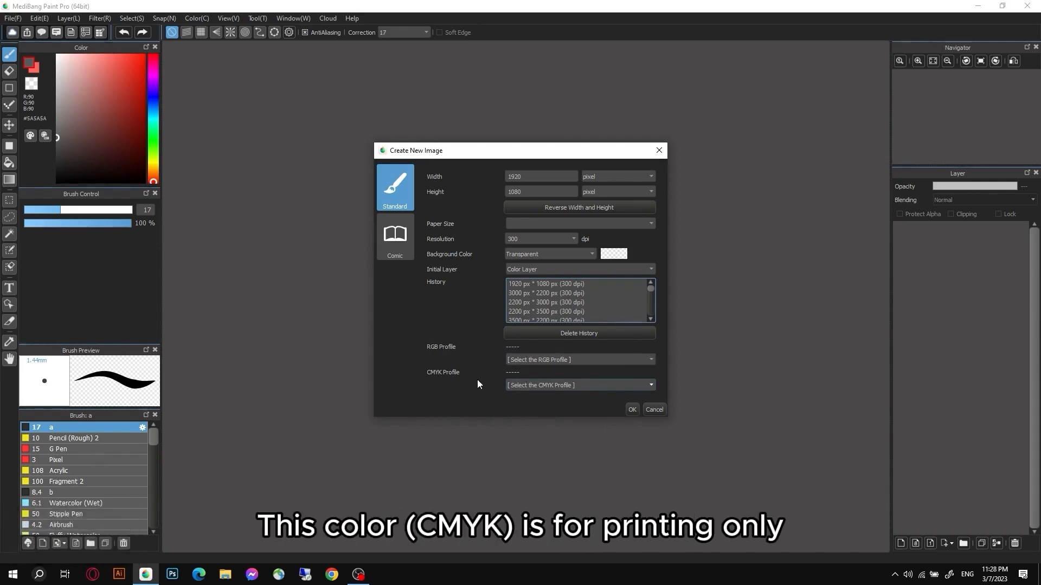
{"action": "left_click", "coordinate": [415, 372]}
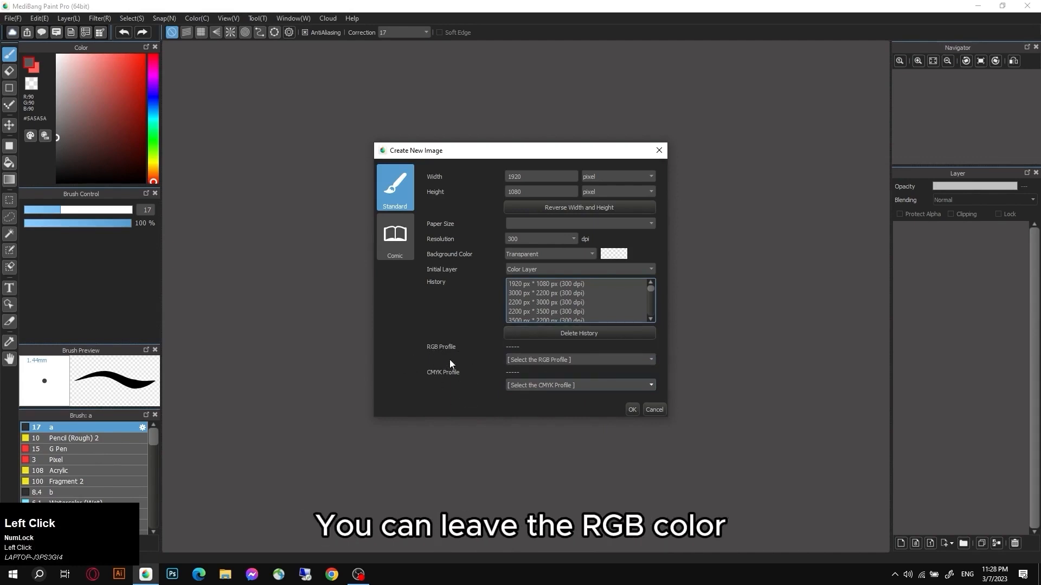
{"action": "left_click", "coordinate": [428, 347]}
{"action": "left_click", "coordinate": [632, 409]}
{"action": "scroll", "coordinate": [622, 228], "scroll_direction": "up", "scroll_amount": 1}
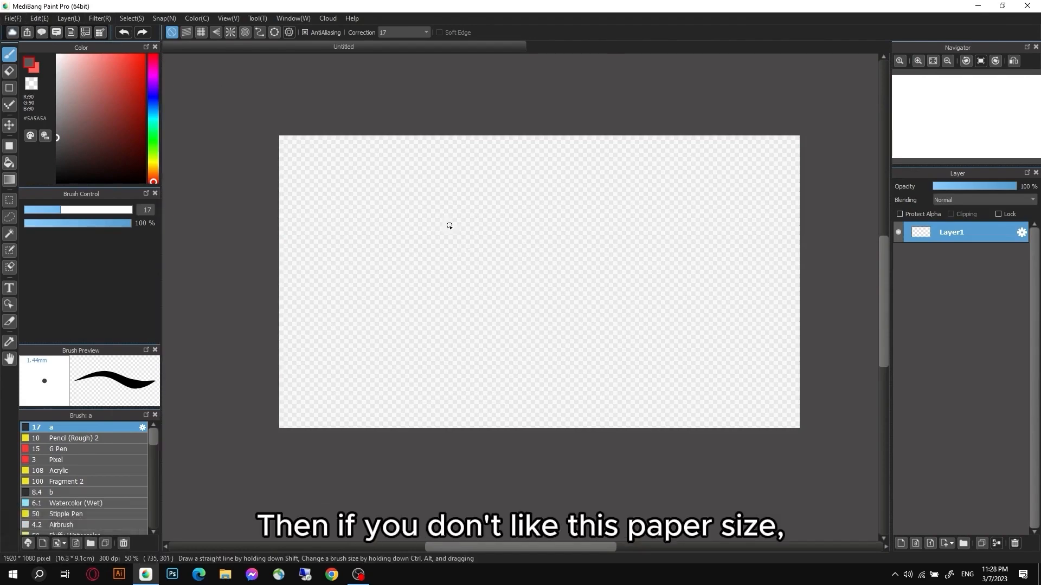
- Try an image width of 3000 pixels with constrained proportions in the image size settings, and discard the change
{"action": "left_click", "coordinate": [93, 21]}
{"action": "mouse_move", "coordinate": [41, 19]}
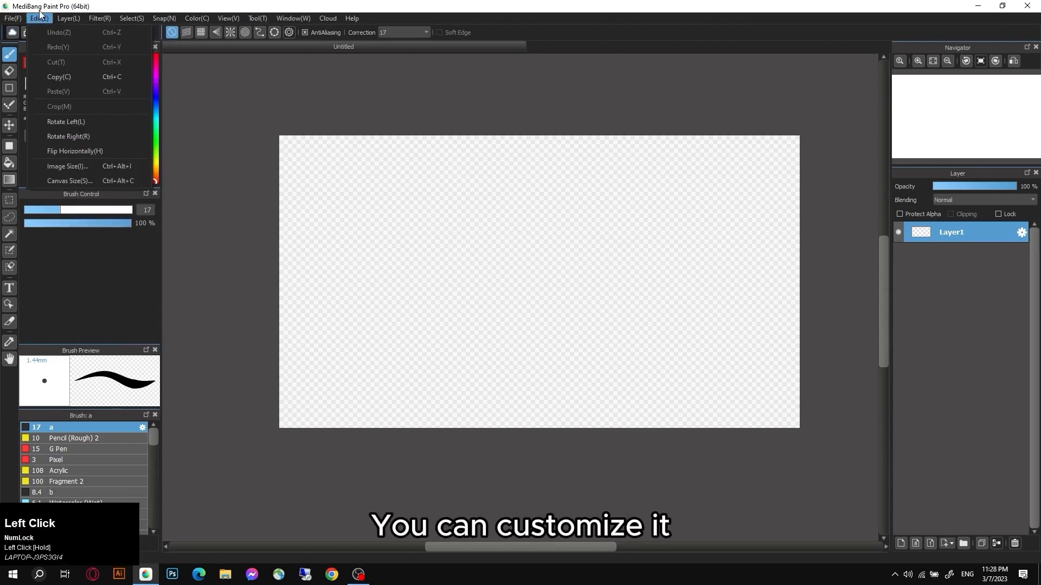
{"action": "left_click", "coordinate": [112, 167]}
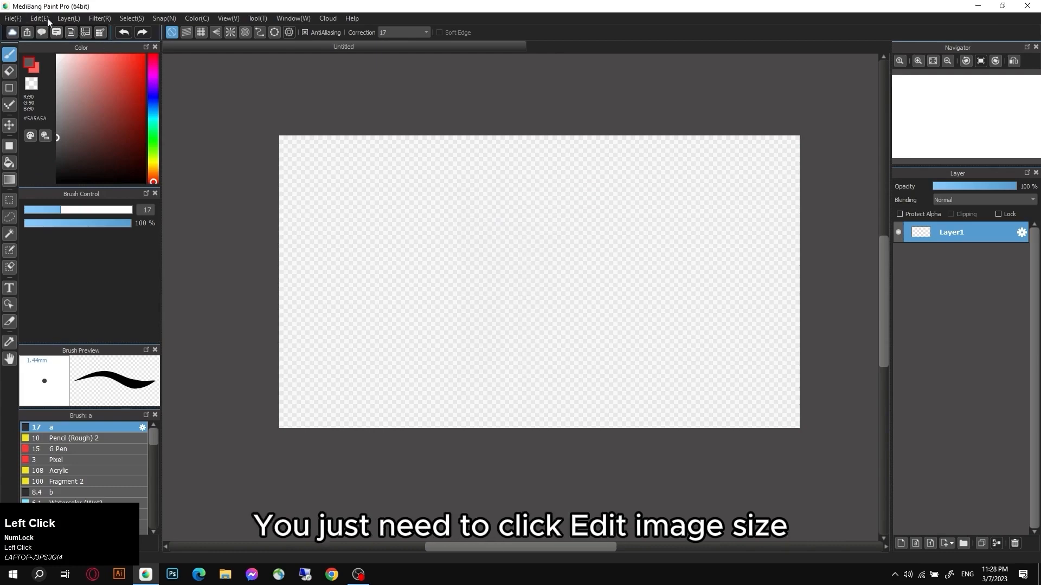
{"action": "left_click", "coordinate": [43, 19]}
{"action": "left_click", "coordinate": [119, 167]}
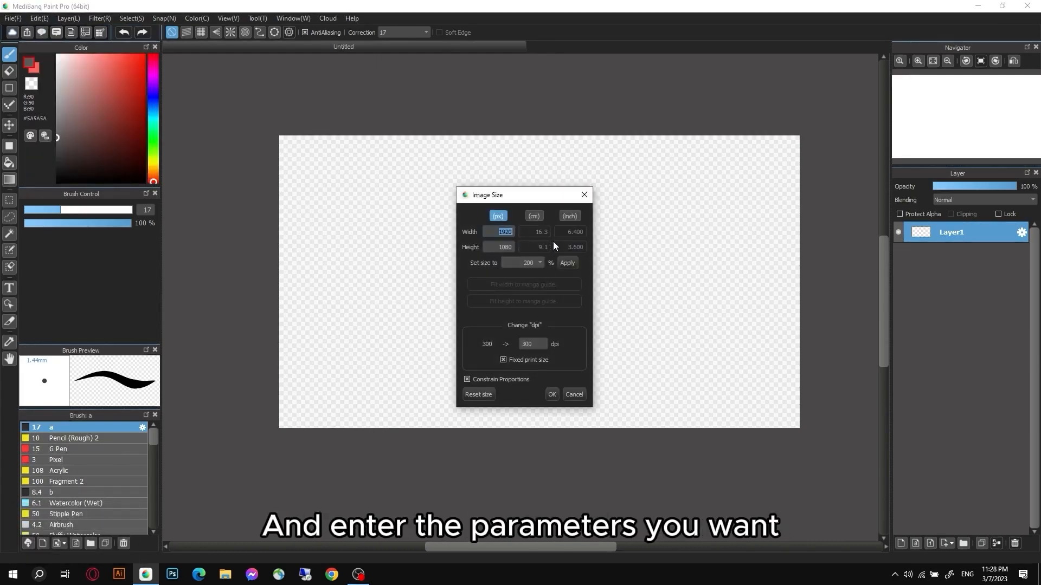
{"action": "type", "text": "3000"}
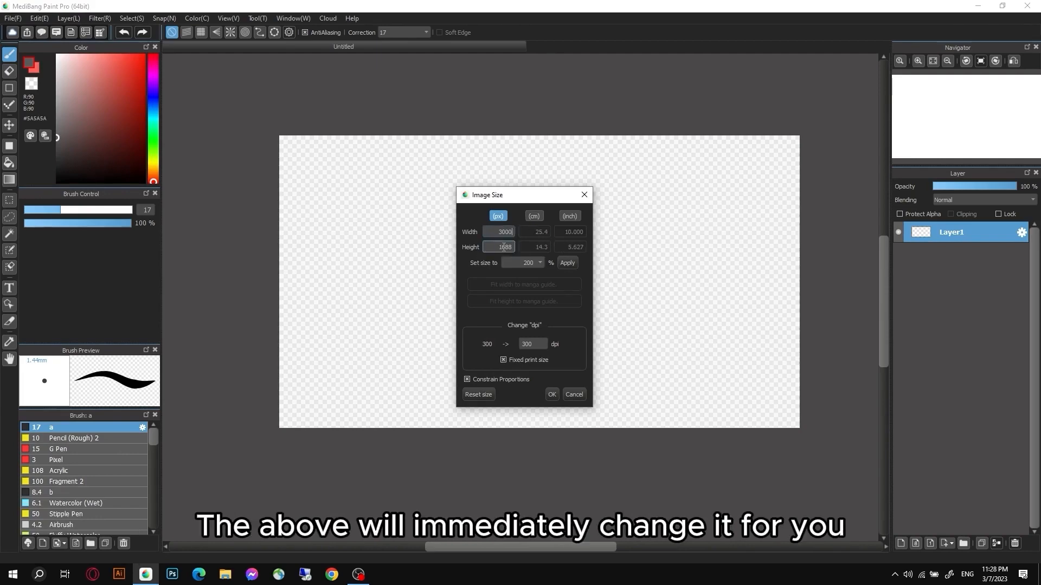
{"action": "left_click", "coordinate": [575, 394]}
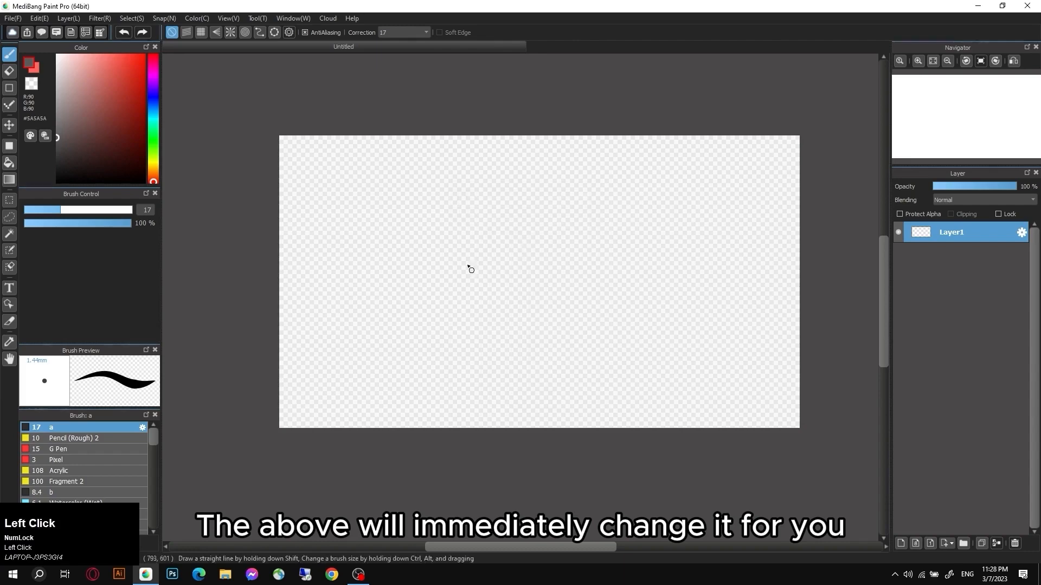
- Look through the file formats offered when saving the image under a new name, and leave without saving
{"action": "left_click", "coordinate": [12, 18]}
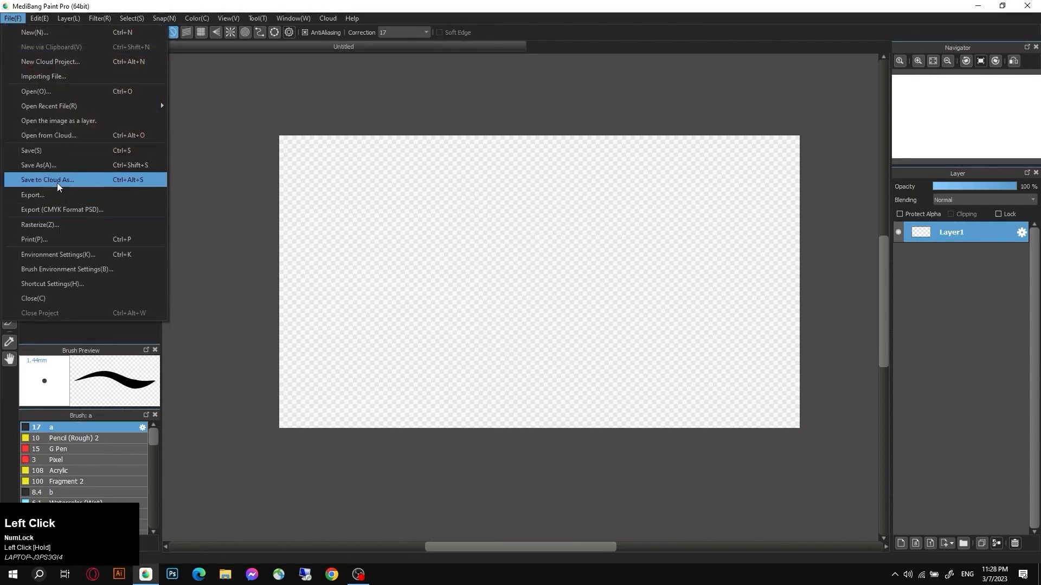
{"action": "left_click", "coordinate": [62, 165]}
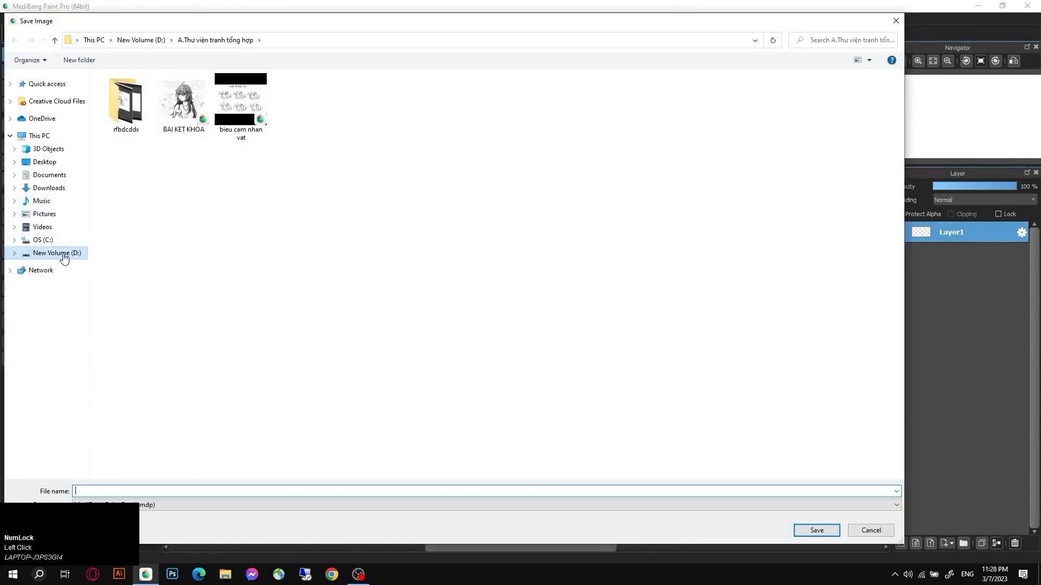
{"action": "left_click_drag", "start_coordinate": [63, 257], "coordinate": [193, 307]}
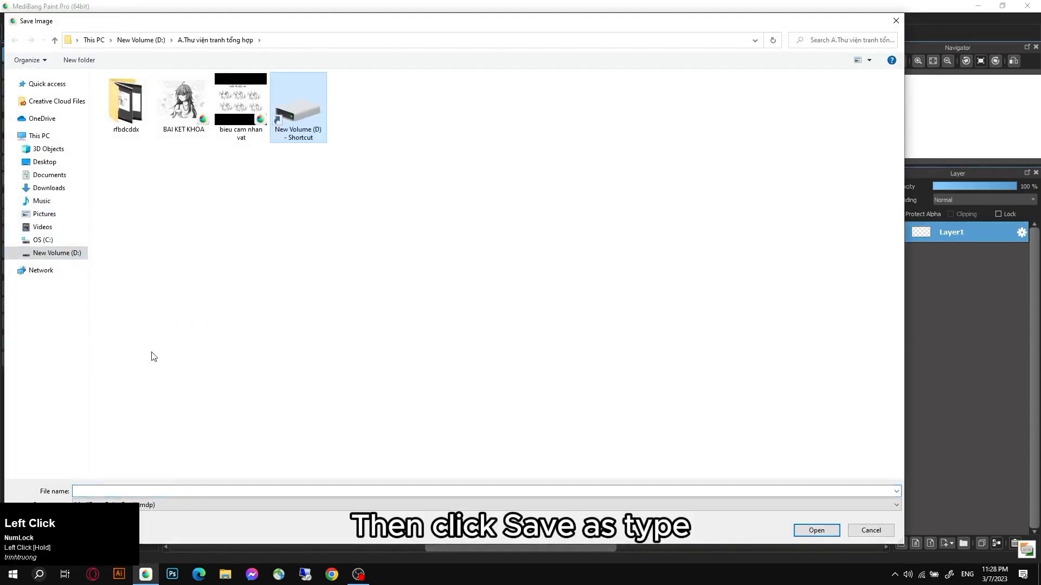
{"action": "left_click", "coordinate": [248, 502]}
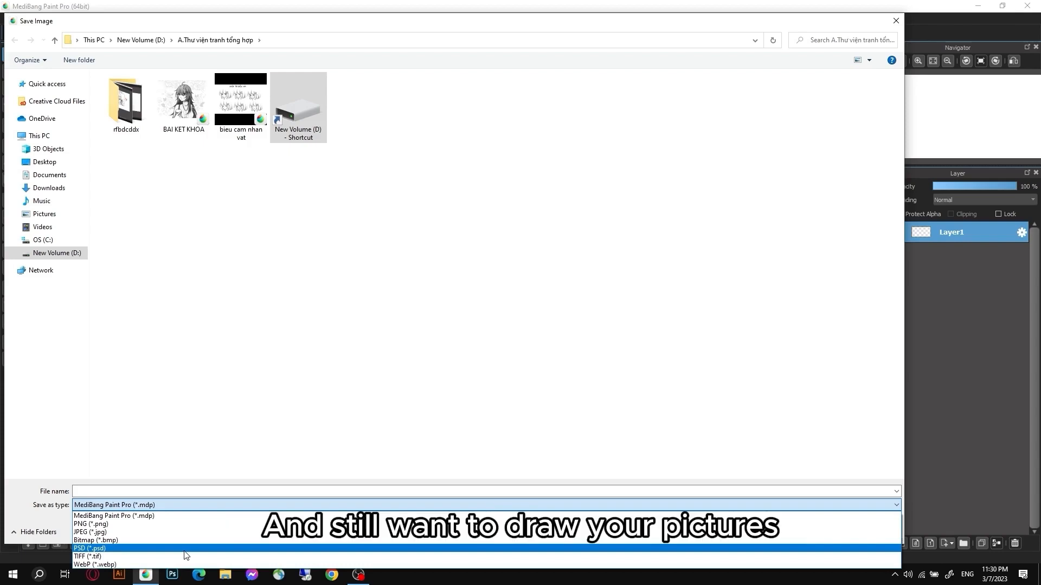
{"action": "left_click", "coordinate": [297, 481]}
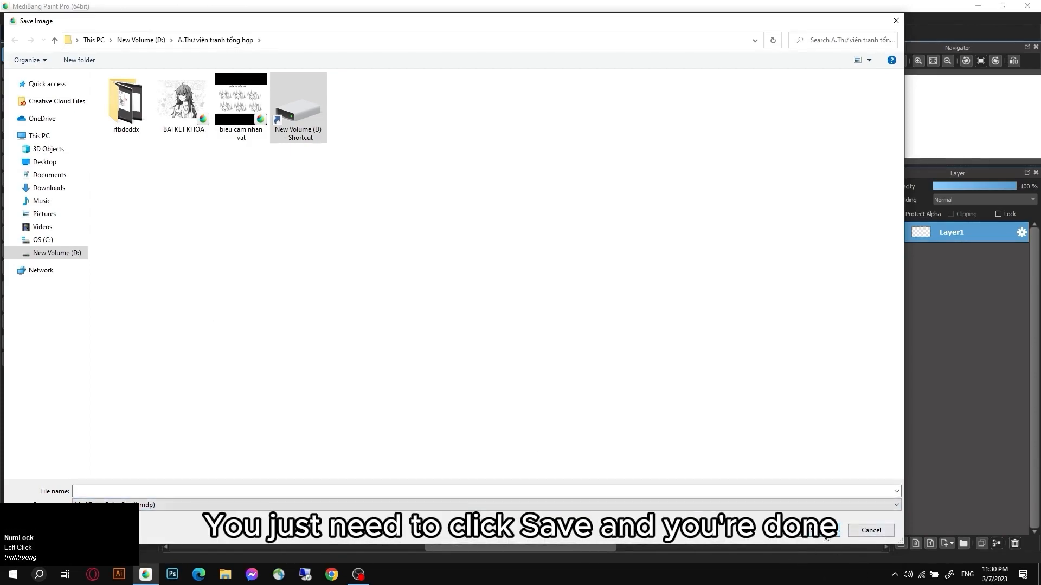
{"action": "left_click", "coordinate": [871, 530]}
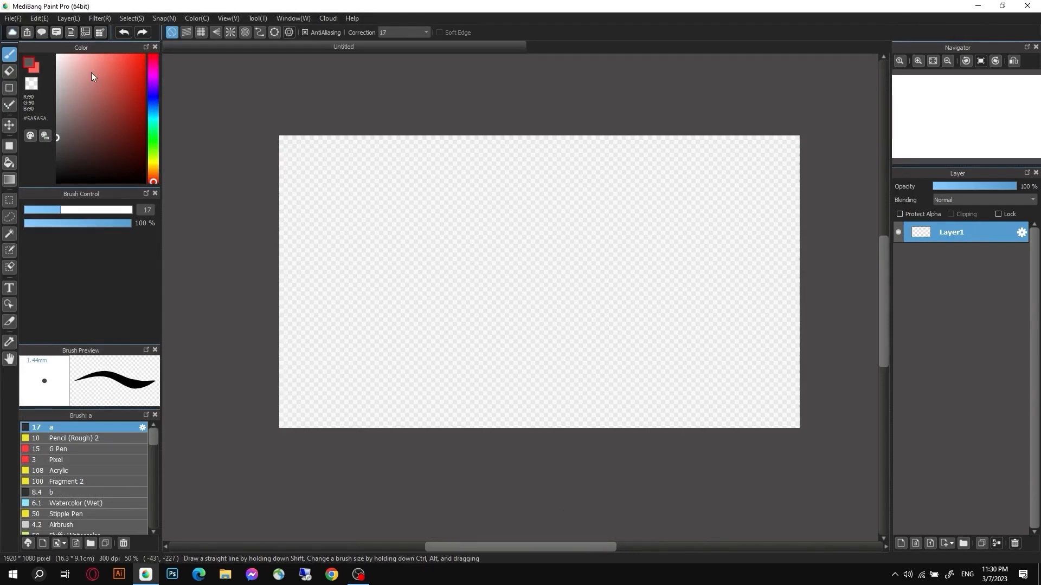
{"action": "left_click_drag", "start_coordinate": [58, 61], "coordinate": [48, 47]}
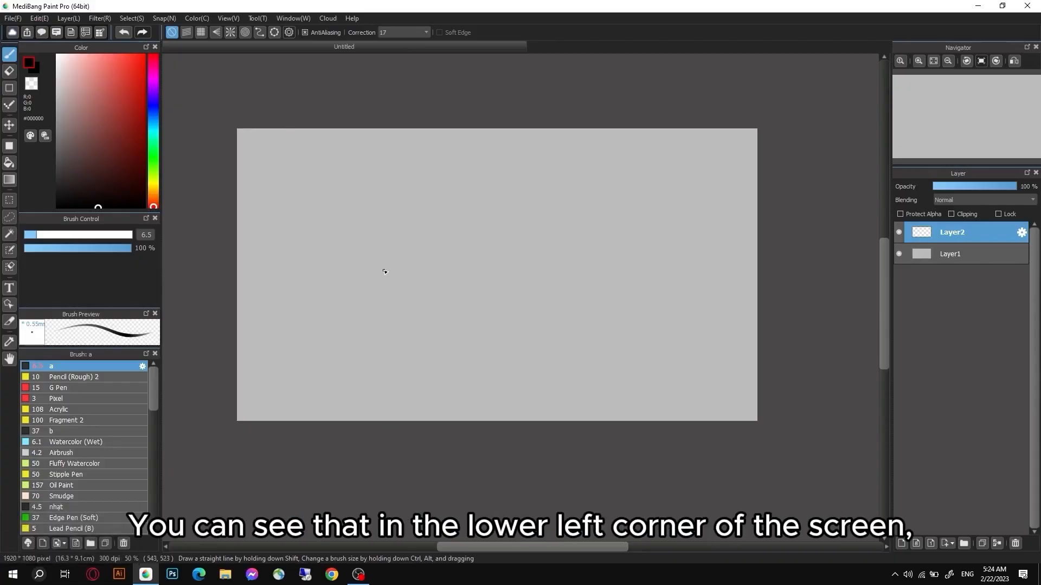
{"action": "key", "text": "b"}
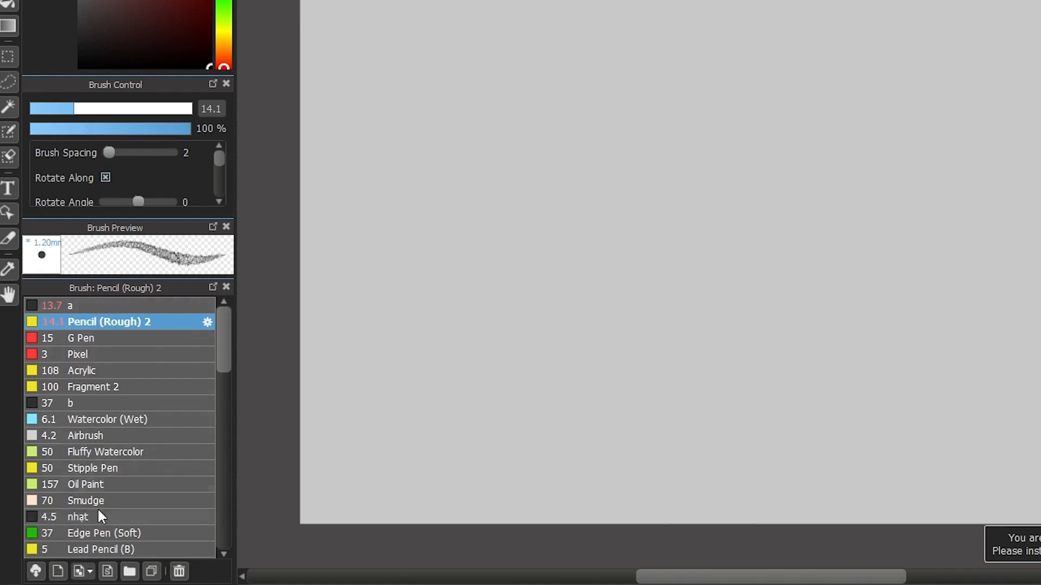
- Draw a test stroke across the upper canvas with brush a at size 35, and one below it with Pencil (Rough) 2
{"action": "left_click", "coordinate": [94, 306]}
{"action": "left_click", "coordinate": [92, 108]}
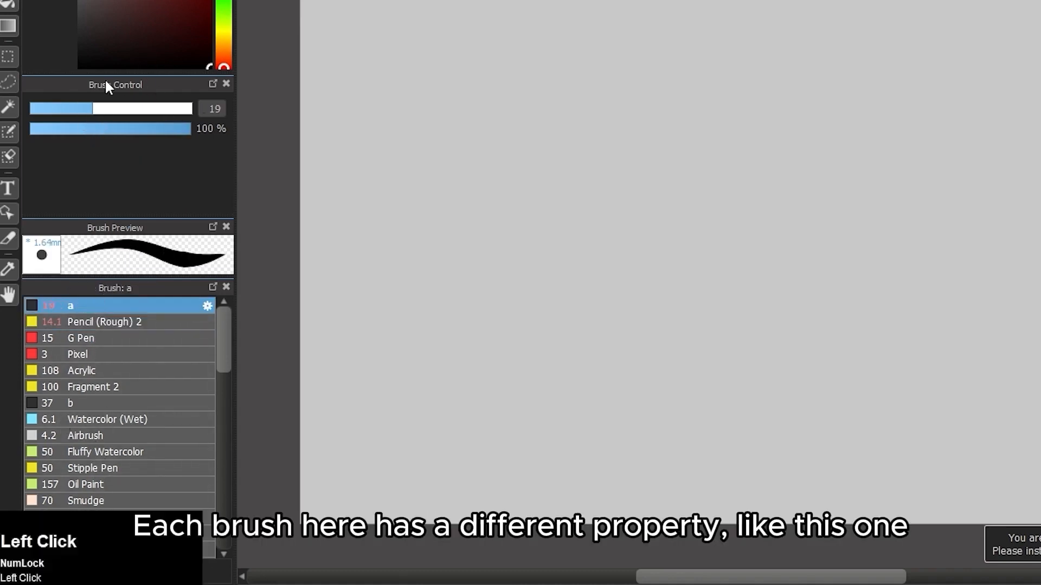
{"action": "left_click", "coordinate": [129, 108]}
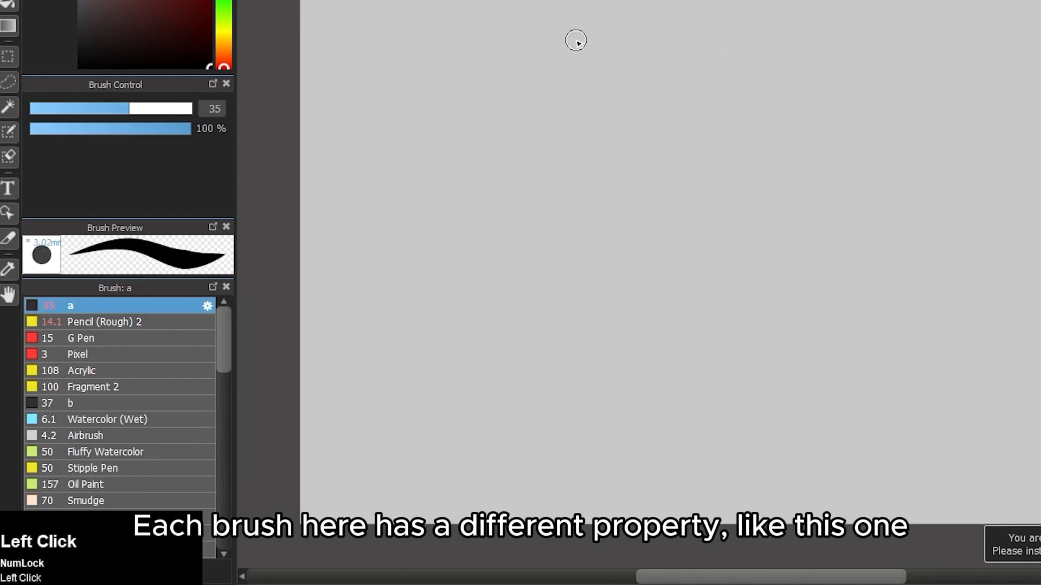
{"action": "left_click_drag", "start_coordinate": [582, 34], "coordinate": [817, 16]}
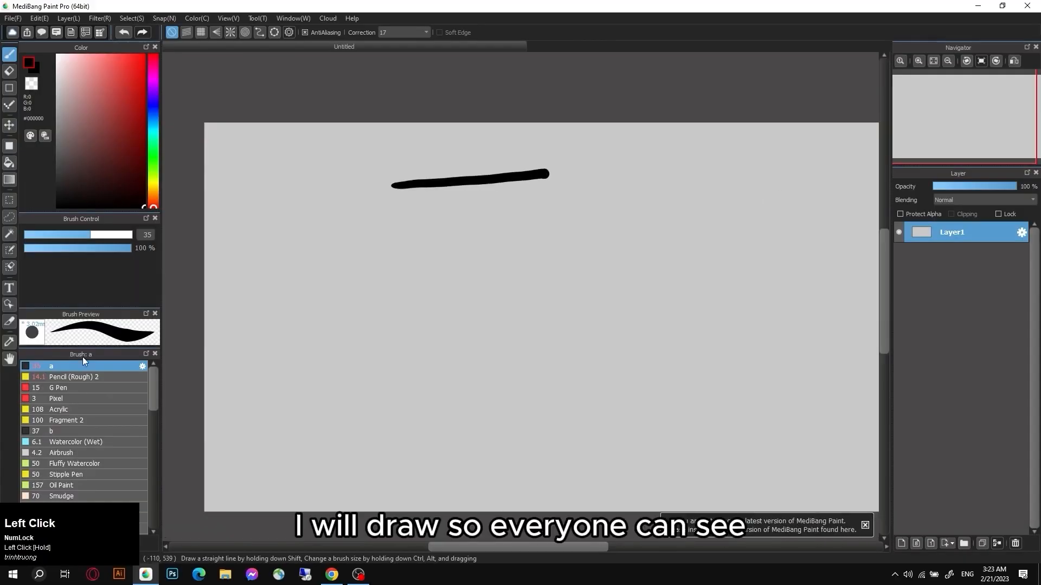
{"action": "left_click", "coordinate": [108, 322]}
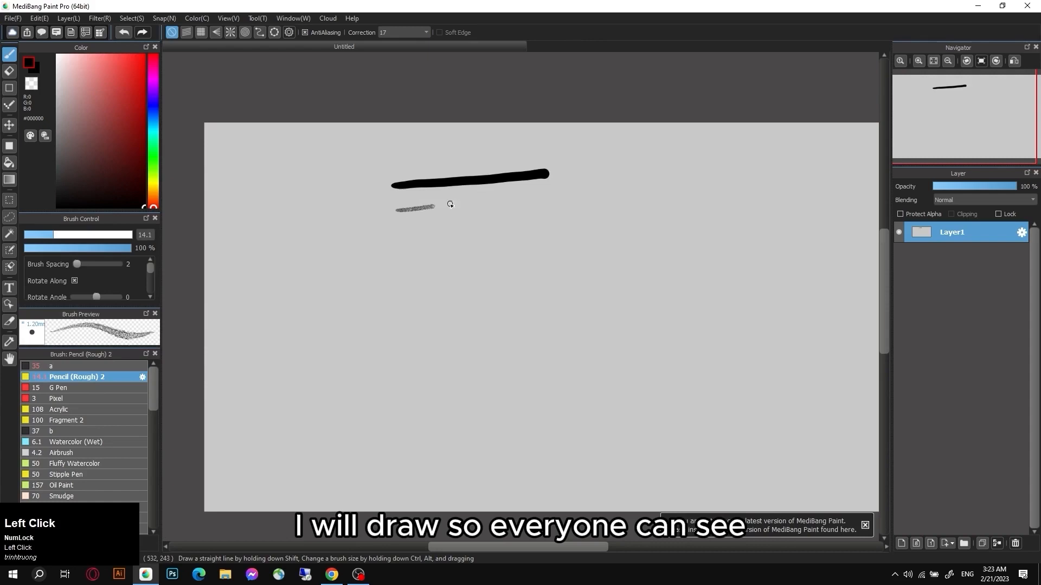
{"action": "left_click_drag", "start_coordinate": [450, 204], "coordinate": [543, 197]}
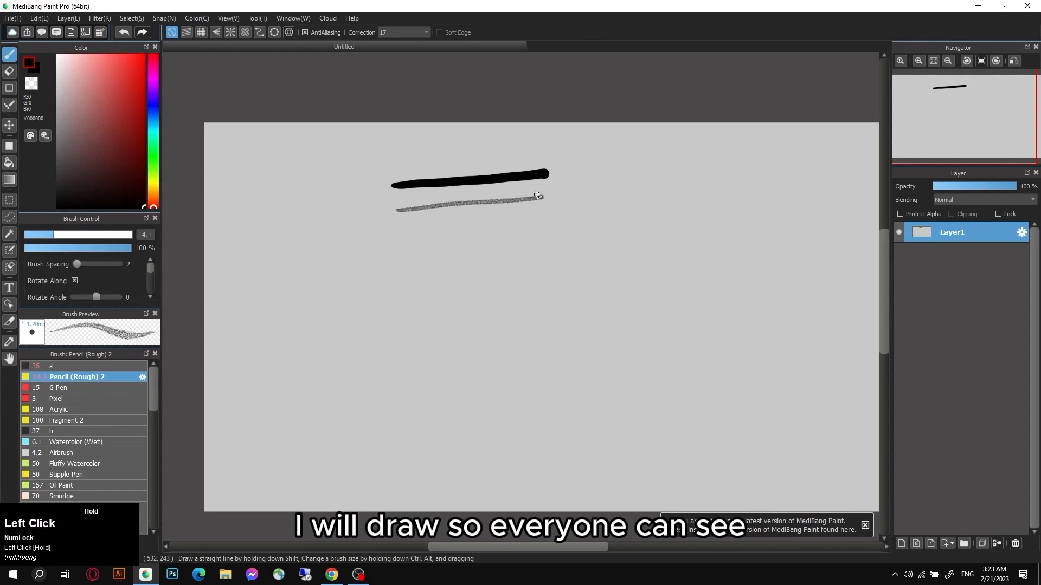
- Draw a G Pen test stroke below the pencil stroke, undoing the first one and redrawing it at size 22
{"action": "left_click", "coordinate": [86, 388]}
{"action": "left_click_drag", "start_coordinate": [400, 229], "coordinate": [561, 210]}
{"action": "key", "text": "ctrl+z"}
{"action": "left_click", "coordinate": [74, 236]}
{"action": "left_click_drag", "start_coordinate": [404, 227], "coordinate": [551, 214]}
- Set the Pixel brush size to 15, and draw an Acrylic test stroke below the G Pen stroke
{"action": "left_click", "coordinate": [79, 399]}
{"action": "left_click", "coordinate": [56, 237]}
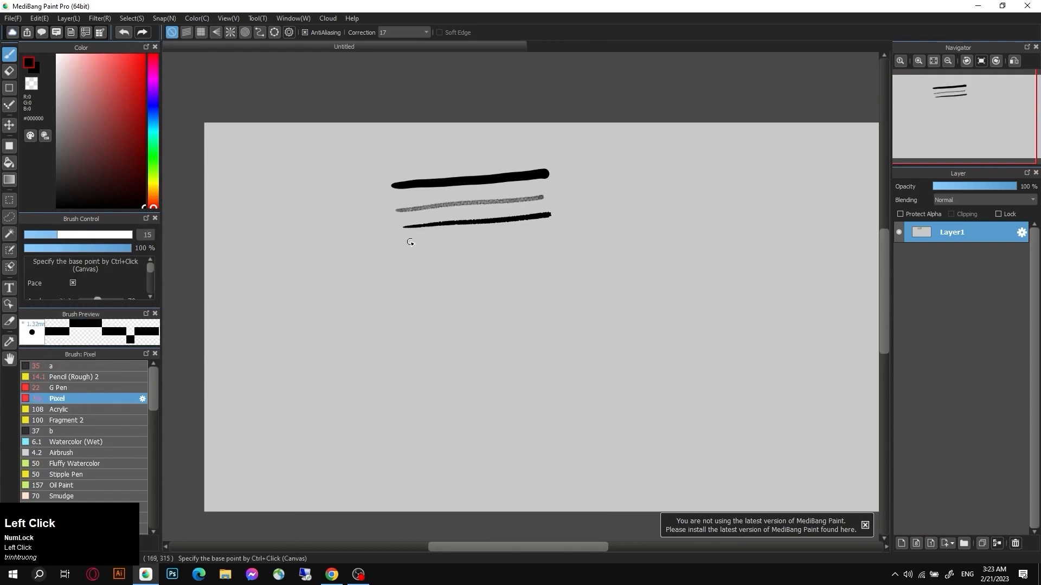
{"action": "left_click", "coordinate": [60, 409]}
{"action": "left_click_drag", "start_coordinate": [411, 257], "coordinate": [549, 239]}
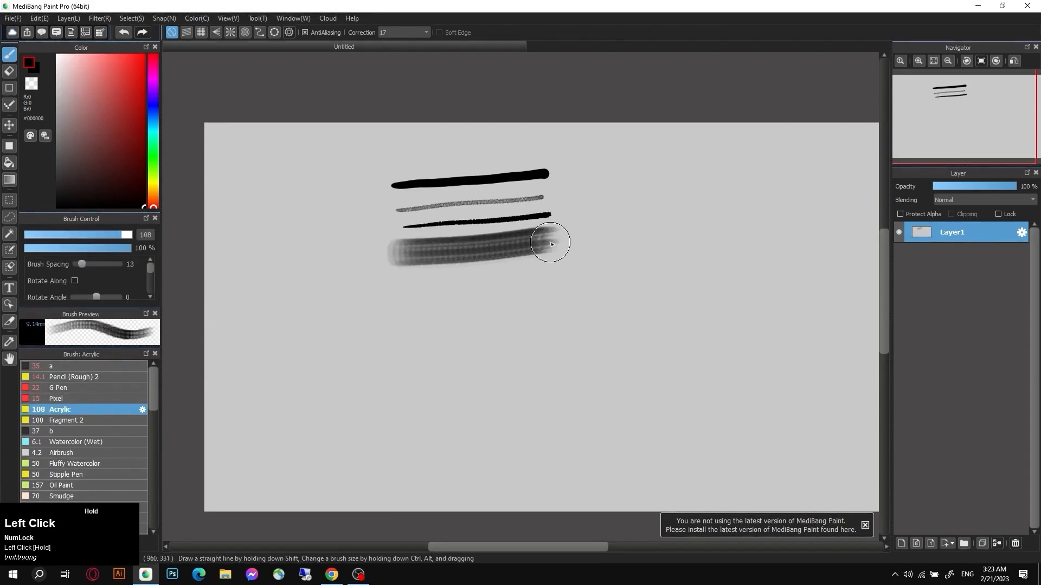
- Draw one test stroke each with Fragment 2, b, Watercolor (Wet) and Airbrush, stacked below the Acrylic stroke
{"action": "left_click", "coordinate": [79, 421]}
{"action": "left_click_drag", "start_coordinate": [402, 294], "coordinate": [570, 272]}
{"action": "left_click", "coordinate": [77, 430]}
{"action": "left_click_drag", "start_coordinate": [404, 321], "coordinate": [564, 307]}
{"action": "left_click", "coordinate": [81, 442]}
{"action": "left_click_drag", "start_coordinate": [404, 351], "coordinate": [574, 336]}
{"action": "left_click", "coordinate": [63, 453]}
{"action": "left_click_drag", "start_coordinate": [402, 378], "coordinate": [583, 370]}
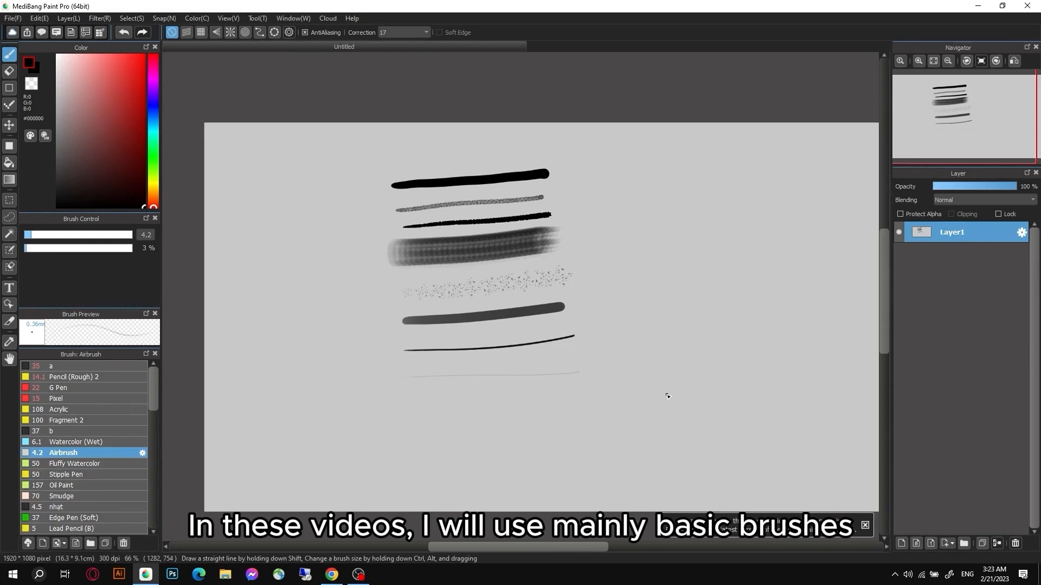
- Set brush a to size 21, and draw a black dot and a short line to the right of the sample strokes
{"action": "left_click", "coordinate": [86, 366]}
{"action": "left_click", "coordinate": [71, 235]}
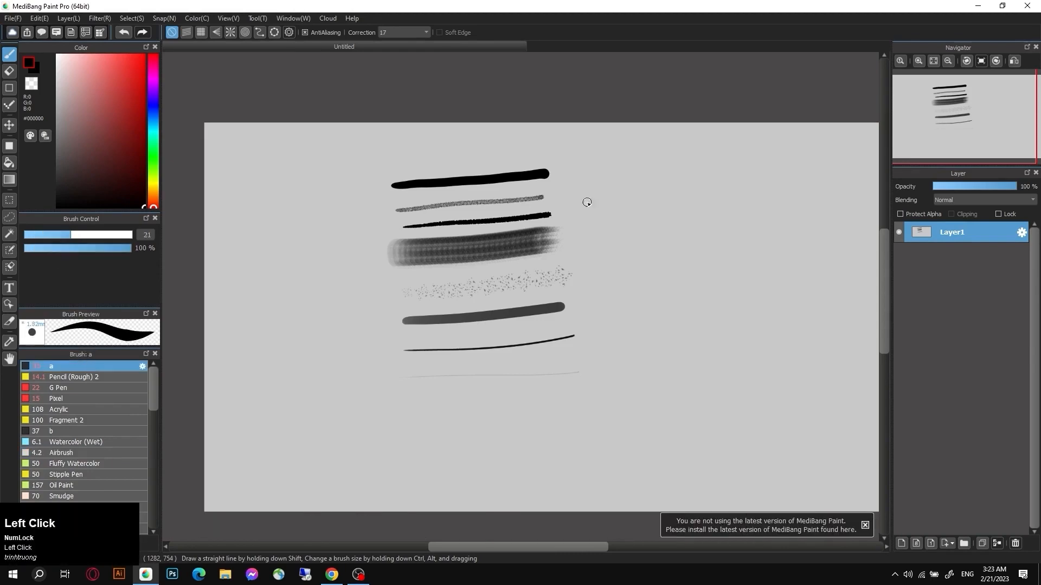
{"action": "mouse_move", "coordinate": [633, 203]}
{"action": "left_mouse_down"}
{"action": "mouse_move", "coordinate": [631, 215]}
{"action": "mouse_move", "coordinate": [703, 188]}
{"action": "left_mouse_up"}
- Mark the a, Pencil (Rough) 2, b and Watercolor (Wet) strokes with dark red #7B1D1B dots, and point a size 10.6 arrow at the pencil stroke
{"action": "left_click", "coordinate": [126, 134]}
{"action": "left_click", "coordinate": [375, 181]}
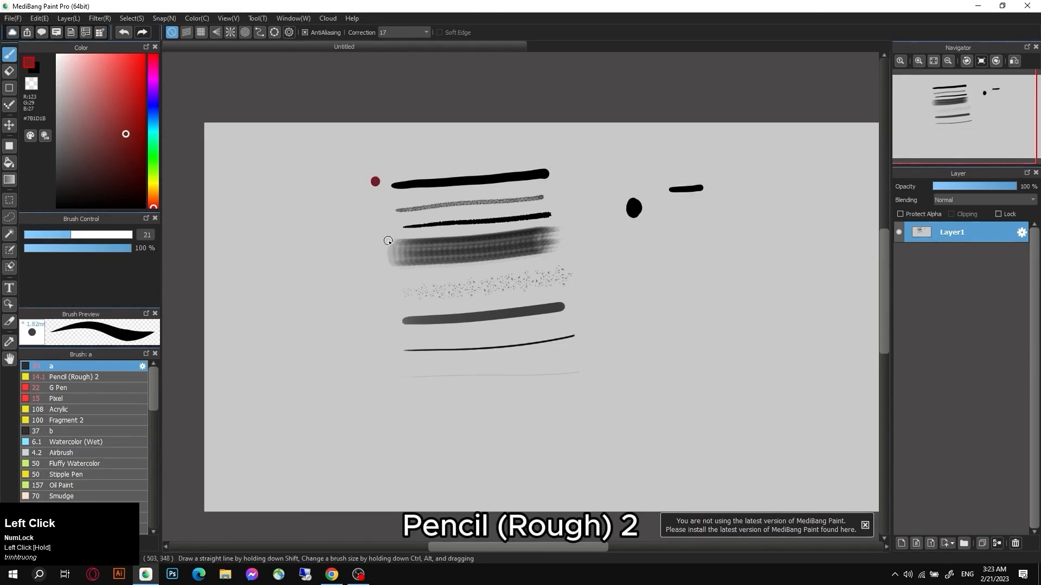
{"action": "left_click", "coordinate": [374, 214]}
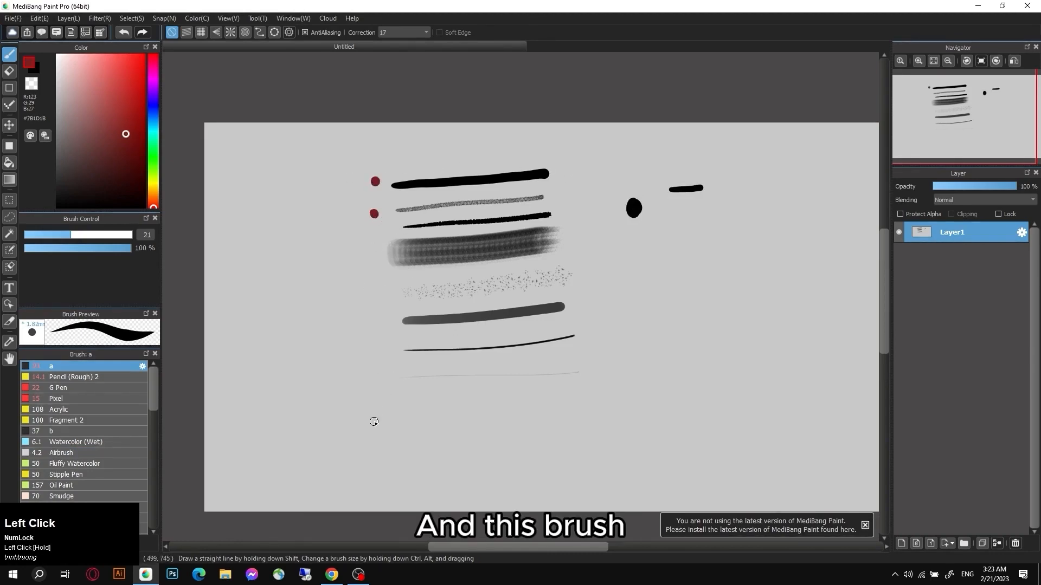
{"action": "left_click", "coordinate": [382, 317]}
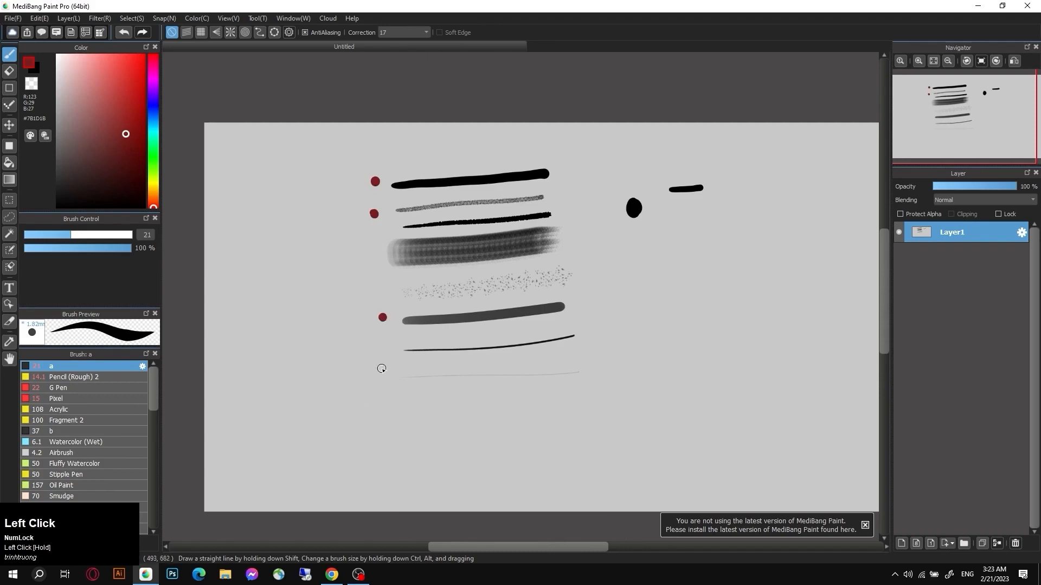
{"action": "left_click", "coordinate": [57, 239]}
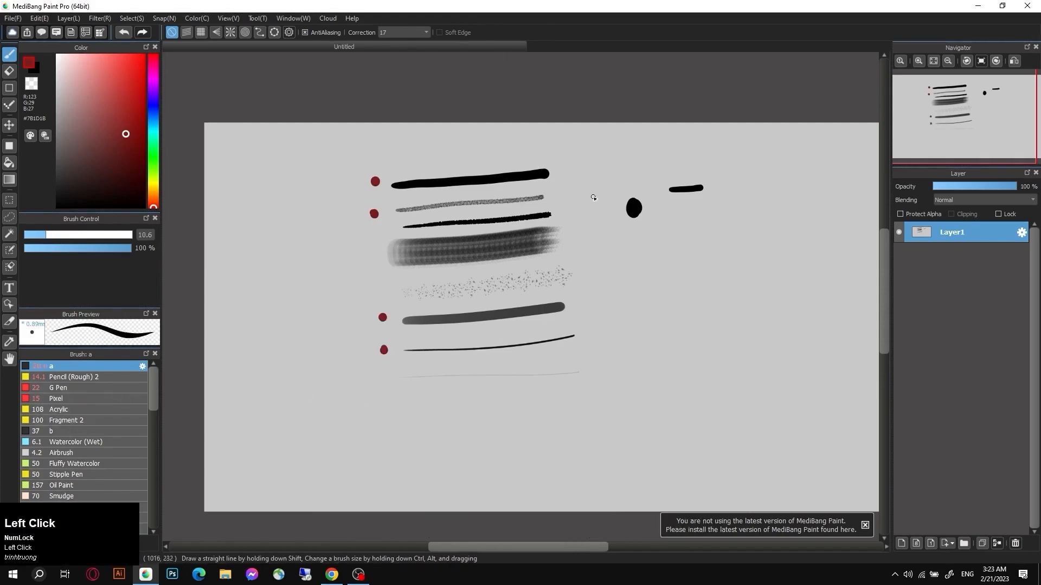
{"action": "left_click_drag", "start_coordinate": [574, 192], "coordinate": [573, 202]}
- Sketch a loose black scribble with Pencil (Rough) 2 at size 23 beside the sample strokes, undoing the first attempts
{"action": "left_click", "coordinate": [74, 376]}
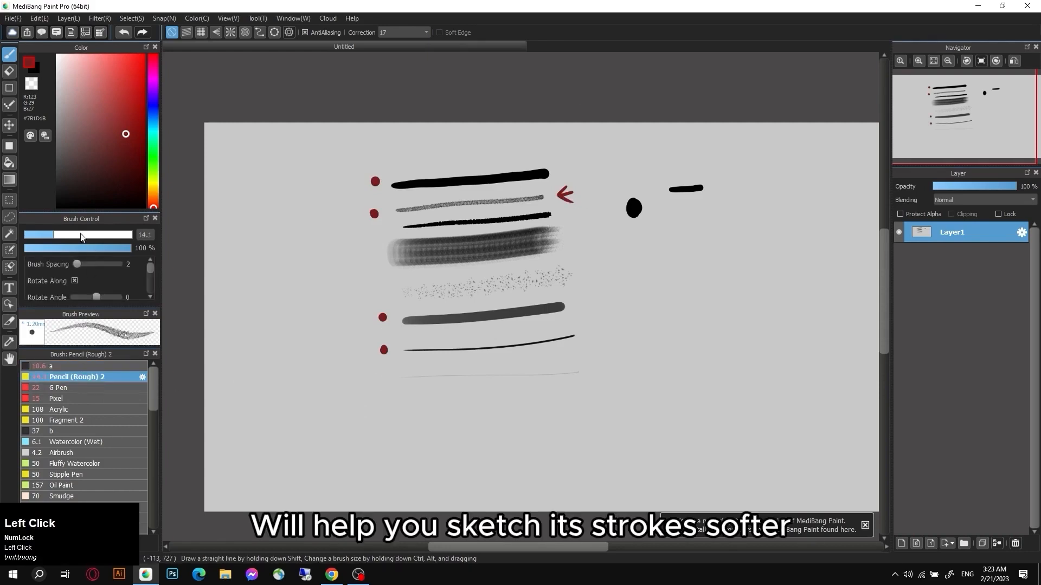
{"action": "left_click_drag", "start_coordinate": [86, 235], "coordinate": [109, 235]}
{"action": "left_click", "coordinate": [144, 207]}
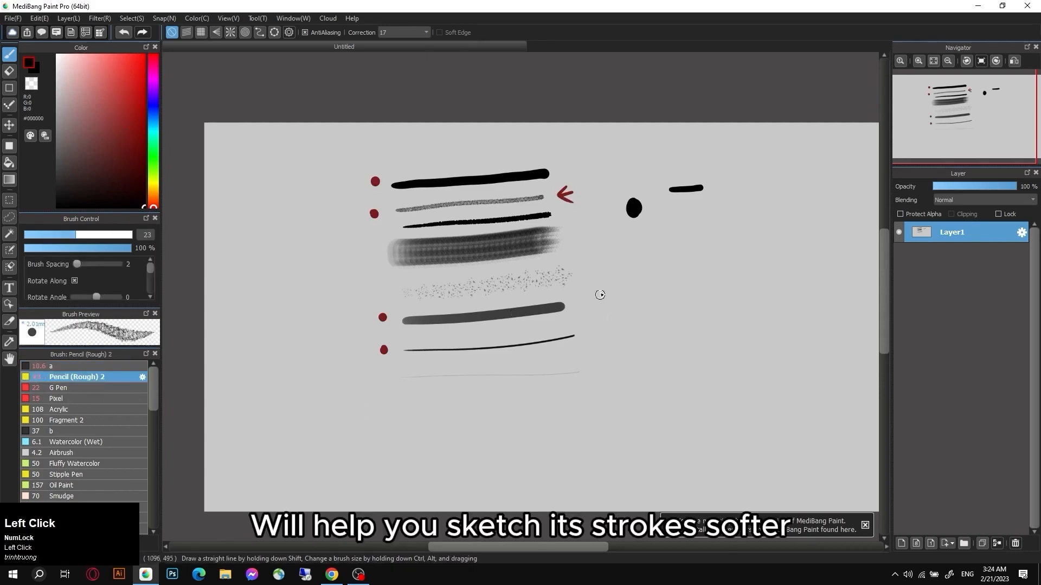
{"action": "mouse_move", "coordinate": [658, 234]}
{"action": "left_mouse_down"}
{"action": "mouse_move", "coordinate": [623, 269]}
{"action": "mouse_move", "coordinate": [680, 358]}
{"action": "left_mouse_up"}
{"action": "mouse_move", "coordinate": [717, 223]}
{"action": "left_mouse_down"}
{"action": "mouse_move", "coordinate": [716, 249]}
{"action": "mouse_move", "coordinate": [739, 271]}
{"action": "mouse_move", "coordinate": [695, 328]}
{"action": "mouse_move", "coordinate": [768, 353]}
{"action": "left_mouse_up"}
{"action": "key", "text": "ctrl+z"}
{"action": "key", "text": "ctrl+z"}
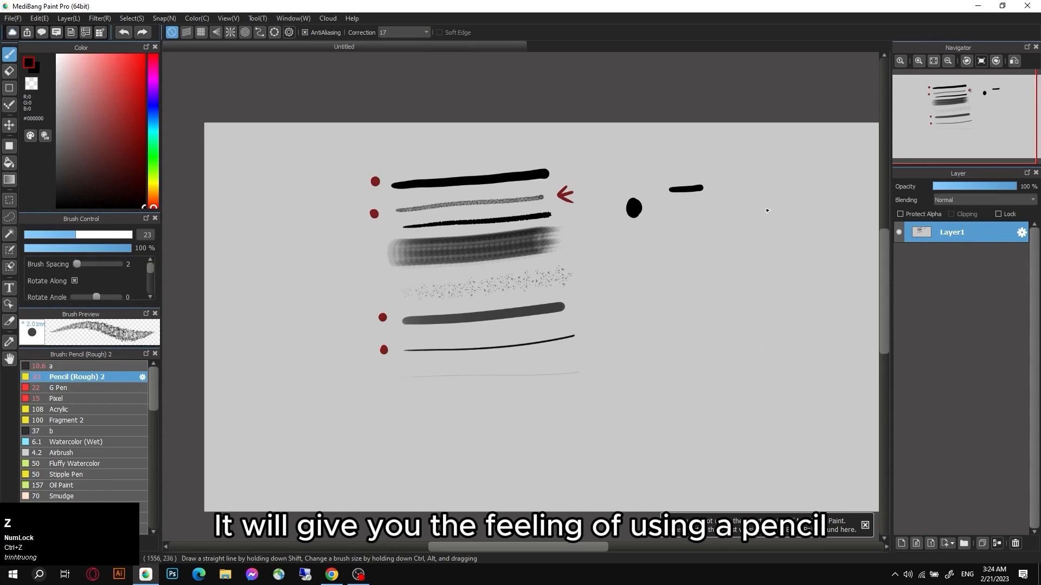
{"action": "mouse_move", "coordinate": [636, 267]}
{"action": "left_mouse_down"}
{"action": "mouse_move", "coordinate": [678, 253]}
{"action": "mouse_move", "coordinate": [657, 297]}
{"action": "mouse_move", "coordinate": [723, 295]}
{"action": "left_mouse_up"}
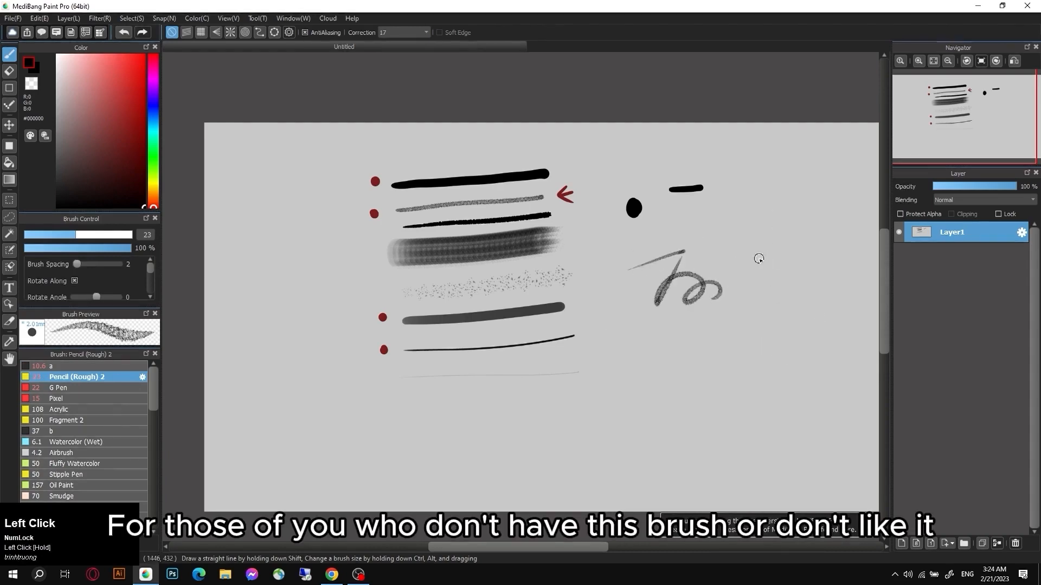
- Remove the Pencil (Rough) 2 scribble beside the sample strokes by undoing its strokes
{"action": "key", "text": "ctrl+z"}
{"action": "mouse_move", "coordinate": [721, 228]}
{"action": "left_mouse_down"}
{"action": "mouse_move", "coordinate": [682, 269]}
{"action": "mouse_move", "coordinate": [718, 252]}
{"action": "left_mouse_up"}
{"action": "key", "text": "ctrl+z"}
{"action": "key", "text": "ctrl+z"}
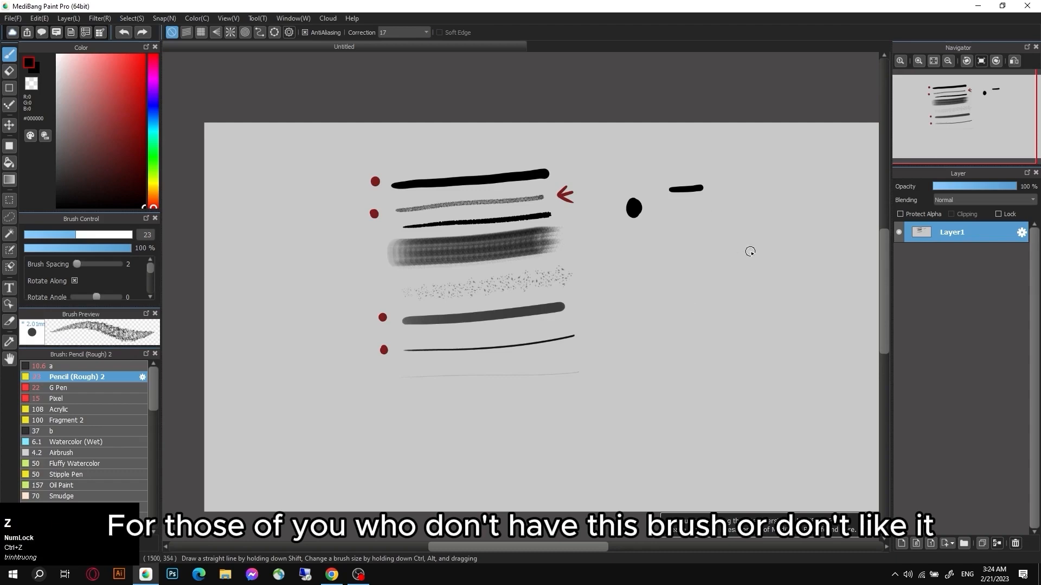
- Sketch a winking cartoon face with brush a at size 10.6 below the black dot and short line, undoing the first stroke
{"action": "left_click", "coordinate": [64, 367]}
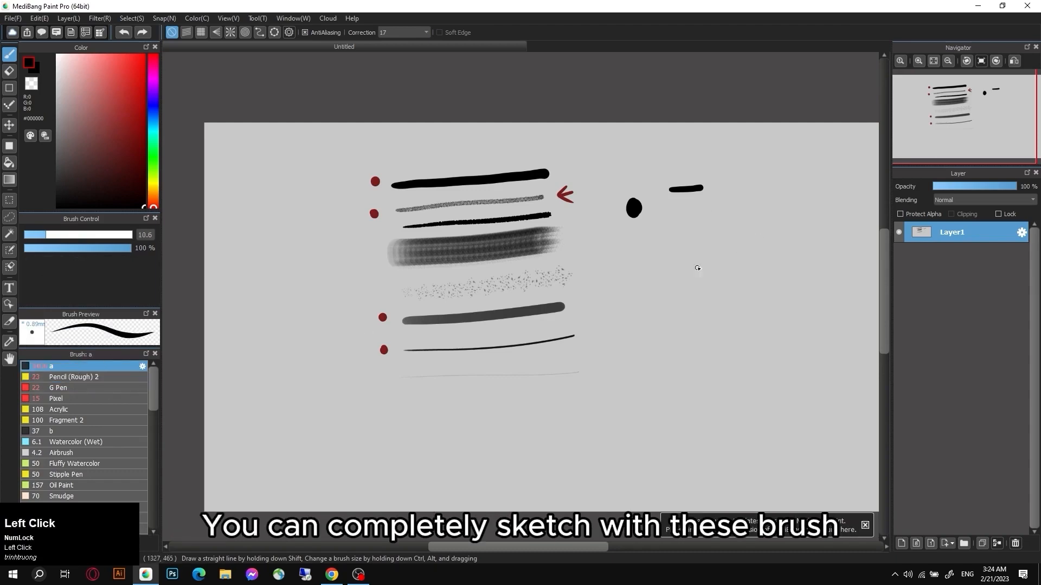
{"action": "left_click_drag", "start_coordinate": [646, 268], "coordinate": [671, 297]}
{"action": "key", "text": "ctrl+z"}
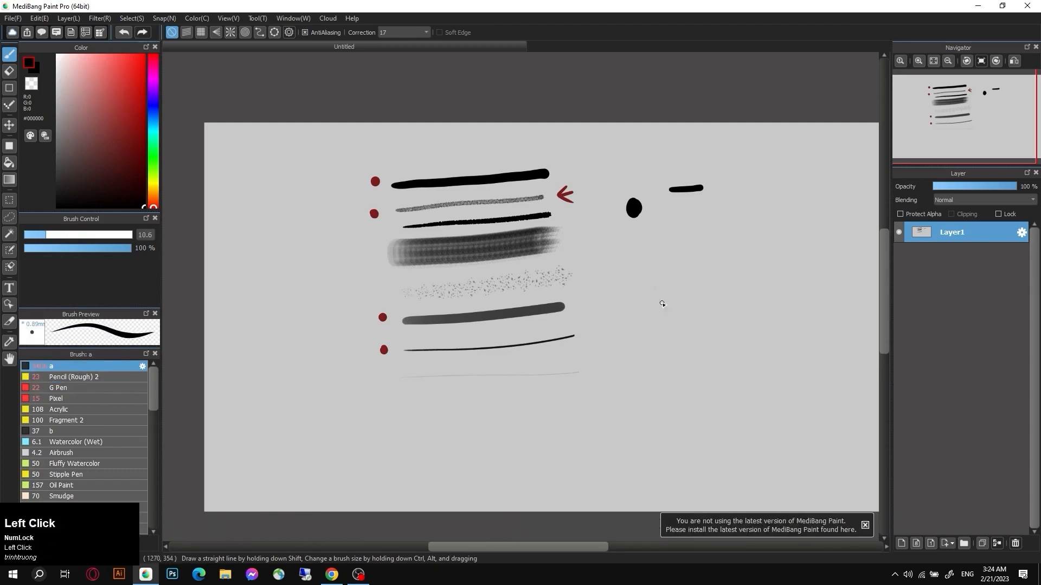
{"action": "mouse_move", "coordinate": [677, 231]}
{"action": "left_mouse_down"}
{"action": "mouse_move", "coordinate": [699, 309]}
{"action": "mouse_move", "coordinate": [717, 321]}
{"action": "mouse_move", "coordinate": [756, 316]}
{"action": "mouse_move", "coordinate": [774, 297]}
{"action": "mouse_move", "coordinate": [759, 274]}
{"action": "mouse_move", "coordinate": [692, 276]}
{"action": "left_mouse_up"}
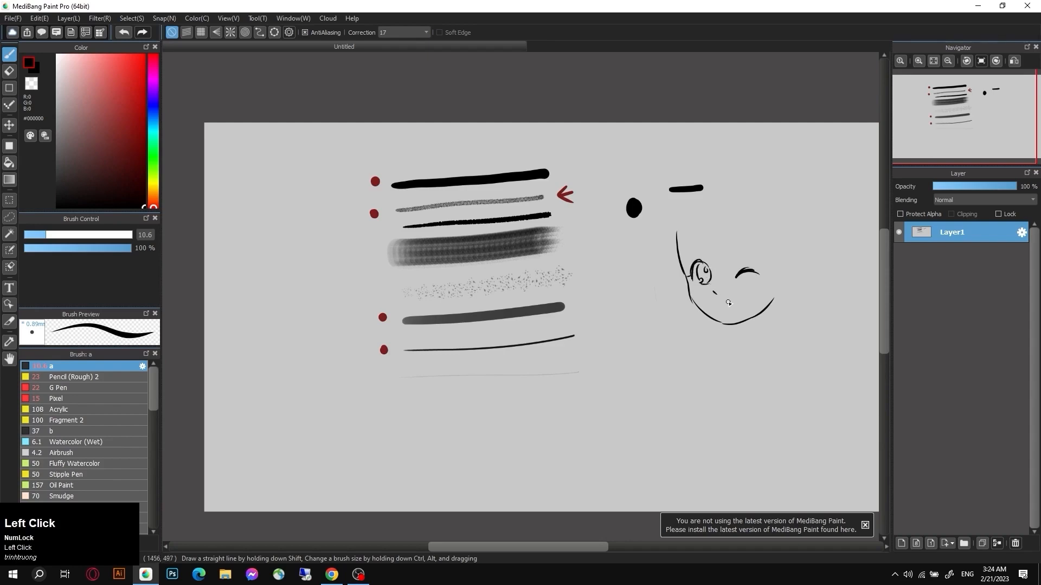
{"action": "left_click_drag", "start_coordinate": [728, 303], "coordinate": [744, 301]}
{"action": "mouse_move", "coordinate": [764, 255]}
{"action": "left_mouse_down"}
{"action": "mouse_move", "coordinate": [782, 276]}
{"action": "mouse_move", "coordinate": [760, 290]}
{"action": "mouse_move", "coordinate": [784, 296]}
{"action": "left_mouse_up"}
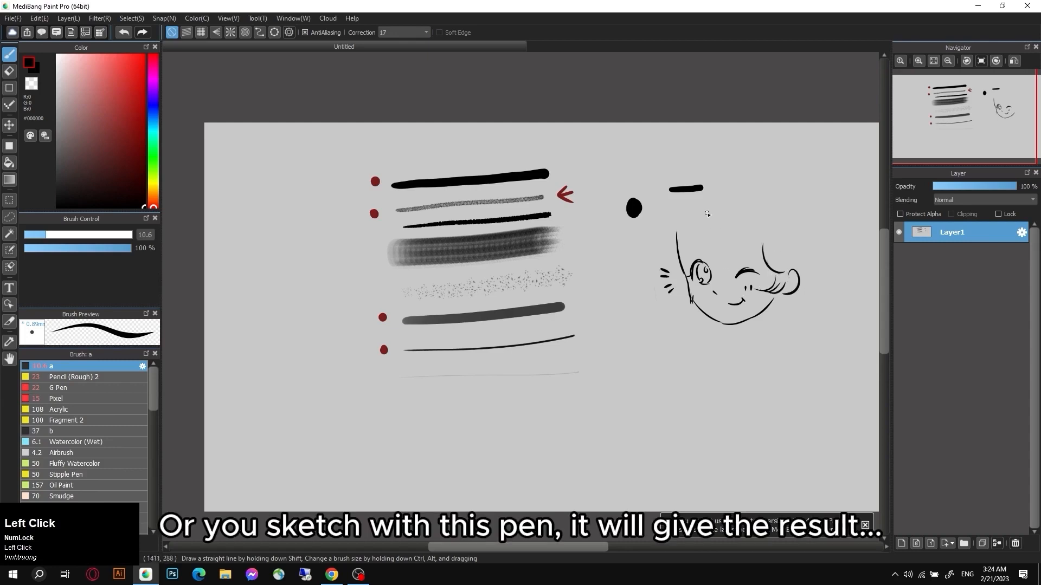
- Sketch the outline and eyes of a second winking face below the first with Pencil (Rough) 2 at size 23
{"action": "left_click", "coordinate": [66, 377]}
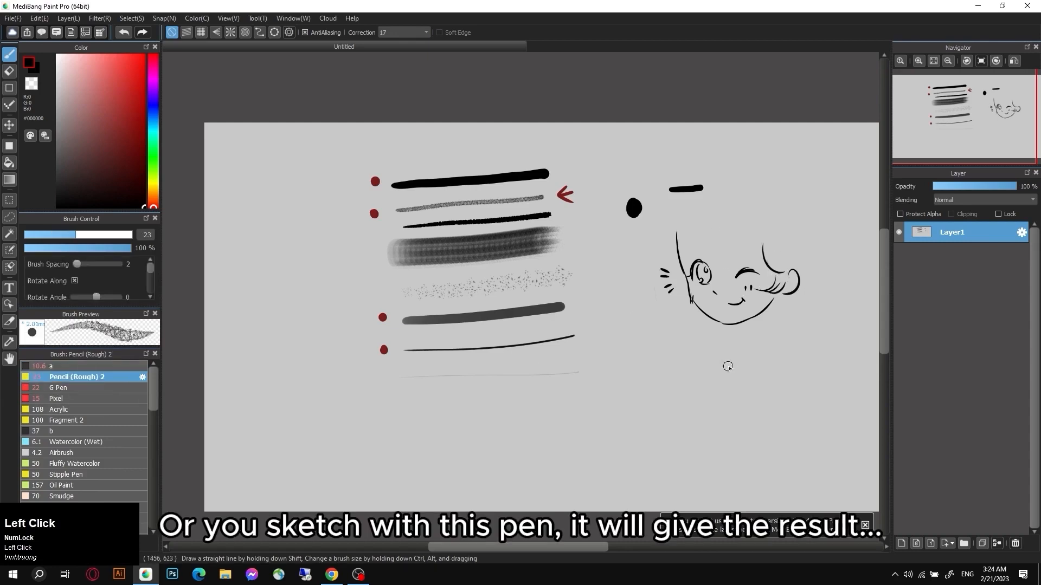
{"action": "mouse_move", "coordinate": [716, 347]}
{"action": "left_mouse_down"}
{"action": "mouse_move", "coordinate": [675, 259]}
{"action": "mouse_move", "coordinate": [659, 282]}
{"action": "mouse_move", "coordinate": [661, 303]}
{"action": "mouse_move", "coordinate": [698, 328]}
{"action": "mouse_move", "coordinate": [743, 303]}
{"action": "mouse_move", "coordinate": [720, 275]}
{"action": "mouse_move", "coordinate": [710, 279]}
{"action": "mouse_move", "coordinate": [736, 270]}
{"action": "left_mouse_up"}
{"action": "key", "text": "ctrl+z"}
{"action": "left_click_drag", "start_coordinate": [664, 271], "coordinate": [680, 265]}
{"action": "mouse_move", "coordinate": [662, 272]}
{"action": "left_mouse_down"}
{"action": "mouse_move", "coordinate": [684, 278]}
{"action": "mouse_move", "coordinate": [678, 270]}
{"action": "left_mouse_up"}
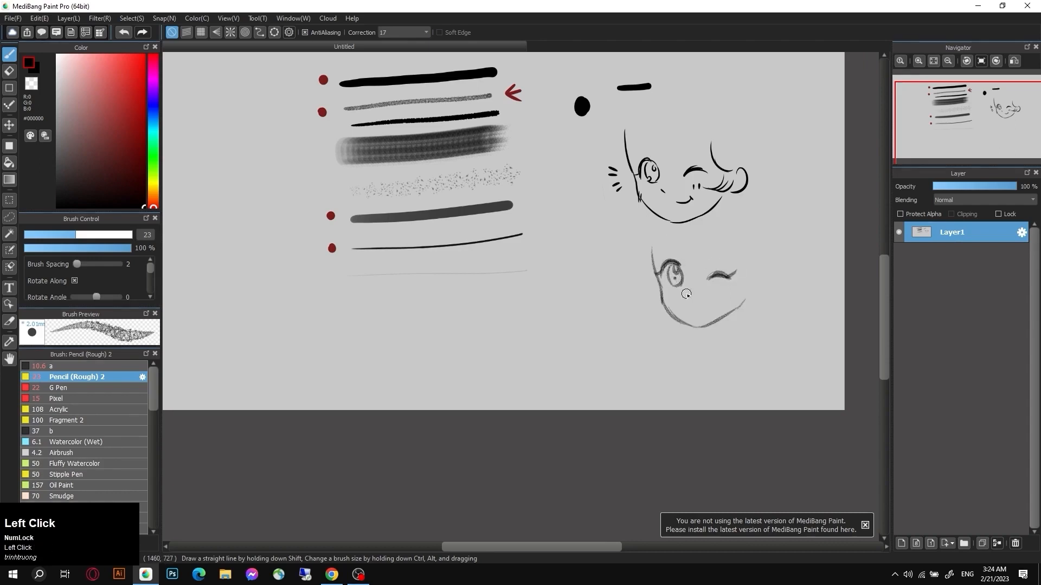
- Add the mouth and curved hair strands around the pencil-sketched face
{"action": "left_click_drag", "start_coordinate": [699, 306], "coordinate": [713, 301]}
{"action": "mouse_move", "coordinate": [736, 245]}
{"action": "left_mouse_down"}
{"action": "mouse_move", "coordinate": [762, 284]}
{"action": "mouse_move", "coordinate": [726, 300]}
{"action": "mouse_move", "coordinate": [755, 286]}
{"action": "mouse_move", "coordinate": [749, 302]}
{"action": "left_mouse_up"}
{"action": "left_click_drag", "start_coordinate": [661, 301], "coordinate": [632, 312]}
{"action": "mouse_move", "coordinate": [656, 263]}
{"action": "left_mouse_down"}
{"action": "mouse_move", "coordinate": [646, 287]}
{"action": "mouse_move", "coordinate": [663, 299]}
{"action": "left_mouse_up"}
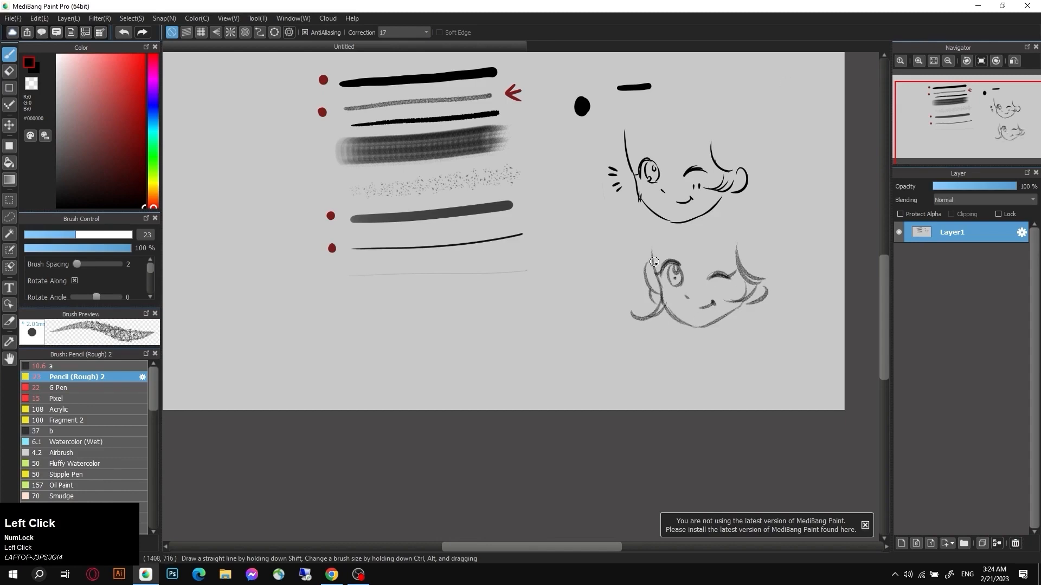
{"action": "mouse_move", "coordinate": [651, 259]}
{"action": "left_mouse_down"}
{"action": "mouse_move", "coordinate": [678, 321]}
{"action": "mouse_move", "coordinate": [666, 300]}
{"action": "mouse_move", "coordinate": [699, 327]}
{"action": "mouse_move", "coordinate": [748, 291]}
{"action": "left_mouse_up"}
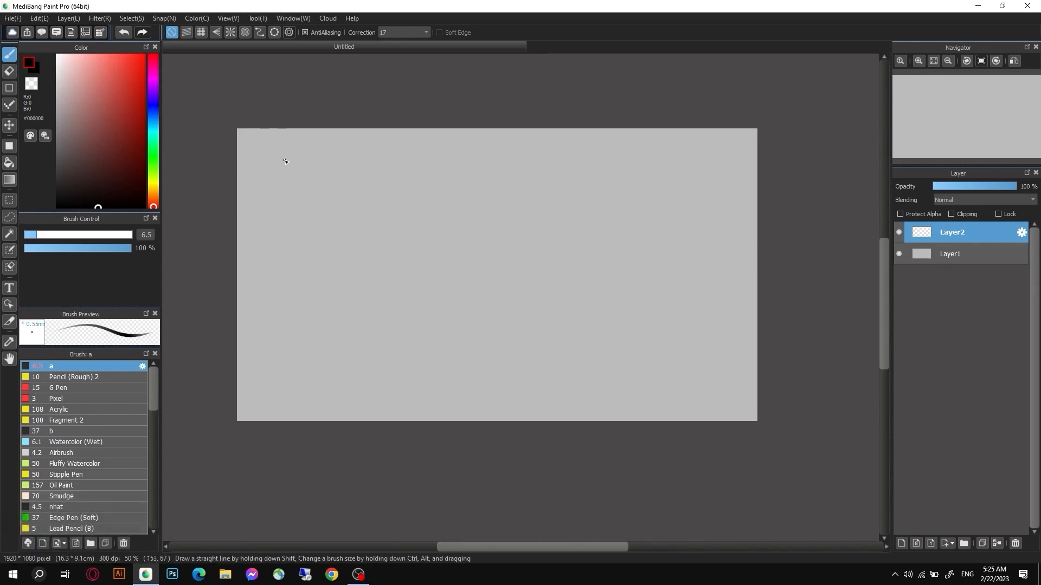
- Handwrite "Brush:" on Layer2 with brush a at size 6.5, followed by a sample line and the letter B
{"action": "left_click_drag", "start_coordinate": [291, 156], "coordinate": [366, 166]}
{"action": "left_click", "coordinate": [326, 163]}
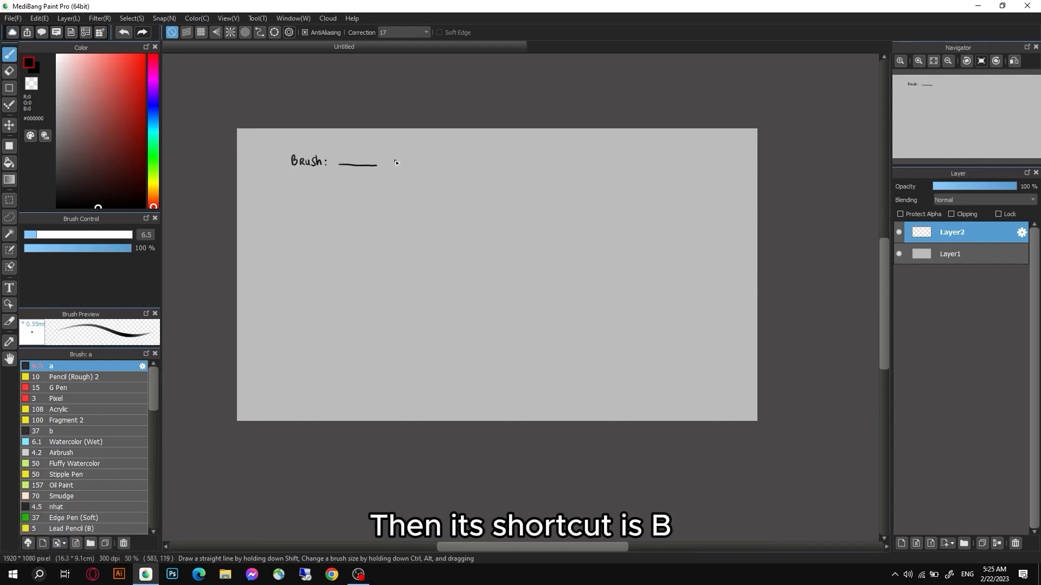
{"action": "left_click", "coordinate": [396, 161]}
{"action": "left_click_drag", "start_coordinate": [403, 155], "coordinate": [405, 165]}
{"action": "left_click_drag", "start_coordinate": [403, 155], "coordinate": [408, 158]}
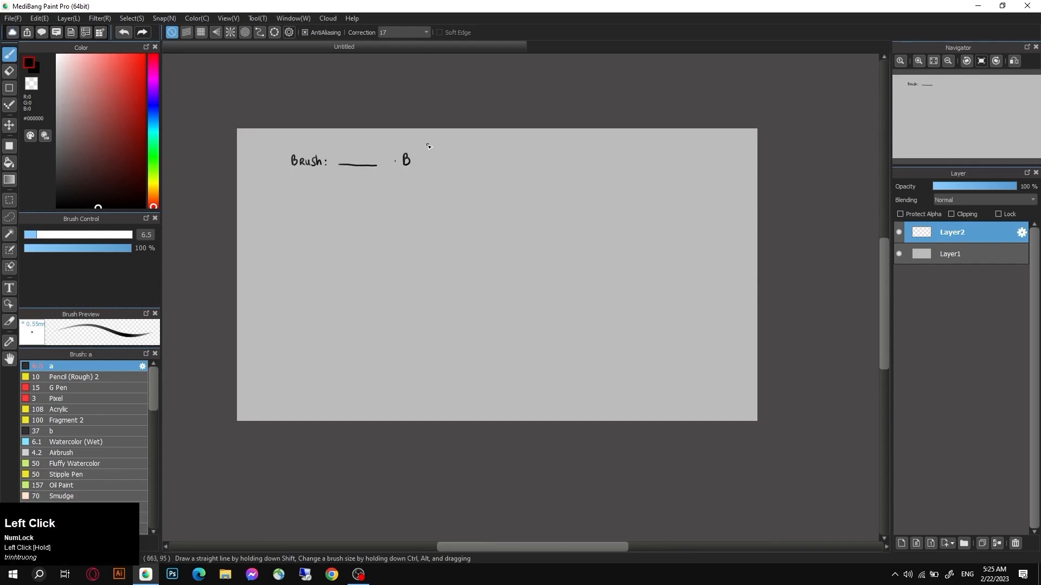
{"action": "key", "text": "b"}
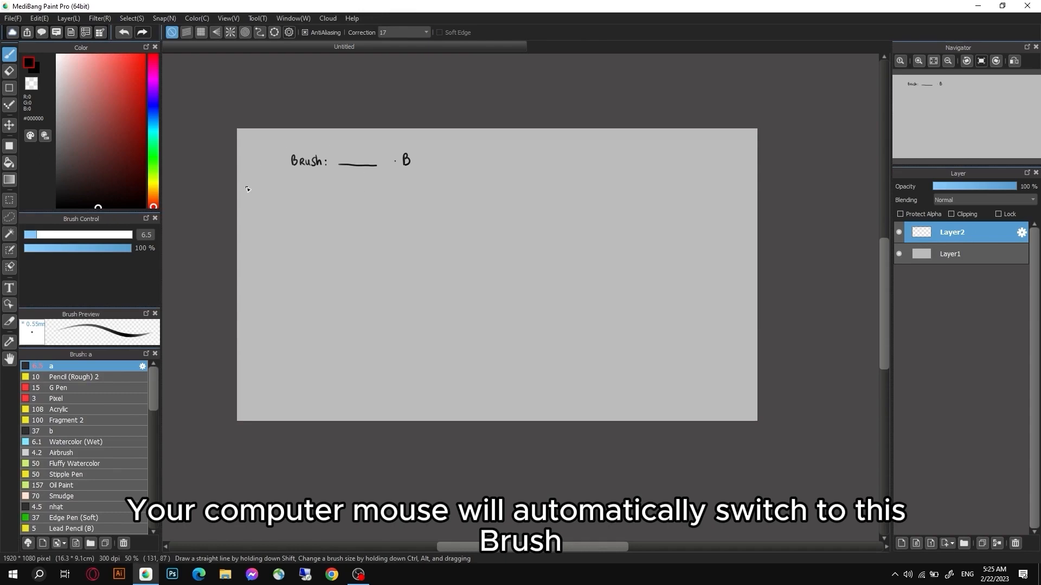
- Set brush a to size 8.9, draw a small flower beside the B, and erase it with the brush's temporary erase mode
{"action": "left_click", "coordinate": [41, 236]}
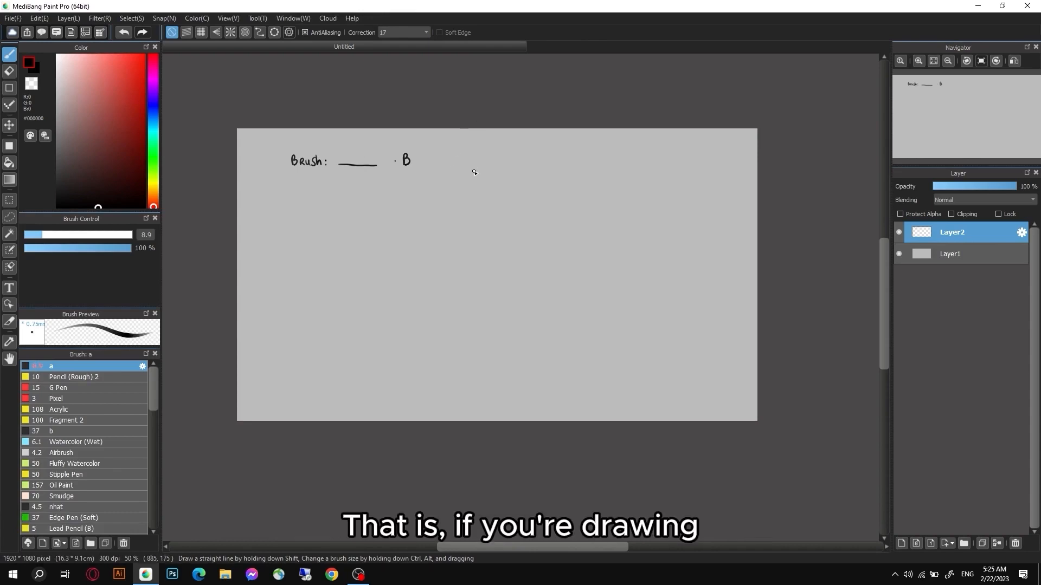
{"action": "mouse_move", "coordinate": [476, 157]}
{"action": "left_mouse_down"}
{"action": "mouse_move", "coordinate": [487, 162]}
{"action": "mouse_move", "coordinate": [472, 178]}
{"action": "mouse_move", "coordinate": [467, 161]}
{"action": "mouse_move", "coordinate": [479, 158]}
{"action": "left_mouse_up"}
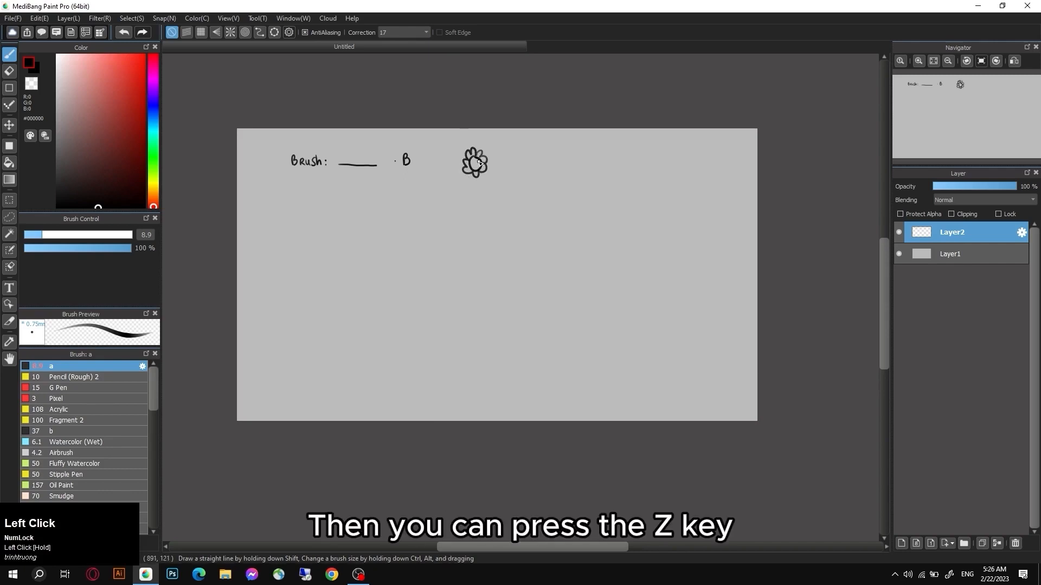
{"action": "key", "text": "z"}
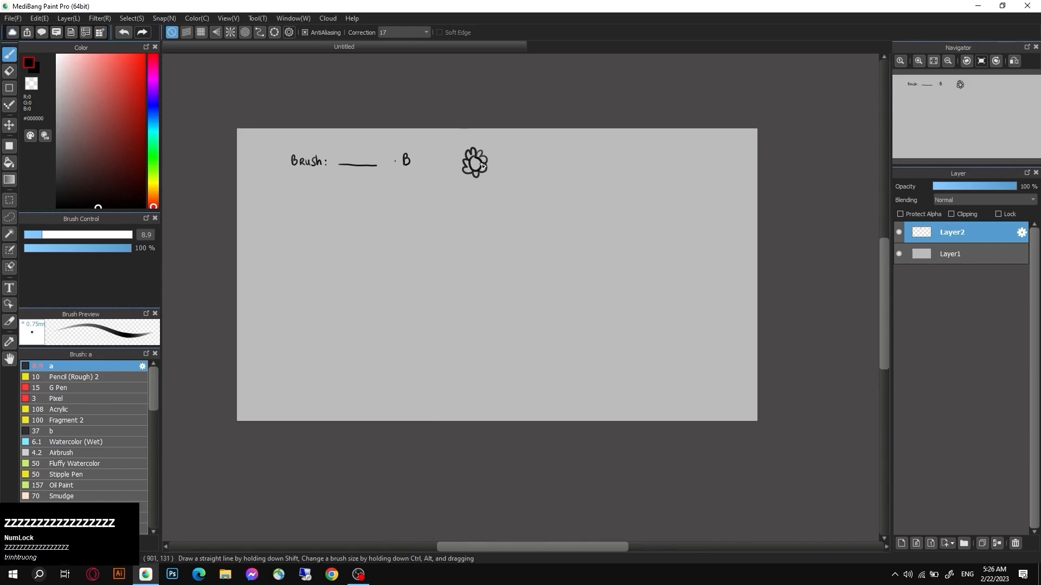
{"action": "mouse_move", "coordinate": [485, 154]}
{"action": "left_mouse_down"}
{"action": "mouse_move", "coordinate": [481, 177]}
{"action": "mouse_move", "coordinate": [483, 158]}
{"action": "mouse_move", "coordinate": [476, 182]}
{"action": "mouse_move", "coordinate": [478, 146]}
{"action": "mouse_move", "coordinate": [465, 173]}
{"action": "mouse_move", "coordinate": [463, 155]}
{"action": "mouse_move", "coordinate": [468, 178]}
{"action": "mouse_move", "coordinate": [469, 154]}
{"action": "left_mouse_up"}
- Try the Eraser at size 10 on the end of the sample line, and undo the erasure
{"action": "left_click", "coordinate": [10, 71]}
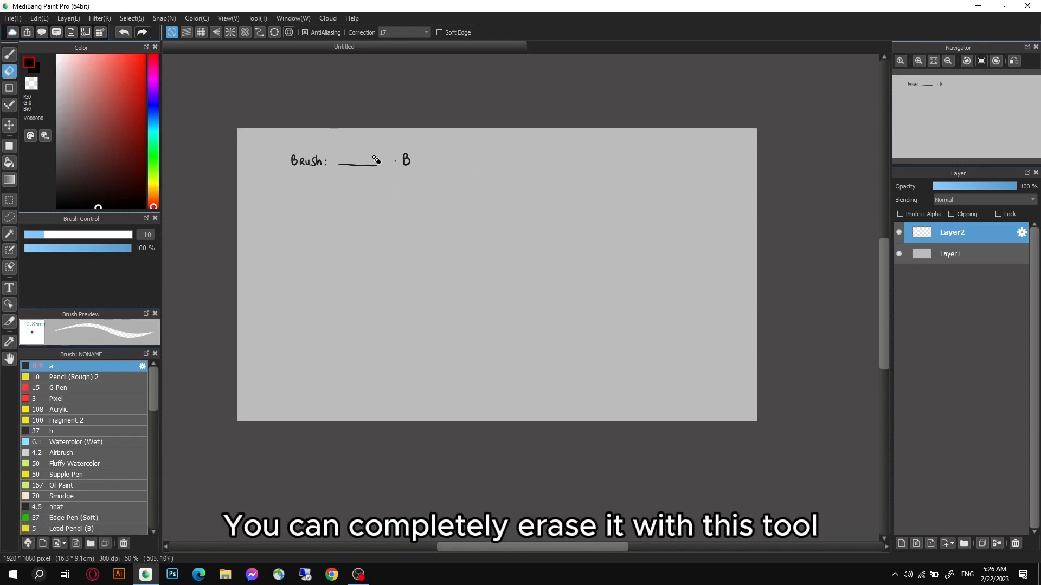
{"action": "left_click_drag", "start_coordinate": [379, 169], "coordinate": [377, 174]}
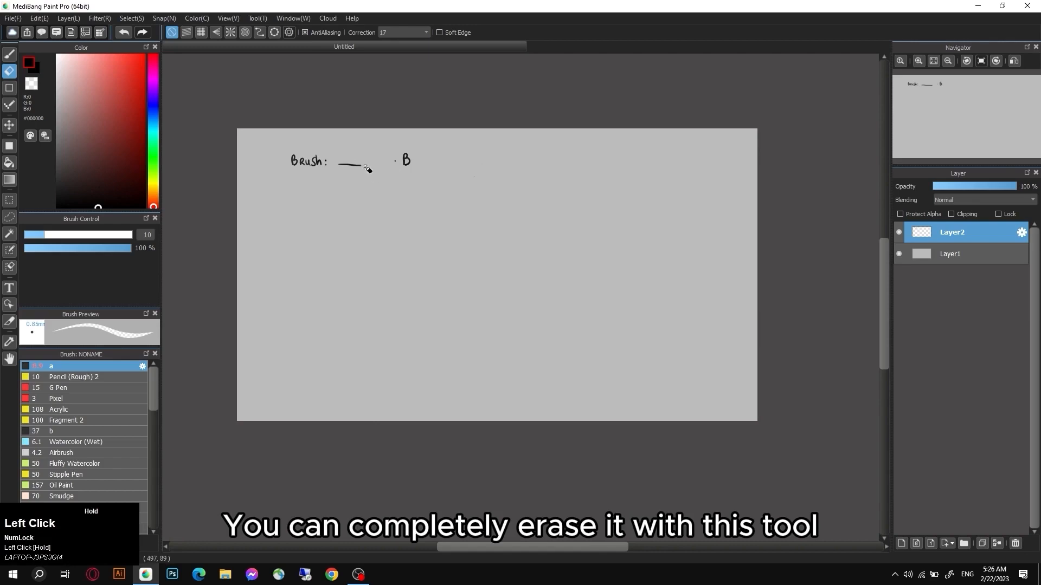
{"action": "key", "text": "ctrl+z"}
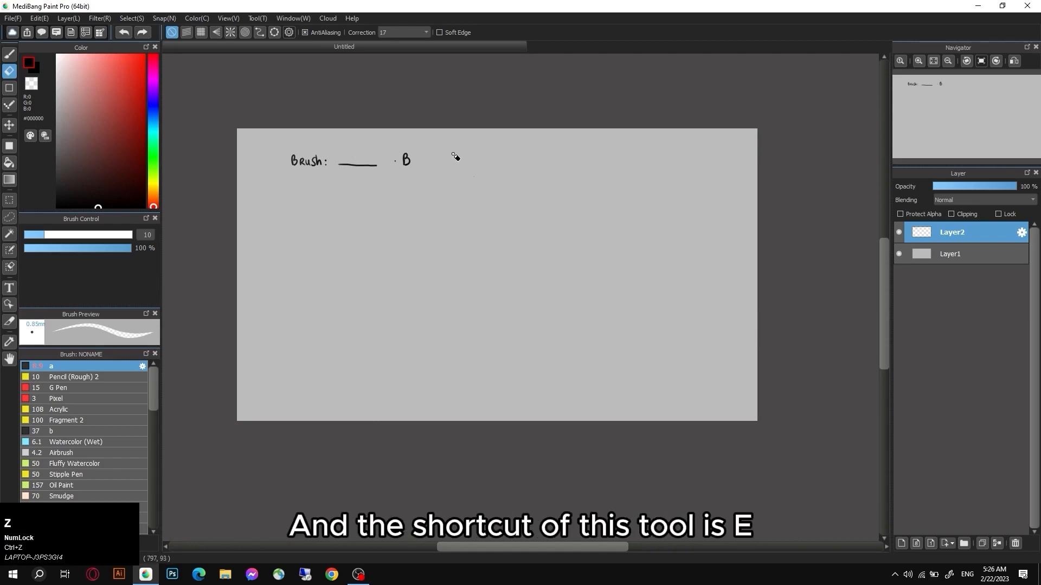
- Handwrite "Tẩy" under "Brush:" and the letter E under the B with brush a
{"action": "key", "text": "b"}
{"action": "left_click", "coordinate": [295, 178]}
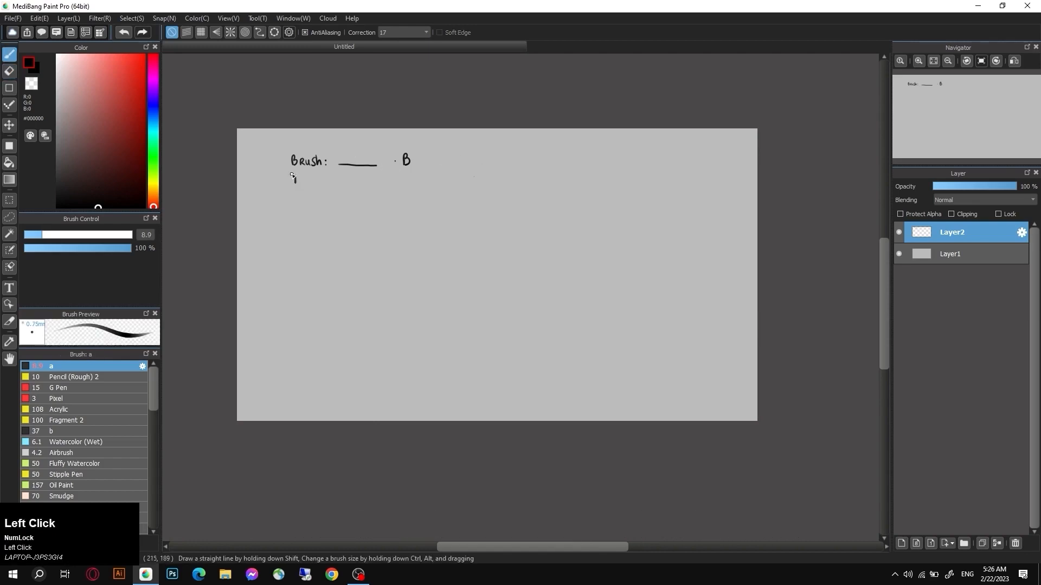
{"action": "left_click_drag", "start_coordinate": [304, 177], "coordinate": [304, 189]}
{"action": "left_click_drag", "start_coordinate": [404, 183], "coordinate": [408, 185]}
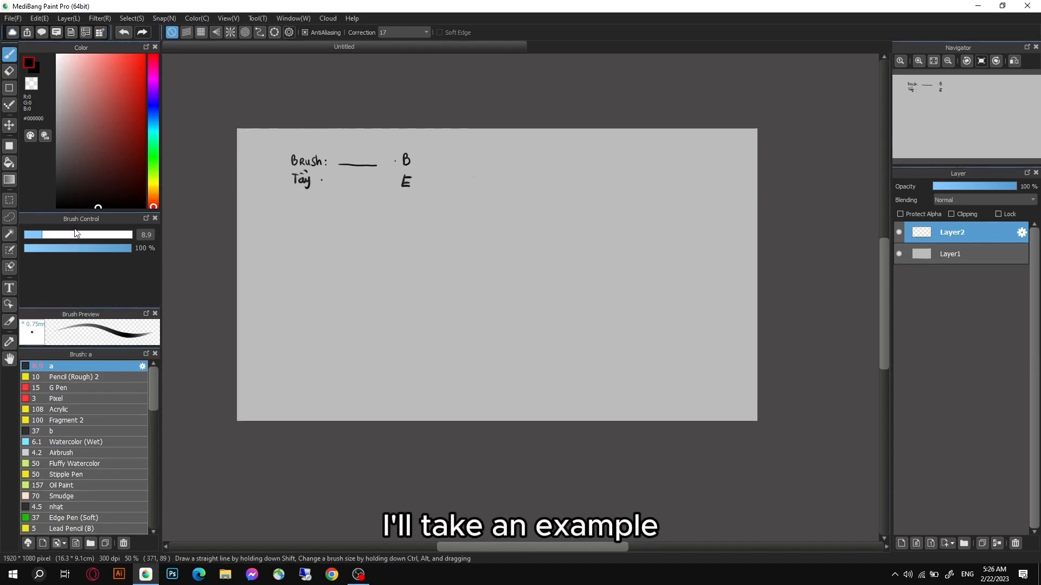
- Fill a black scribbled patch with brush a at size 14.6, and rub it out using the brush's temporary erase mode
{"action": "left_click", "coordinate": [55, 236]}
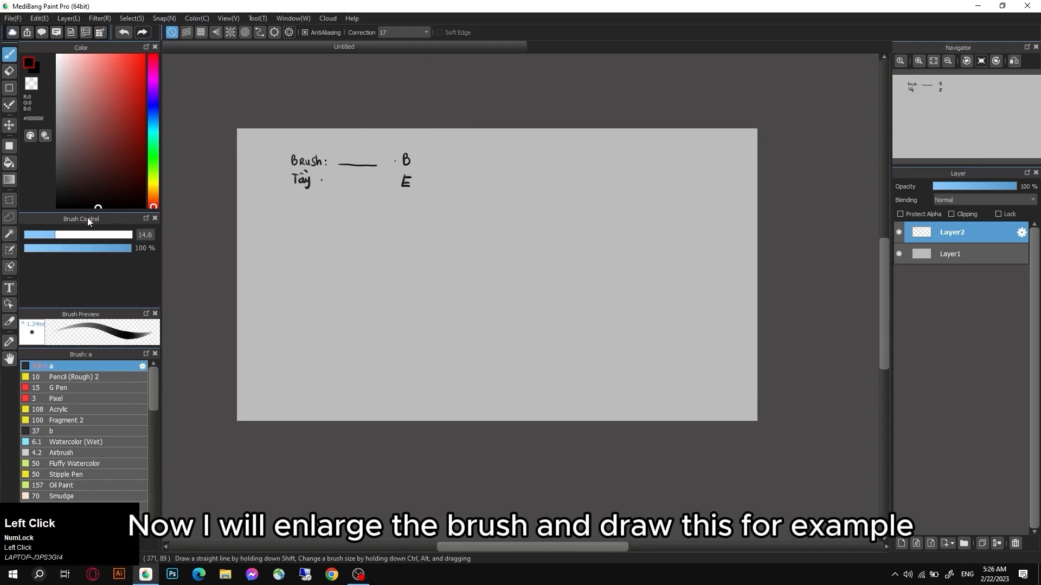
{"action": "mouse_move", "coordinate": [495, 214]}
{"action": "left_mouse_down"}
{"action": "mouse_move", "coordinate": [532, 186]}
{"action": "mouse_move", "coordinate": [511, 205]}
{"action": "mouse_move", "coordinate": [538, 193]}
{"action": "mouse_move", "coordinate": [503, 222]}
{"action": "mouse_move", "coordinate": [525, 209]}
{"action": "mouse_move", "coordinate": [513, 229]}
{"action": "mouse_move", "coordinate": [540, 206]}
{"action": "left_mouse_up"}
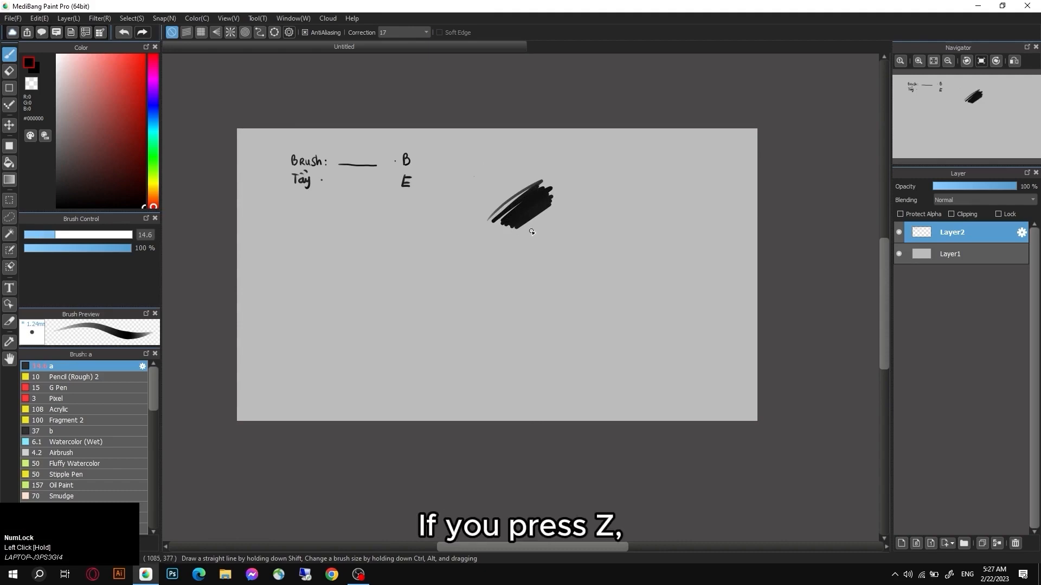
{"action": "key", "text": "z"}
{"action": "left_click_drag", "start_coordinate": [529, 219], "coordinate": [537, 199]}
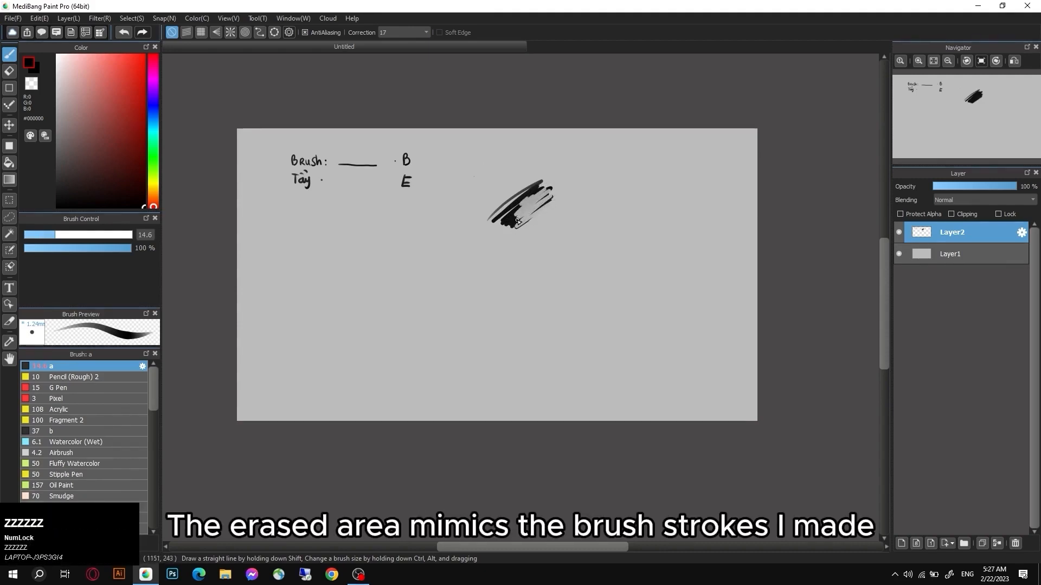
{"action": "mouse_move", "coordinate": [519, 218]}
{"action": "left_mouse_down"}
{"action": "mouse_move", "coordinate": [568, 171]}
{"action": "mouse_move", "coordinate": [511, 235]}
{"action": "mouse_move", "coordinate": [499, 238]}
{"action": "mouse_move", "coordinate": [506, 214]}
{"action": "mouse_move", "coordinate": [486, 219]}
{"action": "mouse_move", "coordinate": [558, 177]}
{"action": "mouse_move", "coordinate": [497, 220]}
{"action": "left_mouse_up"}
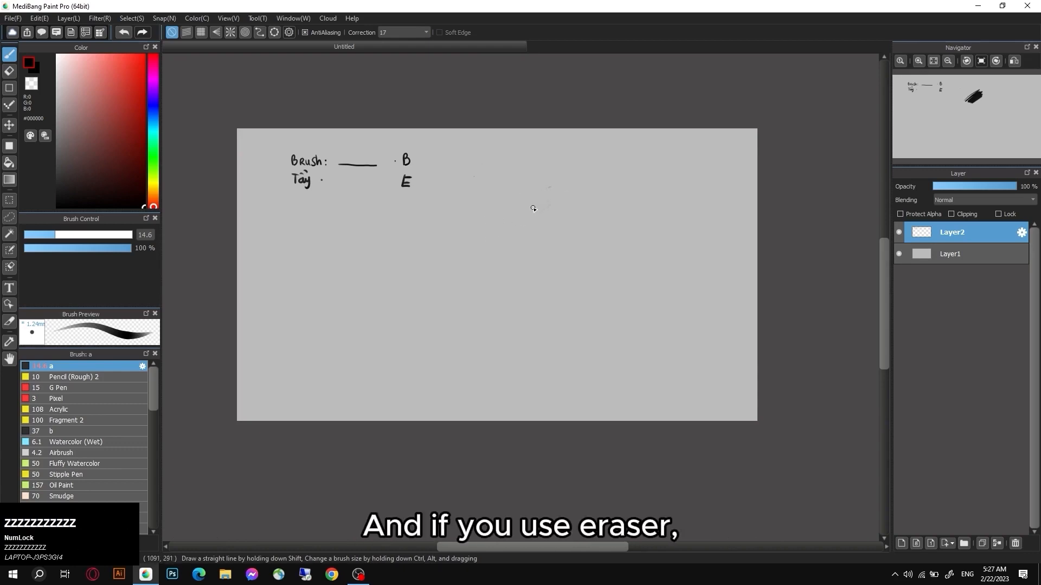
- Restore the black scribbled patch, and erase it completely with the Eraser tool
{"action": "key", "text": "ctrl+z"}
{"action": "key", "text": "ctrl+z"}
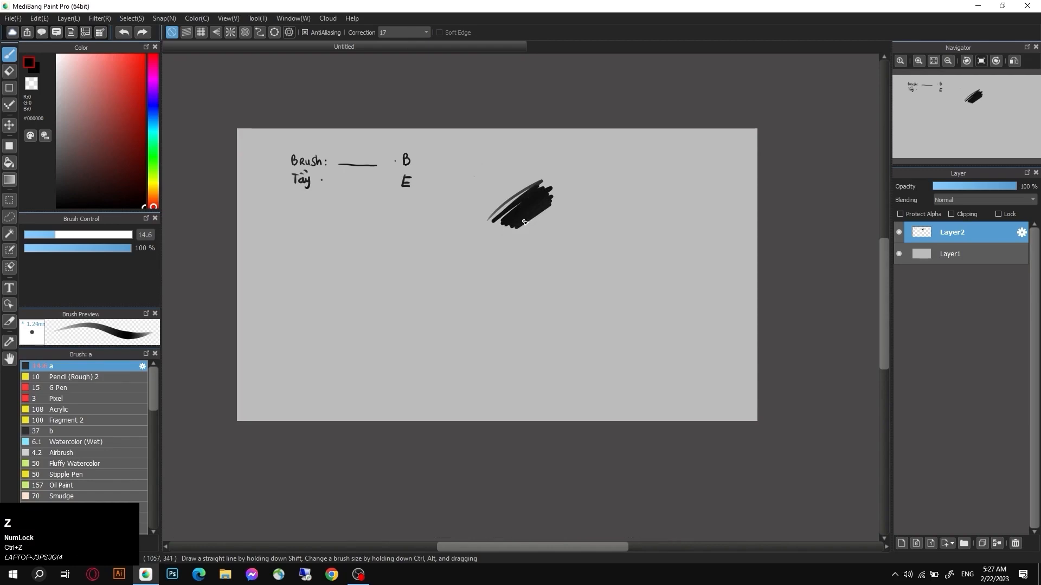
{"action": "left_click", "coordinate": [9, 70]}
{"action": "mouse_move", "coordinate": [496, 195]}
{"action": "left_mouse_down"}
{"action": "mouse_move", "coordinate": [529, 230]}
{"action": "mouse_move", "coordinate": [542, 206]}
{"action": "mouse_move", "coordinate": [511, 197]}
{"action": "mouse_move", "coordinate": [539, 230]}
{"action": "mouse_move", "coordinate": [541, 173]}
{"action": "mouse_move", "coordinate": [527, 195]}
{"action": "mouse_move", "coordinate": [517, 200]}
{"action": "mouse_move", "coordinate": [529, 183]}
{"action": "mouse_move", "coordinate": [505, 196]}
{"action": "mouse_move", "coordinate": [526, 200]}
{"action": "mouse_move", "coordinate": [549, 181]}
{"action": "mouse_move", "coordinate": [545, 215]}
{"action": "mouse_move", "coordinate": [543, 189]}
{"action": "mouse_move", "coordinate": [506, 220]}
{"action": "mouse_move", "coordinate": [521, 229]}
{"action": "mouse_move", "coordinate": [503, 228]}
{"action": "mouse_move", "coordinate": [513, 230]}
{"action": "mouse_move", "coordinate": [497, 216]}
{"action": "left_mouse_up"}
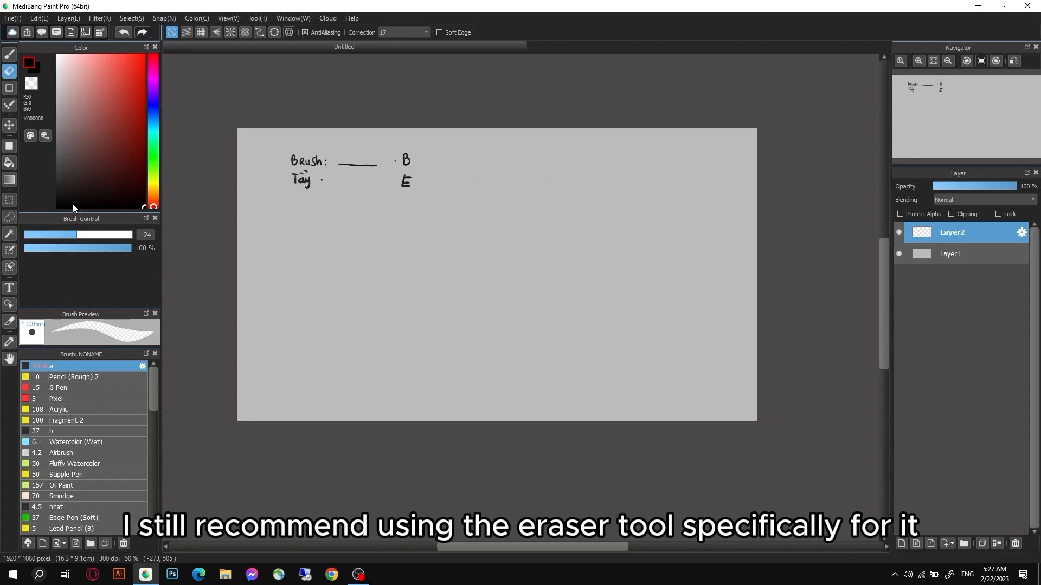
- Draw a row of seven short straight lines below the handwritten labels with the shape tool's line mode
{"action": "left_click", "coordinate": [9, 87]}
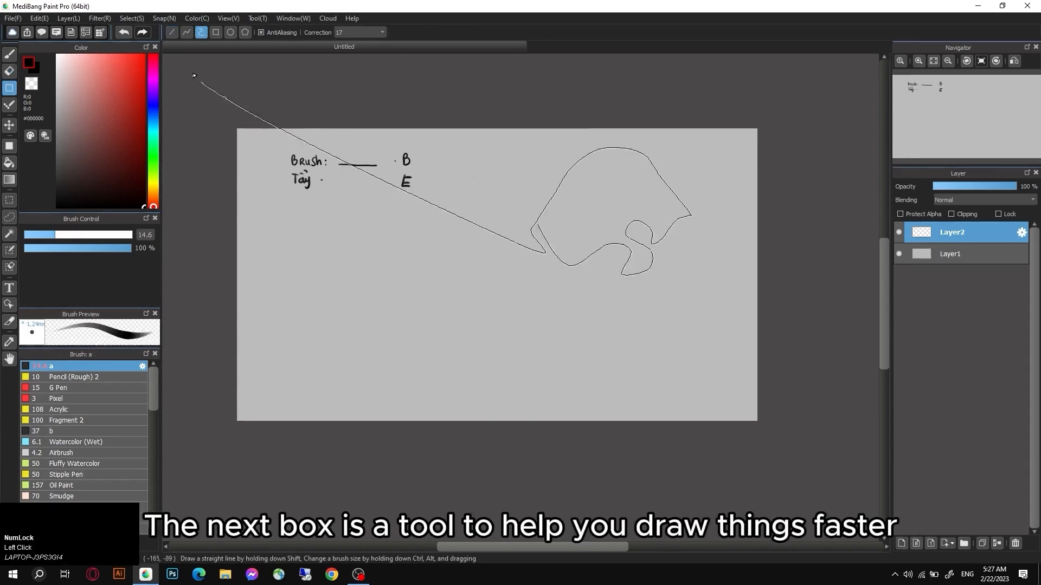
{"action": "left_click", "coordinate": [174, 31]}
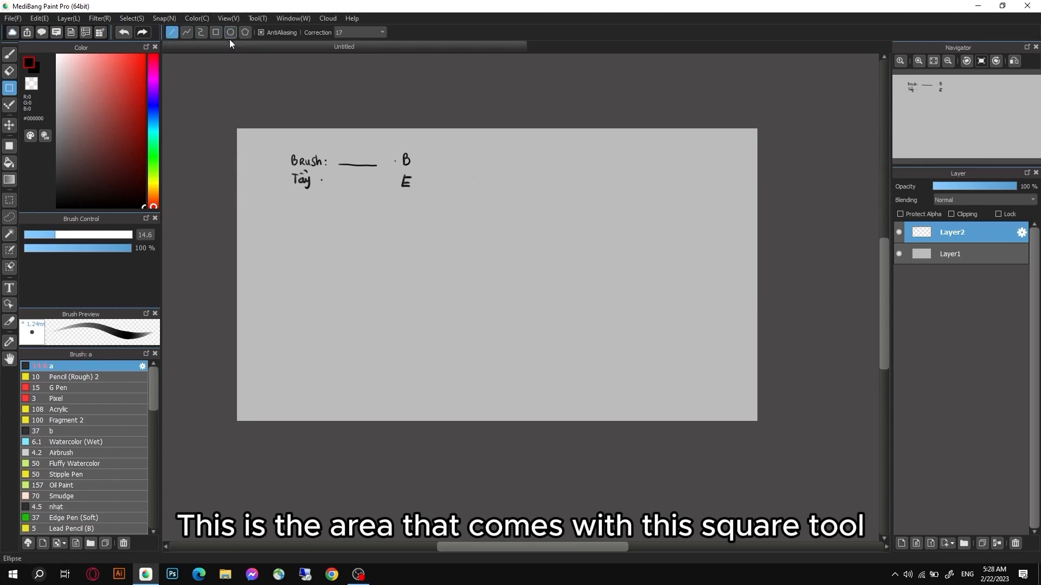
{"action": "left_click", "coordinate": [177, 31]}
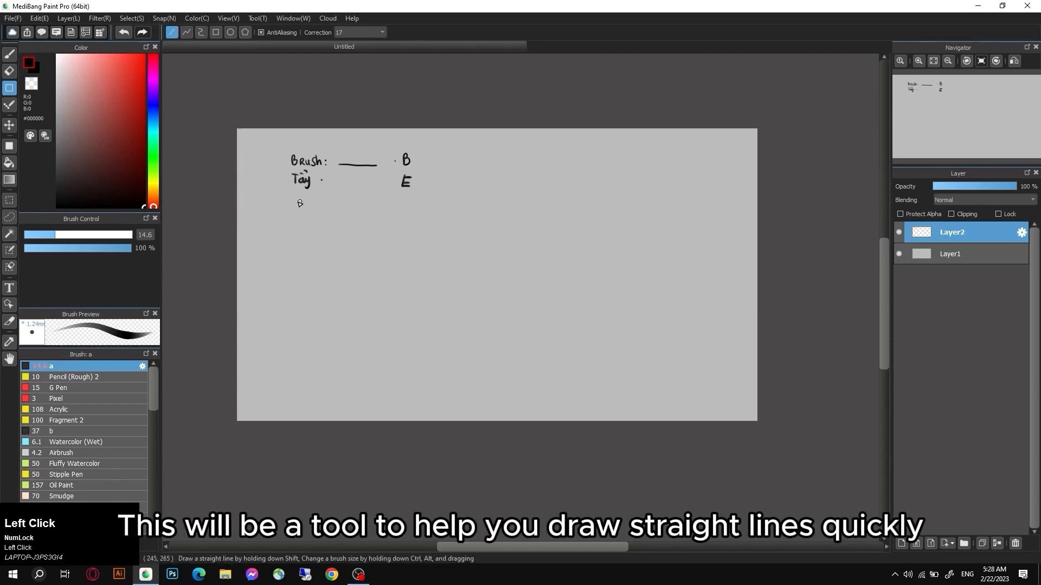
{"action": "left_click_drag", "start_coordinate": [337, 201], "coordinate": [503, 192]}
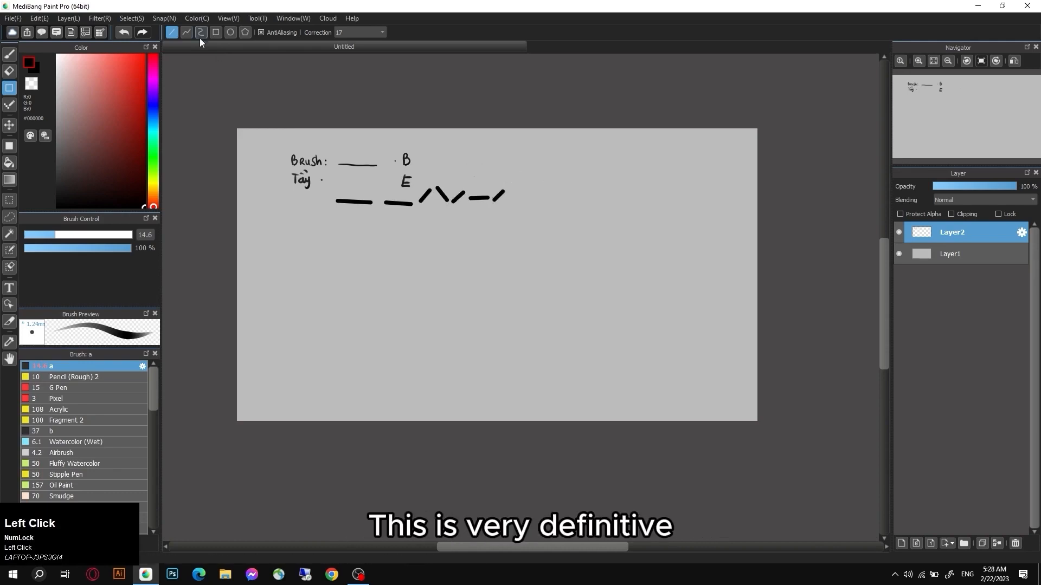
- Draw an irregular angular outline beside the labels with the shape tool's polyline mode, and undo it
{"action": "left_click", "coordinate": [185, 32]}
{"action": "scroll", "coordinate": [217, 65], "scroll_direction": "up", "scroll_amount": 3}
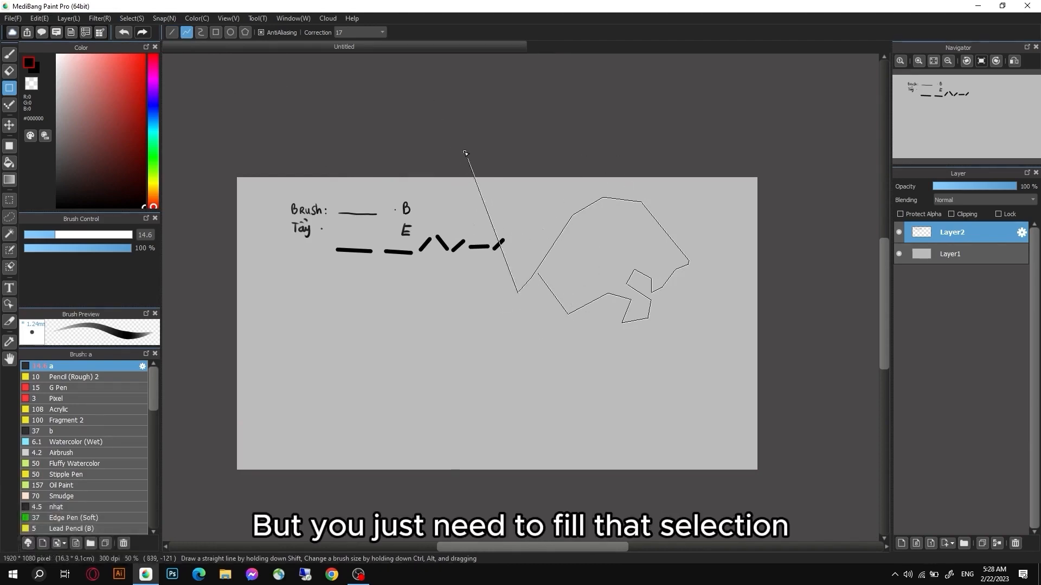
{"action": "left_click", "coordinate": [540, 277]}
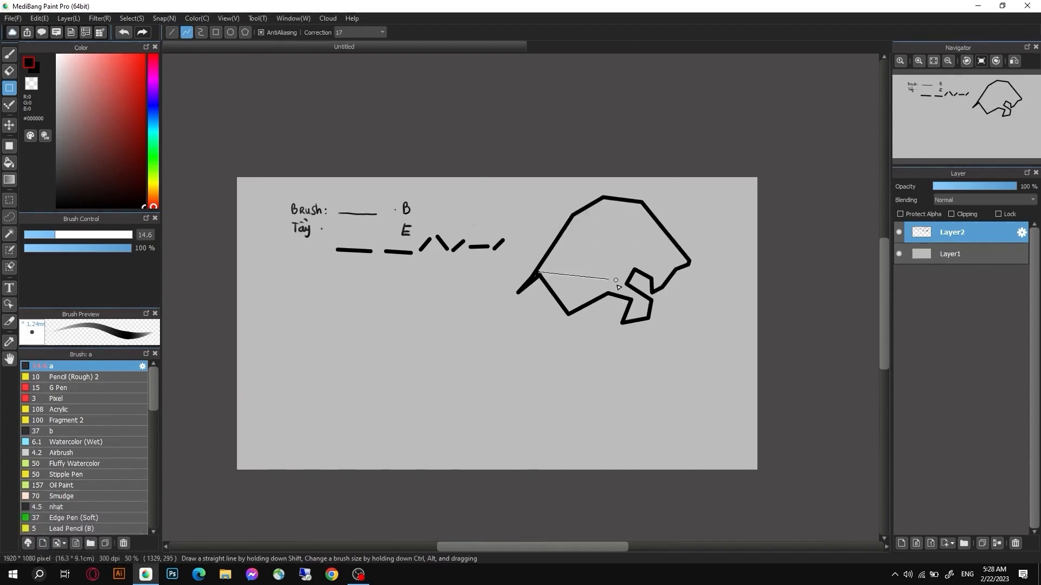
{"action": "key", "text": "ctrl+z"}
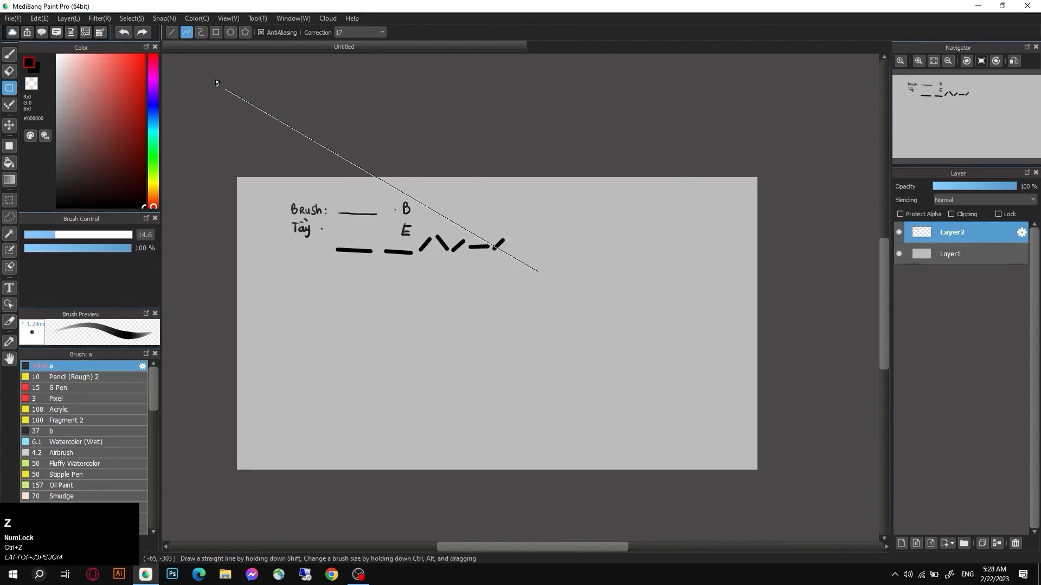
- Draw a closed wavy outline beside the short lines with the shape tool's curve mode, and undo it
{"action": "left_click", "coordinate": [202, 32]}
{"action": "left_click_drag", "start_coordinate": [552, 349], "coordinate": [508, 232]}
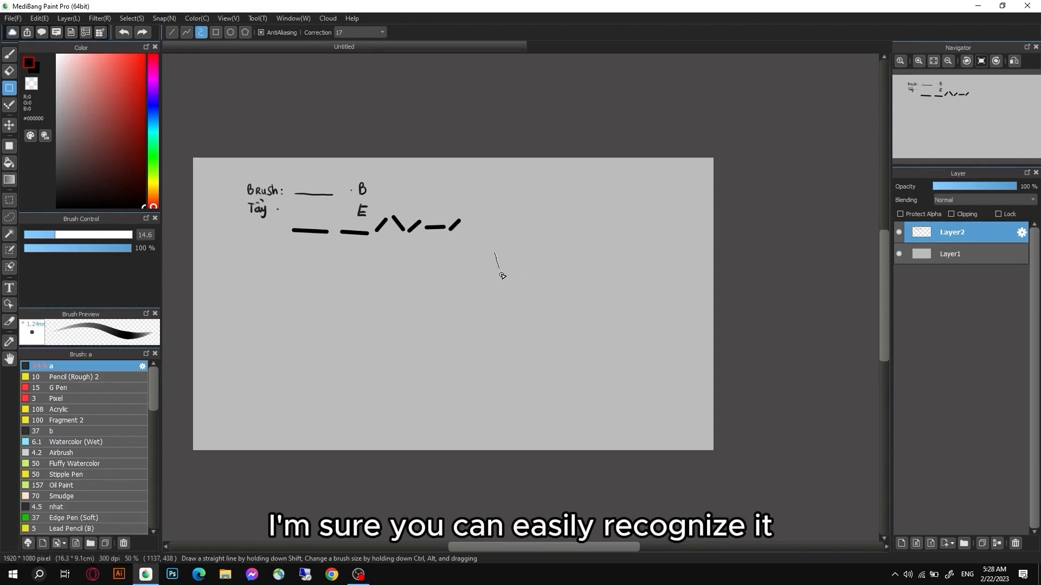
{"action": "left_click_drag", "start_coordinate": [494, 253], "coordinate": [498, 229]}
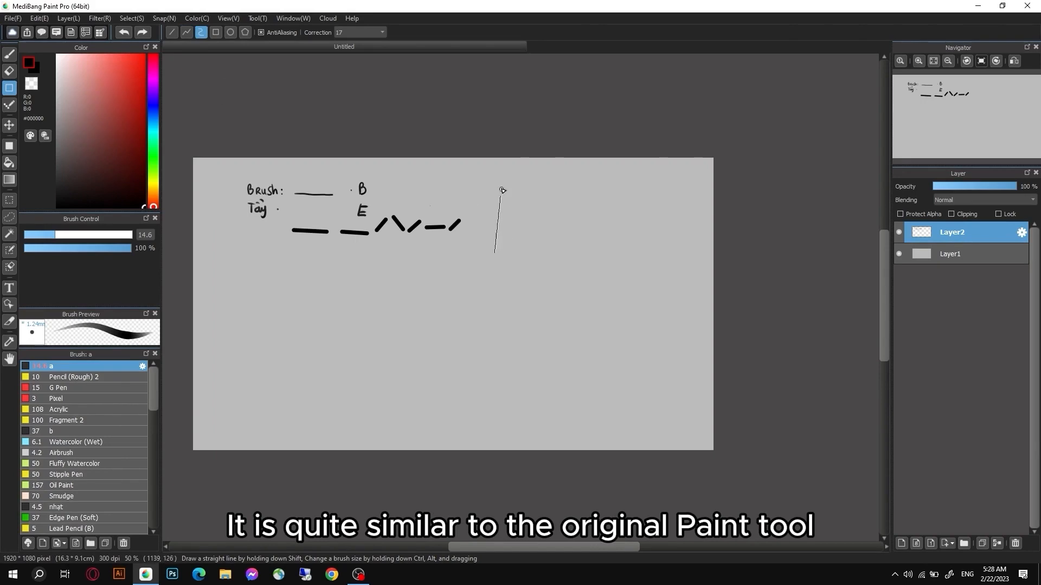
{"action": "left_click", "coordinate": [501, 241]}
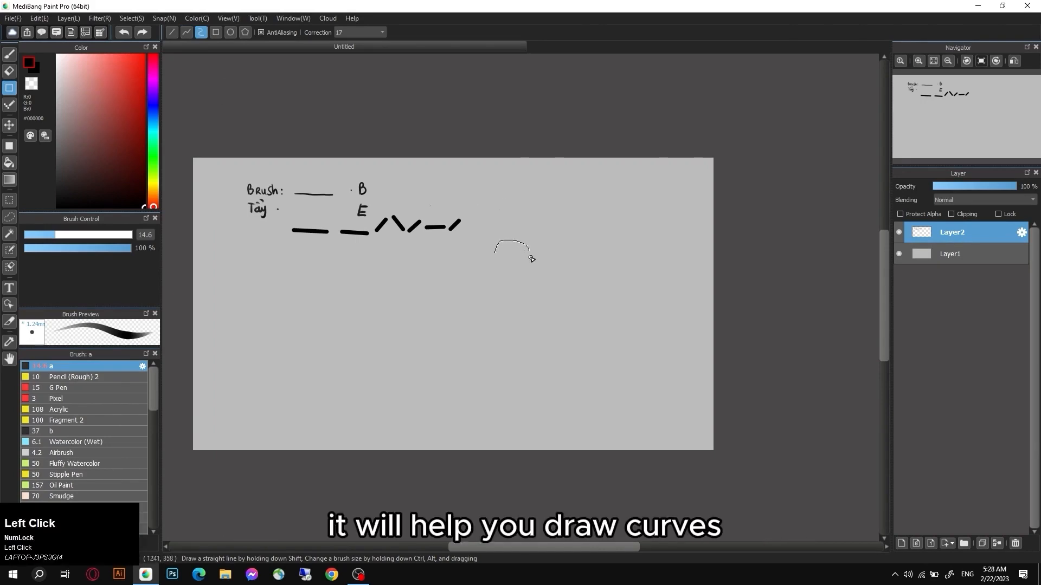
{"action": "left_click", "coordinate": [541, 208]}
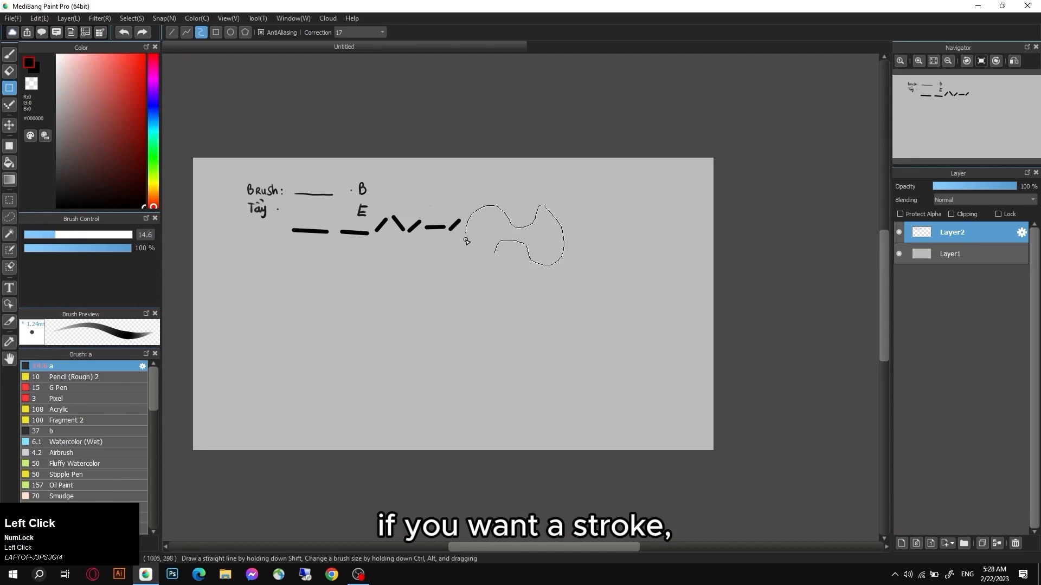
{"action": "left_click", "coordinate": [497, 253]}
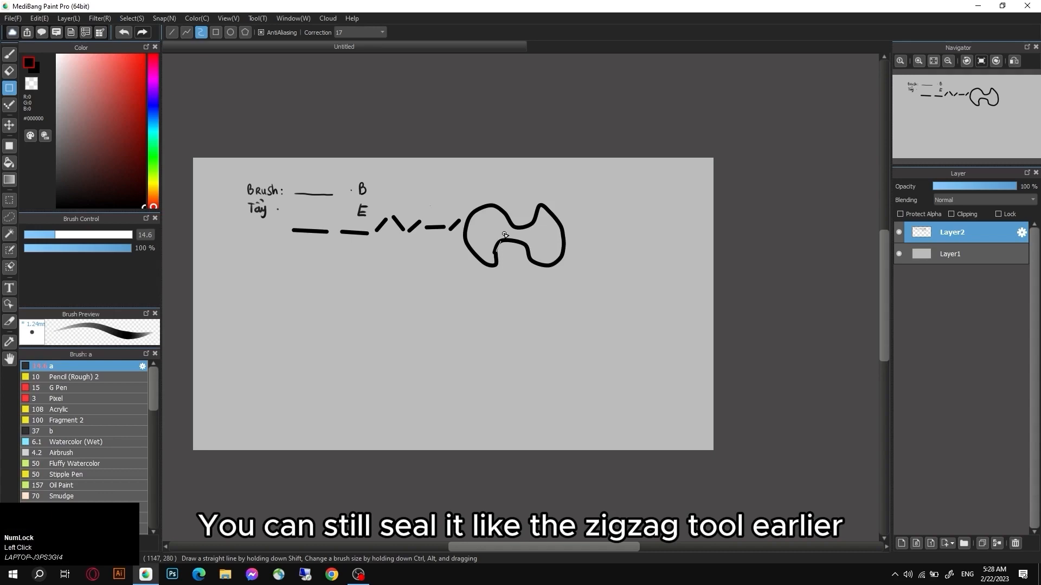
{"action": "key", "text": "ctrl+z"}
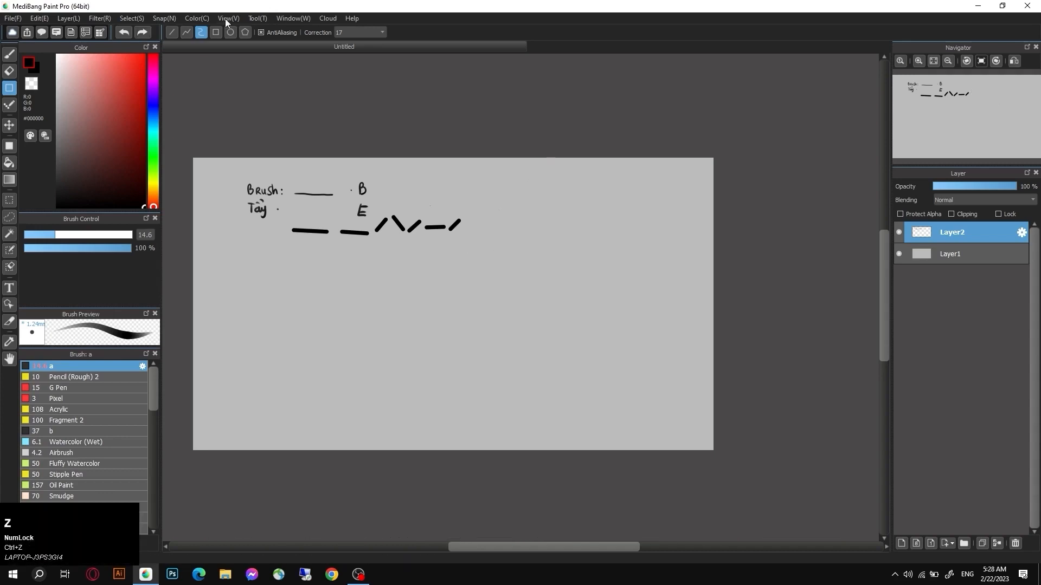
- Draw an outlined square and a circle at the end of the row of short lines with the shape tool
{"action": "left_click", "coordinate": [216, 32]}
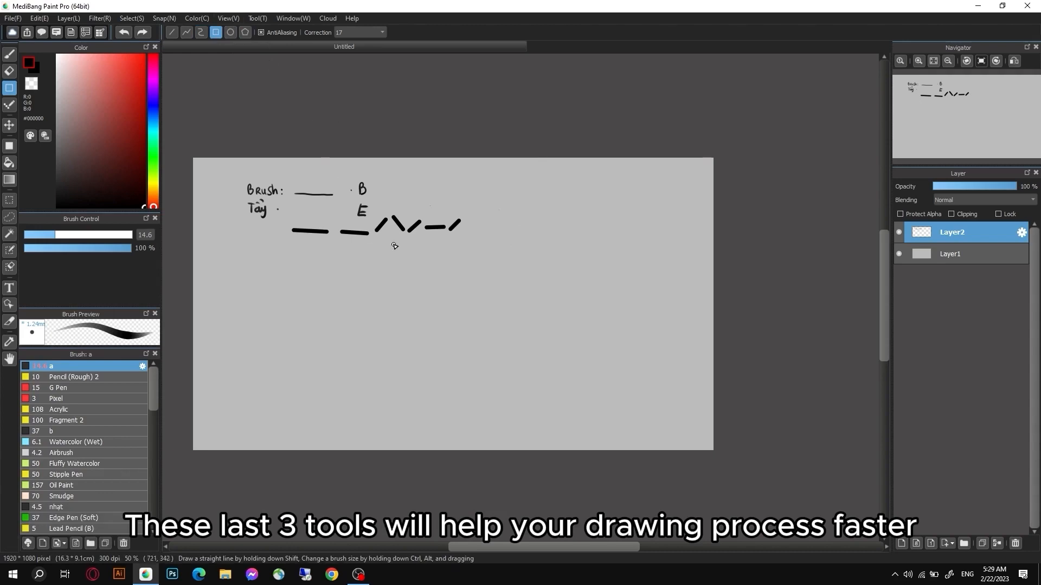
{"action": "mouse_move", "coordinate": [471, 209]}
{"action": "left_mouse_down"}
{"action": "mouse_move", "coordinate": [503, 238]}
{"action": "mouse_move", "coordinate": [544, 244]}
{"action": "left_mouse_up"}
- Draw a large irregular polygon crossing over the square and circle with the shape tool's polygon mode
{"action": "left_click", "coordinate": [246, 32]}
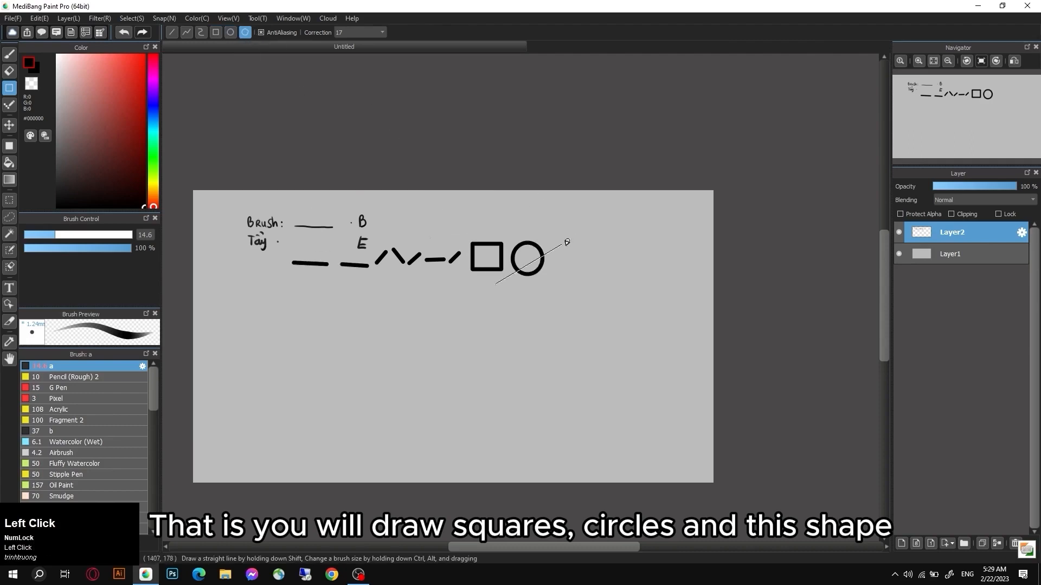
{"action": "left_click_drag", "start_coordinate": [496, 284], "coordinate": [487, 329]}
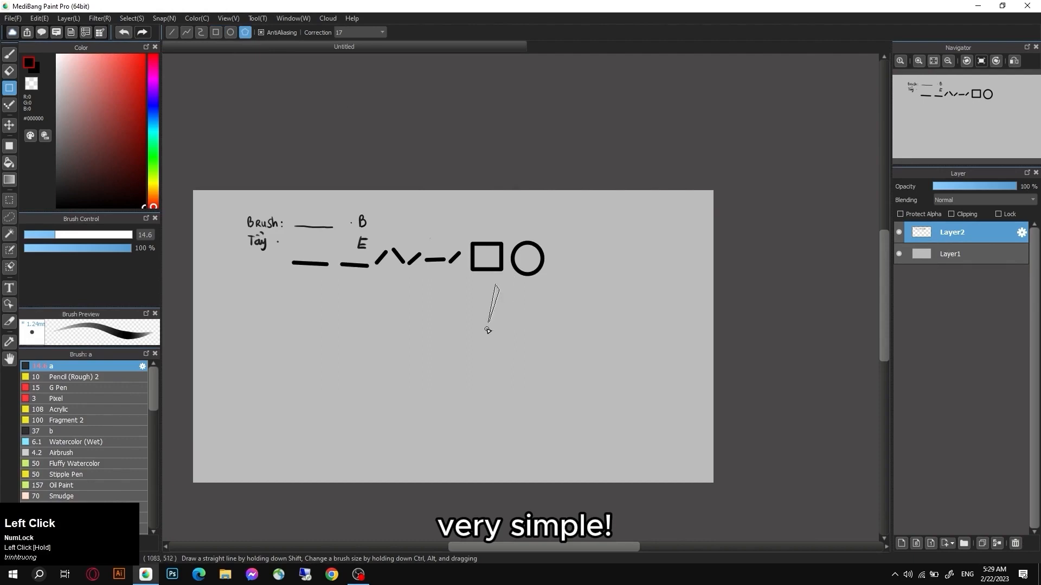
{"action": "left_click", "coordinate": [512, 325]}
{"action": "left_click", "coordinate": [540, 316]}
{"action": "left_click", "coordinate": [538, 290]}
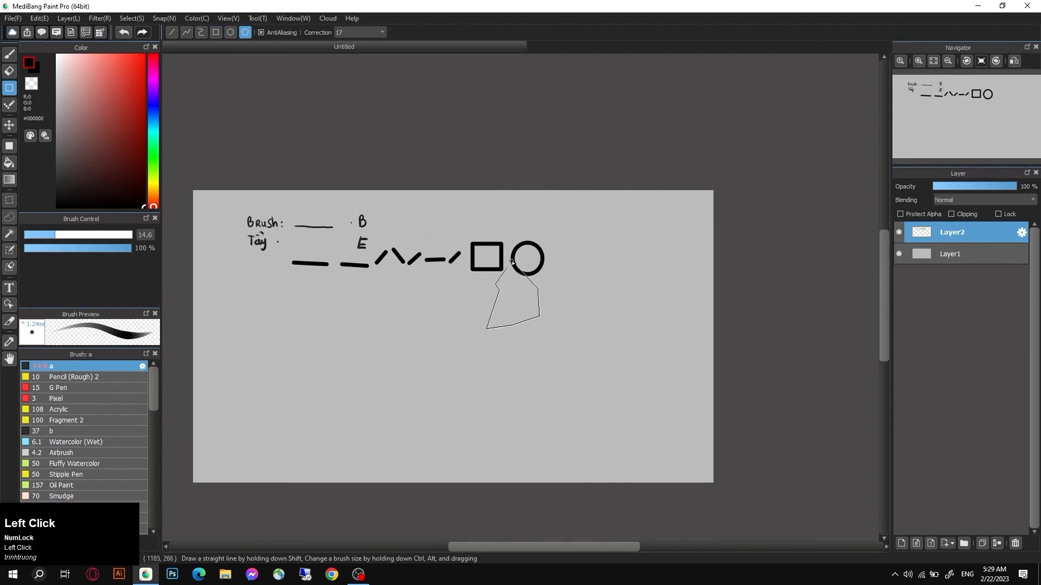
{"action": "left_click", "coordinate": [498, 240]}
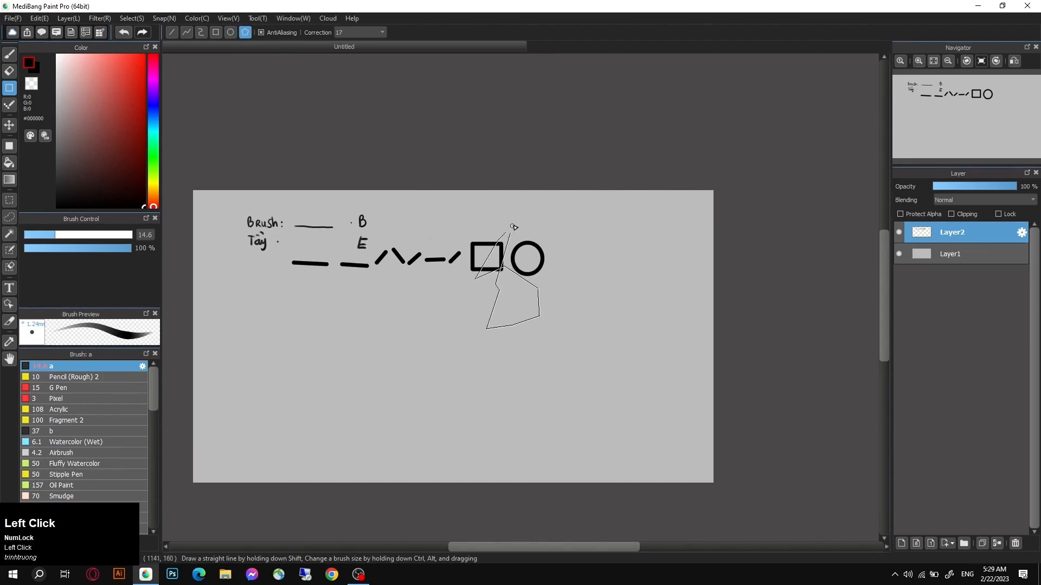
{"action": "left_click", "coordinate": [467, 308]}
{"action": "left_click", "coordinate": [458, 318]}
{"action": "left_click", "coordinate": [452, 319]}
{"action": "left_click", "coordinate": [448, 308]}
{"action": "left_click", "coordinate": [453, 302]}
{"action": "left_click", "coordinate": [473, 295]}
{"action": "left_click", "coordinate": [502, 283]}
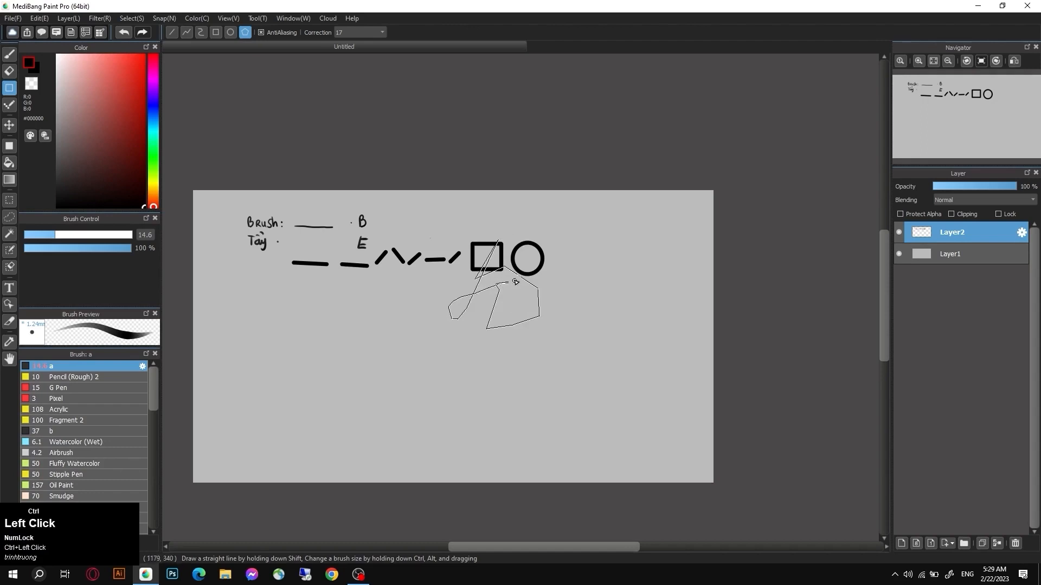
{"action": "left_click", "coordinate": [514, 283]}
{"action": "left_click", "coordinate": [529, 249]}
{"action": "left_click", "coordinate": [523, 209]}
{"action": "left_click", "coordinate": [567, 221]}
{"action": "left_click", "coordinate": [587, 305]}
{"action": "left_click", "coordinate": [582, 350]}
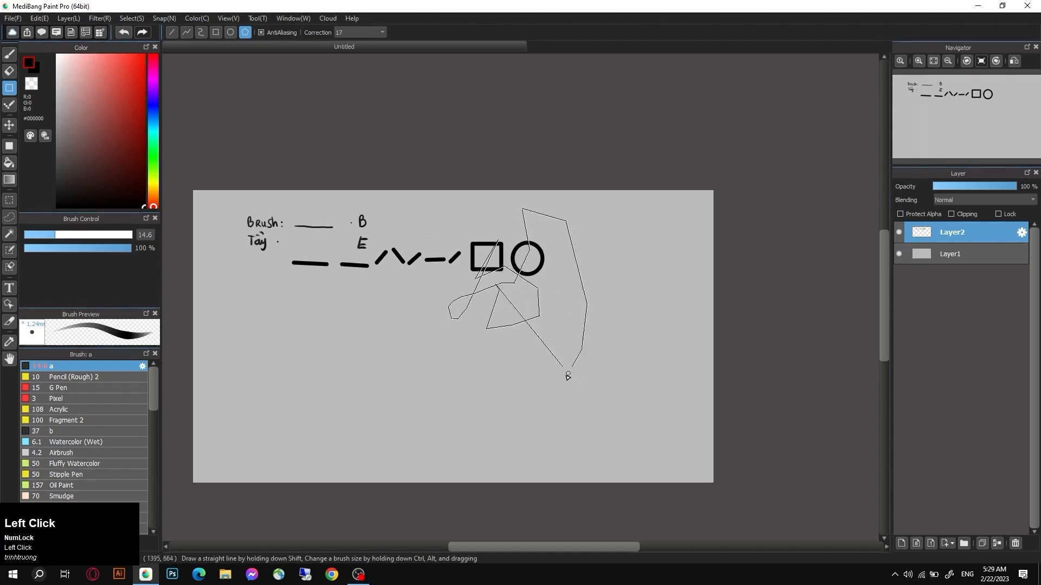
{"action": "left_click", "coordinate": [561, 380]}
{"action": "left_click", "coordinate": [531, 349]}
{"action": "left_click", "coordinate": [555, 331]}
{"action": "left_click", "coordinate": [562, 309]}
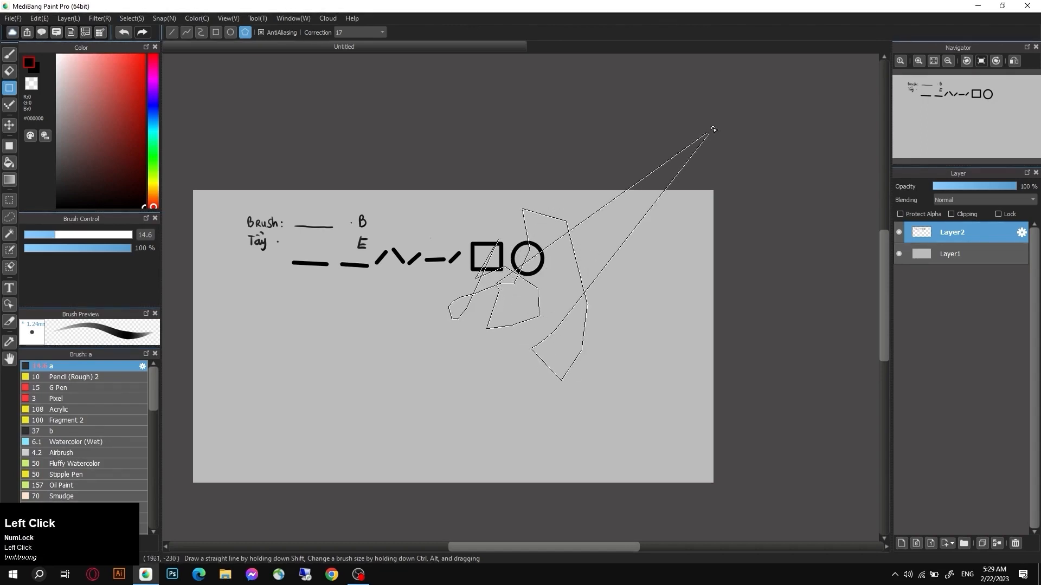
{"action": "left_click", "coordinate": [603, 283]}
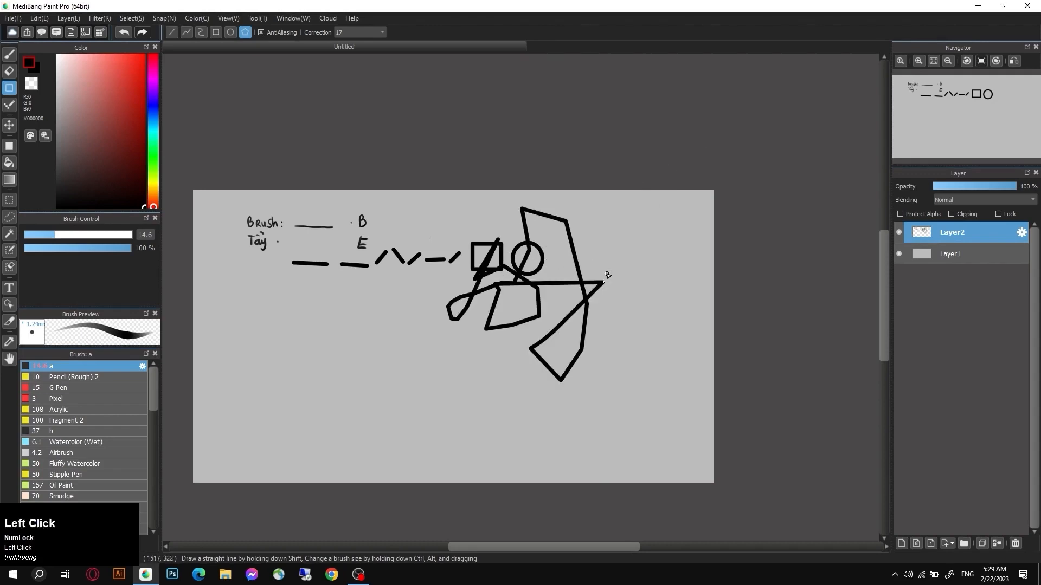
- Undo the polygon, circle, square and all seven short lines so only the handwritten labels remain
{"action": "key", "text": "ctrl+z"}
{"action": "key", "text": "ctrl+z"}
{"action": "key", "text": "ctrl+z"}
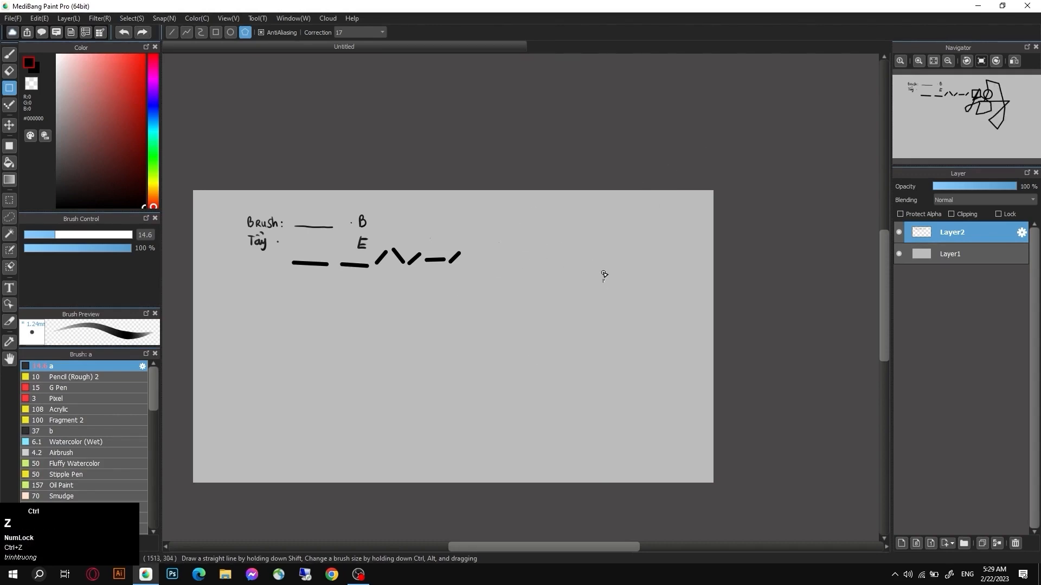
{"action": "key", "text": "ctrl+z"}
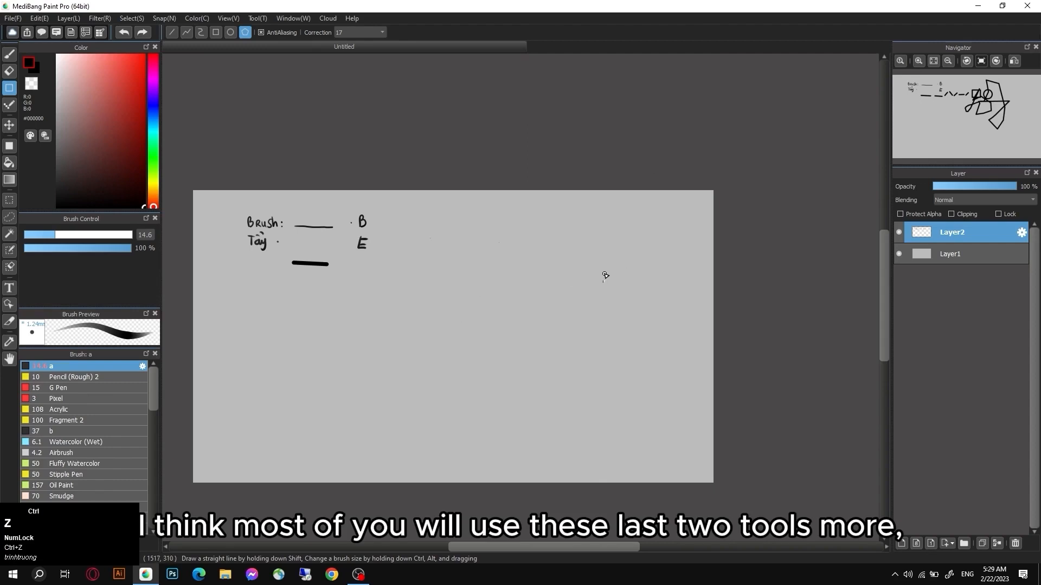
{"action": "key", "text": "ctrl+z"}
{"action": "left_click", "coordinate": [604, 279]}
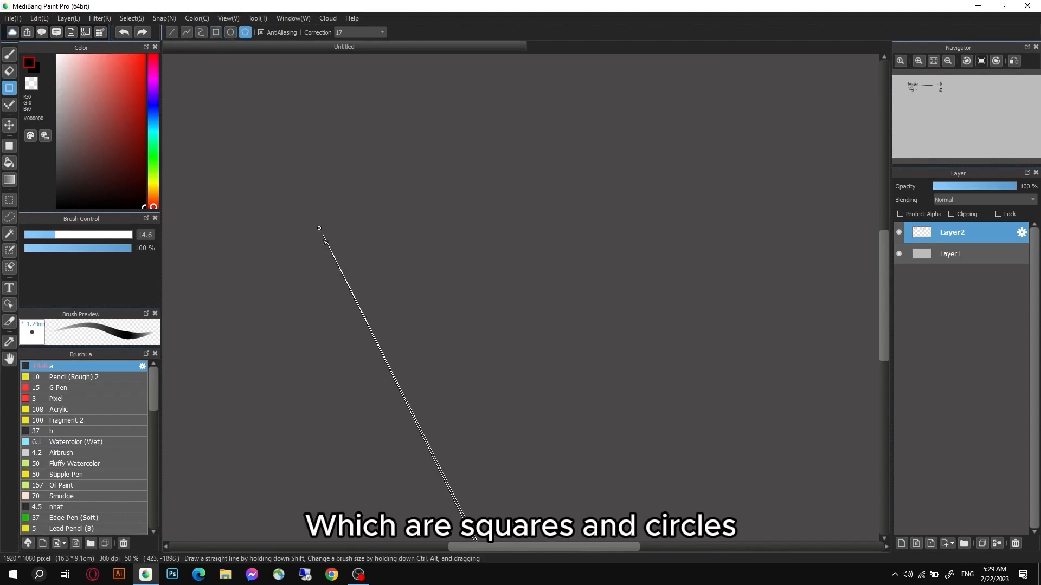
- Draw freehand test strokes with the Brush tool and the Dot tool, and compare their edges up close
{"action": "left_click", "coordinate": [10, 54]}
{"action": "mouse_move", "coordinate": [286, 235]}
{"action": "left_mouse_down"}
{"action": "mouse_move", "coordinate": [388, 282]}
{"action": "mouse_move", "coordinate": [434, 282]}
{"action": "left_mouse_up"}
{"action": "left_click", "coordinate": [9, 104]}
{"action": "mouse_move", "coordinate": [366, 285]}
{"action": "left_mouse_down"}
{"action": "mouse_move", "coordinate": [472, 287]}
{"action": "mouse_move", "coordinate": [415, 313]}
{"action": "left_mouse_up"}
{"action": "scroll", "coordinate": [309, 399], "scroll_direction": "down", "scroll_amount": 1}
{"action": "scroll", "coordinate": [454, 332], "scroll_direction": "up", "scroll_amount": 3}
{"action": "scroll", "coordinate": [454, 332], "scroll_direction": "down", "scroll_amount": 2}
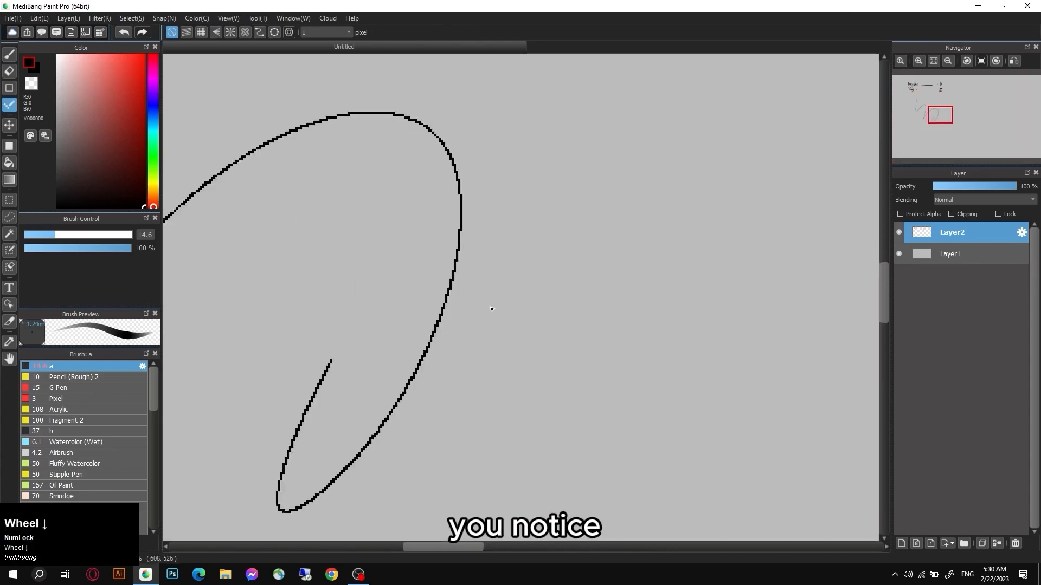
{"action": "mouse_move", "coordinate": [474, 249]}
{"action": "left_mouse_down"}
{"action": "mouse_move", "coordinate": [548, 246]}
{"action": "mouse_move", "coordinate": [521, 349]}
{"action": "mouse_move", "coordinate": [536, 424]}
{"action": "mouse_move", "coordinate": [616, 198]}
{"action": "mouse_move", "coordinate": [560, 169]}
{"action": "mouse_move", "coordinate": [603, 264]}
{"action": "mouse_move", "coordinate": [627, 260]}
{"action": "mouse_move", "coordinate": [571, 305]}
{"action": "mouse_move", "coordinate": [657, 291]}
{"action": "mouse_move", "coordinate": [637, 178]}
{"action": "mouse_move", "coordinate": [659, 286]}
{"action": "mouse_move", "coordinate": [737, 223]}
{"action": "mouse_move", "coordinate": [654, 314]}
{"action": "mouse_move", "coordinate": [712, 354]}
{"action": "mouse_move", "coordinate": [709, 391]}
{"action": "mouse_move", "coordinate": [667, 403]}
{"action": "mouse_move", "coordinate": [731, 401]}
{"action": "mouse_move", "coordinate": [763, 324]}
{"action": "mouse_move", "coordinate": [771, 149]}
{"action": "mouse_move", "coordinate": [703, 99]}
{"action": "mouse_move", "coordinate": [500, 119]}
{"action": "mouse_move", "coordinate": [272, 231]}
{"action": "mouse_move", "coordinate": [351, 277]}
{"action": "mouse_move", "coordinate": [653, 208]}
{"action": "mouse_move", "coordinate": [655, 270]}
{"action": "left_mouse_up"}
{"action": "scroll", "coordinate": [655, 270], "scroll_direction": "up", "scroll_amount": 3}
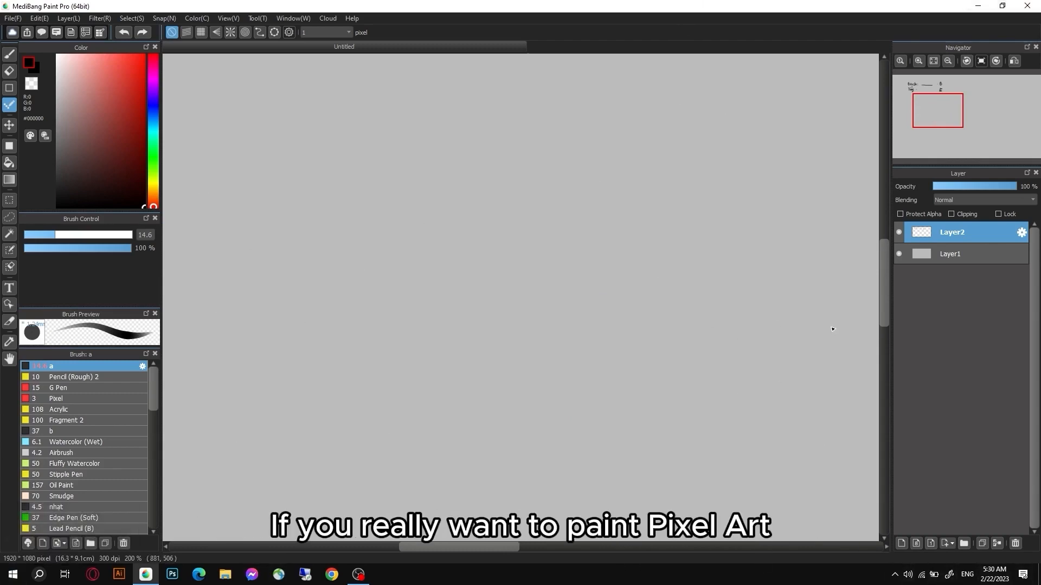
- Try shifting the handwritten label layer with the Move tool
{"action": "scroll", "coordinate": [591, 341], "scroll_direction": "up", "scroll_amount": 2}
{"action": "key", "text": "space"}
{"action": "mouse_move", "coordinate": [553, 285]}
{"action": "left_mouse_down"}
{"action": "mouse_move", "coordinate": [303, 289]}
{"action": "mouse_move", "coordinate": [208, 251]}
{"action": "left_mouse_up"}
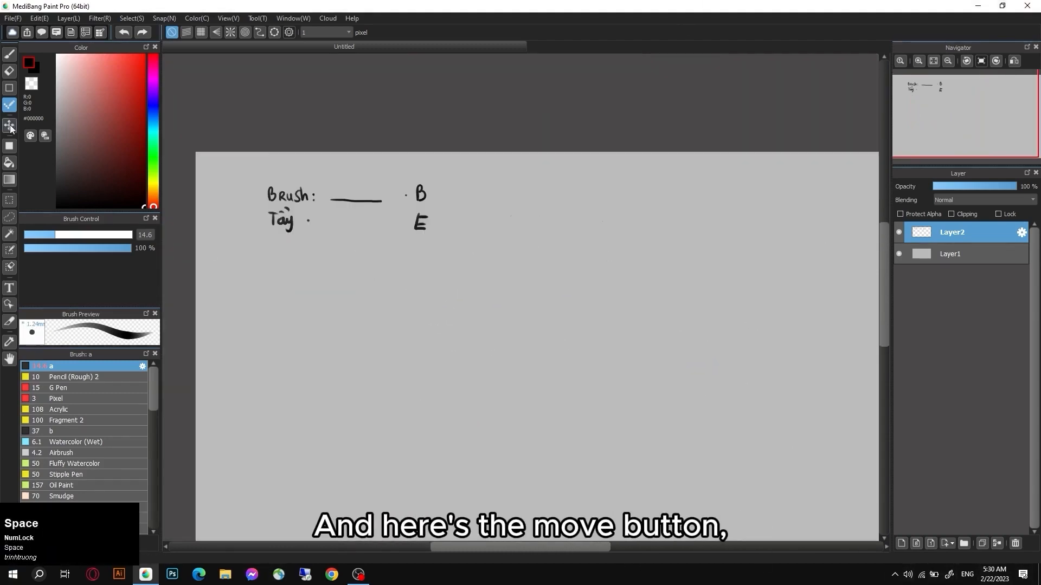
{"action": "left_click", "coordinate": [9, 125]}
{"action": "key", "text": "v"}
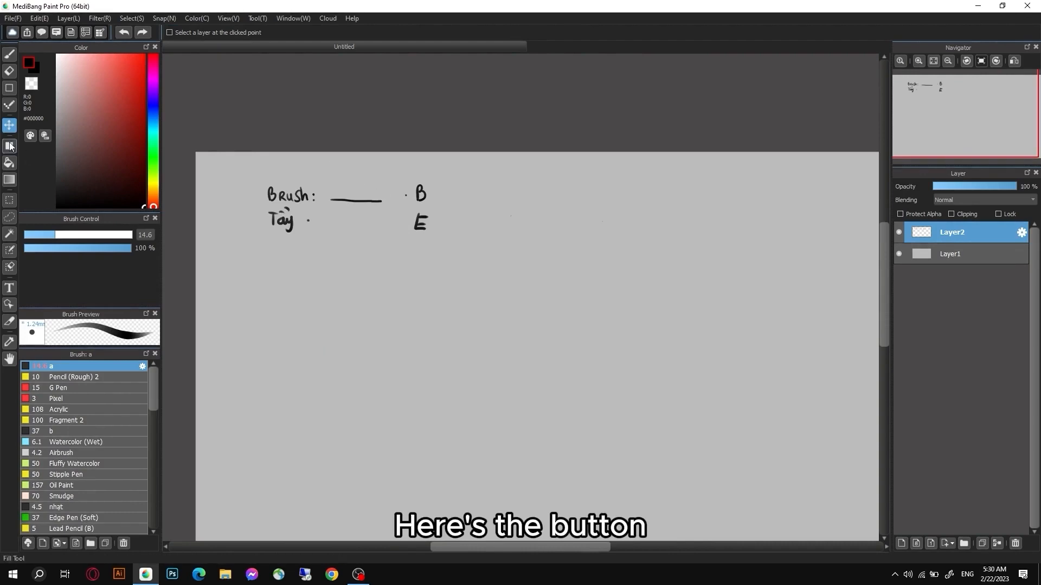
{"action": "mouse_move", "coordinate": [376, 211]}
{"action": "left_mouse_down"}
{"action": "mouse_move", "coordinate": [722, 283]}
{"action": "mouse_move", "coordinate": [347, 211]}
{"action": "mouse_move", "coordinate": [553, 461]}
{"action": "mouse_move", "coordinate": [673, 375]}
{"action": "mouse_move", "coordinate": [357, 267]}
{"action": "left_mouse_up"}
- Handwrite a four-way arrow symbol with a colon and the shortcut letter V below the labels, using brush a at size 6.7
{"action": "key", "text": "b"}
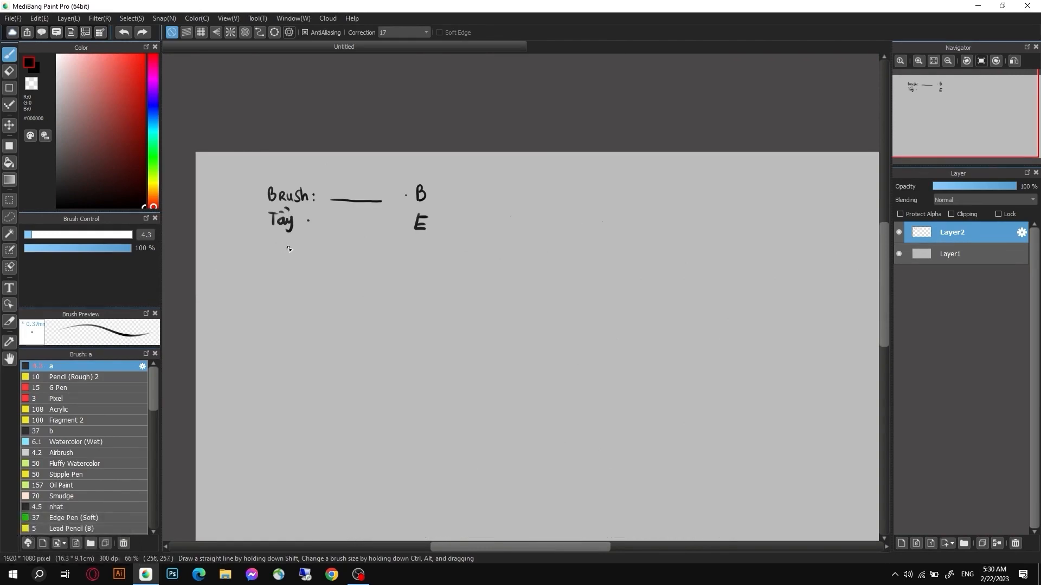
{"action": "left_click_drag", "start_coordinate": [282, 238], "coordinate": [281, 253]}
{"action": "left_click_drag", "start_coordinate": [277, 241], "coordinate": [284, 241]}
{"action": "key", "text": "ctrl+z"}
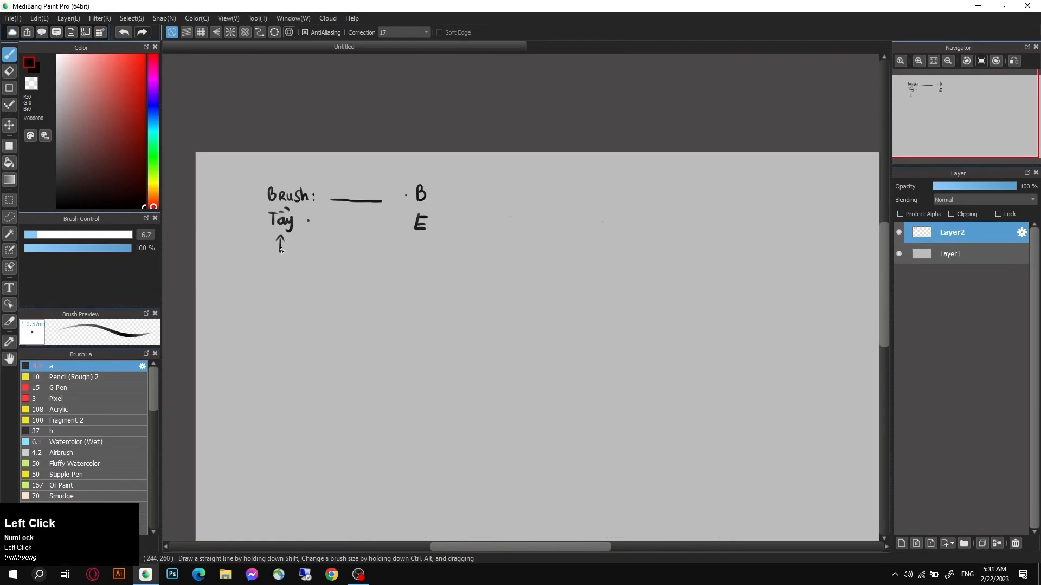
- Move the whole group of handwritten labels toward the middle of the canvas with the Move tool, and undo it
{"action": "key", "text": "v"}
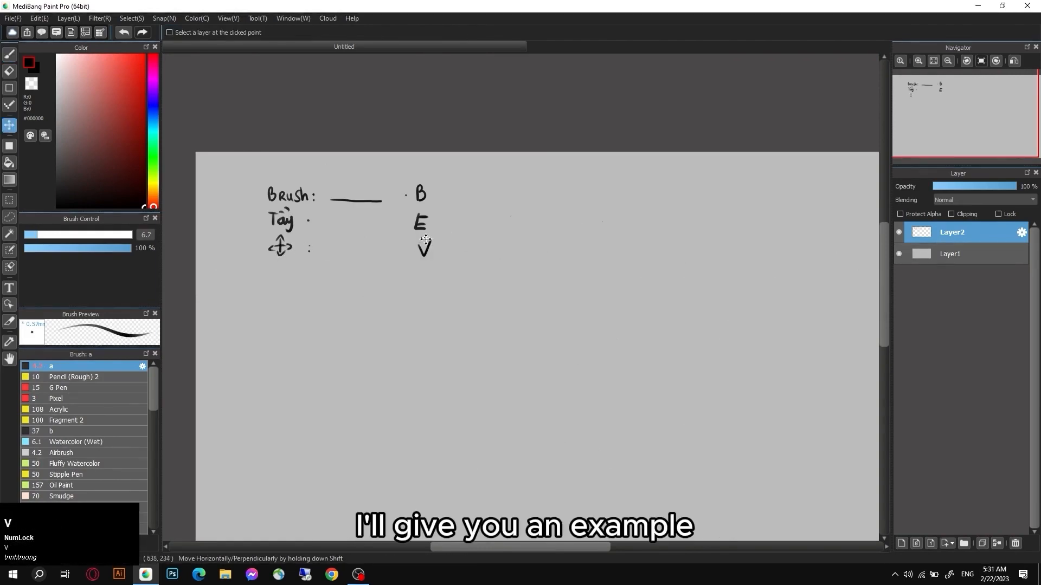
{"action": "mouse_move", "coordinate": [483, 231]}
{"action": "left_mouse_down"}
{"action": "mouse_move", "coordinate": [587, 225]}
{"action": "mouse_move", "coordinate": [598, 309]}
{"action": "mouse_move", "coordinate": [576, 262]}
{"action": "mouse_move", "coordinate": [560, 254]}
{"action": "mouse_move", "coordinate": [806, 291]}
{"action": "mouse_move", "coordinate": [788, 375]}
{"action": "mouse_move", "coordinate": [540, 386]}
{"action": "mouse_move", "coordinate": [507, 260]}
{"action": "left_mouse_up"}
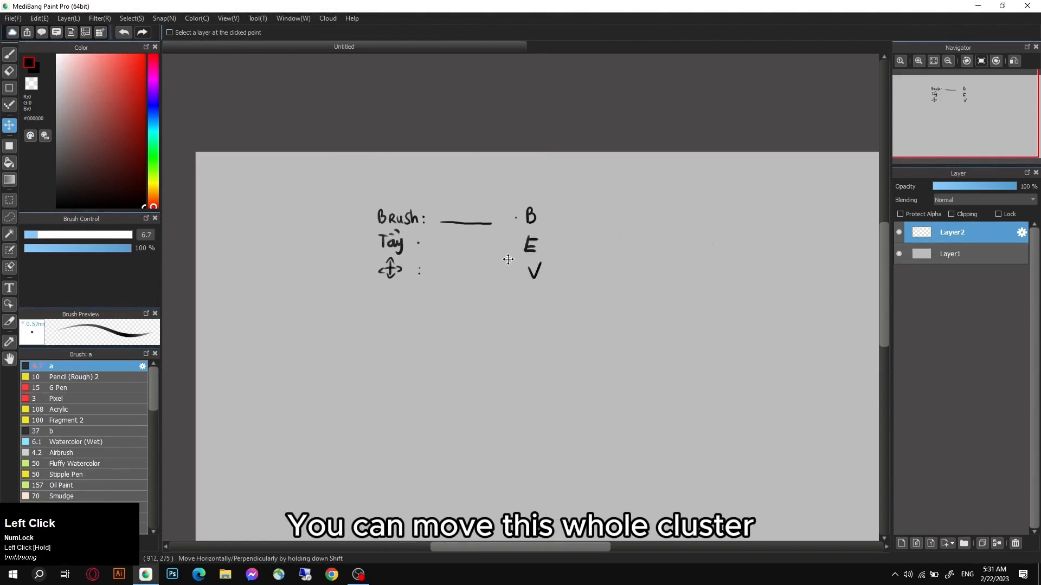
{"action": "key", "text": "ctrl+z"}
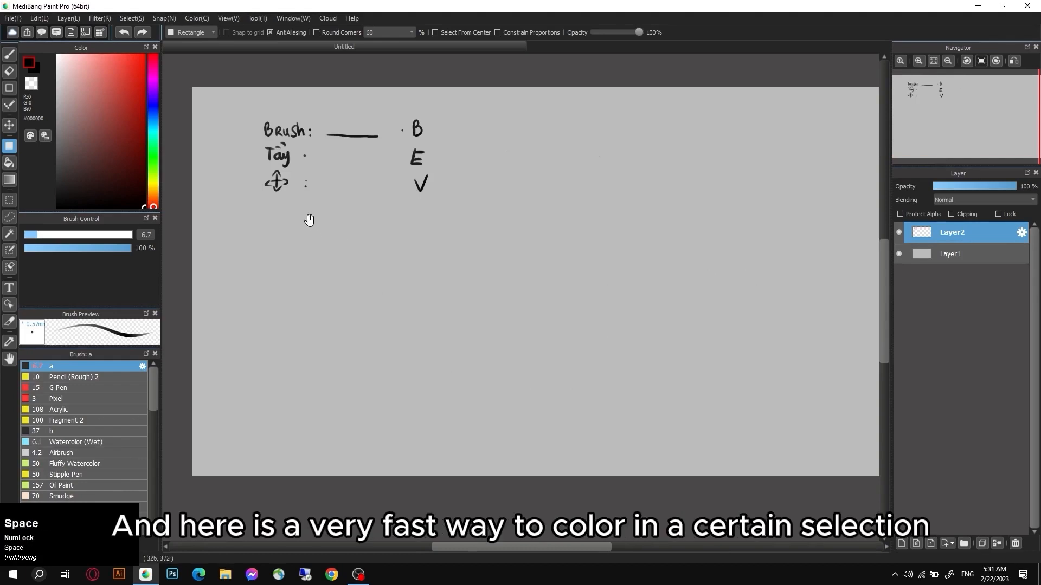
- Draw three solid black rectangles beside the labels with the Fill tool in rectangle mode, and undo them
{"action": "mouse_move", "coordinate": [302, 186]}
{"action": "left_mouse_down"}
{"action": "mouse_move", "coordinate": [298, 248]}
{"action": "mouse_move", "coordinate": [304, 205]}
{"action": "left_mouse_up"}
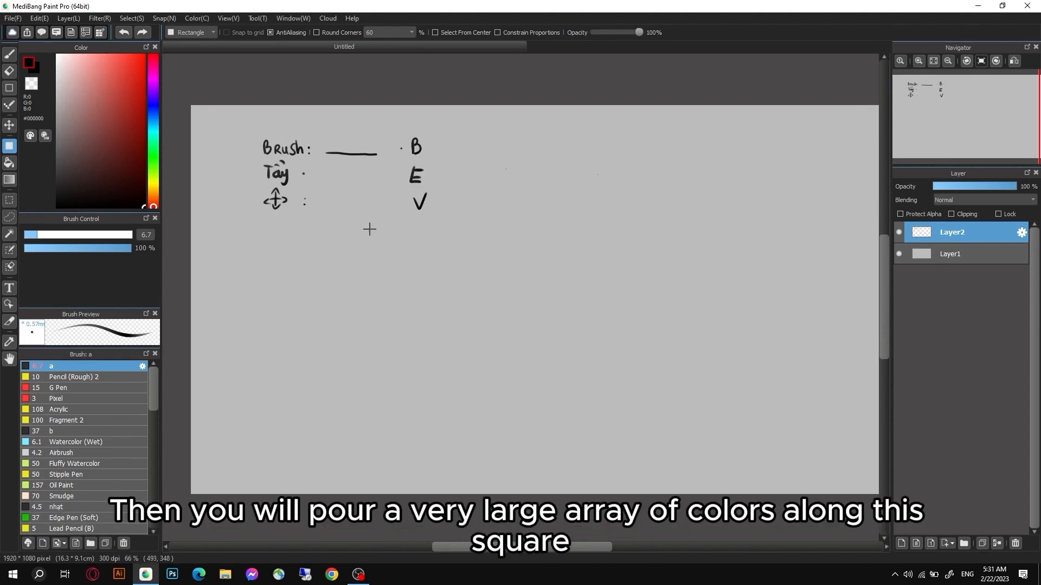
{"action": "left_click_drag", "start_coordinate": [447, 137], "coordinate": [555, 221]}
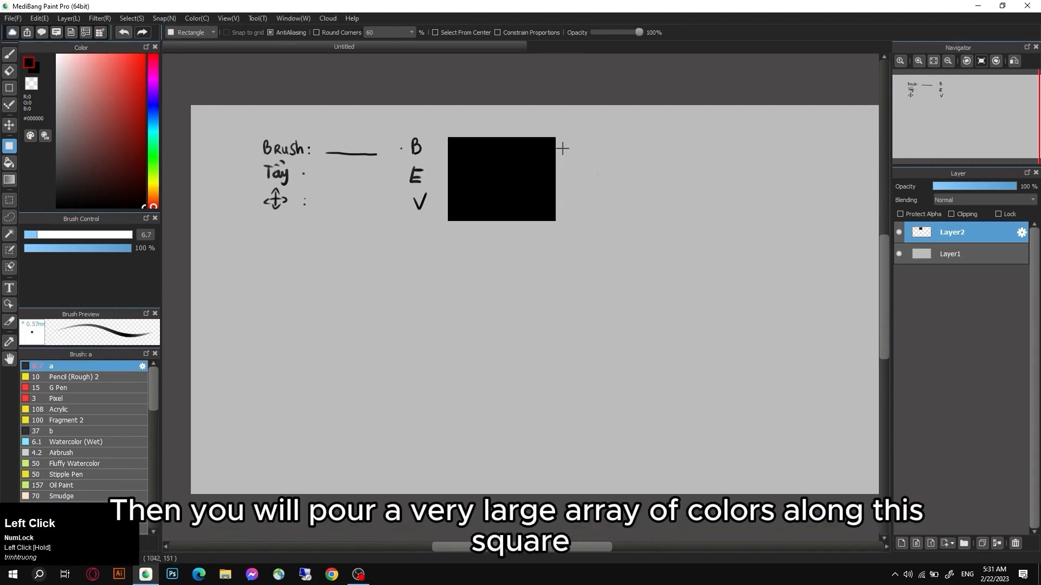
{"action": "left_click_drag", "start_coordinate": [560, 138], "coordinate": [602, 220]}
{"action": "left_click_drag", "start_coordinate": [606, 139], "coordinate": [650, 225]}
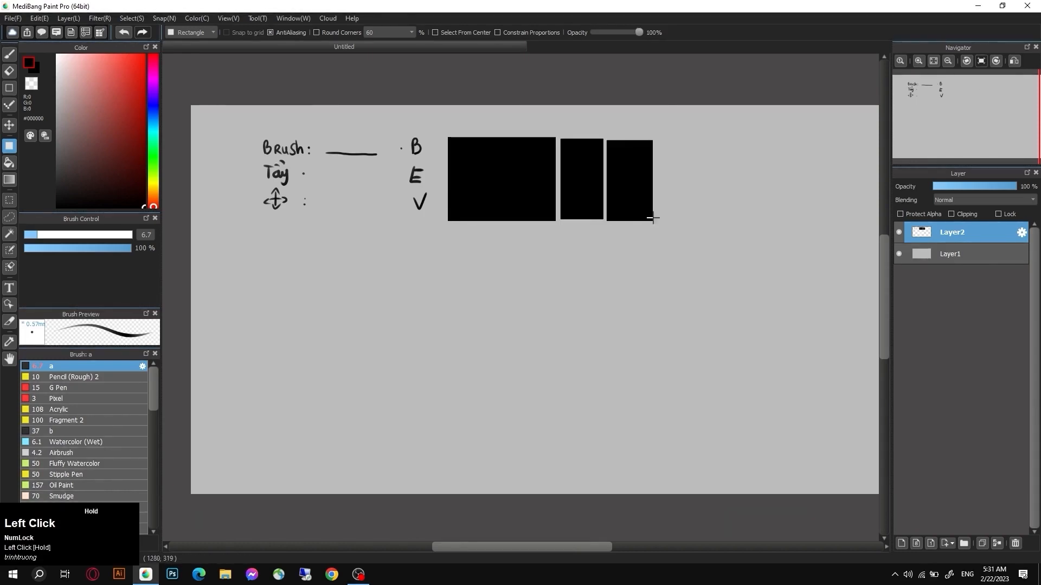
{"action": "key", "text": "ctrl+z"}
{"action": "key", "text": "ctrl+z"}
{"action": "key", "text": "ctrl+z"}
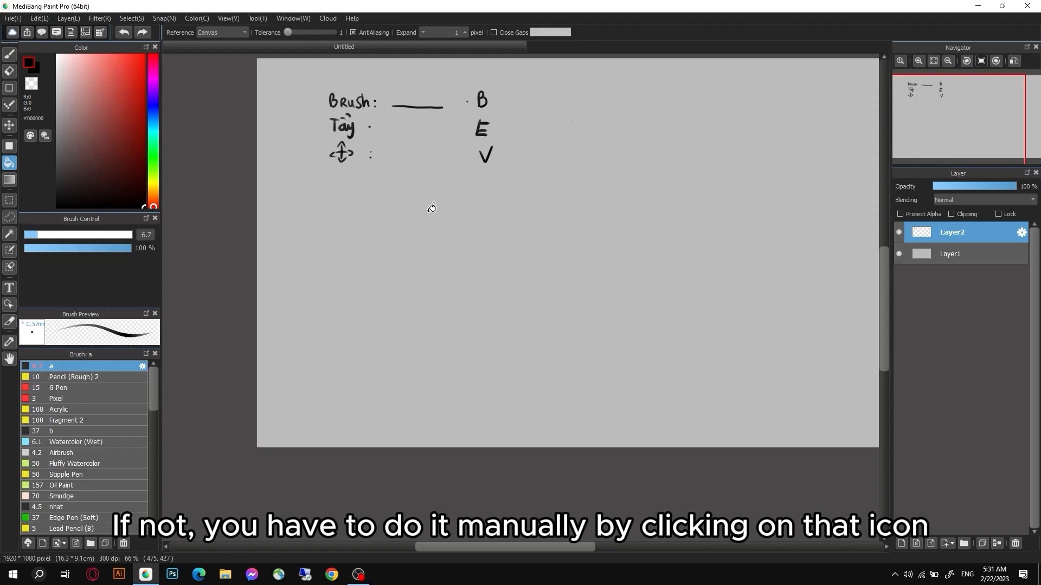
- Choose a dark red colour, flood the canvas background on Layer2 with the Bucket tool, and undo the fill
{"action": "key", "text": "space"}
{"action": "left_click_drag", "start_coordinate": [428, 241], "coordinate": [366, 262]}
{"action": "left_click_drag", "start_coordinate": [143, 111], "coordinate": [158, 116]}
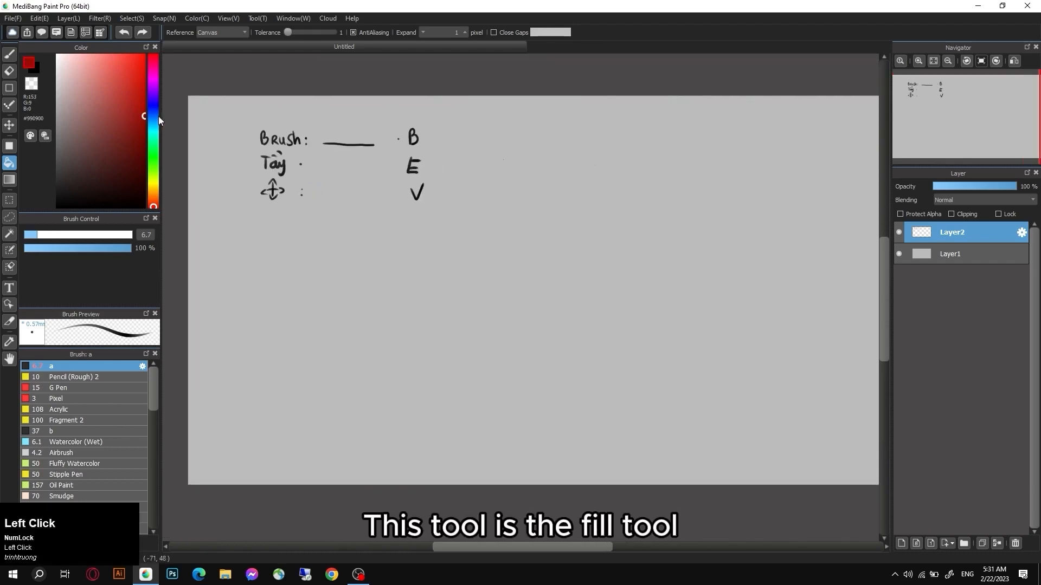
{"action": "left_click", "coordinate": [487, 190]}
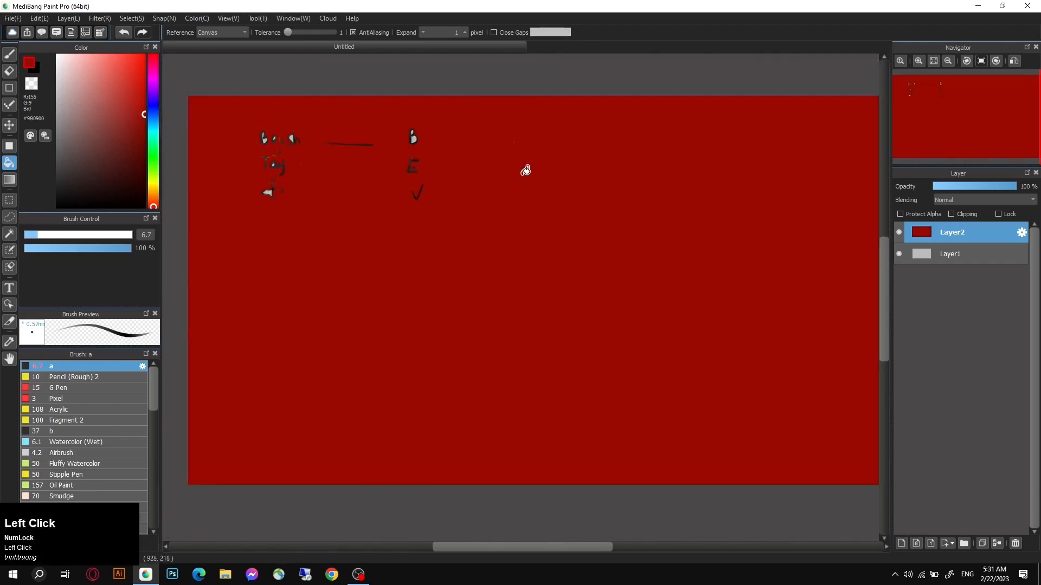
{"action": "key", "text": "ctrl+z"}
- Handwrite the label "Đổ màu:" and its shortcut letter G in black below the arrow symbol row
{"action": "key", "text": "b"}
{"action": "mouse_move", "coordinate": [259, 207]}
{"action": "left_mouse_down"}
{"action": "mouse_move", "coordinate": [265, 224]}
{"action": "mouse_move", "coordinate": [305, 215]}
{"action": "left_mouse_up"}
{"action": "mouse_move", "coordinate": [418, 213]}
{"action": "left_mouse_down"}
{"action": "mouse_move", "coordinate": [412, 226]}
{"action": "mouse_move", "coordinate": [421, 219]}
{"action": "left_mouse_up"}
{"action": "key", "text": "space"}
{"action": "left_click_drag", "start_coordinate": [480, 189], "coordinate": [415, 206]}
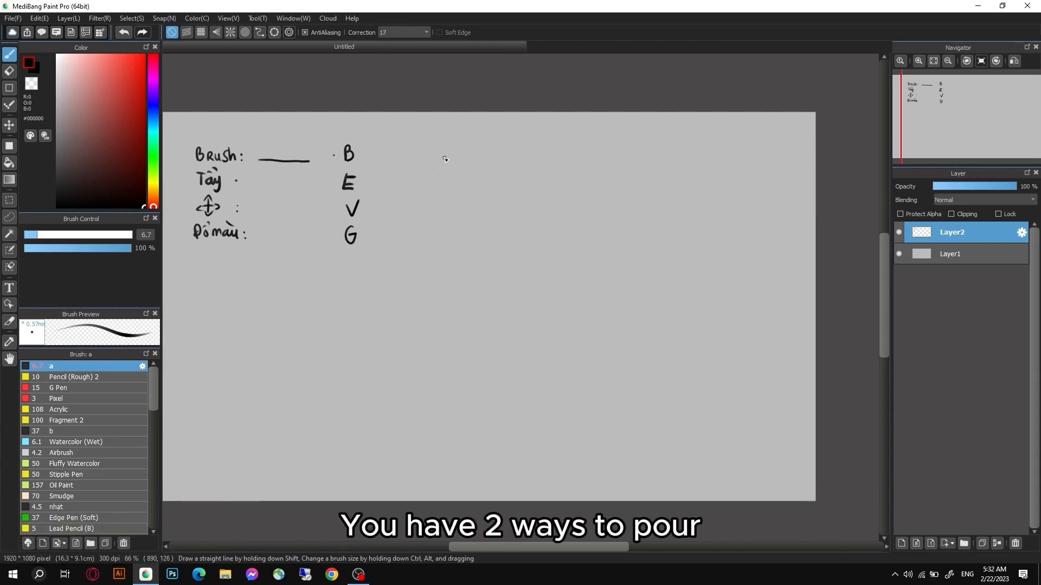
{"action": "left_click", "coordinate": [67, 265]}
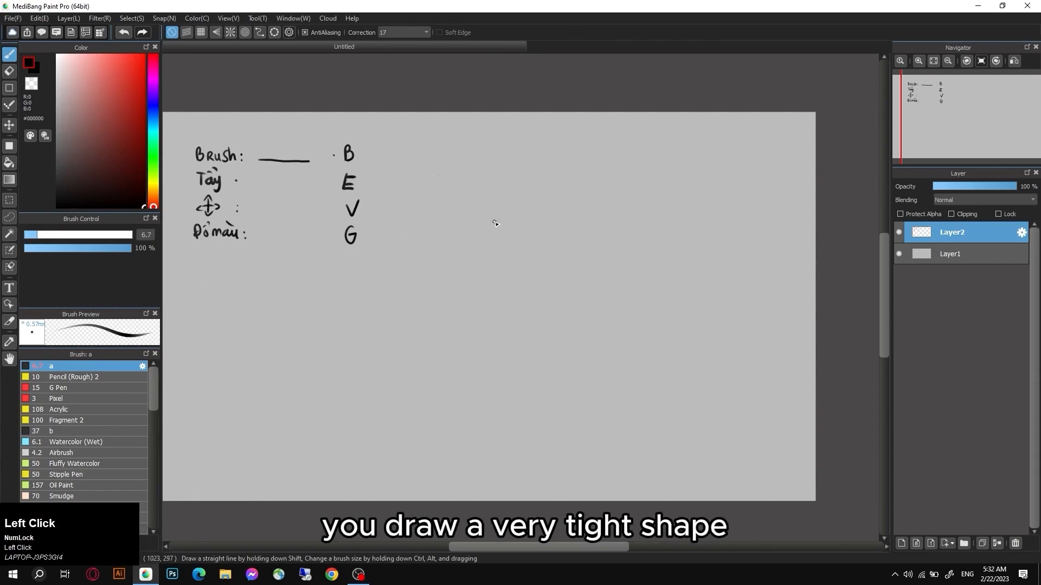
- Draw a small closed black circle beside the handwritten labels and fill it with dark red #B90B00 using the Bucket tool
{"action": "mouse_move", "coordinate": [469, 203]}
{"action": "left_mouse_down"}
{"action": "mouse_move", "coordinate": [488, 233]}
{"action": "mouse_move", "coordinate": [496, 208]}
{"action": "mouse_move", "coordinate": [489, 197]}
{"action": "mouse_move", "coordinate": [468, 208]}
{"action": "left_mouse_up"}
{"action": "key", "text": "g"}
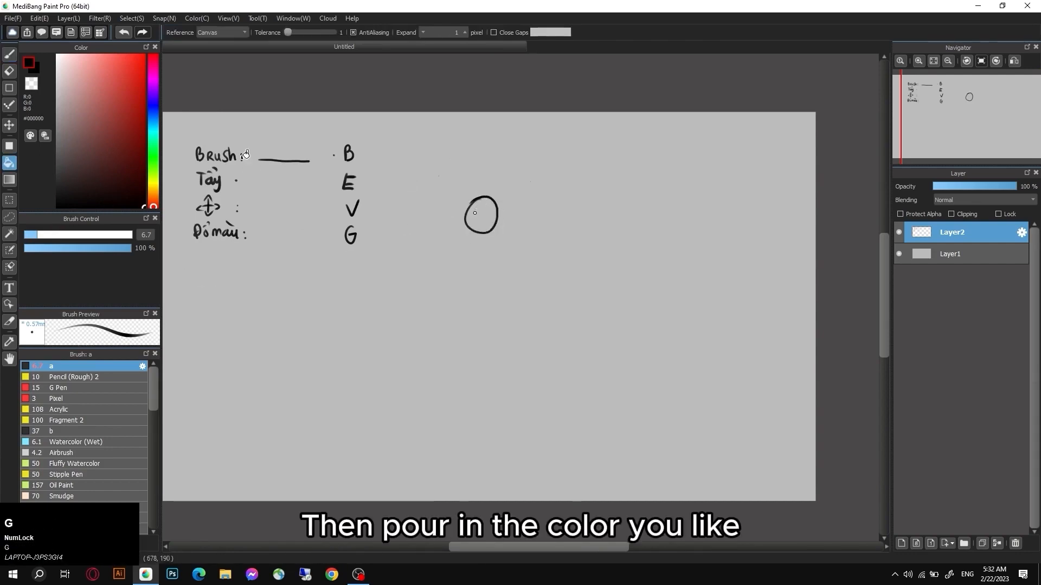
{"action": "left_click", "coordinate": [144, 97]}
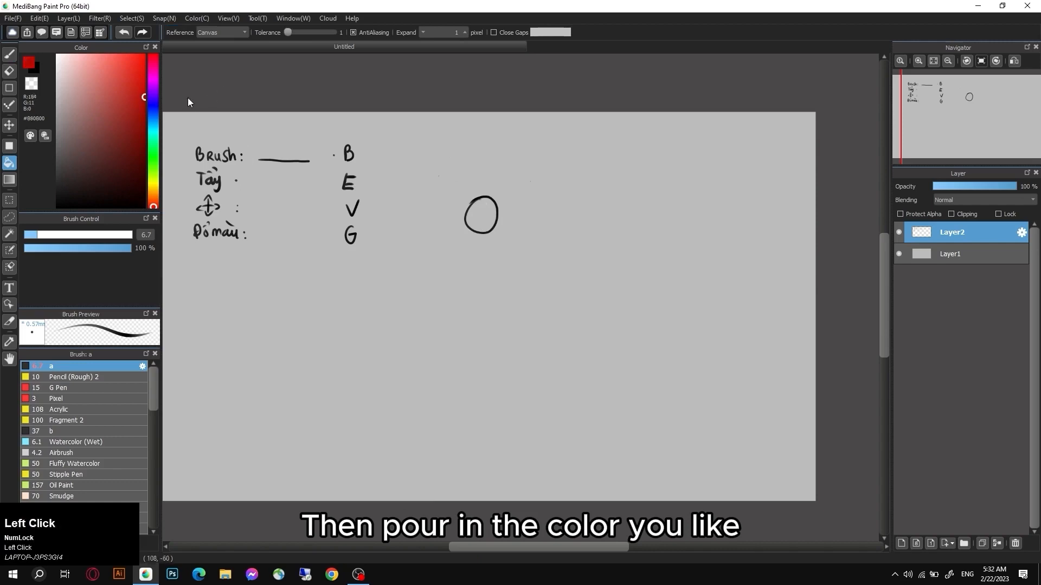
{"action": "left_click", "coordinate": [480, 212]}
- Set the brush size to 8.6, add a new layer, and draw a black oval on it overlapping the red circle
{"action": "key", "text": "b"}
{"action": "left_click", "coordinate": [41, 234]}
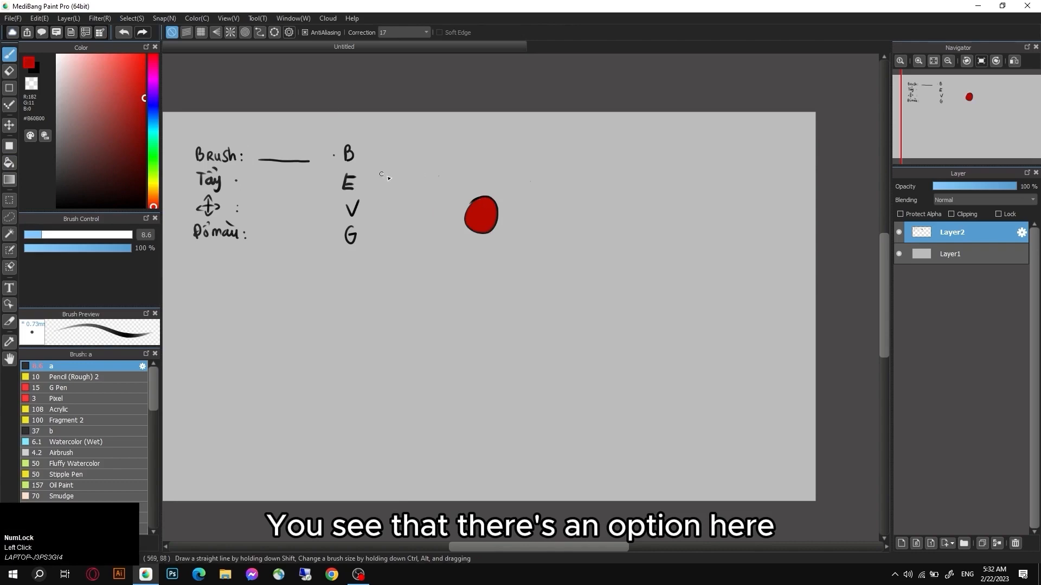
{"action": "key", "text": "v"}
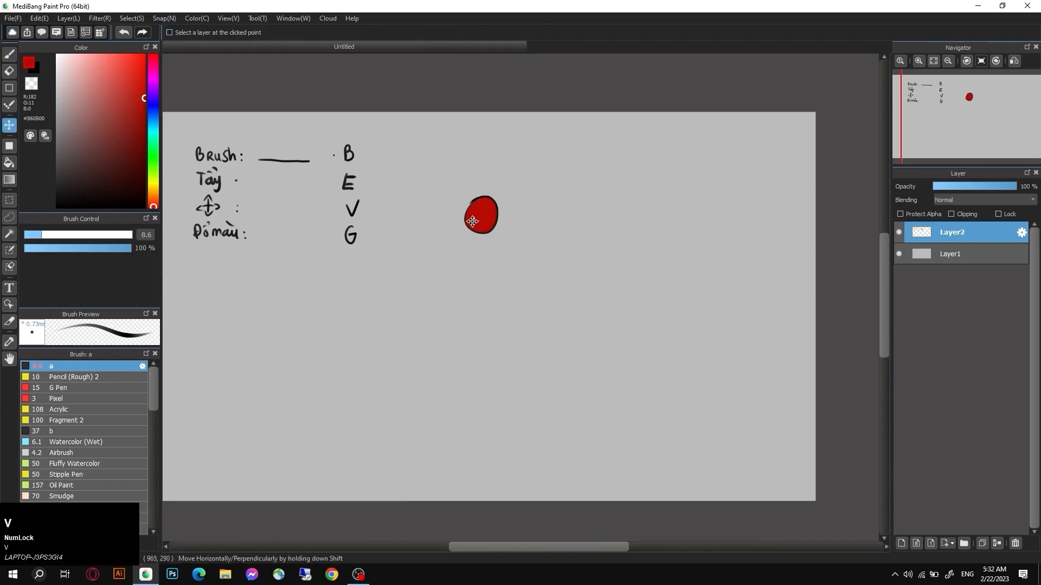
{"action": "key", "text": "g"}
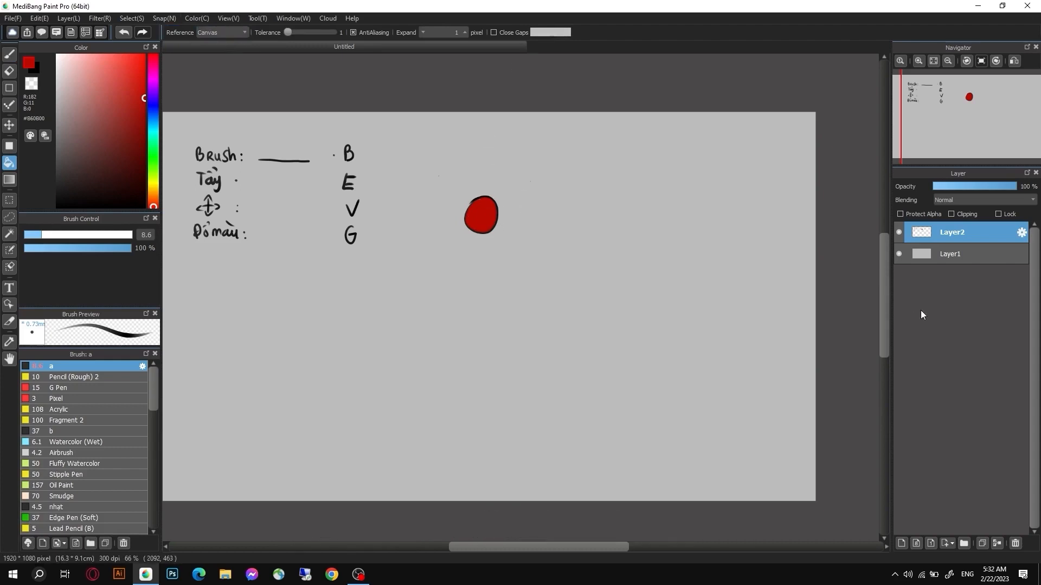
{"action": "key", "text": "b"}
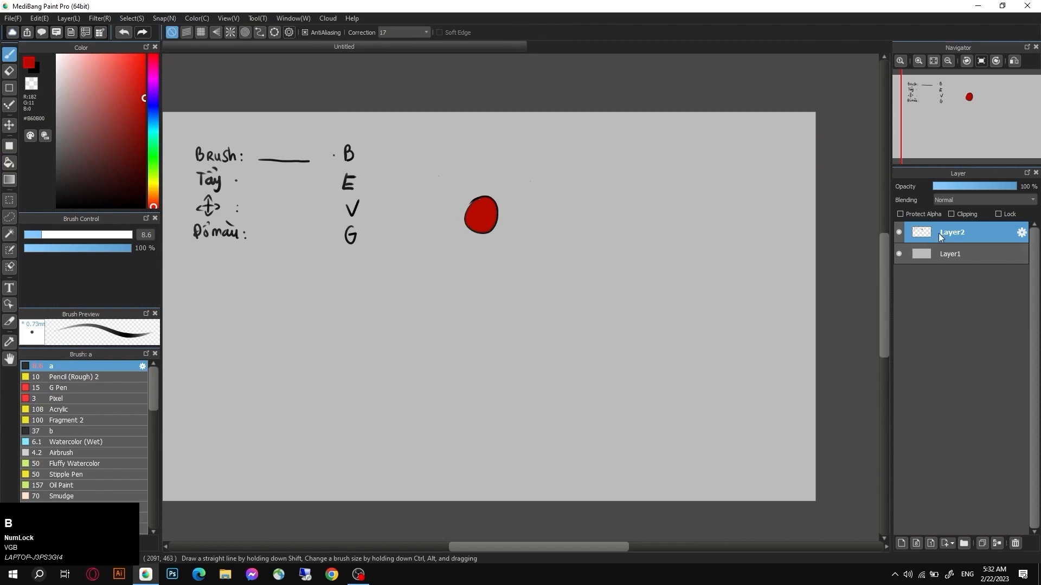
{"action": "left_click", "coordinate": [901, 544]}
{"action": "left_click_drag", "start_coordinate": [109, 179], "coordinate": [145, 209]}
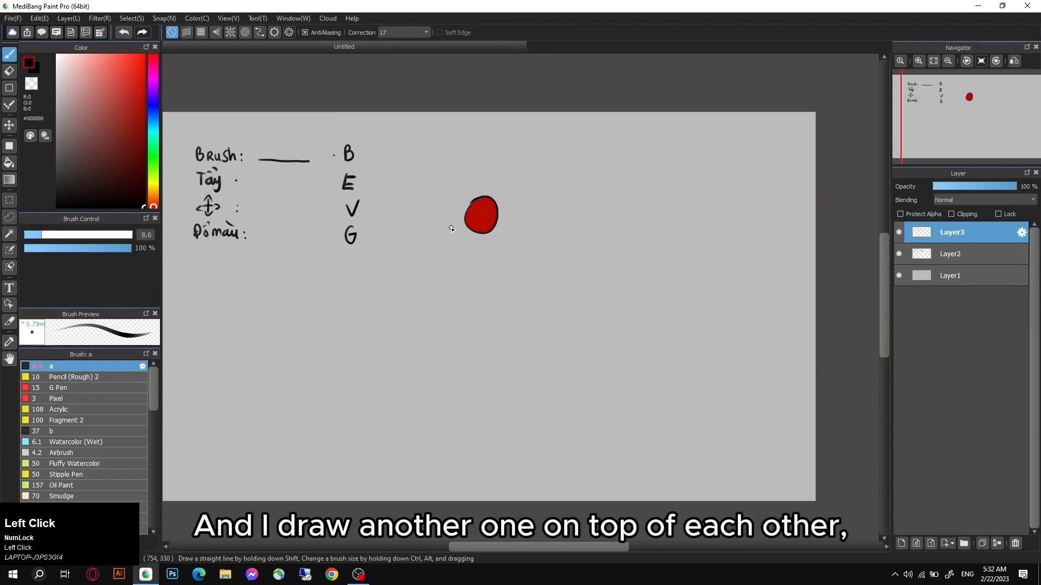
{"action": "mouse_move", "coordinate": [488, 192]}
{"action": "left_mouse_down"}
{"action": "mouse_move", "coordinate": [522, 214]}
{"action": "mouse_move", "coordinate": [494, 184]}
{"action": "left_mouse_up"}
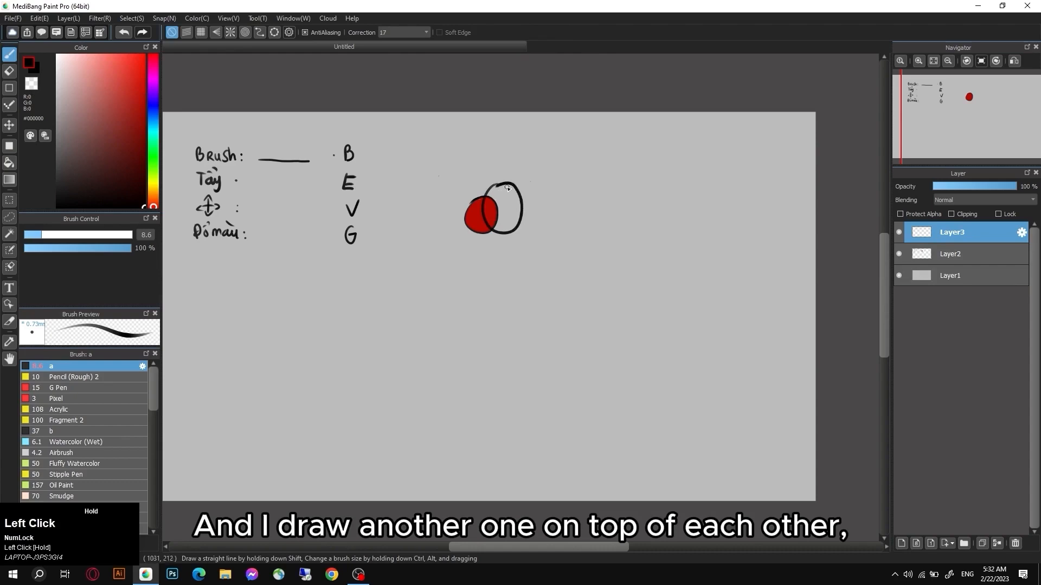
- Choose orange #FF7000, fill the overlap of the two circles with the Bucket tool using Canvas reference, and undo the fill
{"action": "key", "text": "g"}
{"action": "left_click", "coordinate": [143, 131]}
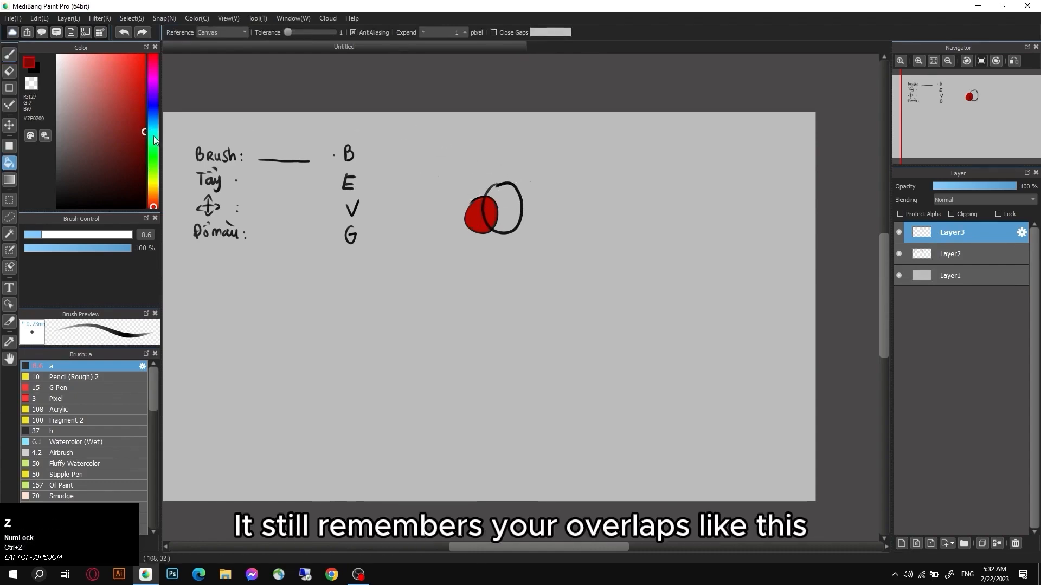
{"action": "left_click_drag", "start_coordinate": [154, 137], "coordinate": [156, 198]}
{"action": "left_click", "coordinate": [144, 55]}
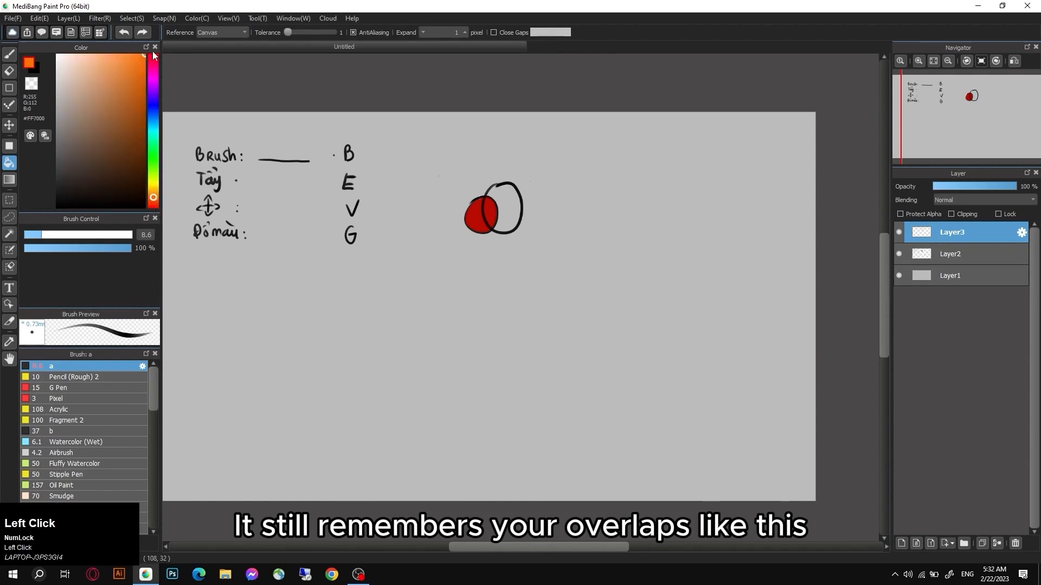
{"action": "left_click", "coordinate": [496, 199]}
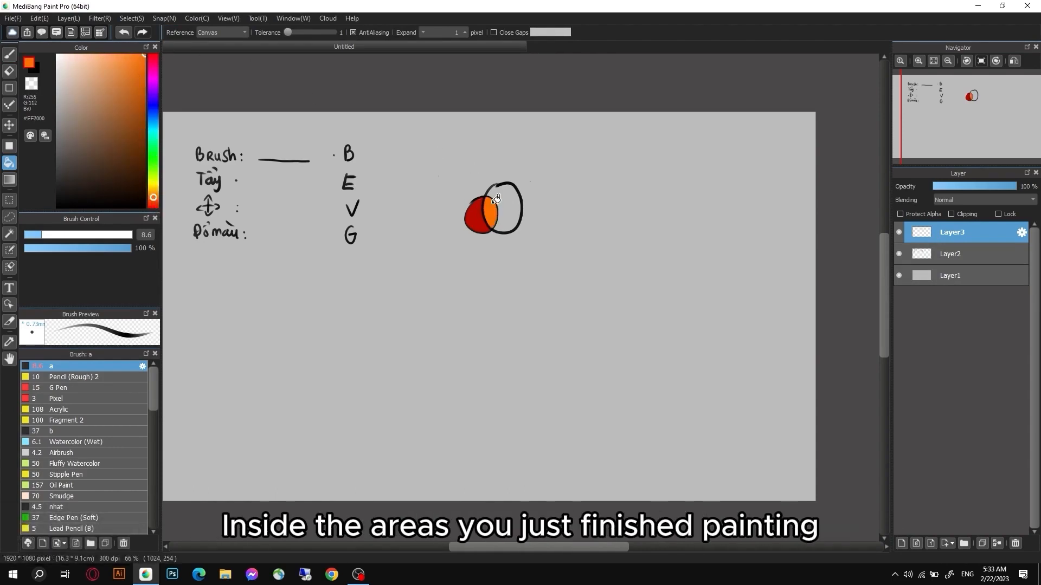
{"action": "key", "text": "ctrl+z"}
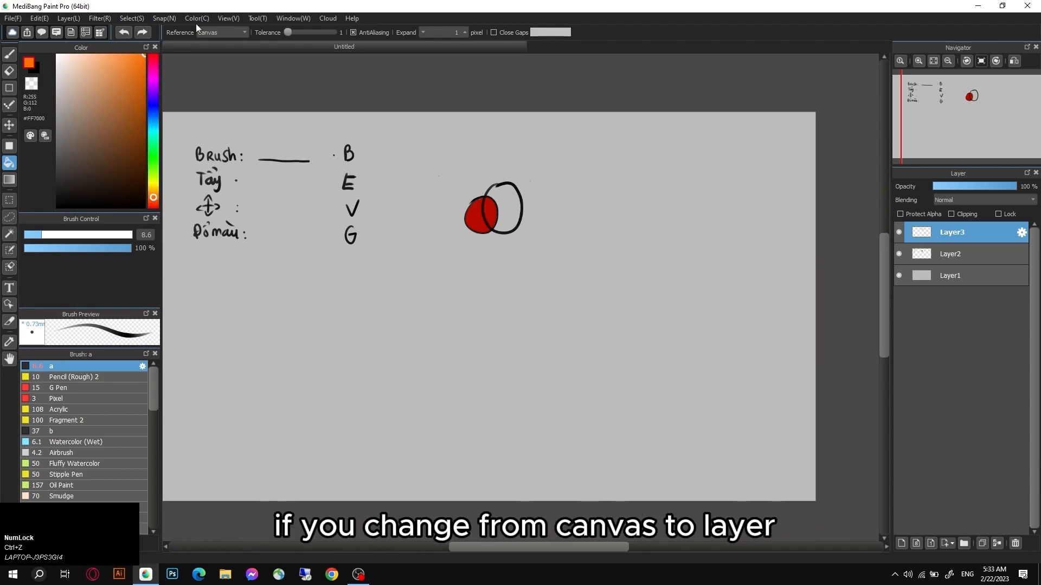
- Set the Bucket tool's reference to Layer and fill the whole oval on Layer3 with orange
{"action": "left_click", "coordinate": [225, 32]}
{"action": "left_click", "coordinate": [223, 45]}
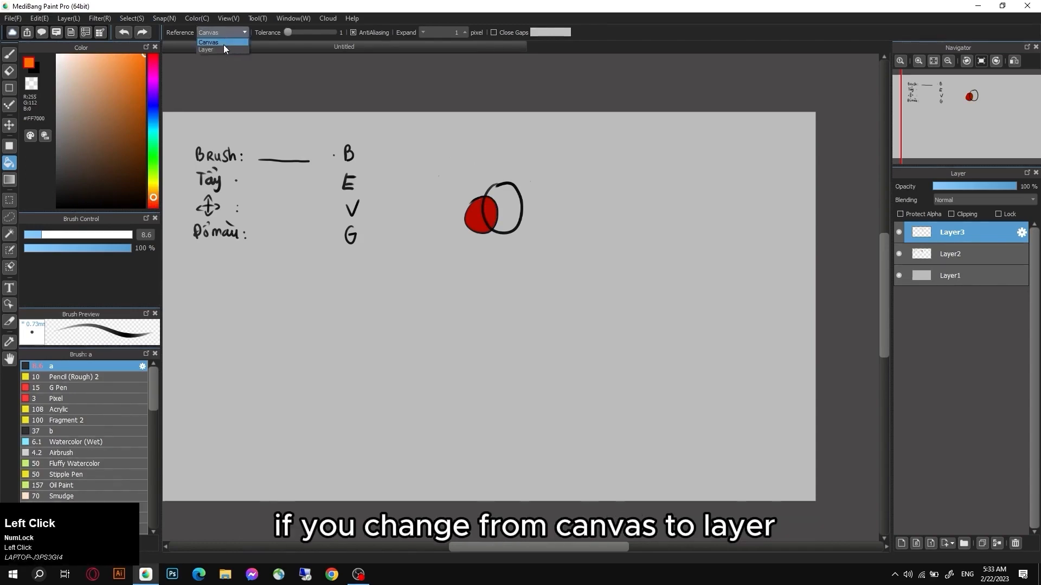
{"action": "left_click", "coordinate": [511, 205]}
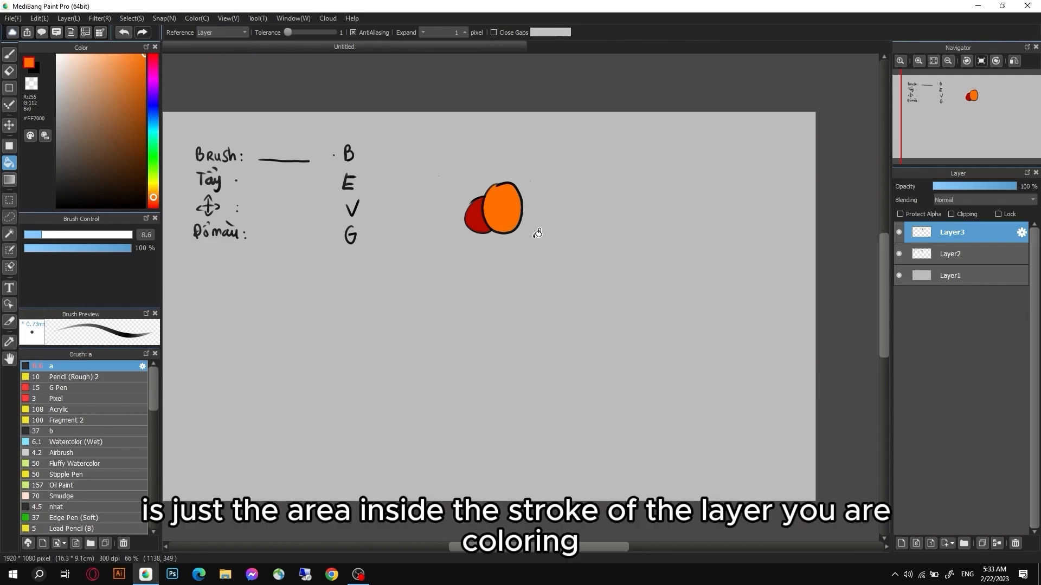
- Select the Gradient tool and set its two colours to pink #FF6E92 as background and light blue #3EBDFE as foreground
{"action": "left_click", "coordinate": [9, 180]}
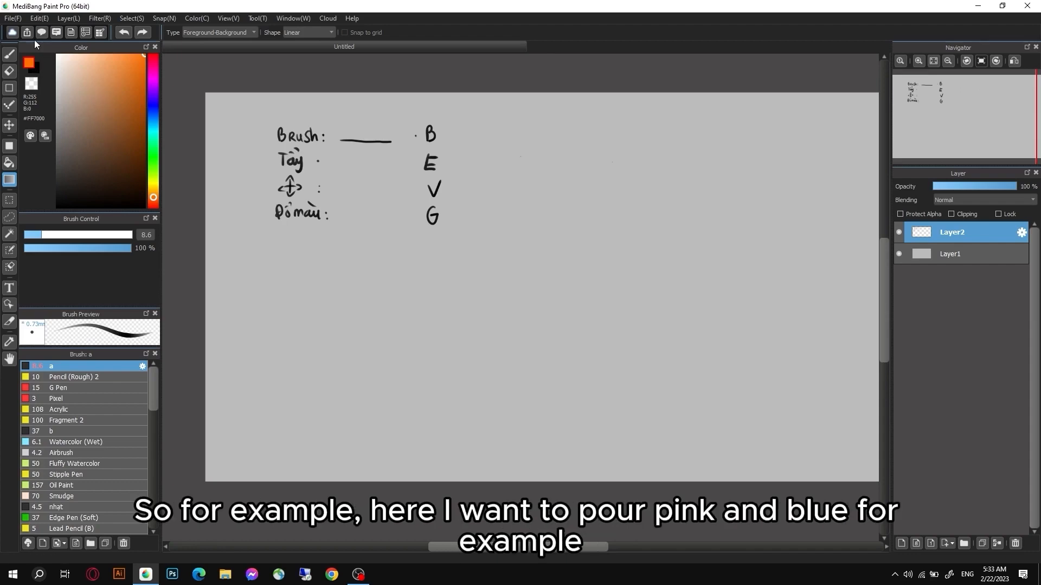
{"action": "left_click", "coordinate": [154, 55]}
{"action": "left_click", "coordinate": [123, 63]}
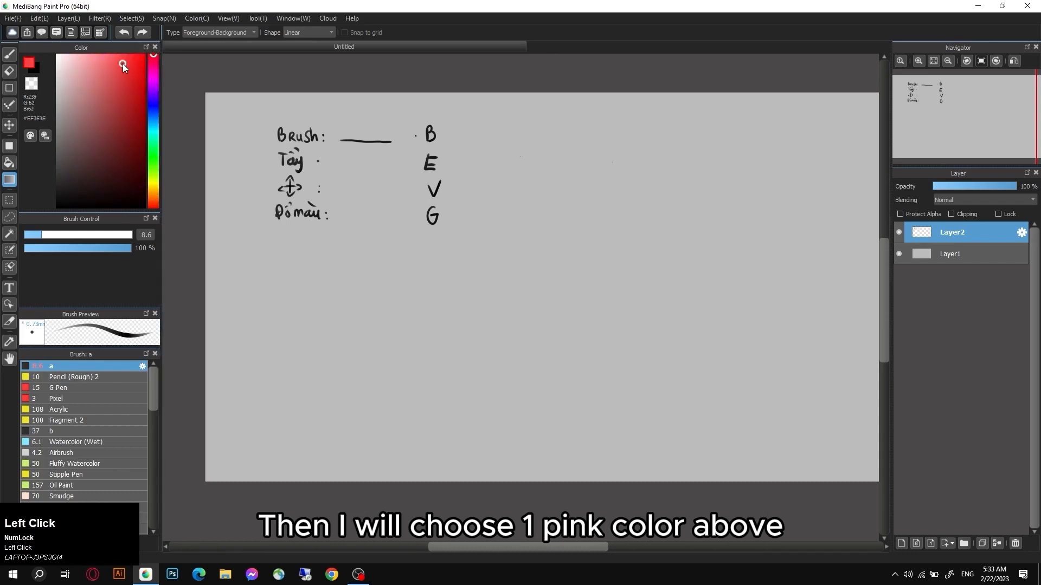
{"action": "left_click_drag", "start_coordinate": [122, 64], "coordinate": [109, 53]}
{"action": "left_click", "coordinate": [154, 60]}
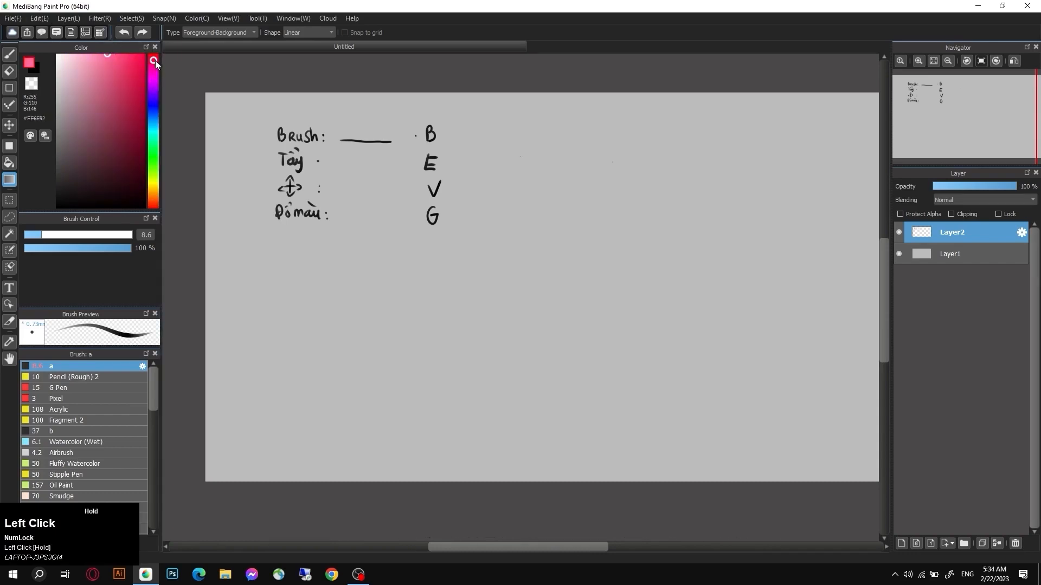
{"action": "left_click", "coordinate": [37, 67]}
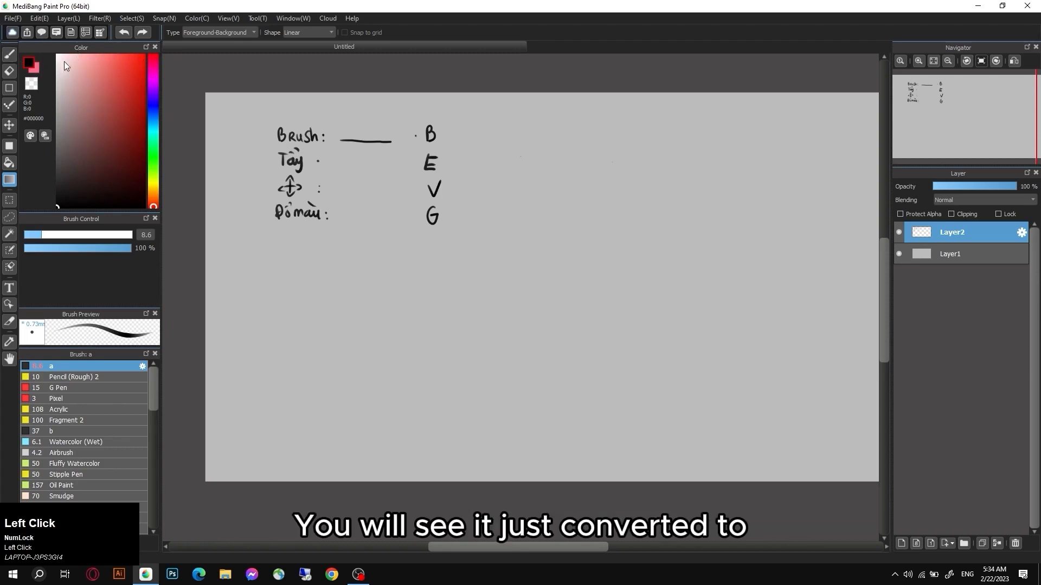
{"action": "left_click_drag", "start_coordinate": [155, 82], "coordinate": [154, 114]}
{"action": "left_click", "coordinate": [124, 54]}
{"action": "left_click", "coordinate": [154, 122]}
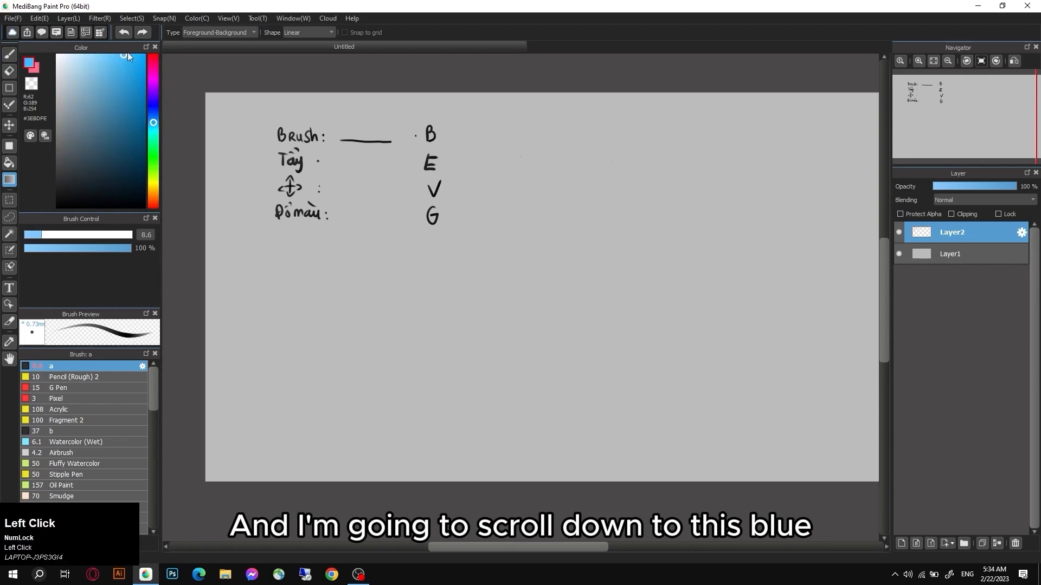
- Draw vertical pink and blue linear gradients over Layer2 in both directions, undo them all, and return to the Brush tool
{"action": "left_click_drag", "start_coordinate": [530, 168], "coordinate": [545, 341]}
{"action": "left_click_drag", "start_coordinate": [557, 415], "coordinate": [539, 128]}
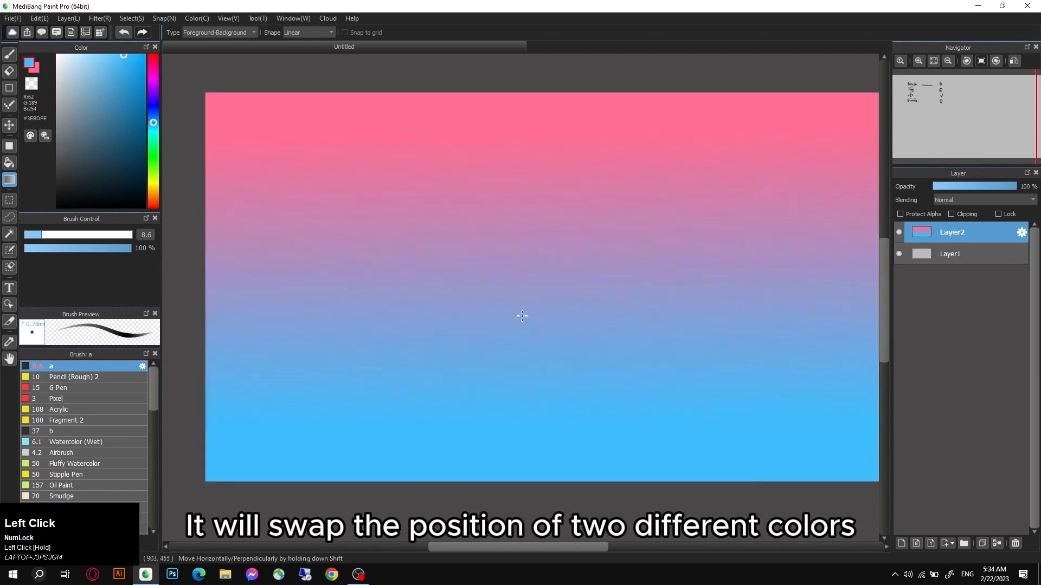
{"action": "left_click_drag", "start_coordinate": [526, 413], "coordinate": [523, 125]}
{"action": "left_click_drag", "start_coordinate": [538, 129], "coordinate": [553, 478]}
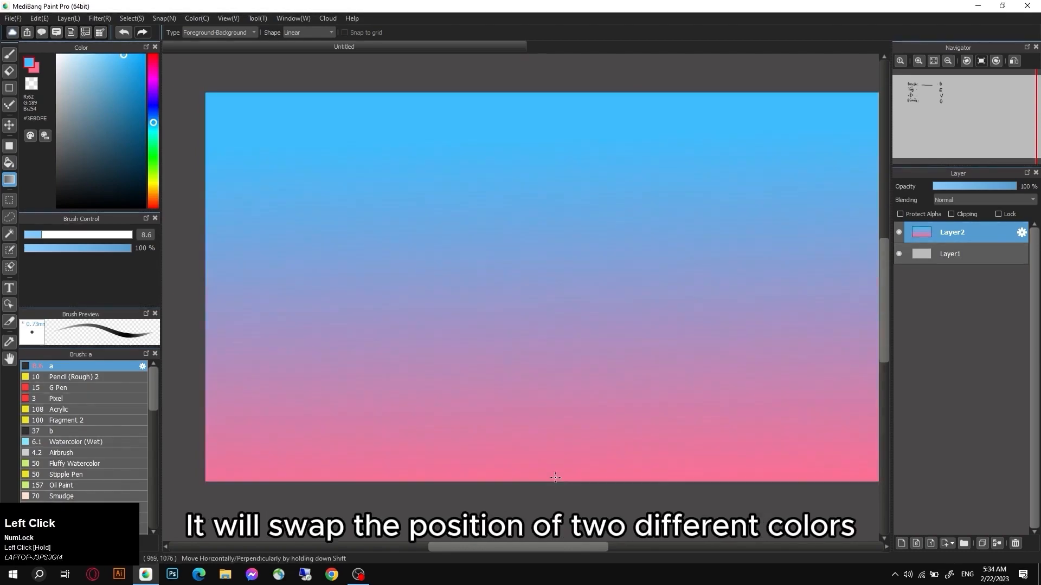
{"action": "key", "text": "ctrl+z"}
{"action": "key", "text": "ctrl+z"}
{"action": "key", "text": "ctrl+z"}
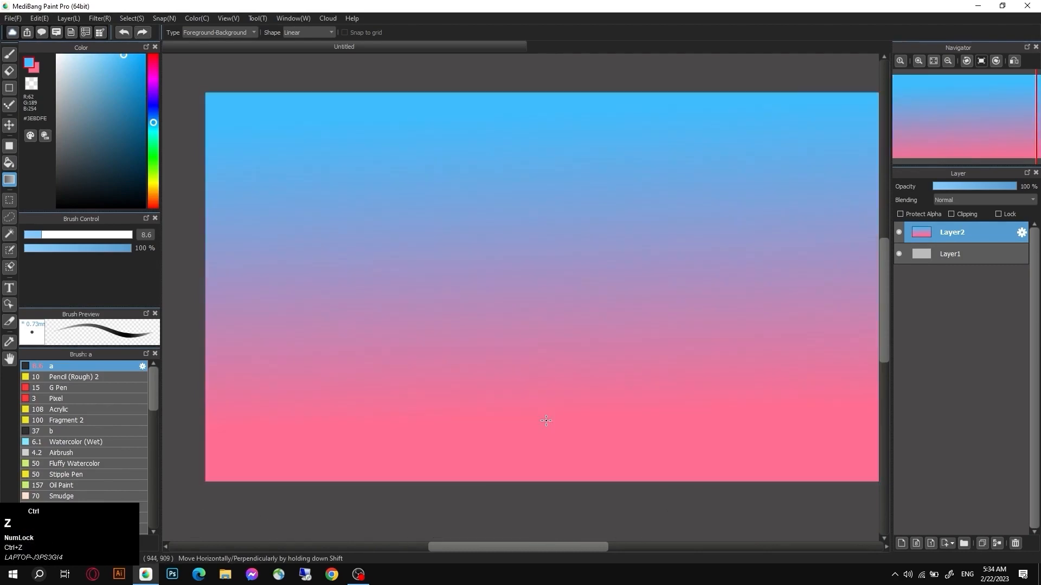
{"action": "key", "text": "ctrl+z"}
{"action": "key", "text": "b"}
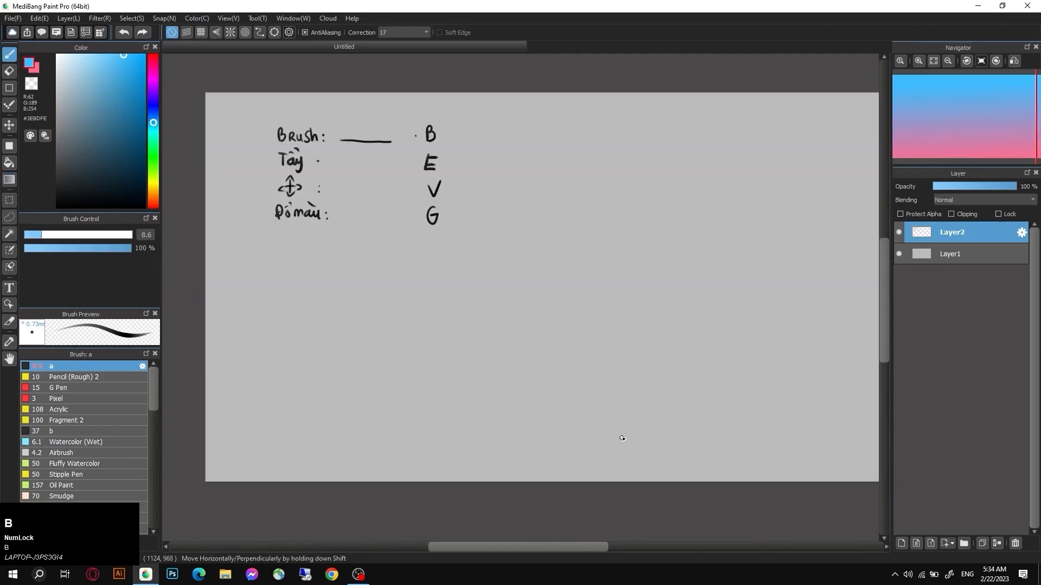
- Select the column of shortcut letters B, E, V and G with a rectangular selection, move it toward the canvas middle, and undo the move
{"action": "left_click", "coordinate": [9, 200]}
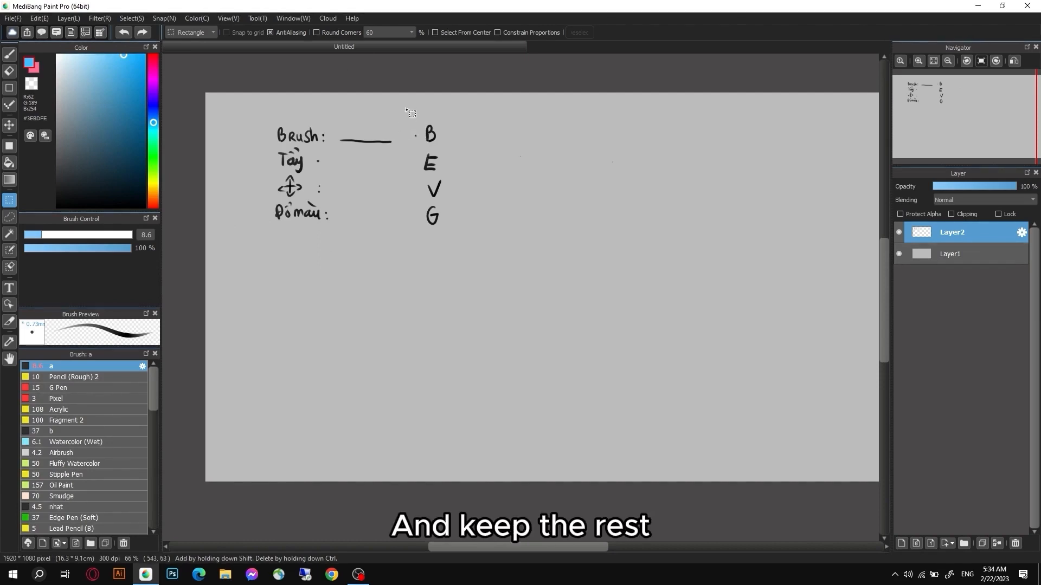
{"action": "left_click_drag", "start_coordinate": [400, 114], "coordinate": [464, 236]}
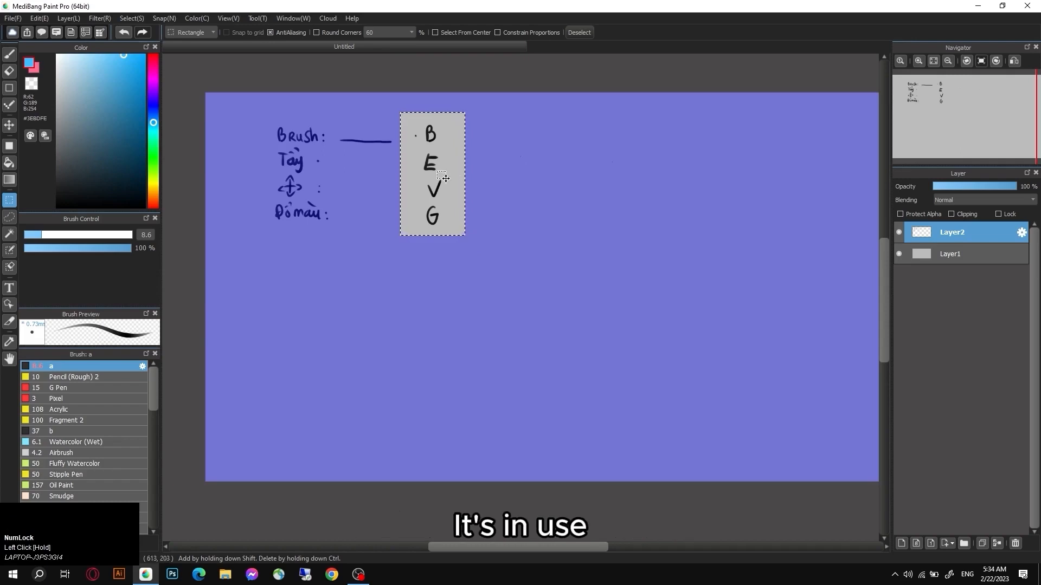
{"action": "key", "text": "v"}
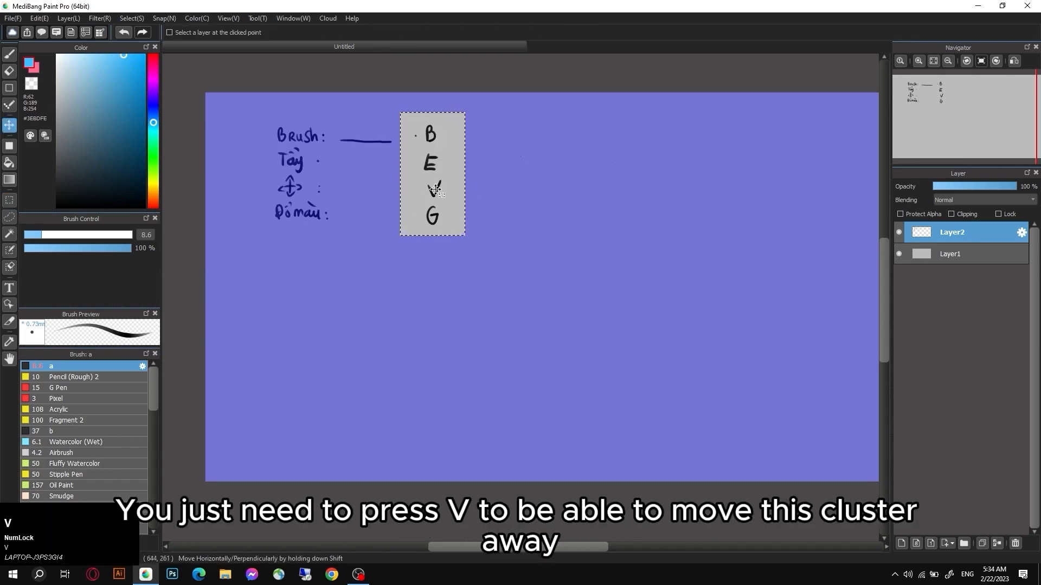
{"action": "left_click_drag", "start_coordinate": [398, 200], "coordinate": [649, 275]}
{"action": "key", "text": "ctrl+z"}
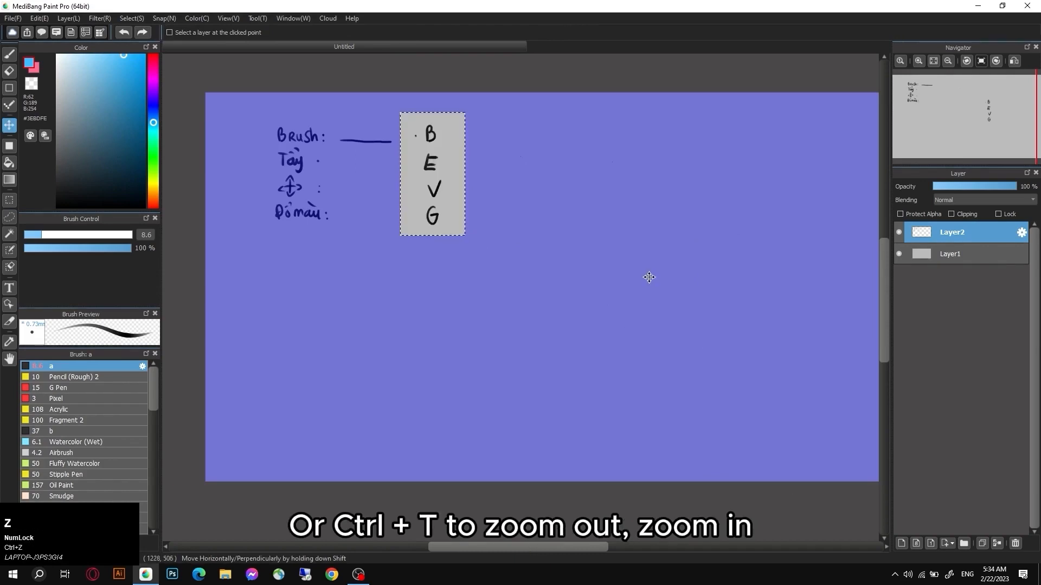
- Try scaling the selected shortcut letters with Transform, and cancel the transformation
{"action": "key", "text": "ctrl+t"}
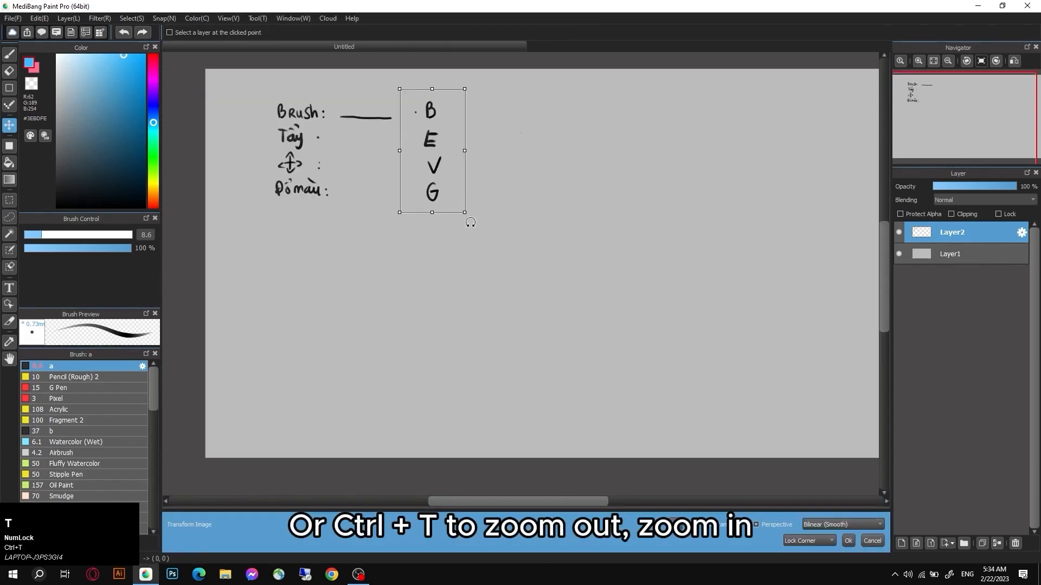
{"action": "left_click_drag", "start_coordinate": [465, 213], "coordinate": [425, 234]}
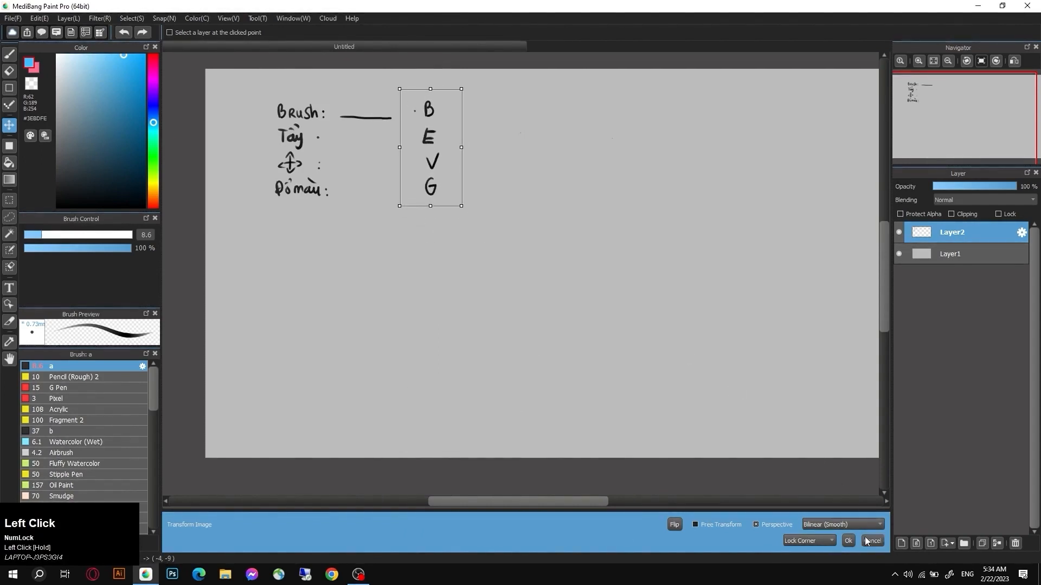
{"action": "left_click", "coordinate": [871, 541]}
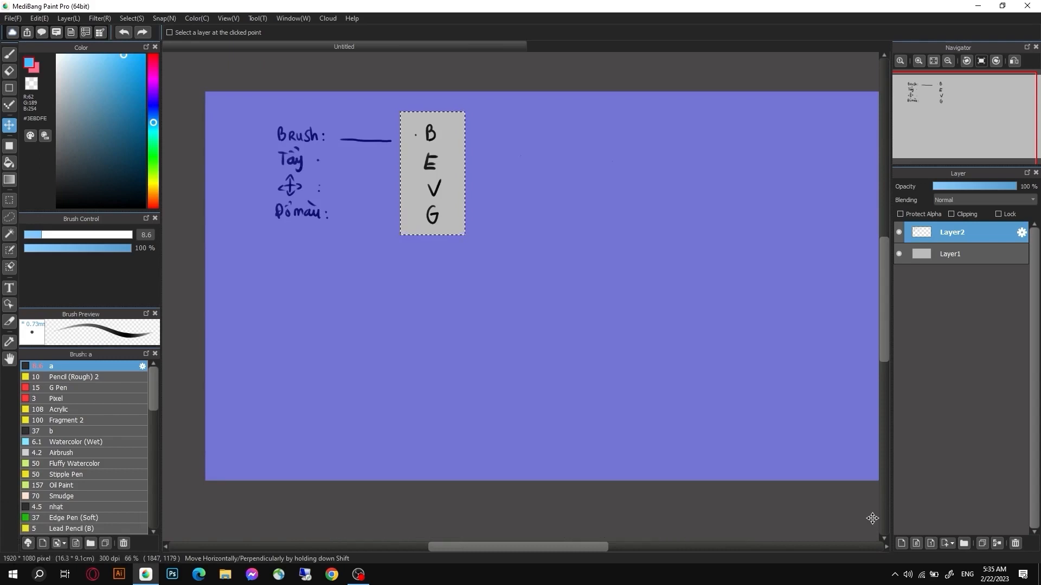
- Start transforming the selected shortcut letters B, E, V and G, mirror them horizontally with Flip, and flip them back
{"action": "key", "text": "ctrl"}
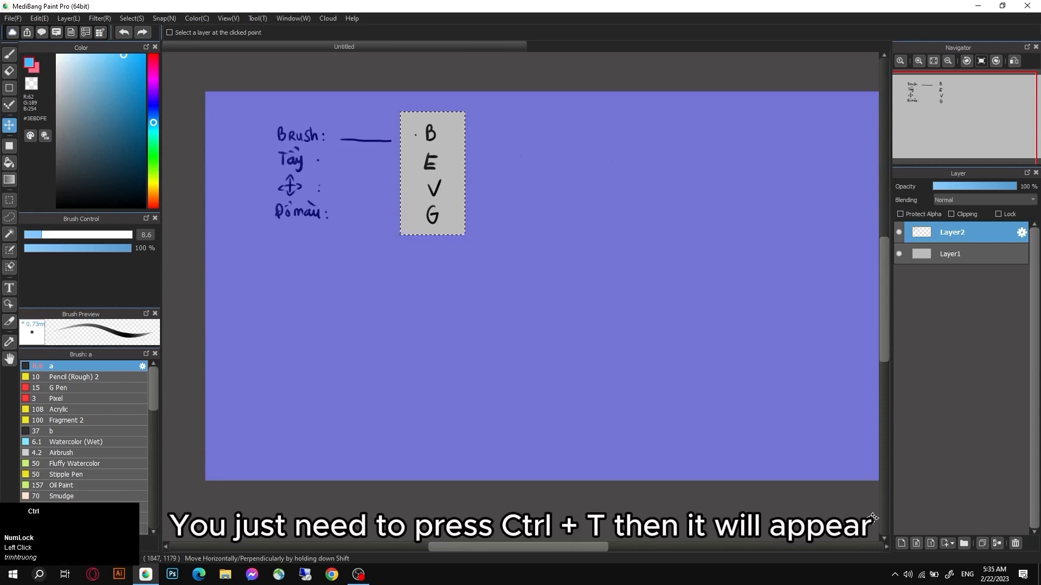
{"action": "key", "text": "ctrl+t"}
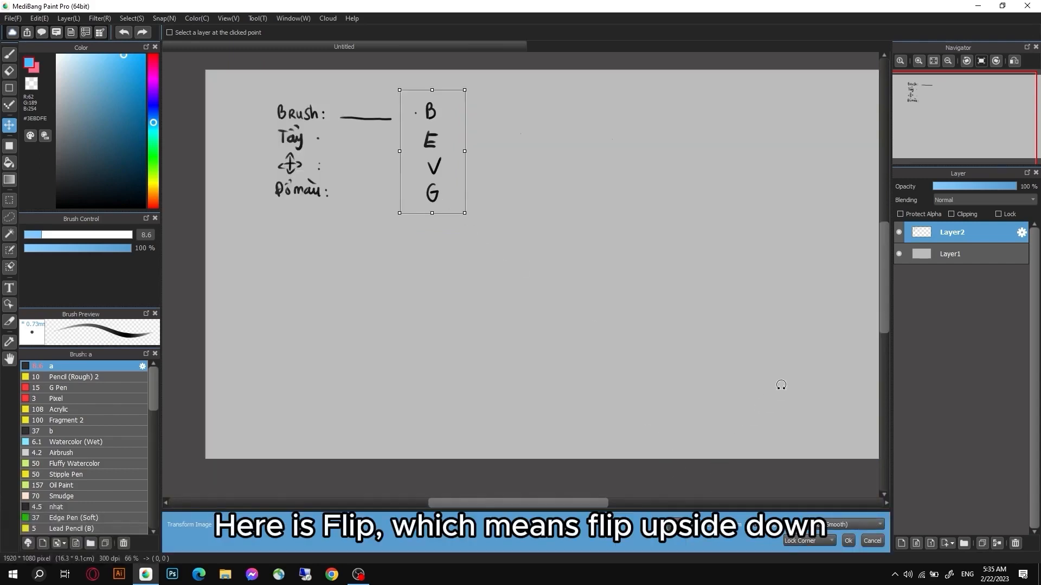
{"action": "left_click", "coordinate": [671, 524]}
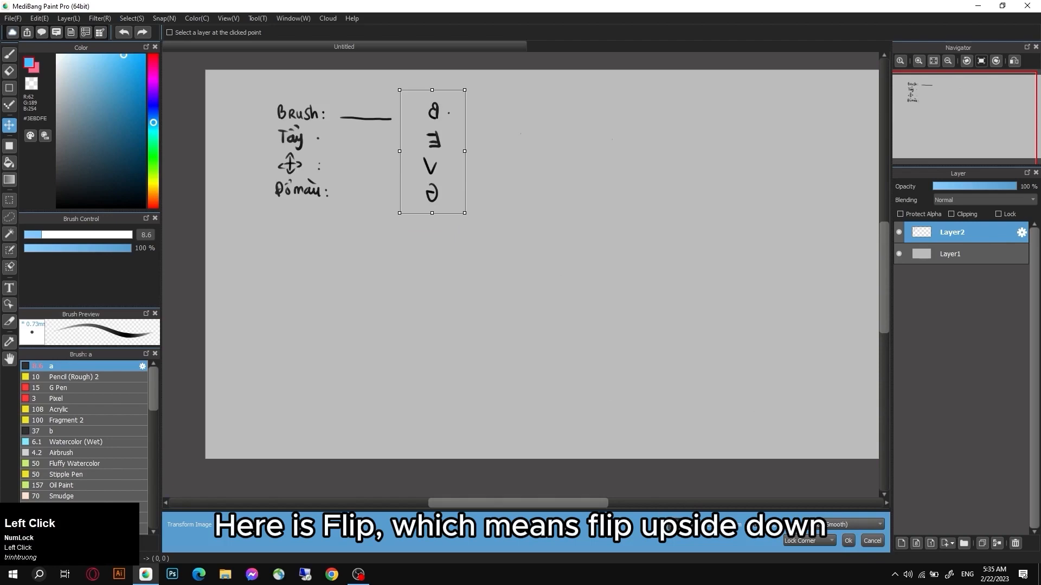
{"action": "left_click", "coordinate": [703, 535]}
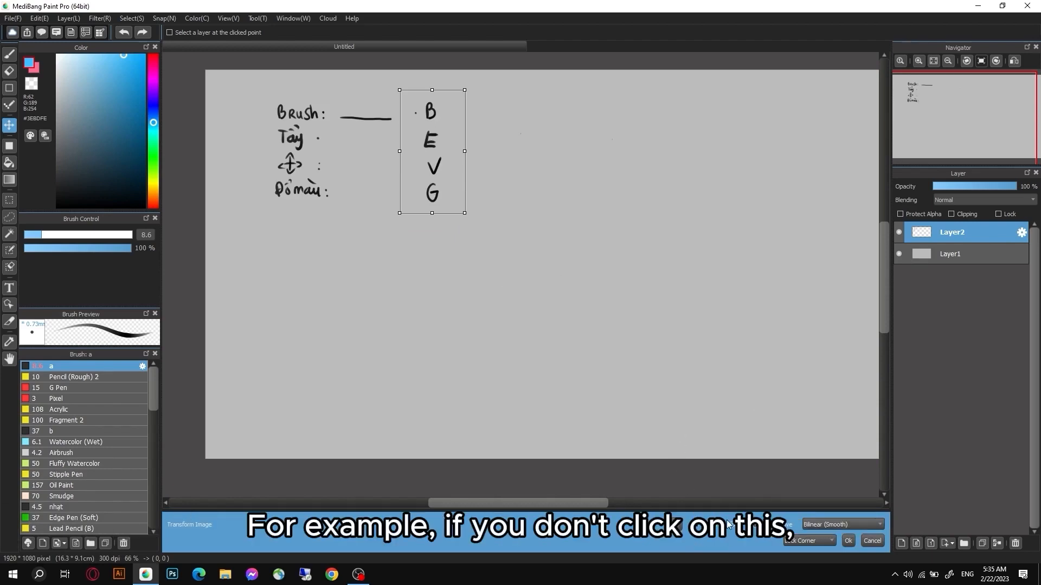
- Try shrinking the shortcut letters slightly and distorting one corner in perspective, and cancel the transformation
{"action": "mouse_move", "coordinate": [464, 213]}
{"action": "left_mouse_down"}
{"action": "mouse_move", "coordinate": [495, 302]}
{"action": "mouse_move", "coordinate": [457, 214]}
{"action": "mouse_move", "coordinate": [472, 284]}
{"action": "mouse_move", "coordinate": [432, 198]}
{"action": "mouse_move", "coordinate": [477, 304]}
{"action": "mouse_move", "coordinate": [439, 174]}
{"action": "mouse_move", "coordinate": [483, 281]}
{"action": "mouse_move", "coordinate": [423, 149]}
{"action": "mouse_move", "coordinate": [499, 307]}
{"action": "mouse_move", "coordinate": [463, 208]}
{"action": "left_mouse_up"}
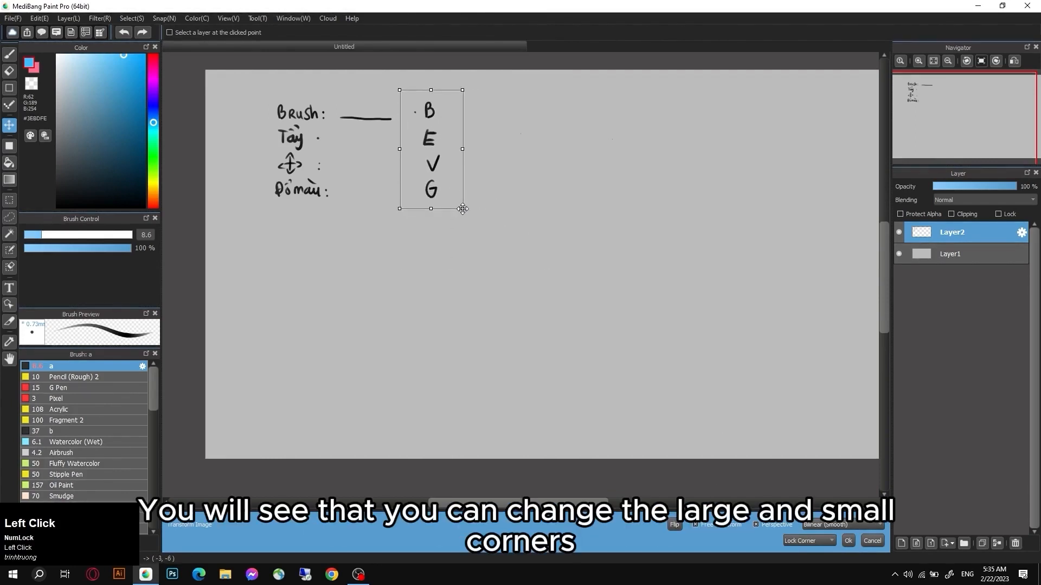
{"action": "left_click_drag", "start_coordinate": [465, 212], "coordinate": [466, 214]}
{"action": "left_click_drag", "start_coordinate": [535, 225], "coordinate": [436, 267]}
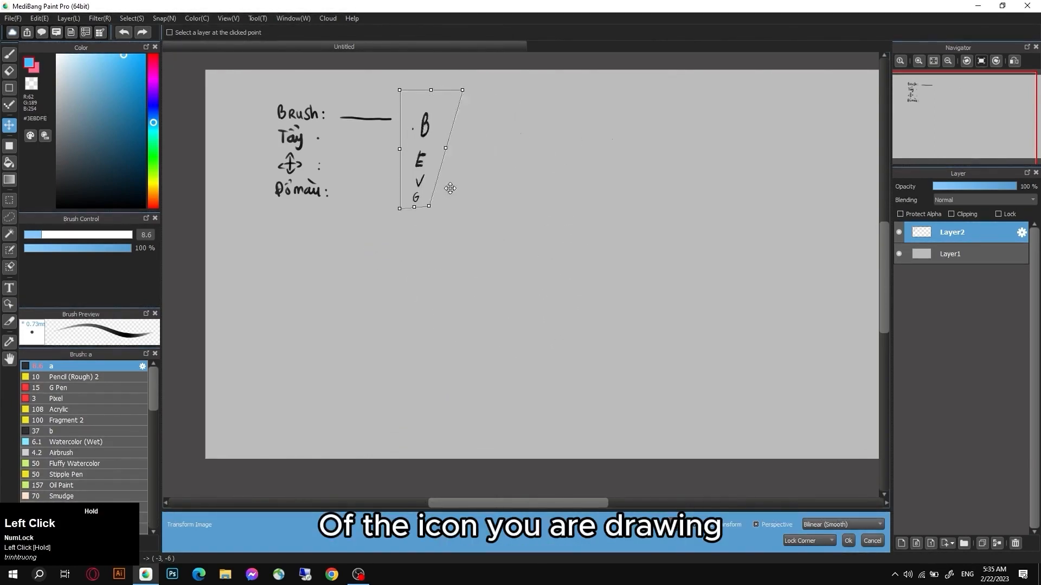
{"action": "left_click_drag", "start_coordinate": [450, 188], "coordinate": [493, 217]}
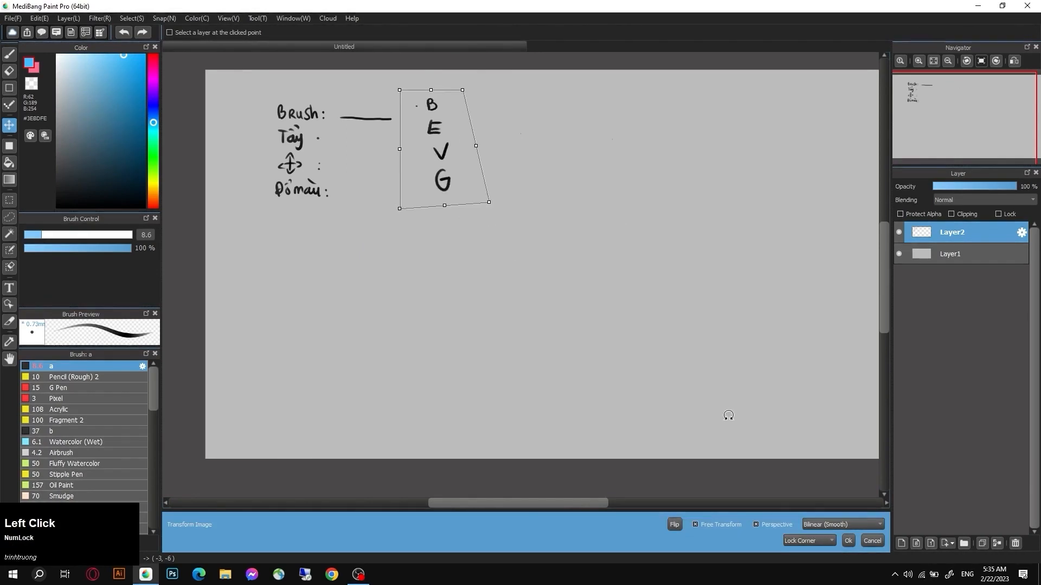
{"action": "left_click", "coordinate": [873, 541]}
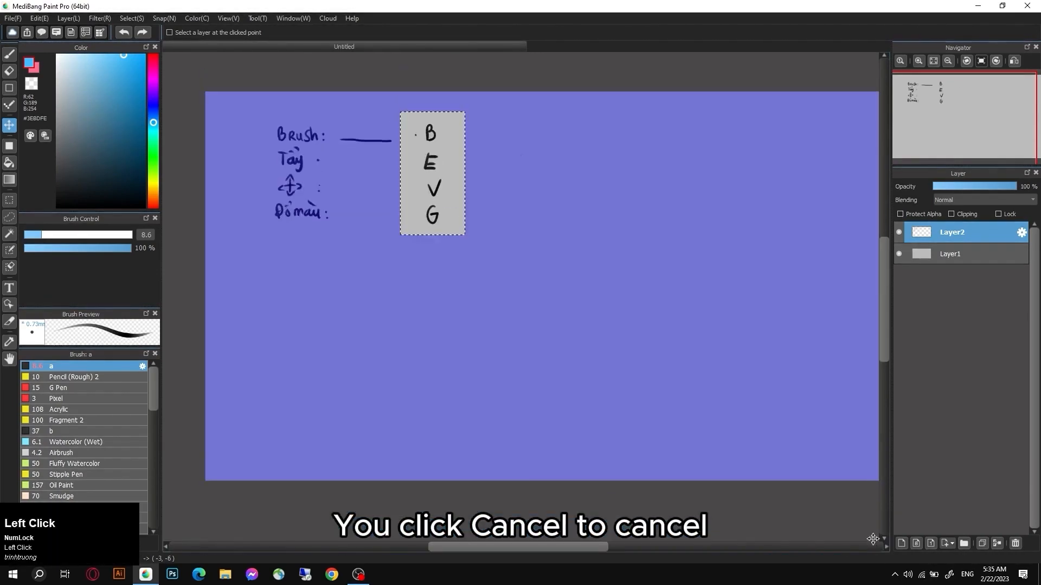
- Clear the selection and set up the Brush tool with size 6 and black #000000
{"action": "key", "text": "ctrl+d"}
{"action": "key", "text": "space"}
{"action": "left_click_drag", "start_coordinate": [393, 294], "coordinate": [448, 319]}
{"action": "key", "text": "b"}
{"action": "left_click", "coordinate": [36, 234]}
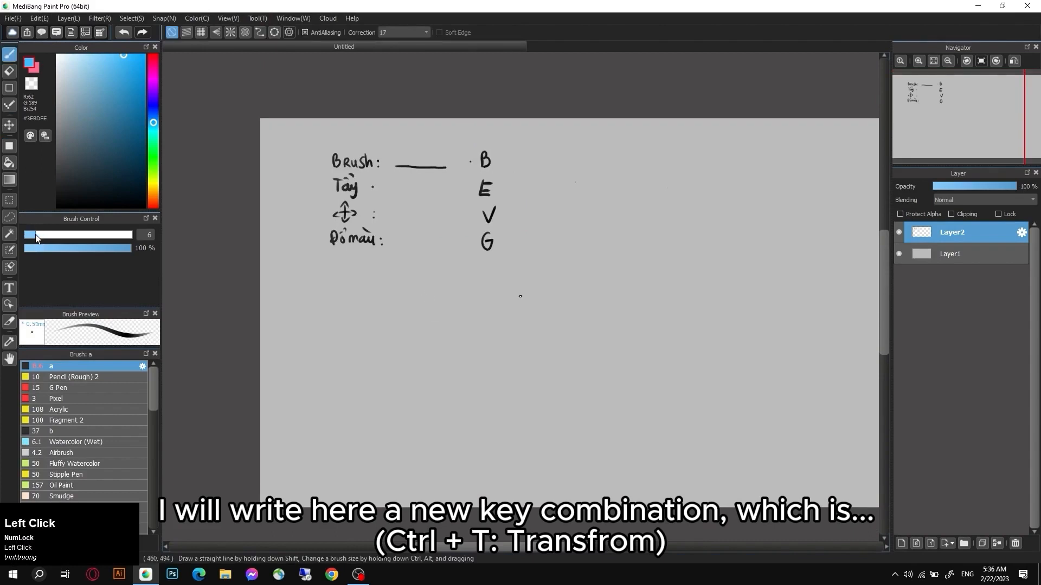
{"action": "left_click_drag", "start_coordinate": [121, 200], "coordinate": [143, 206]}
- Handwrite the note "Ctrl + T: Transform" on Layer2, below the "Đổ màu" row of the shortcut list
{"action": "left_click_drag", "start_coordinate": [343, 261], "coordinate": [369, 267]}
{"action": "left_click_drag", "start_coordinate": [364, 264], "coordinate": [365, 271]}
{"action": "left_click_drag", "start_coordinate": [372, 259], "coordinate": [382, 258]}
{"action": "left_click_drag", "start_coordinate": [377, 259], "coordinate": [377, 273]}
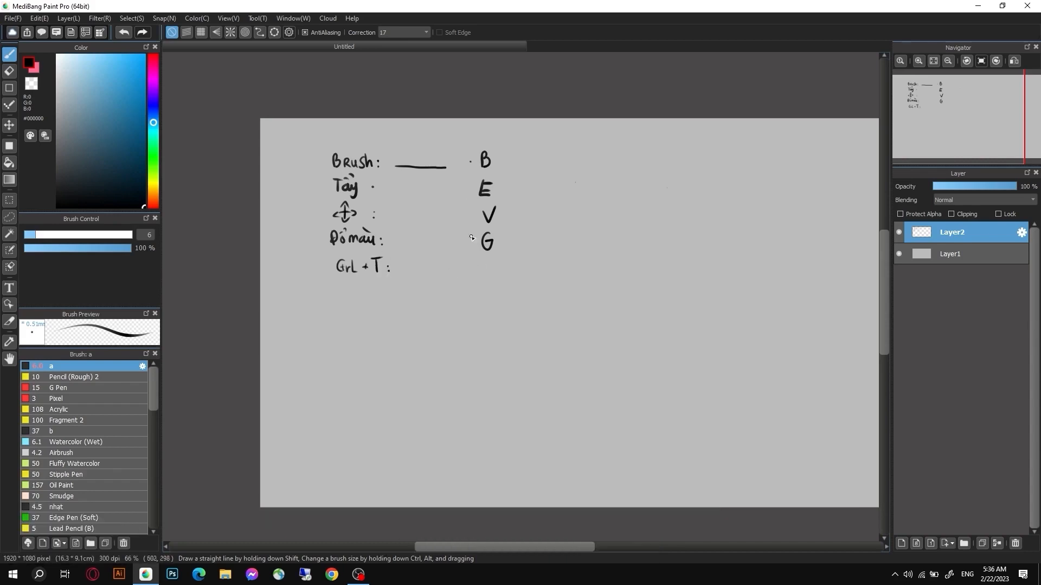
{"action": "left_click_drag", "start_coordinate": [454, 263], "coordinate": [464, 262]}
{"action": "mouse_move", "coordinate": [459, 262]}
{"action": "left_mouse_down"}
{"action": "mouse_move", "coordinate": [460, 276]}
{"action": "mouse_move", "coordinate": [484, 271]}
{"action": "left_mouse_up"}
{"action": "left_click_drag", "start_coordinate": [491, 264], "coordinate": [491, 272]}
{"action": "left_click_drag", "start_coordinate": [491, 263], "coordinate": [496, 267]}
{"action": "left_click_drag", "start_coordinate": [500, 265], "coordinate": [500, 266]}
{"action": "left_click_drag", "start_coordinate": [505, 266], "coordinate": [521, 269]}
- Try freehand lasso selections around the shortcut letters and the tool names on Layer2, and clear the selection
{"action": "left_click", "coordinate": [9, 217]}
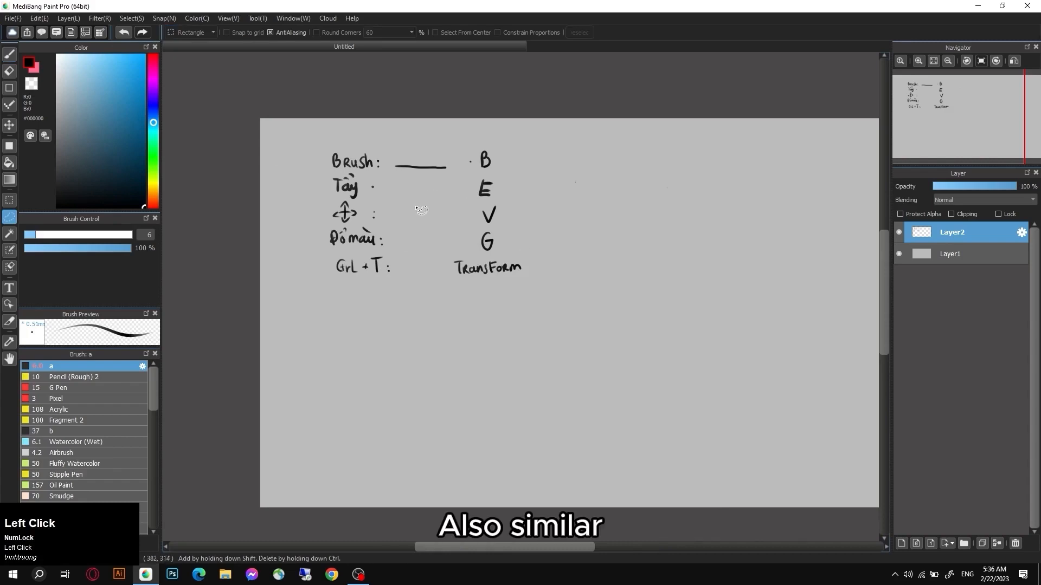
{"action": "mouse_move", "coordinate": [808, 236]}
{"action": "left_mouse_down"}
{"action": "mouse_move", "coordinate": [450, 314]}
{"action": "mouse_move", "coordinate": [565, 157]}
{"action": "left_mouse_up"}
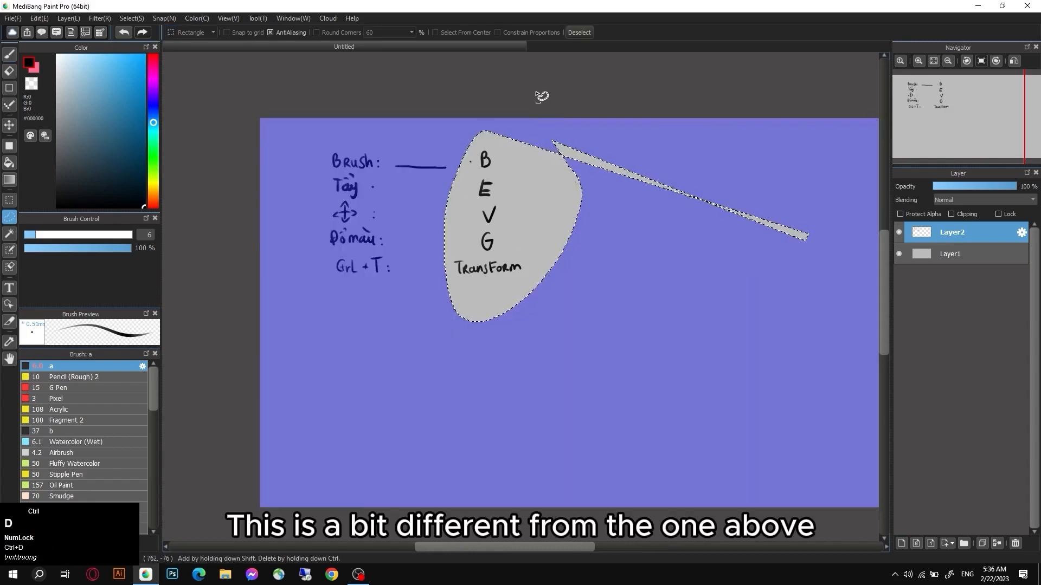
{"action": "left_click", "coordinate": [540, 93]}
{"action": "mouse_move", "coordinate": [485, 131]}
{"action": "left_mouse_down"}
{"action": "mouse_move", "coordinate": [426, 243]}
{"action": "mouse_move", "coordinate": [565, 247]}
{"action": "mouse_move", "coordinate": [485, 131]}
{"action": "left_mouse_up"}
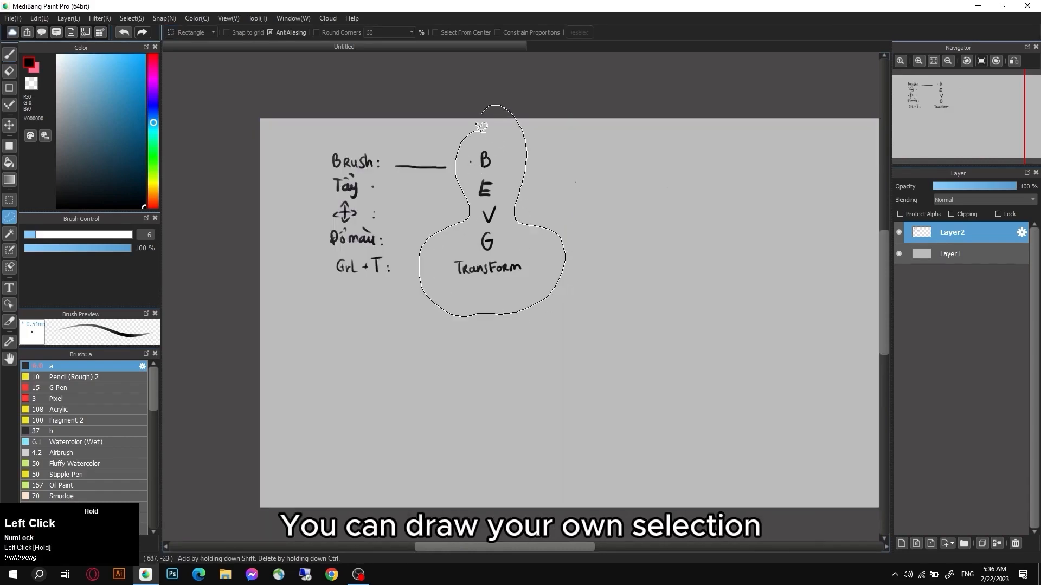
{"action": "mouse_move", "coordinate": [370, 130]}
{"action": "left_mouse_down"}
{"action": "mouse_move", "coordinate": [318, 169]}
{"action": "mouse_move", "coordinate": [337, 282]}
{"action": "mouse_move", "coordinate": [409, 279]}
{"action": "mouse_move", "coordinate": [389, 169]}
{"action": "left_mouse_up"}
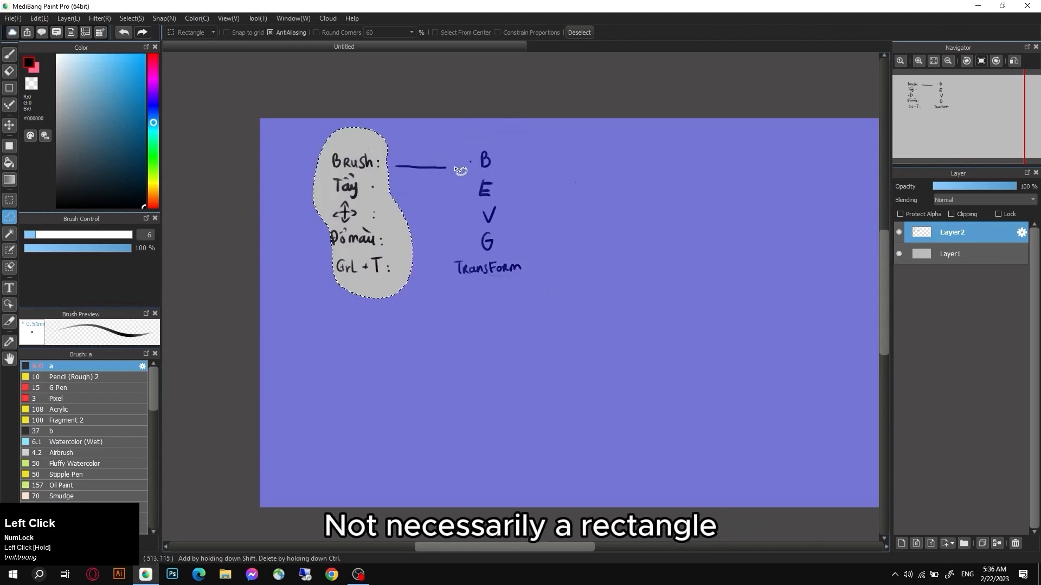
{"action": "mouse_move", "coordinate": [459, 186]}
{"action": "left_mouse_down"}
{"action": "mouse_move", "coordinate": [464, 163]}
{"action": "mouse_move", "coordinate": [438, 313]}
{"action": "mouse_move", "coordinate": [514, 169]}
{"action": "mouse_move", "coordinate": [481, 146]}
{"action": "mouse_move", "coordinate": [477, 158]}
{"action": "mouse_move", "coordinate": [487, 141]}
{"action": "left_mouse_up"}
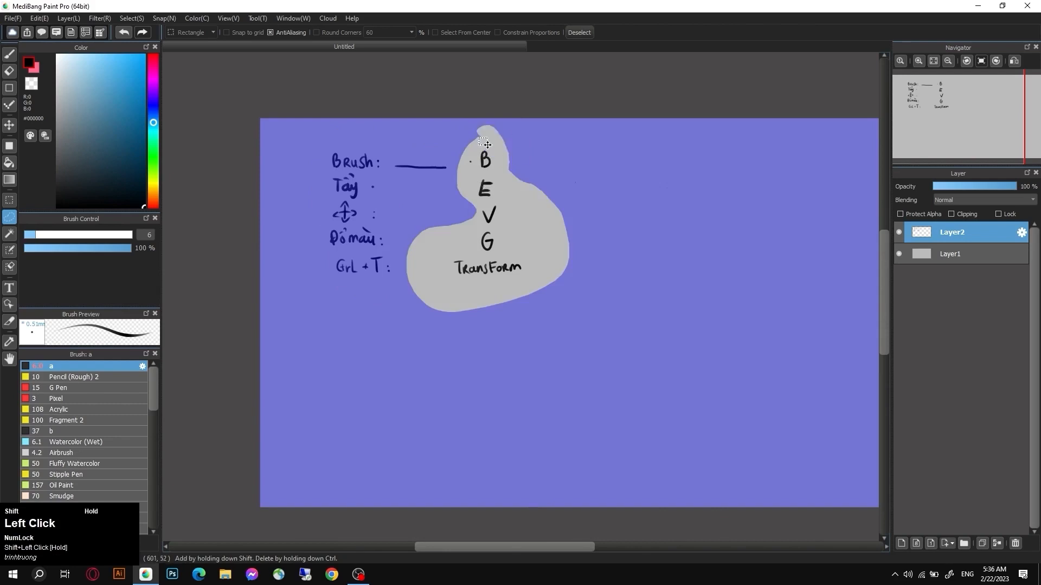
{"action": "key", "text": "ctrl+d"}
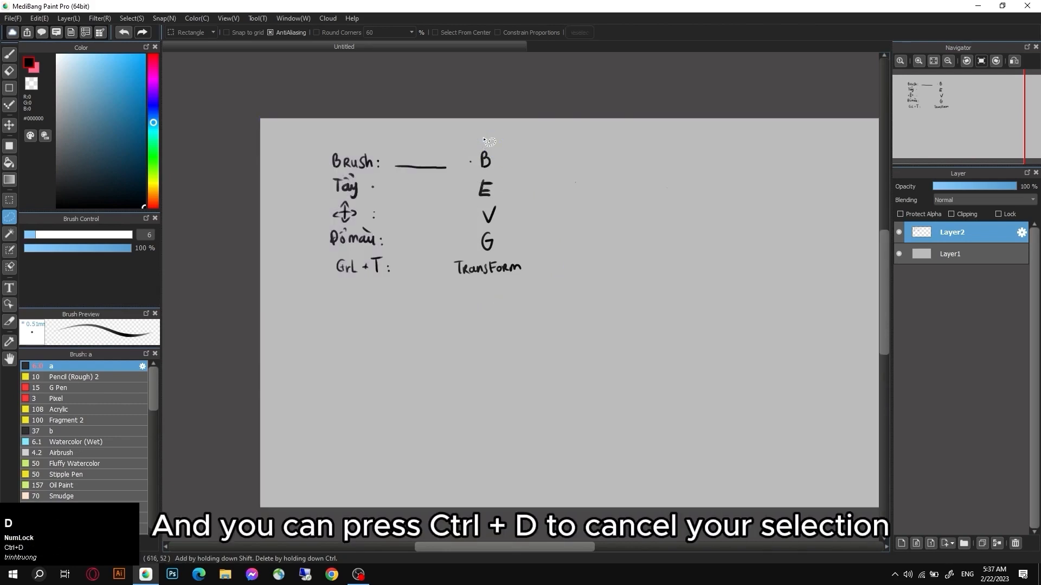
- Handwrite the note "Ctrl + D: Hủy vùng chọn" with the Brush tool below the "Ctrl + T" row
{"action": "key", "text": "b"}
{"action": "left_click_drag", "start_coordinate": [338, 283], "coordinate": [353, 294]}
{"action": "left_click_drag", "start_coordinate": [360, 289], "coordinate": [365, 289]}
{"action": "left_click_drag", "start_coordinate": [373, 280], "coordinate": [373, 293]}
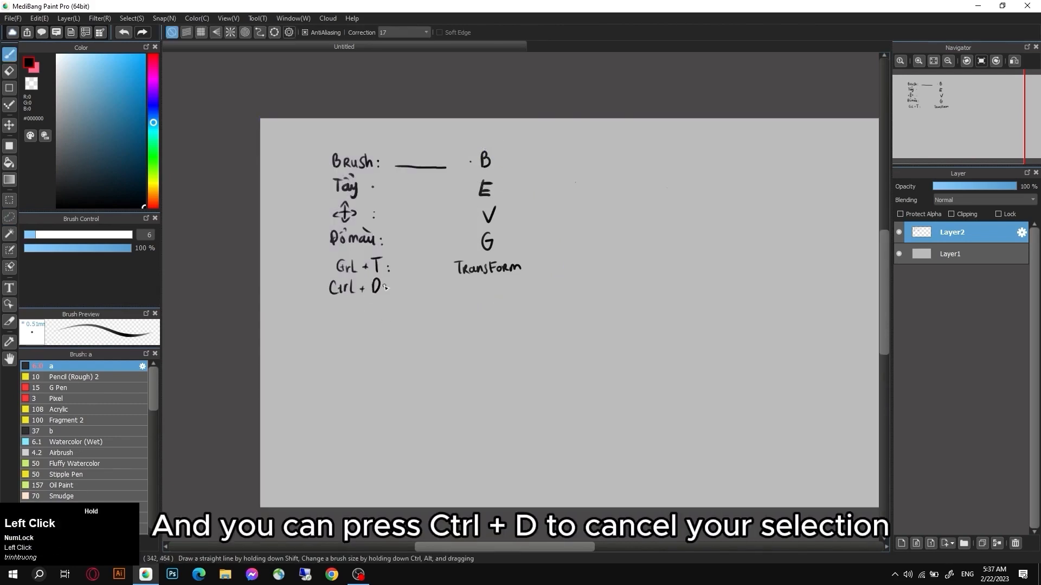
{"action": "left_click_drag", "start_coordinate": [468, 286], "coordinate": [468, 297]}
{"action": "mouse_move", "coordinate": [475, 285]}
{"action": "left_mouse_down"}
{"action": "mouse_move", "coordinate": [487, 301]}
{"action": "mouse_move", "coordinate": [505, 287]}
{"action": "left_mouse_up"}
{"action": "left_click_drag", "start_coordinate": [507, 288], "coordinate": [508, 283]}
{"action": "left_click_drag", "start_coordinate": [538, 285], "coordinate": [540, 292]}
{"action": "left_click_drag", "start_coordinate": [542, 280], "coordinate": [547, 293]}
{"action": "left_click_drag", "start_coordinate": [550, 285], "coordinate": [551, 285]}
{"action": "left_click_drag", "start_coordinate": [554, 285], "coordinate": [561, 291]}
{"action": "left_click", "coordinate": [552, 296]}
- Use the Magic Wand to select the enclosed inside of the letter D in the handwritten "Ctrl + D" note
{"action": "left_click", "coordinate": [9, 234]}
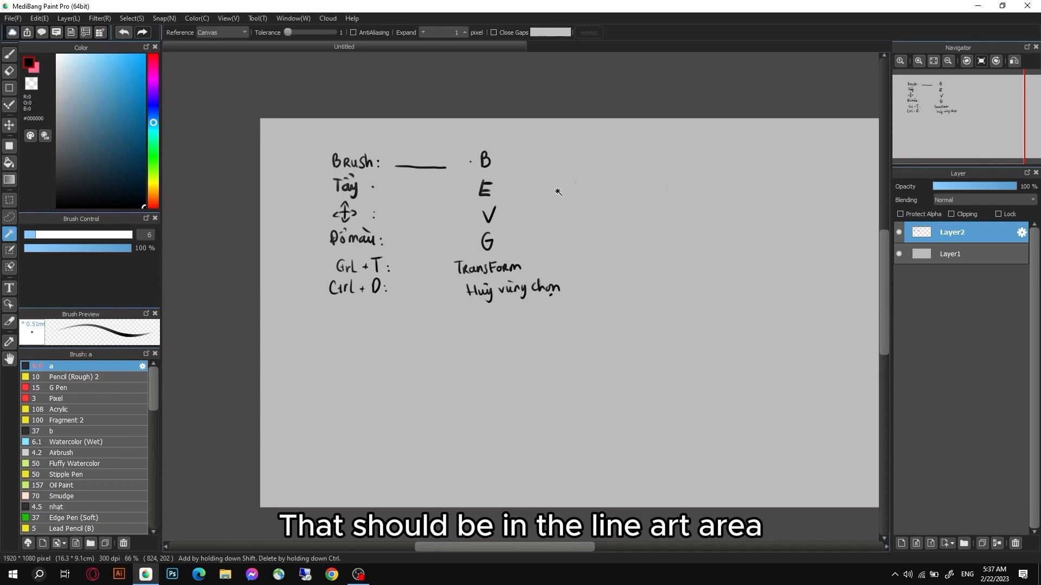
{"action": "left_click", "coordinate": [382, 284]}
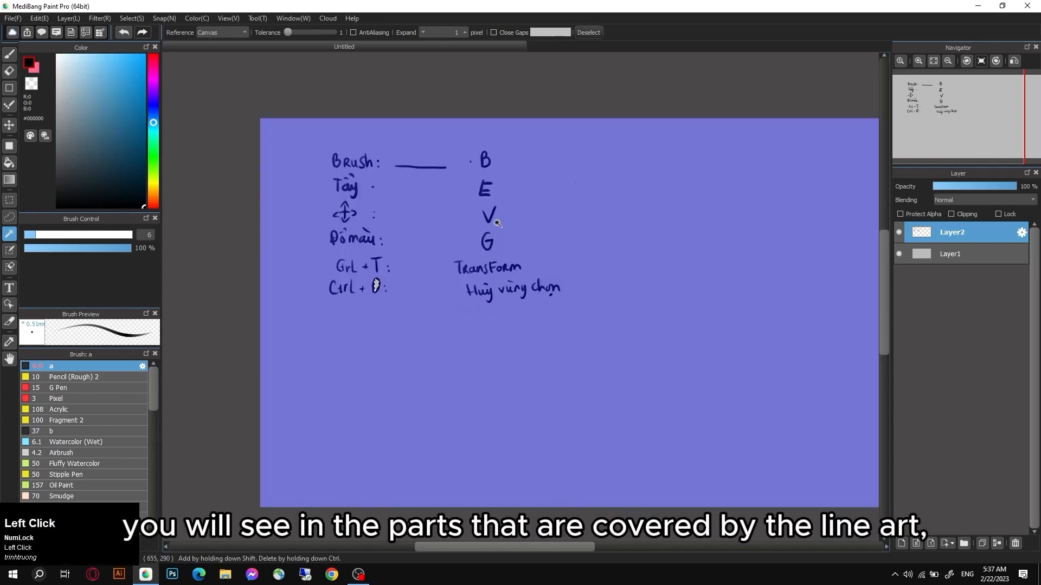
{"action": "scroll", "coordinate": [373, 289], "scroll_direction": "down", "scroll_amount": 5}
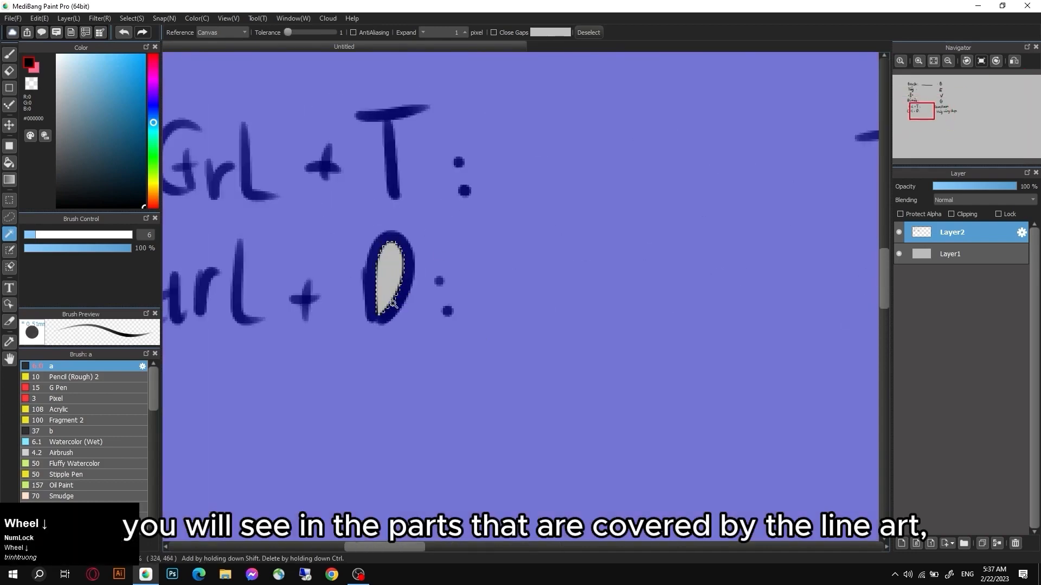
{"action": "scroll", "coordinate": [370, 421], "scroll_direction": "up", "scroll_amount": 2}
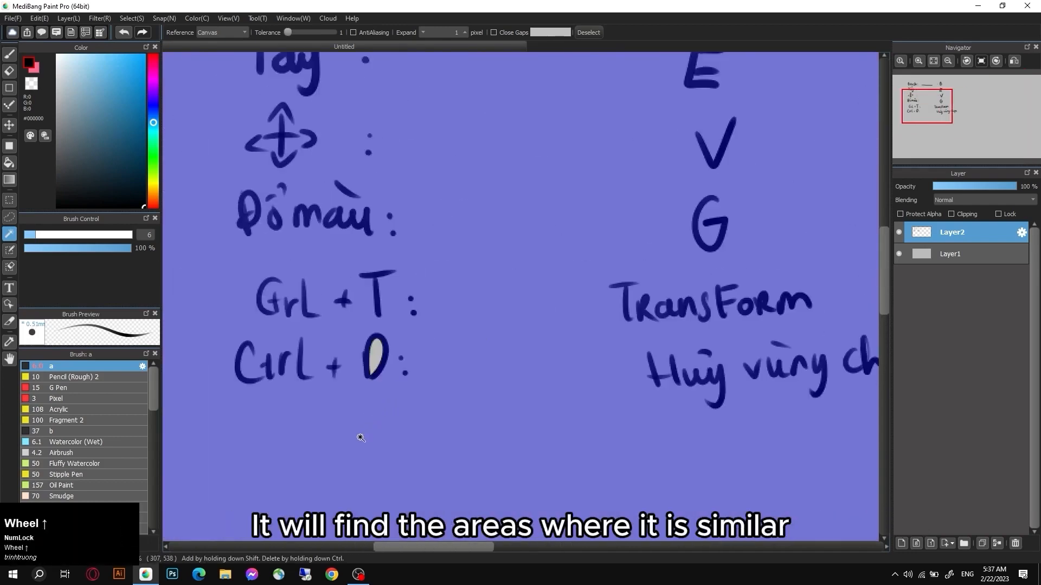
{"action": "left_click", "coordinate": [377, 293]}
{"action": "left_click", "coordinate": [376, 356]}
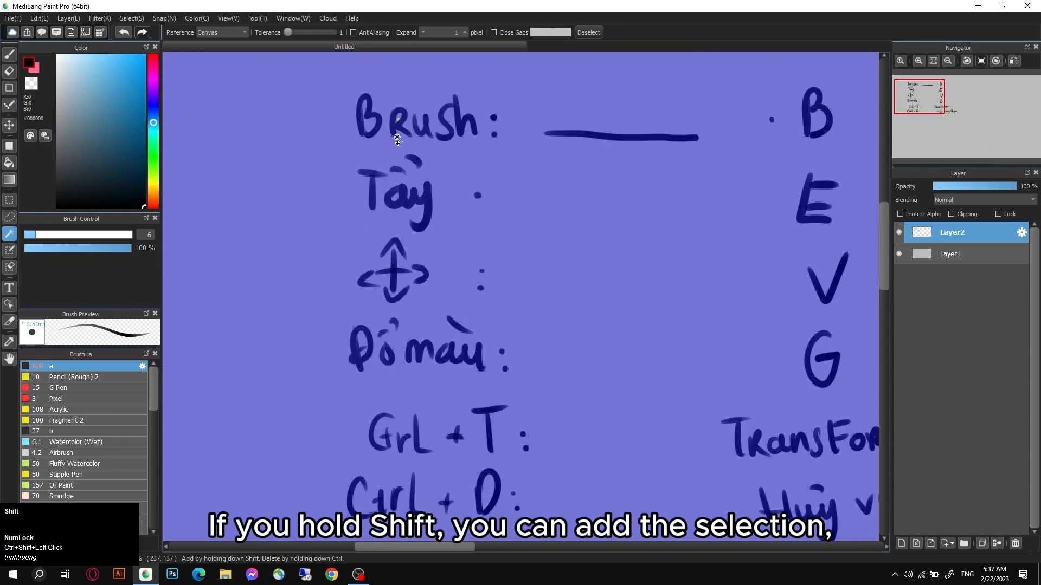
- Add the enclosed areas of the letters in "Brush", "Tẩy" and "Đổ màu" to the Magic Wand selection
{"action": "left_click", "coordinate": [400, 200], "text": "shift"}
{"action": "left_click", "coordinate": [369, 123], "text": "shift"}
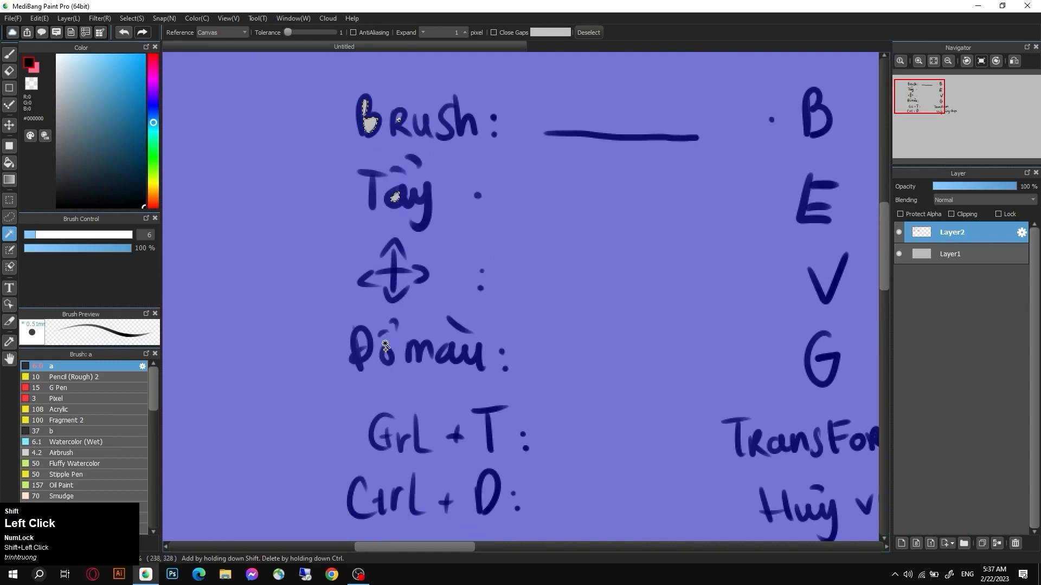
{"action": "left_click", "coordinate": [362, 341], "text": "shift"}
{"action": "left_click", "coordinate": [387, 356], "text": "ctrl"}
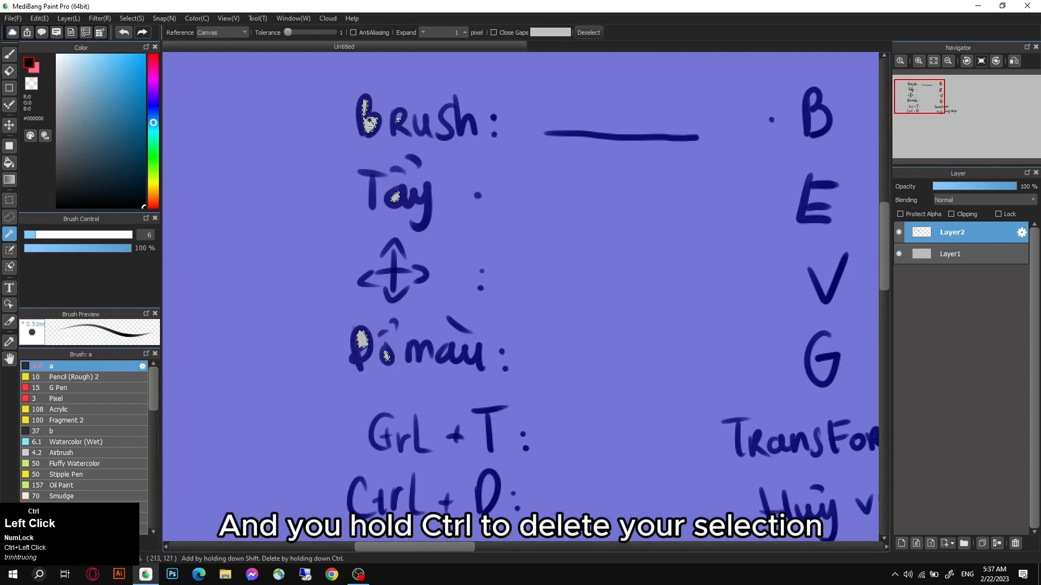
- Subtract the enclosed areas of the B in "Brush" and the letter in "Tẩy" from the selection, and clear the remaining selection
{"action": "left_click", "coordinate": [369, 123], "text": "ctrl"}
{"action": "left_click", "coordinate": [365, 103], "text": "ctrl"}
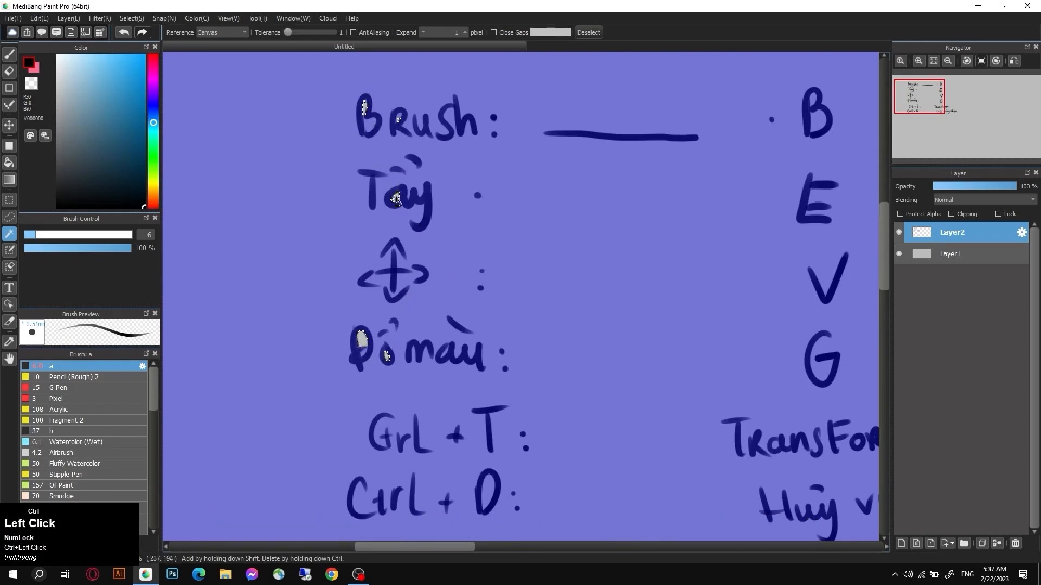
{"action": "left_click", "coordinate": [396, 196], "text": "ctrl"}
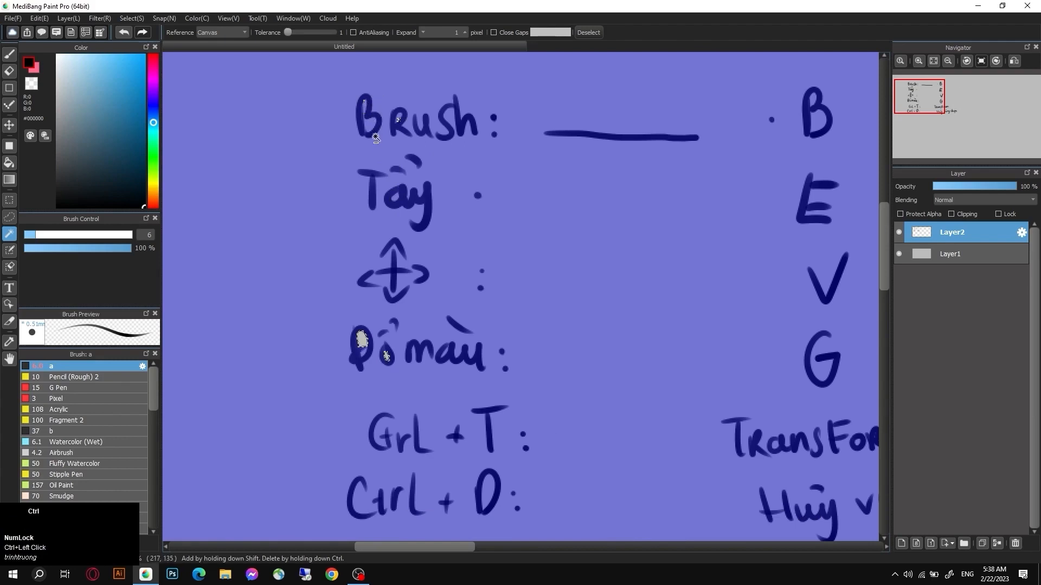
{"action": "key", "text": "ctrl+d"}
- Lasso a small round area on the empty canvas beside the shortcut letters E, V and G
{"action": "left_click_drag", "start_coordinate": [498, 342], "coordinate": [379, 235]}
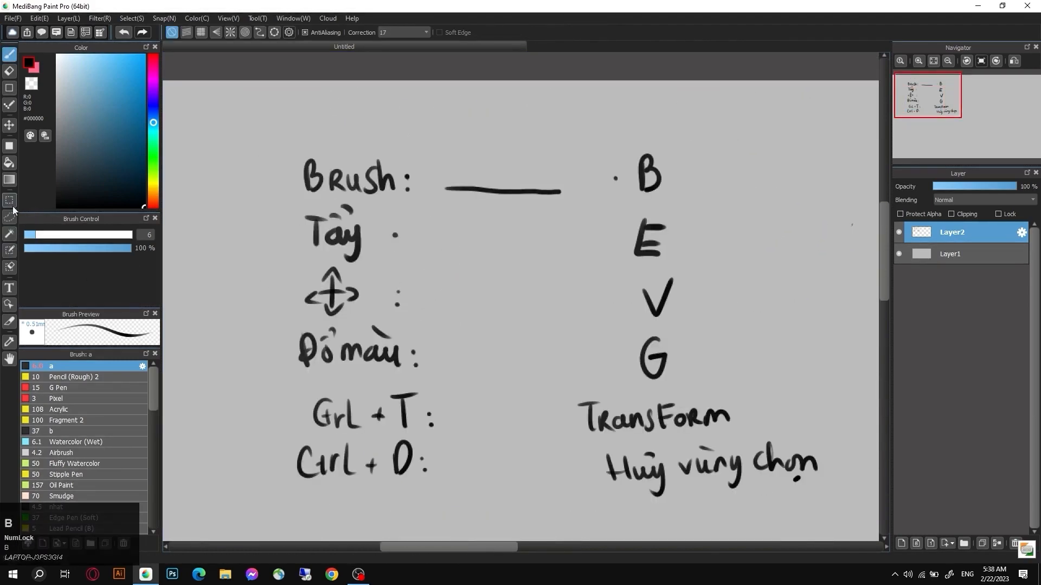
{"action": "left_click_drag", "start_coordinate": [469, 343], "coordinate": [429, 309]}
{"action": "key", "text": "2"}
{"action": "key", "text": "2"}
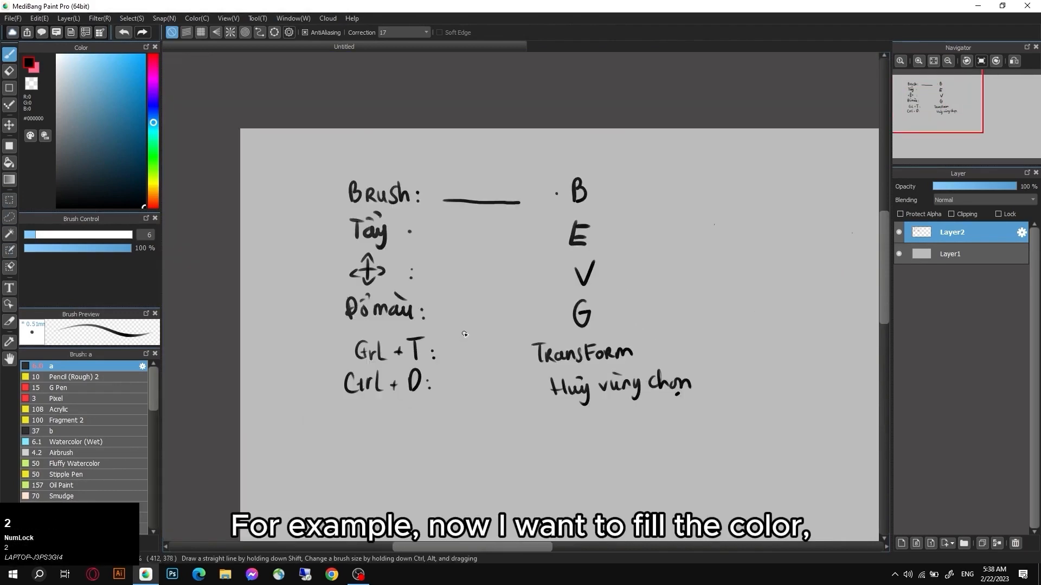
{"action": "left_click", "coordinate": [9, 217]}
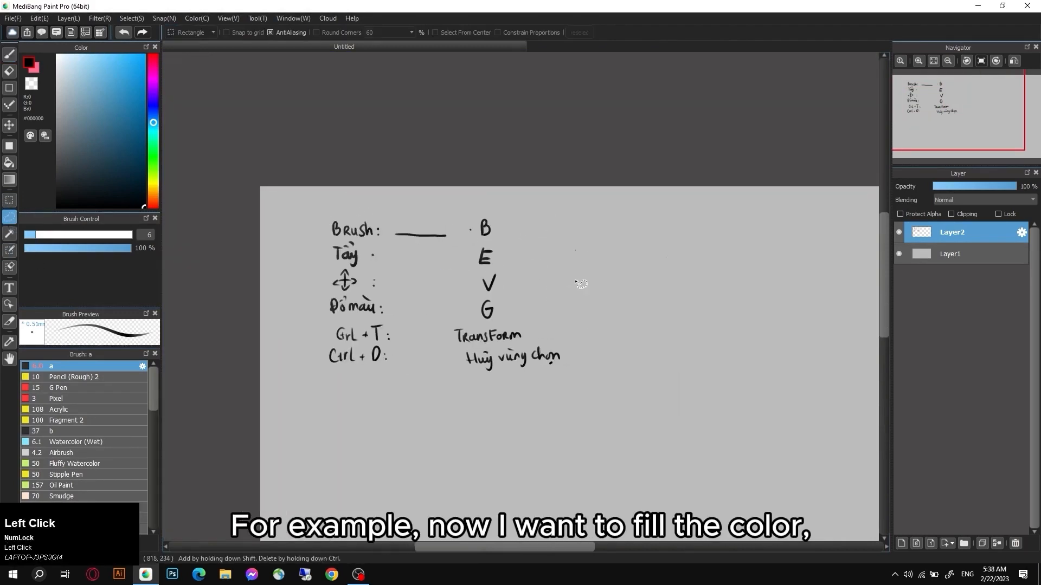
{"action": "mouse_move", "coordinate": [561, 253]}
{"action": "left_mouse_down"}
{"action": "mouse_move", "coordinate": [572, 320]}
{"action": "mouse_move", "coordinate": [600, 274]}
{"action": "mouse_move", "coordinate": [562, 254]}
{"action": "left_mouse_up"}
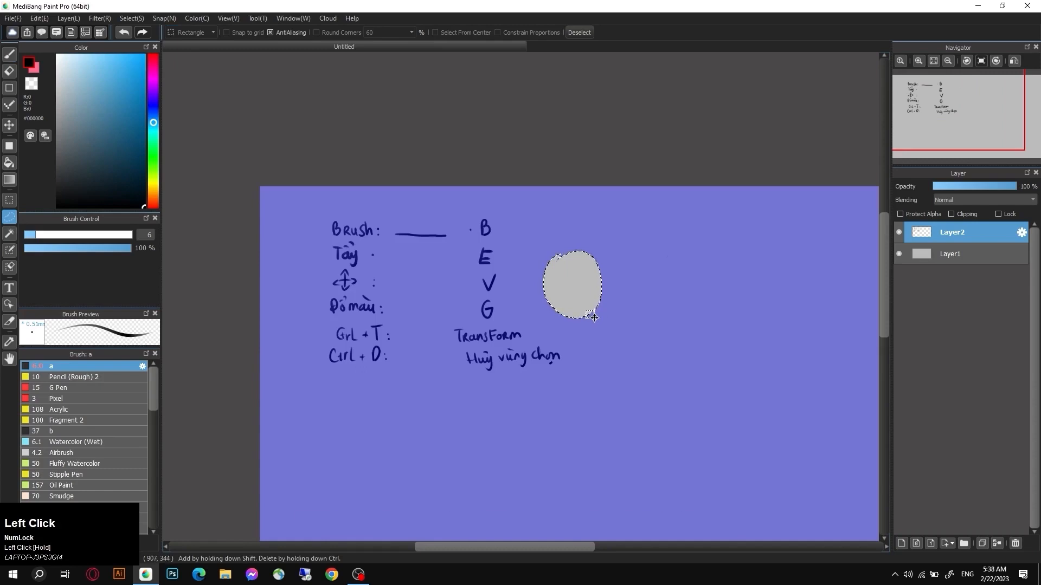
- Fill the round selection with black using the Bucket tool, clear the selection, and undo the fill
{"action": "key", "text": "b"}
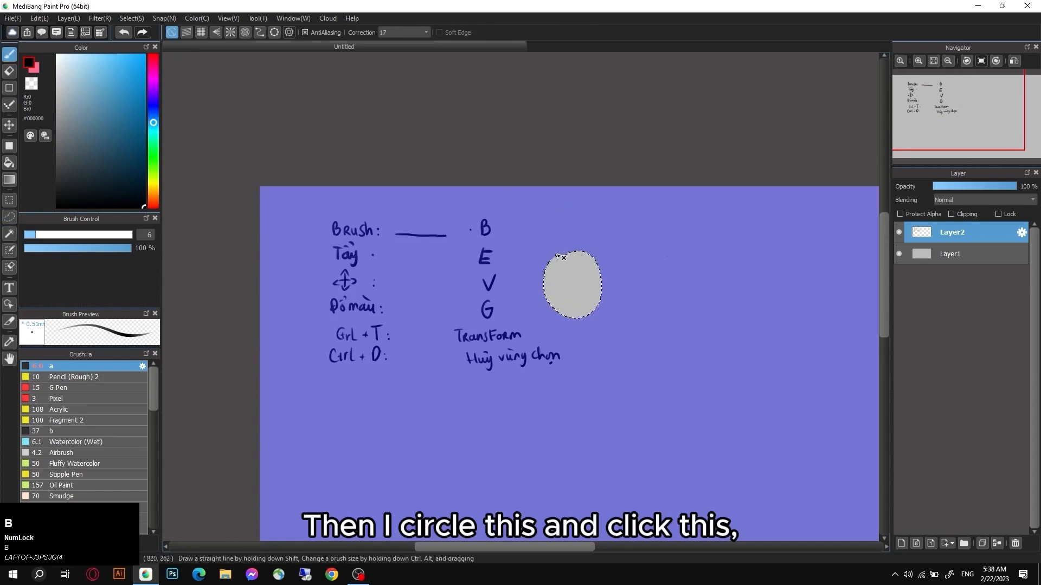
{"action": "key", "text": "g"}
{"action": "left_click", "coordinate": [585, 274]}
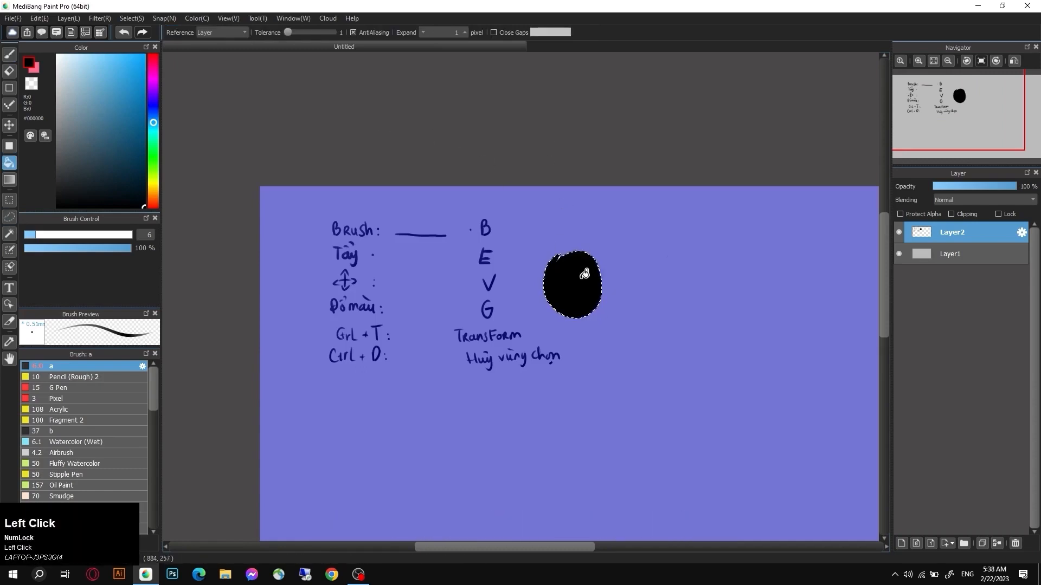
{"action": "key", "text": "ctrl+d"}
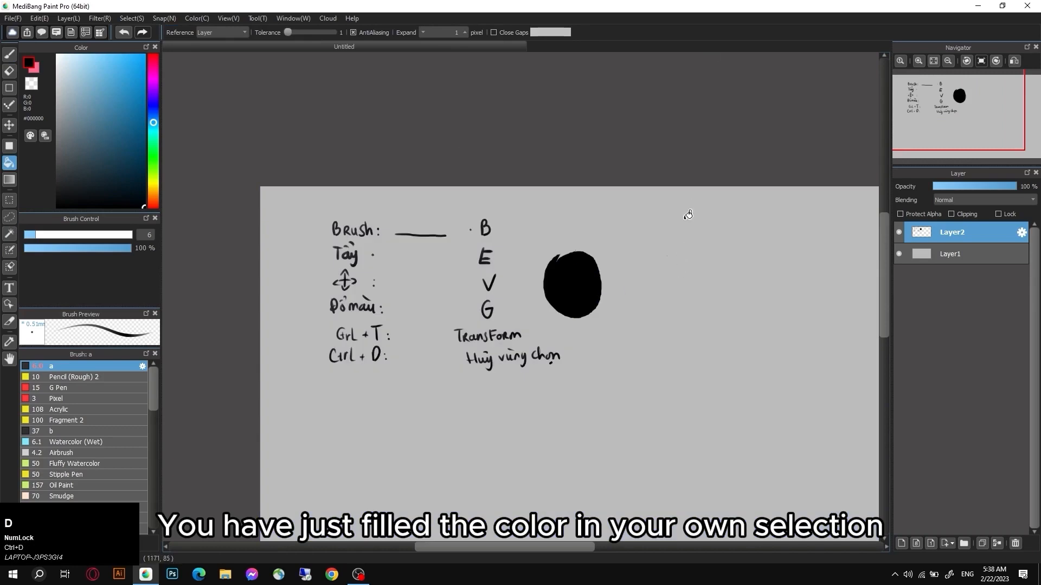
{"action": "key", "text": "ctrl+z"}
{"action": "key", "text": "ctrl+z"}
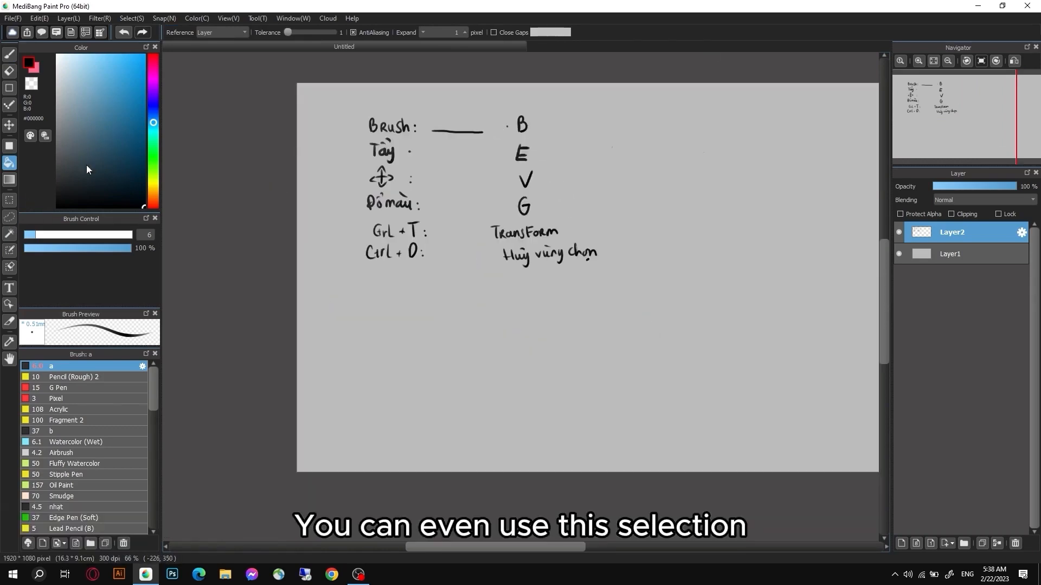
- Lasso the right-hand column of handwritten letters and descriptions, delete its contents from Layer2, and clear the selection
{"action": "left_click", "coordinate": [9, 216]}
{"action": "mouse_move", "coordinate": [506, 101]}
{"action": "left_mouse_down"}
{"action": "mouse_move", "coordinate": [477, 240]}
{"action": "mouse_move", "coordinate": [596, 307]}
{"action": "mouse_move", "coordinate": [579, 147]}
{"action": "mouse_move", "coordinate": [516, 88]}
{"action": "left_mouse_up"}
{"action": "key", "text": "Delete"}
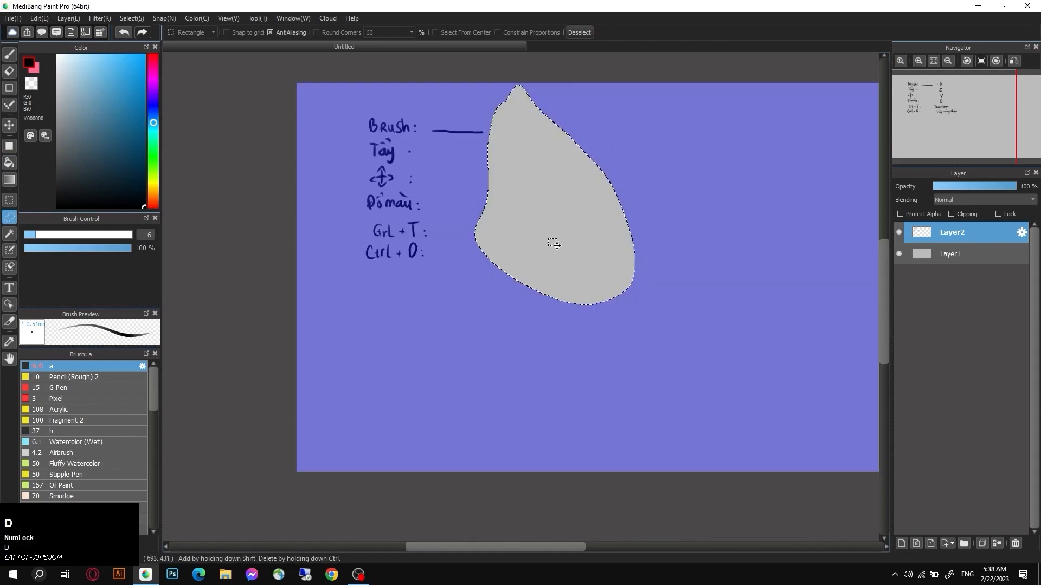
{"action": "key", "text": "ctrl+d"}
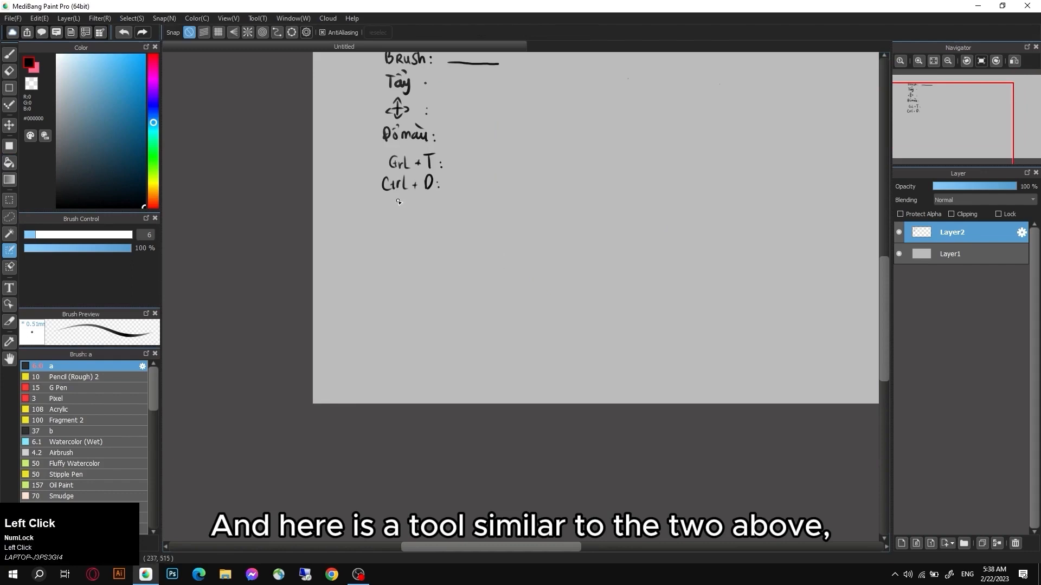
- Prepare the Select Pen for painting a selection by setting its size to 18 and shifting the colour to a near-black red
{"action": "left_click", "coordinate": [64, 236]}
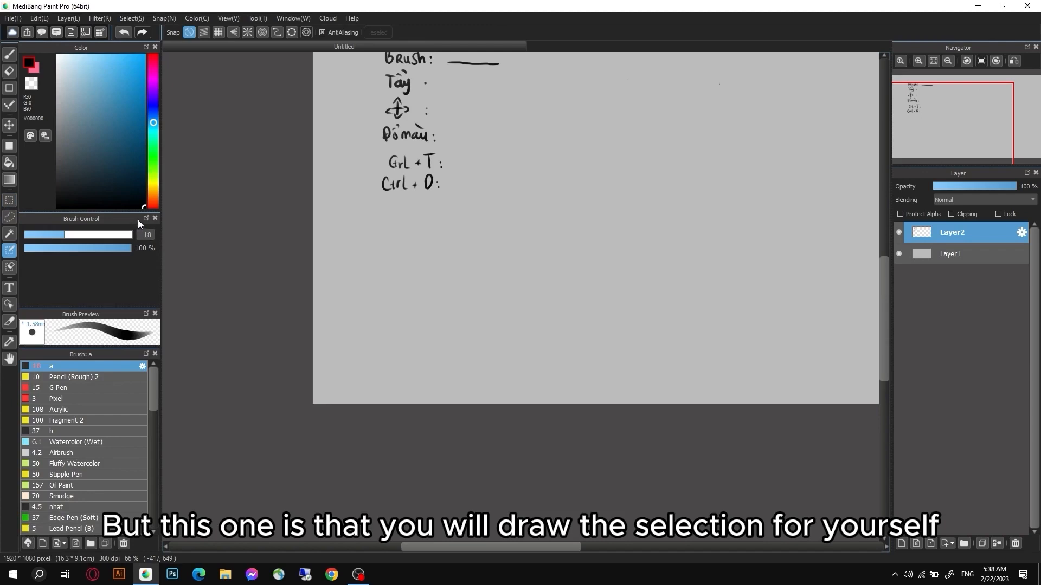
{"action": "left_click_drag", "start_coordinate": [155, 185], "coordinate": [154, 208]}
{"action": "mouse_move", "coordinate": [129, 124]}
{"action": "left_mouse_down"}
{"action": "mouse_move", "coordinate": [147, 59]}
{"action": "mouse_move", "coordinate": [127, 207]}
{"action": "left_mouse_up"}
{"action": "key", "text": "space"}
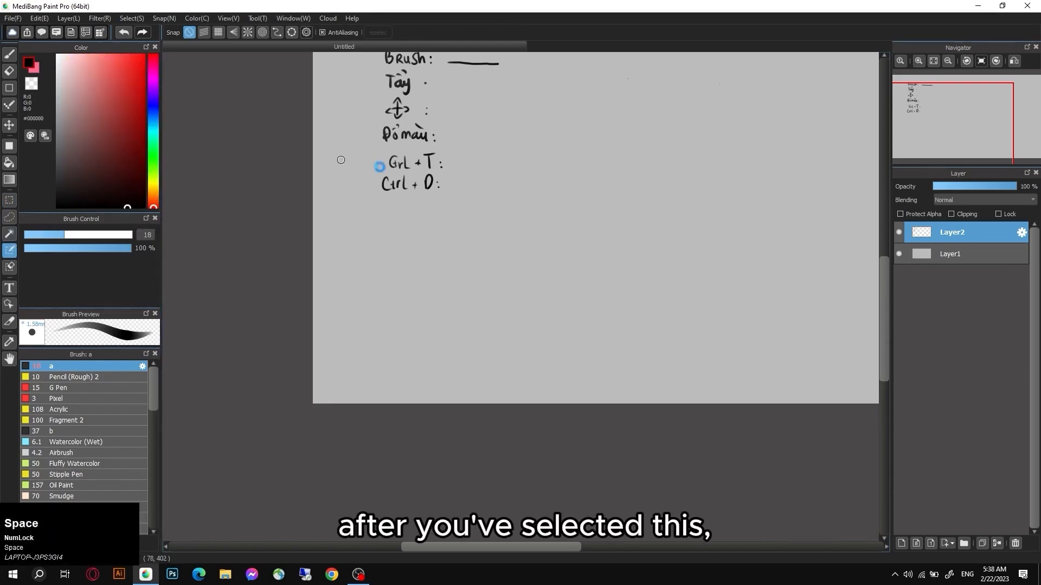
- Paint a selection over the handwritten word "Brush:" with the Select Pen and switch to the Bucket tool
{"action": "left_click_drag", "start_coordinate": [428, 223], "coordinate": [387, 423]}
{"action": "left_click_drag", "start_coordinate": [349, 254], "coordinate": [352, 254]}
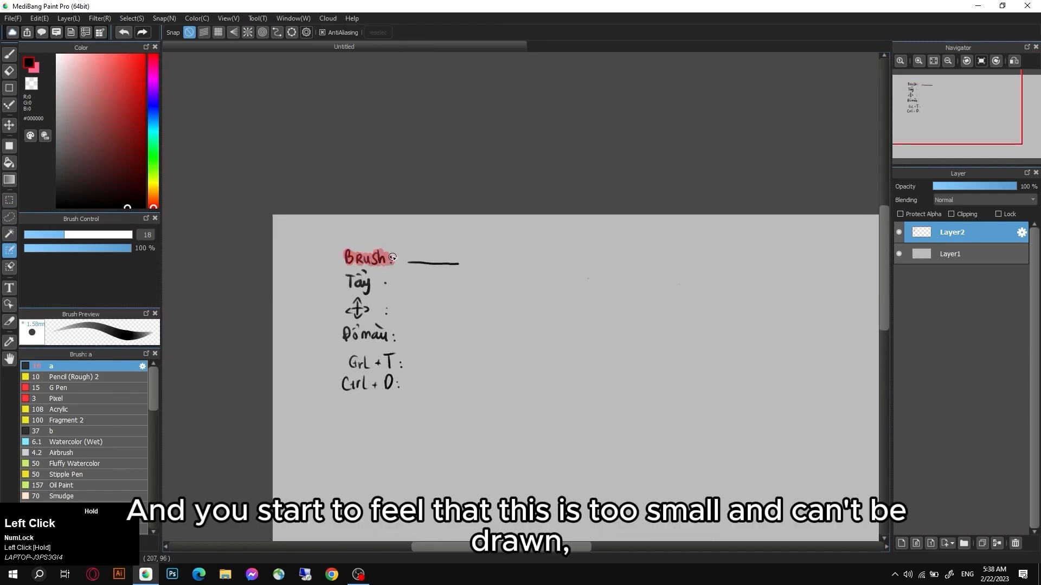
{"action": "mouse_move", "coordinate": [349, 258]}
{"action": "left_mouse_down"}
{"action": "mouse_move", "coordinate": [391, 256]}
{"action": "mouse_move", "coordinate": [374, 264]}
{"action": "left_mouse_up"}
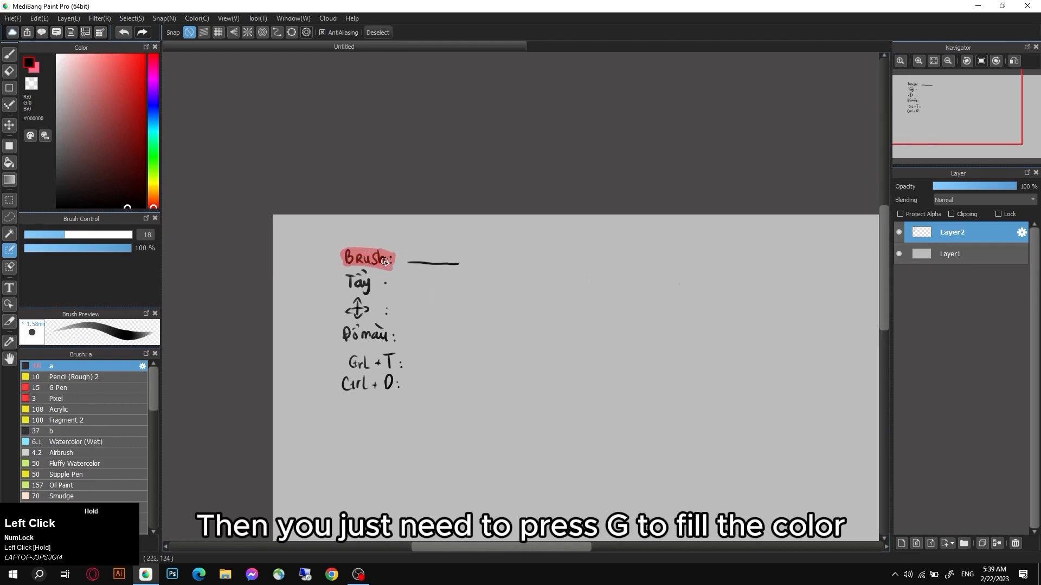
{"action": "key", "text": "g"}
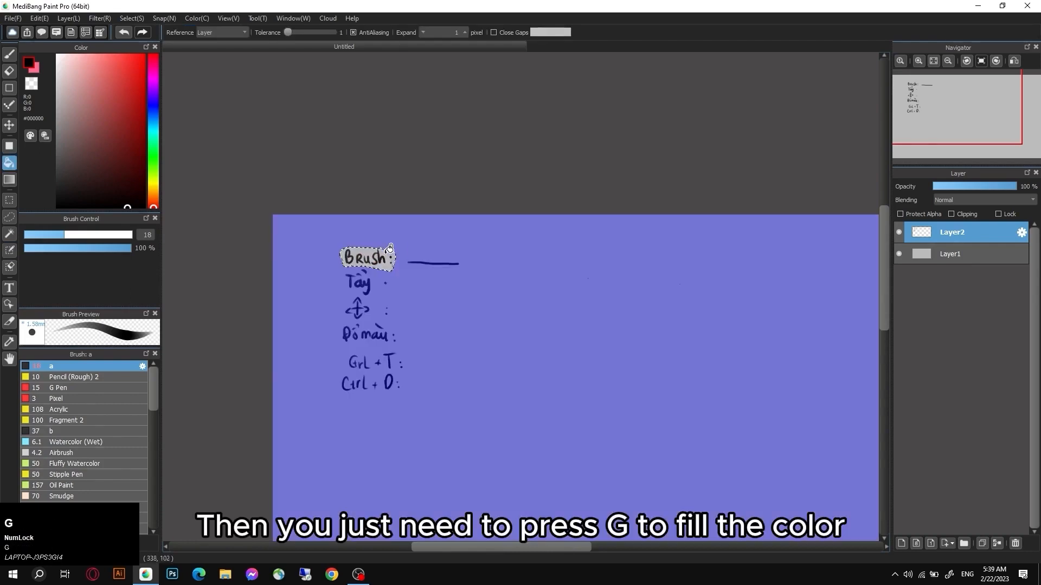
- Try moving the selected word "Brush:" up and to the left with Transform, and cancel the transformation
{"action": "key", "text": "ctrl+t"}
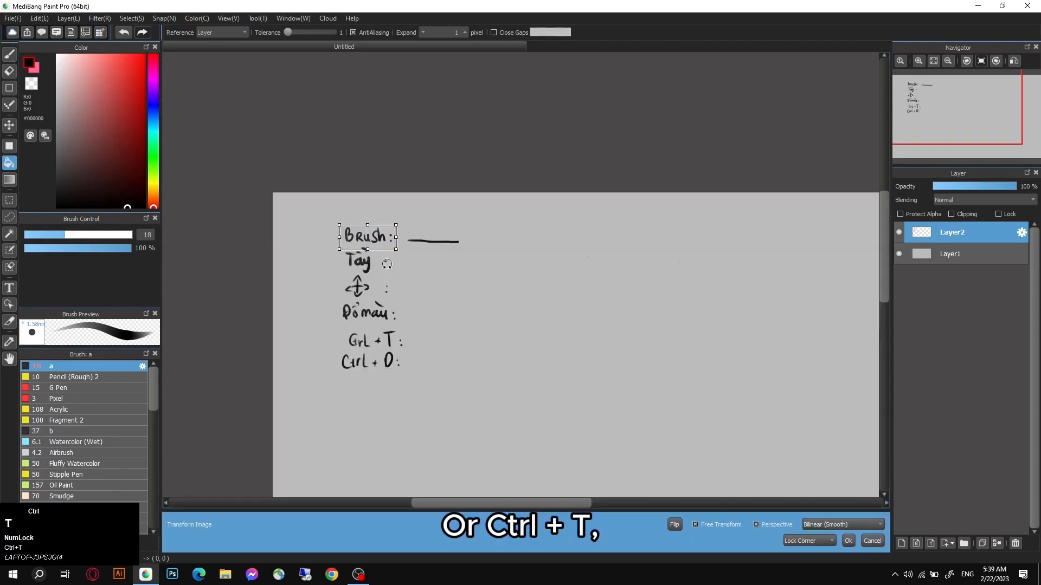
{"action": "mouse_move", "coordinate": [366, 234]}
{"action": "left_mouse_down"}
{"action": "mouse_move", "coordinate": [362, 198]}
{"action": "mouse_move", "coordinate": [382, 218]}
{"action": "mouse_move", "coordinate": [598, 276]}
{"action": "mouse_move", "coordinate": [508, 242]}
{"action": "mouse_move", "coordinate": [368, 237]}
{"action": "left_mouse_up"}
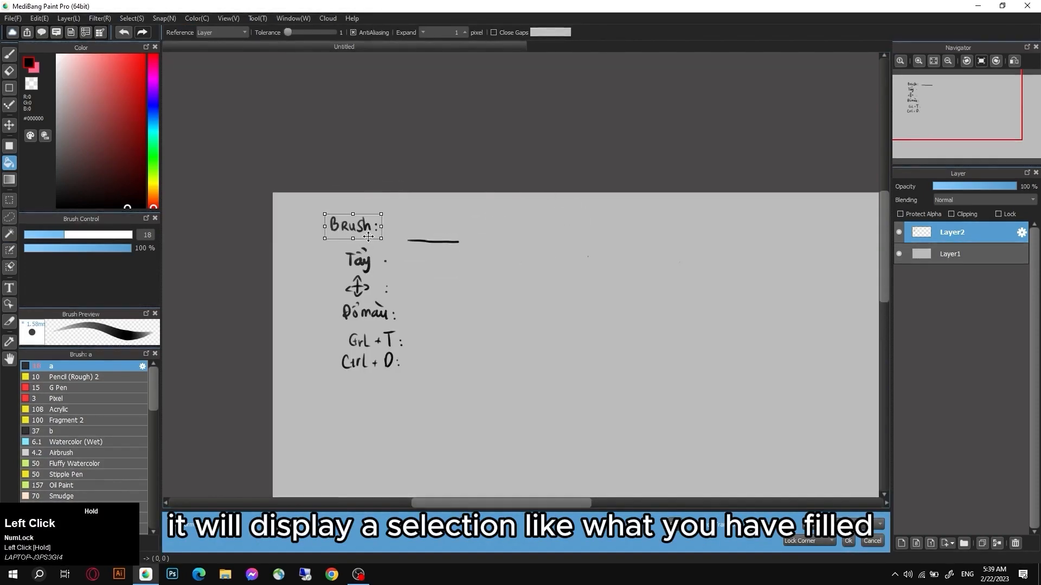
{"action": "left_click", "coordinate": [877, 543]}
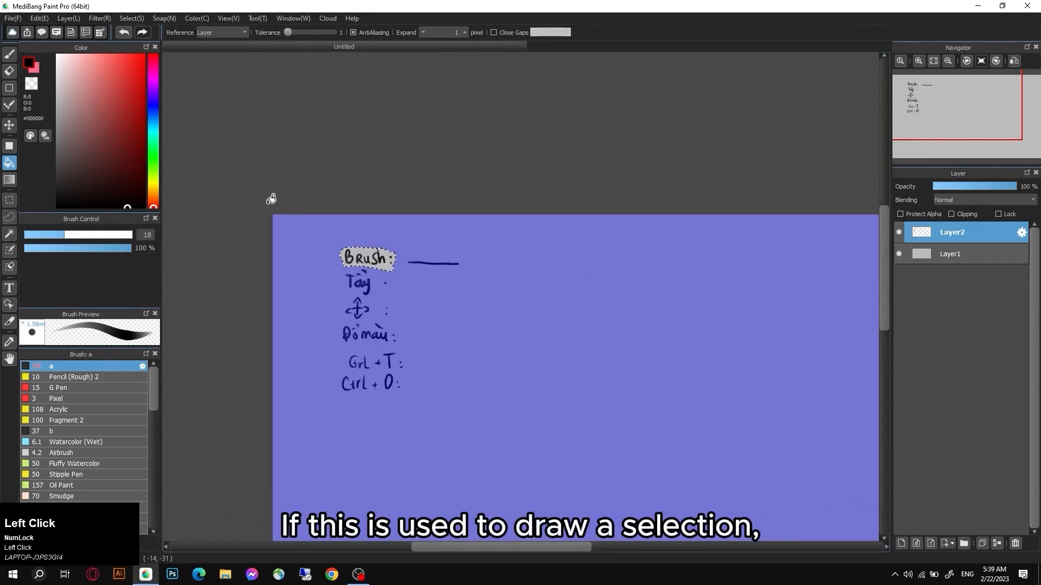
- Remove part of the selection over "Brush:" with the Select Eraser and clear the remaining selection
{"action": "left_click", "coordinate": [10, 248]}
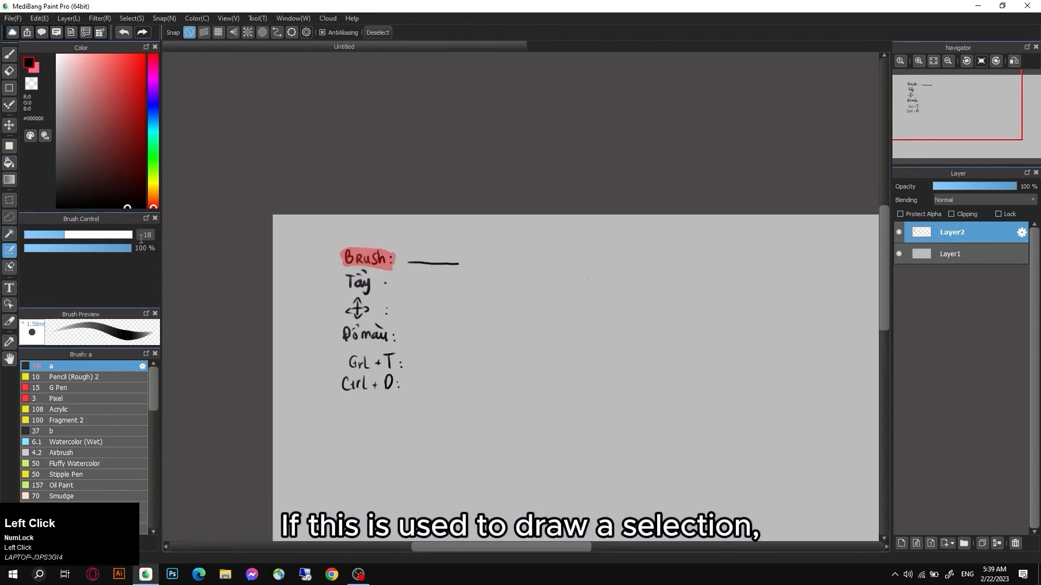
{"action": "left_click", "coordinate": [10, 267]}
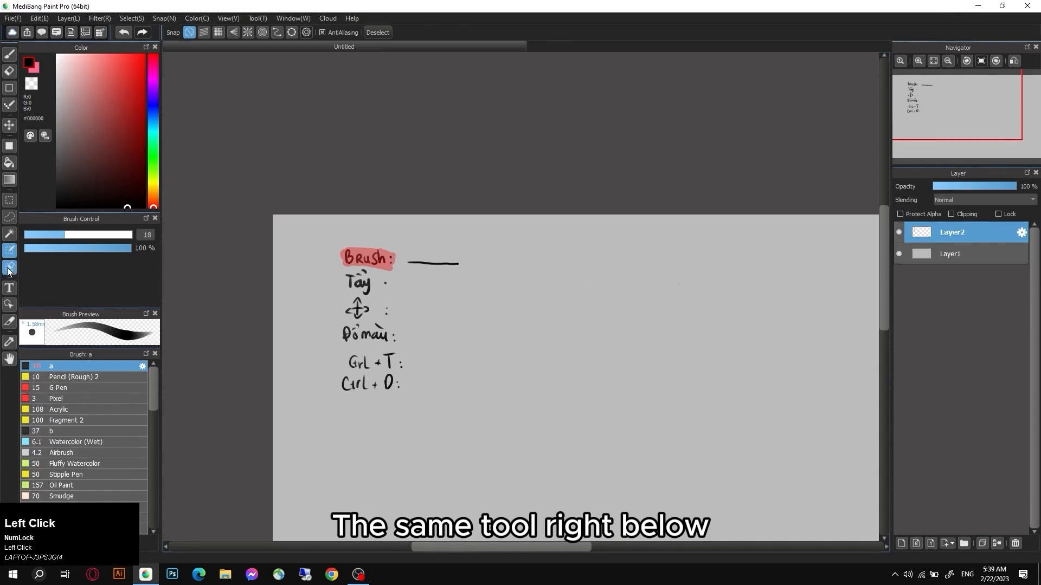
{"action": "mouse_move", "coordinate": [385, 247]}
{"action": "left_mouse_down"}
{"action": "mouse_move", "coordinate": [394, 271]}
{"action": "mouse_move", "coordinate": [393, 247]}
{"action": "mouse_move", "coordinate": [384, 240]}
{"action": "mouse_move", "coordinate": [381, 264]}
{"action": "mouse_move", "coordinate": [371, 249]}
{"action": "mouse_move", "coordinate": [383, 274]}
{"action": "mouse_move", "coordinate": [348, 253]}
{"action": "left_mouse_up"}
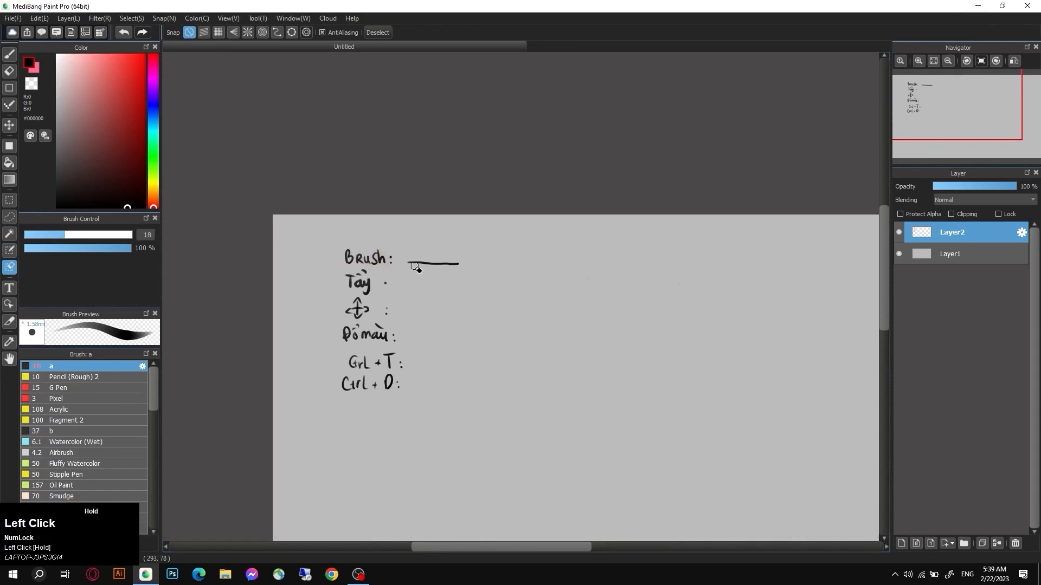
{"action": "left_click", "coordinate": [9, 287]}
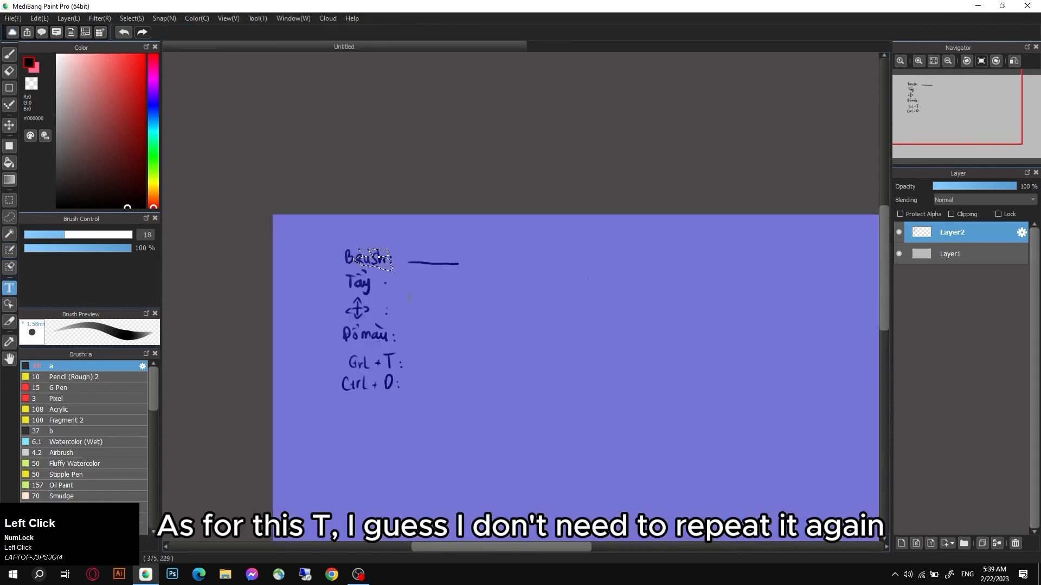
{"action": "key", "text": "ctrl+d"}
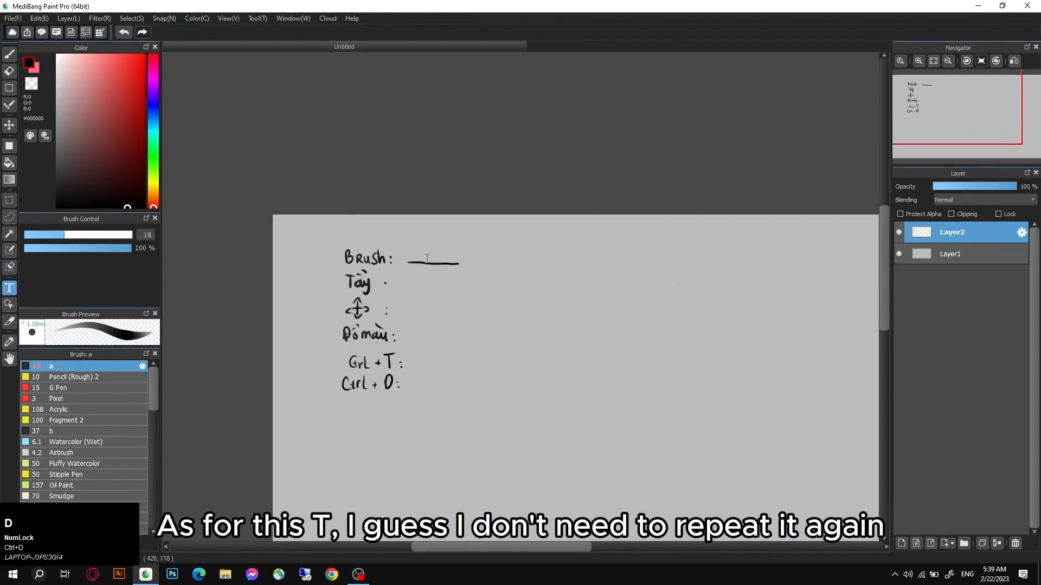
- Open the text settings for a new text below "Ctrl + D:" and close them without adding text
{"action": "key", "text": "space"}
{"action": "left_click_drag", "start_coordinate": [414, 383], "coordinate": [457, 252]}
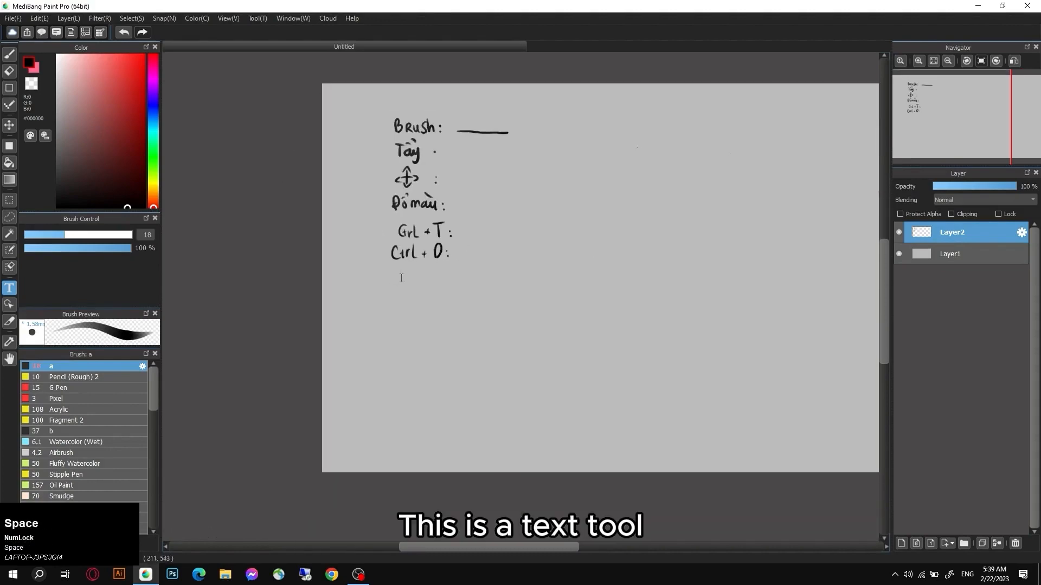
{"action": "left_click", "coordinate": [422, 285]}
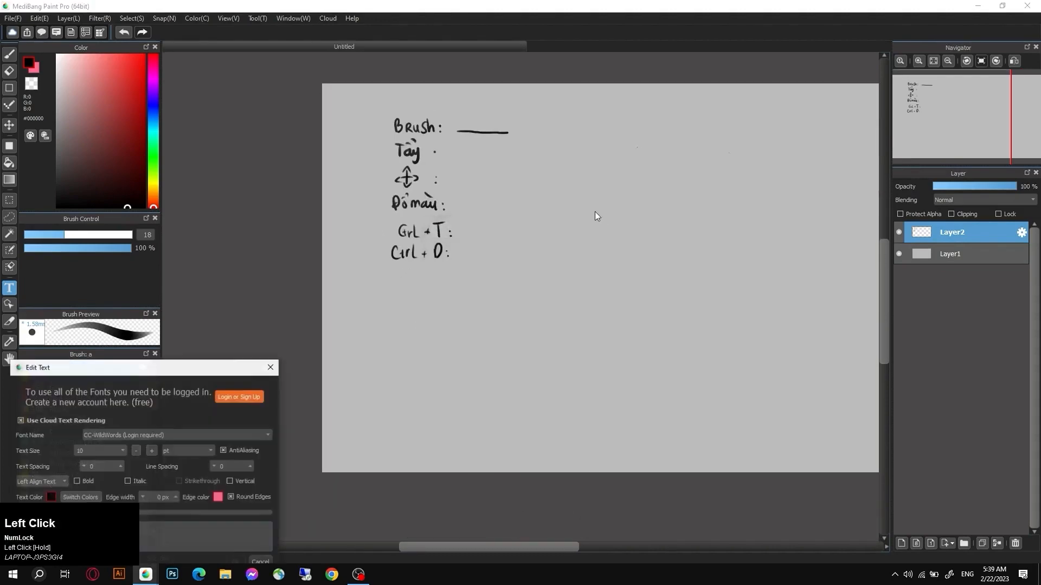
{"action": "left_click_drag", "start_coordinate": [161, 371], "coordinate": [541, 174]}
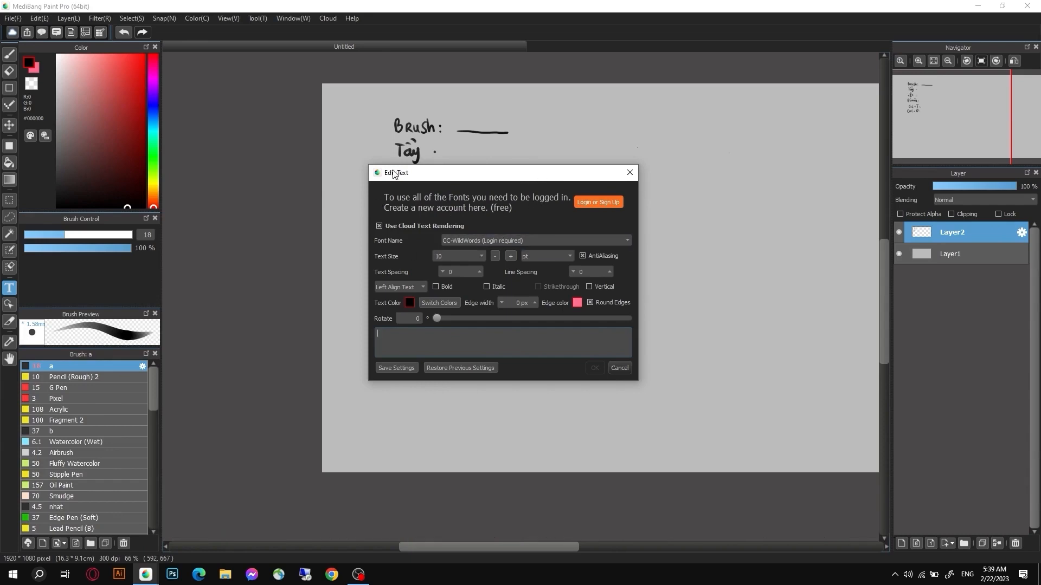
{"action": "left_click", "coordinate": [633, 177]}
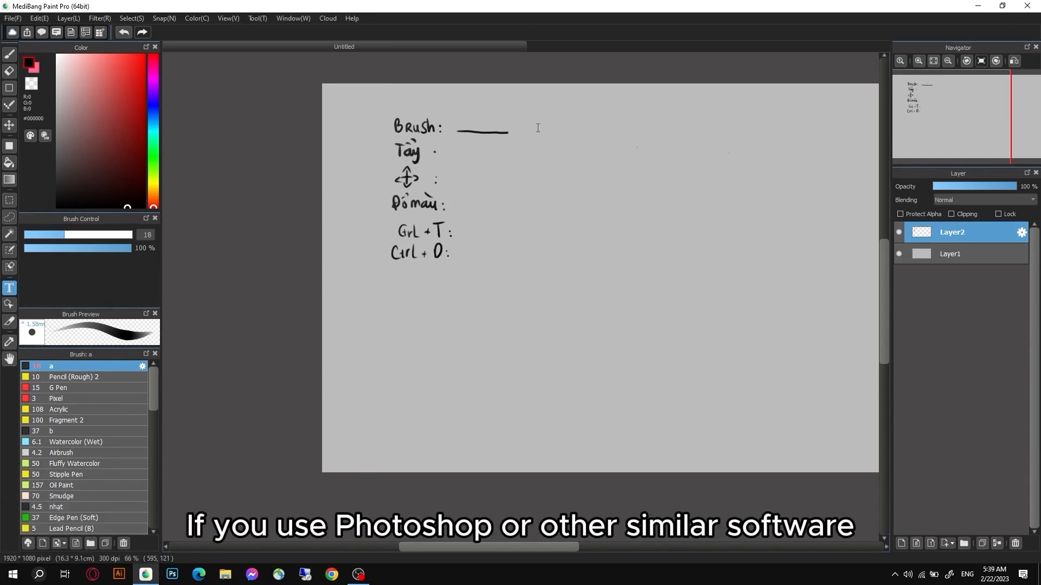
- Paint a solid muted teal oval in the empty area right of the notes with brush size 48
{"action": "left_click", "coordinate": [9, 342]}
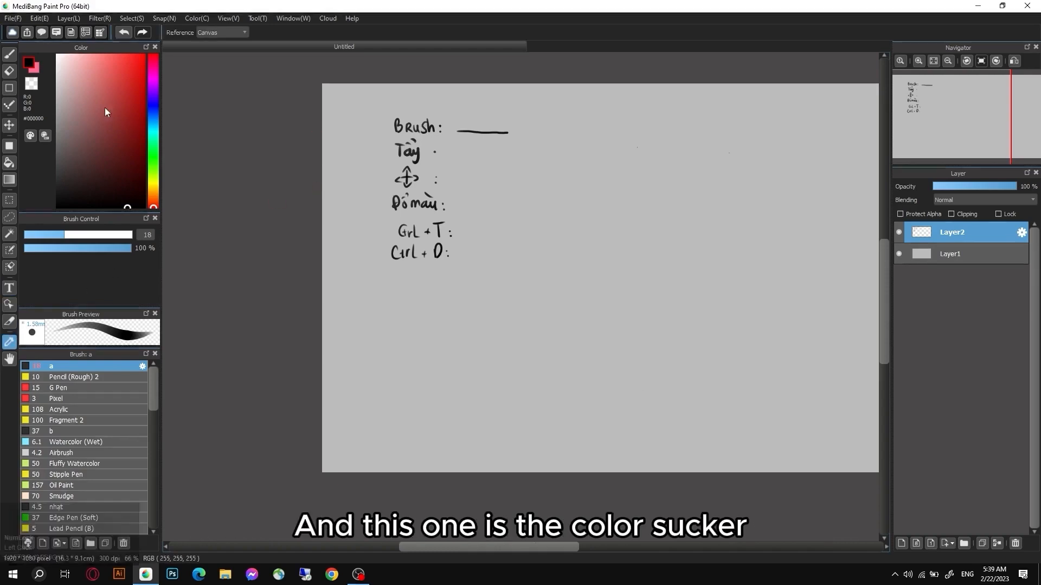
{"action": "key", "text": "b"}
{"action": "left_click", "coordinate": [152, 126]}
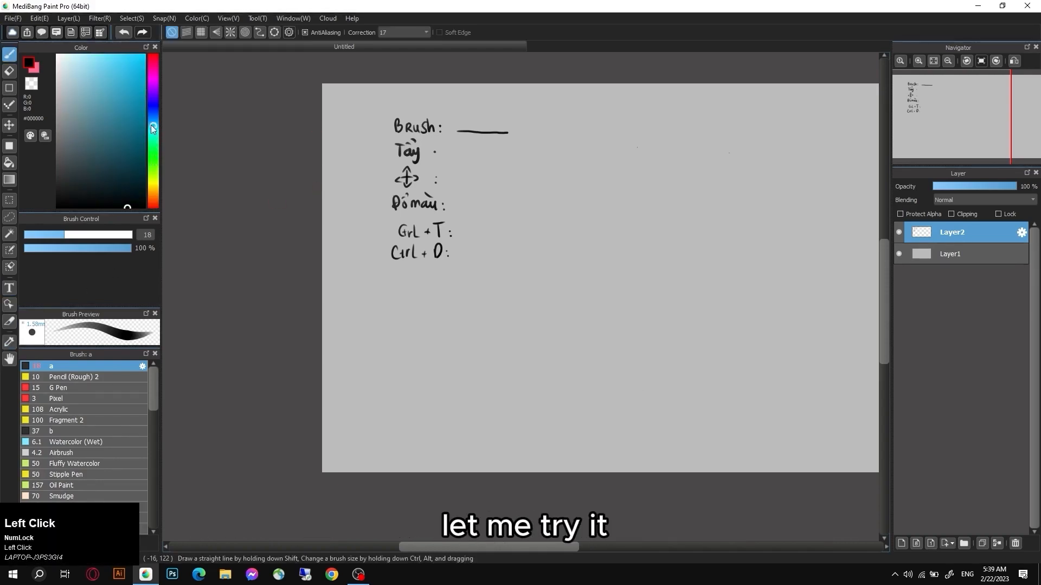
{"action": "left_click", "coordinate": [104, 235]}
{"action": "left_click", "coordinate": [95, 134]}
{"action": "mouse_move", "coordinate": [672, 133]}
{"action": "left_mouse_down"}
{"action": "mouse_move", "coordinate": [647, 153]}
{"action": "mouse_move", "coordinate": [655, 200]}
{"action": "mouse_move", "coordinate": [706, 162]}
{"action": "mouse_move", "coordinate": [668, 169]}
{"action": "mouse_move", "coordinate": [663, 141]}
{"action": "left_mouse_up"}
- Paint a purple oval that overlaps the teal oval's right side
{"action": "left_click", "coordinate": [153, 97]}
{"action": "left_click", "coordinate": [119, 74]}
{"action": "left_click", "coordinate": [113, 57]}
- Paint a thick red (#EE3A3A) diagonal stroke across both ovals, running down to the right
{"action": "left_click", "coordinate": [153, 54]}
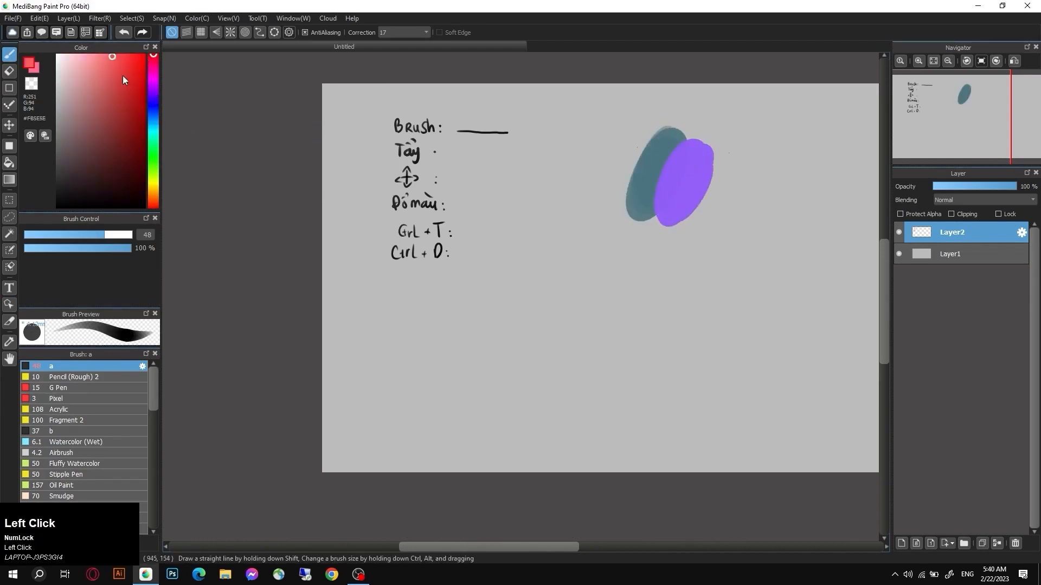
{"action": "left_click", "coordinate": [123, 65]}
{"action": "left_click_drag", "start_coordinate": [577, 121], "coordinate": [801, 307]}
{"action": "left_click_drag", "start_coordinate": [695, 217], "coordinate": [751, 264]}
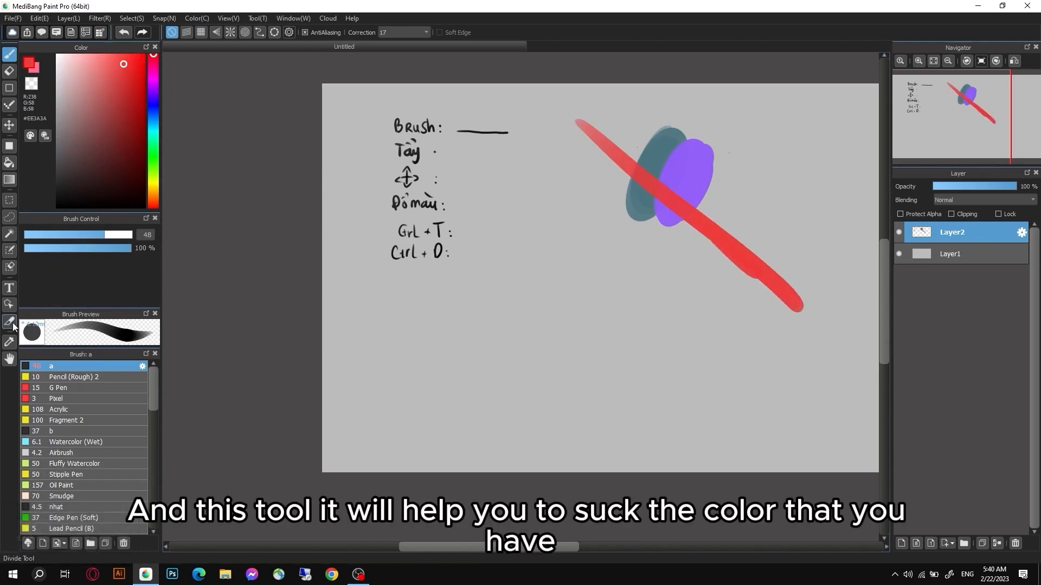
- Sample the purple oval's color and draw a black looping squiggle right of the notes with brush size 10.3
{"action": "left_click", "coordinate": [9, 341]}
{"action": "left_click", "coordinate": [674, 165]}
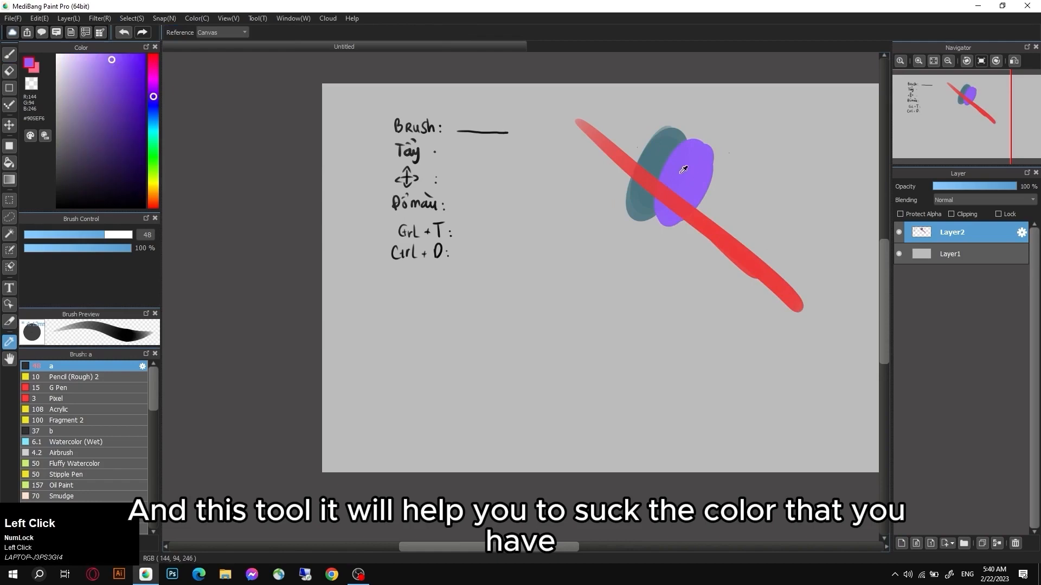
{"action": "key", "text": "b"}
{"action": "left_click", "coordinate": [145, 208]}
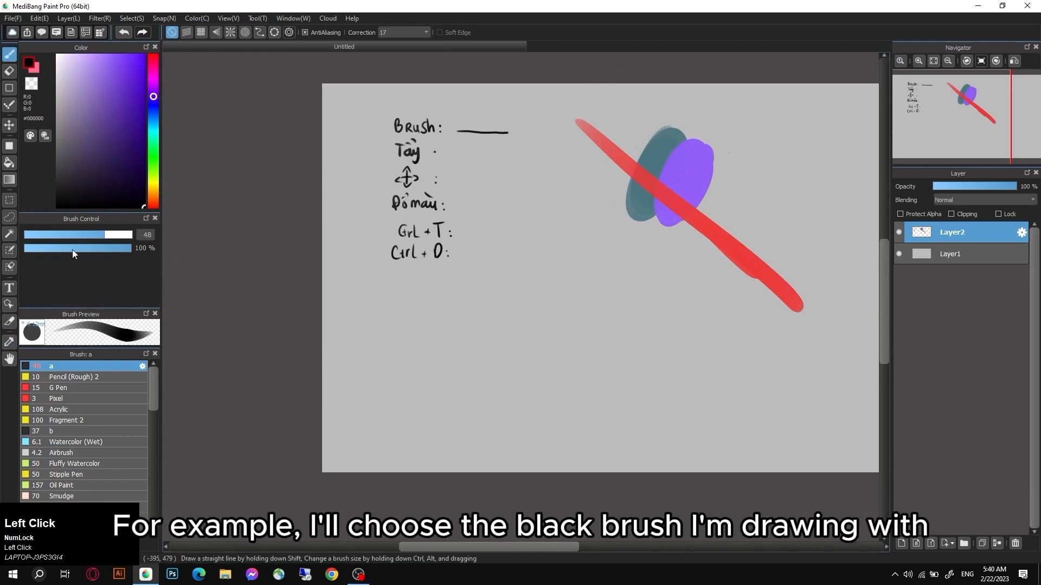
{"action": "left_click_drag", "start_coordinate": [66, 237], "coordinate": [45, 236]}
{"action": "mouse_move", "coordinate": [499, 264]}
{"action": "left_mouse_down"}
{"action": "mouse_move", "coordinate": [569, 272]}
{"action": "mouse_move", "coordinate": [584, 290]}
{"action": "left_mouse_up"}
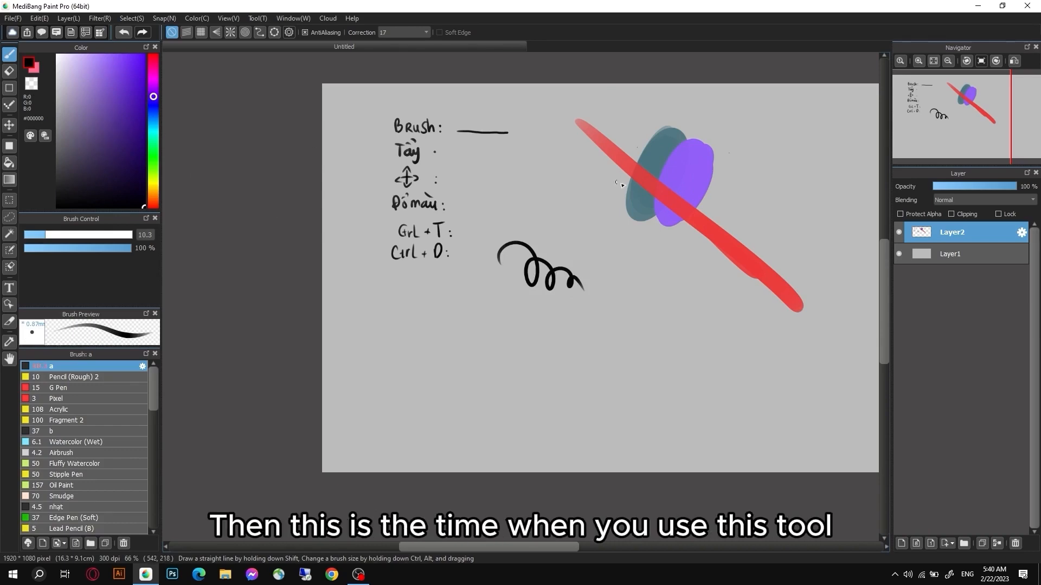
- Sample the purple oval's color and draw a purple squiggle below the black one
{"action": "left_click", "coordinate": [9, 342]}
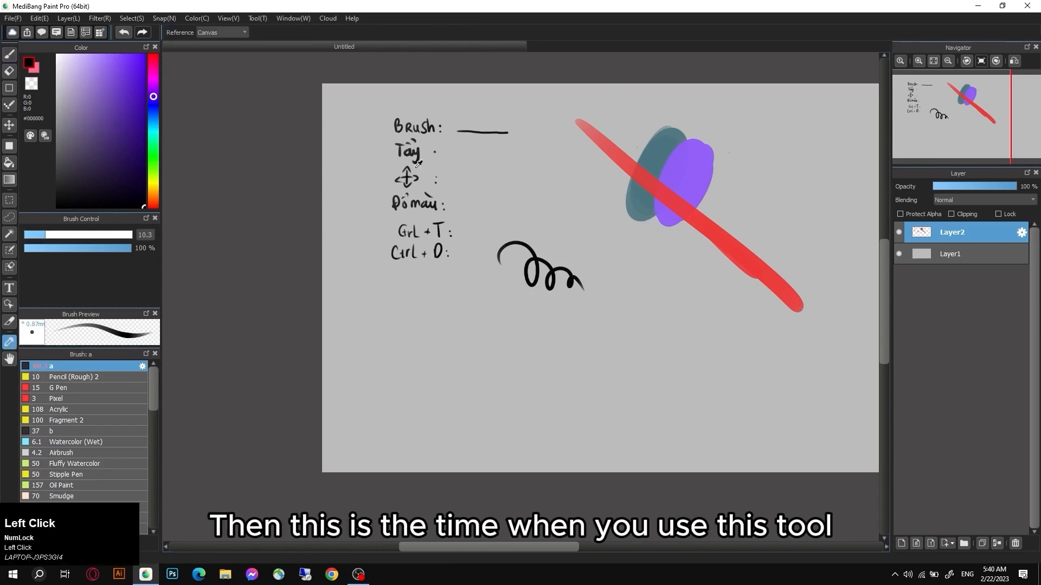
{"action": "left_click", "coordinate": [700, 164]}
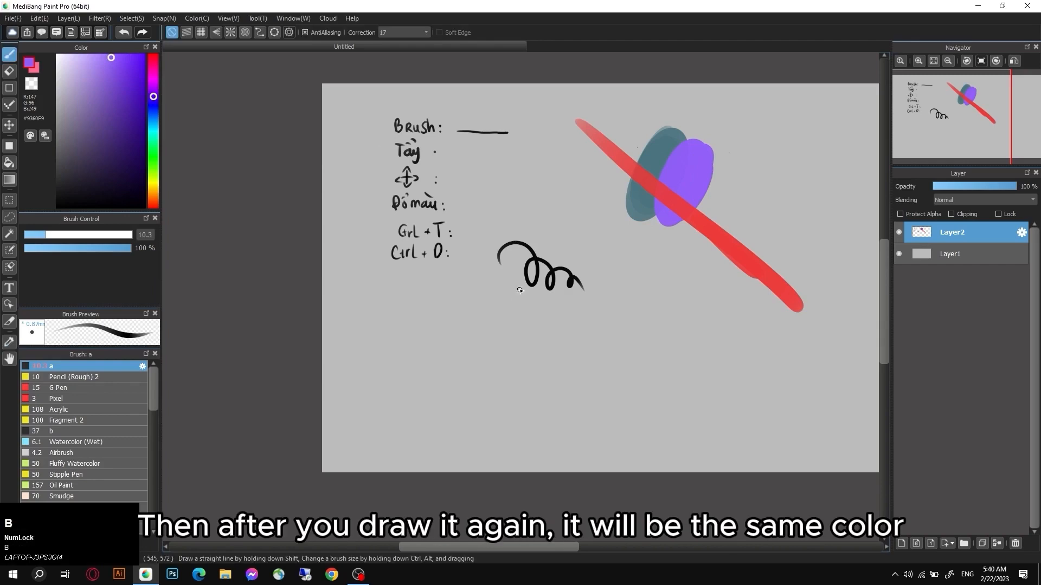
{"action": "key", "text": "b"}
{"action": "mouse_move", "coordinate": [495, 308]}
{"action": "left_mouse_down"}
{"action": "mouse_move", "coordinate": [516, 334]}
{"action": "mouse_move", "coordinate": [593, 297]}
{"action": "mouse_move", "coordinate": [600, 318]}
{"action": "left_mouse_up"}
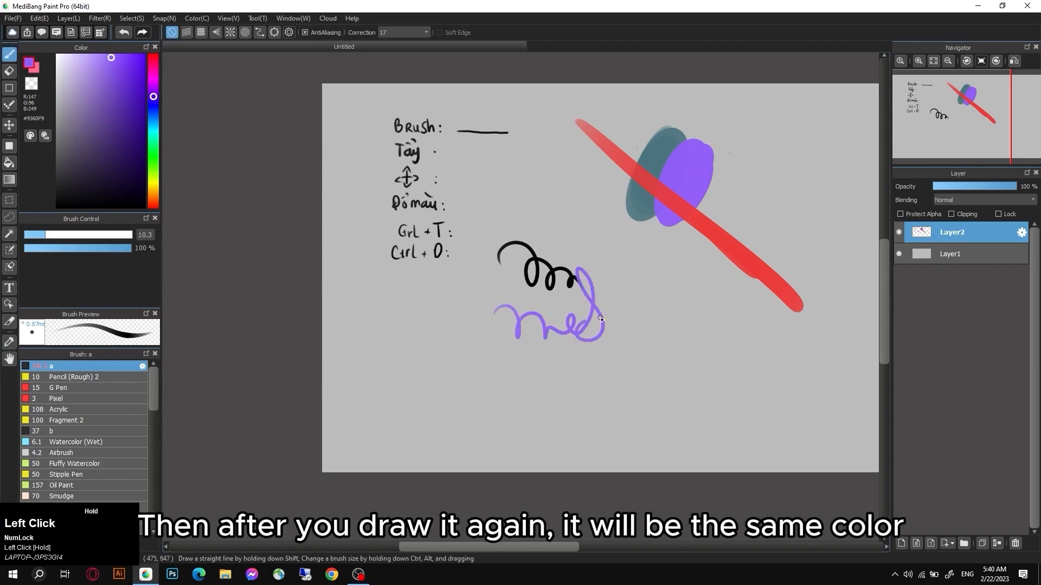
- Sample black from the notes and handwrite "Hút màu: Alt" below "Ctrl + D:"
{"action": "left_click", "coordinate": [403, 255], "text": "alt"}
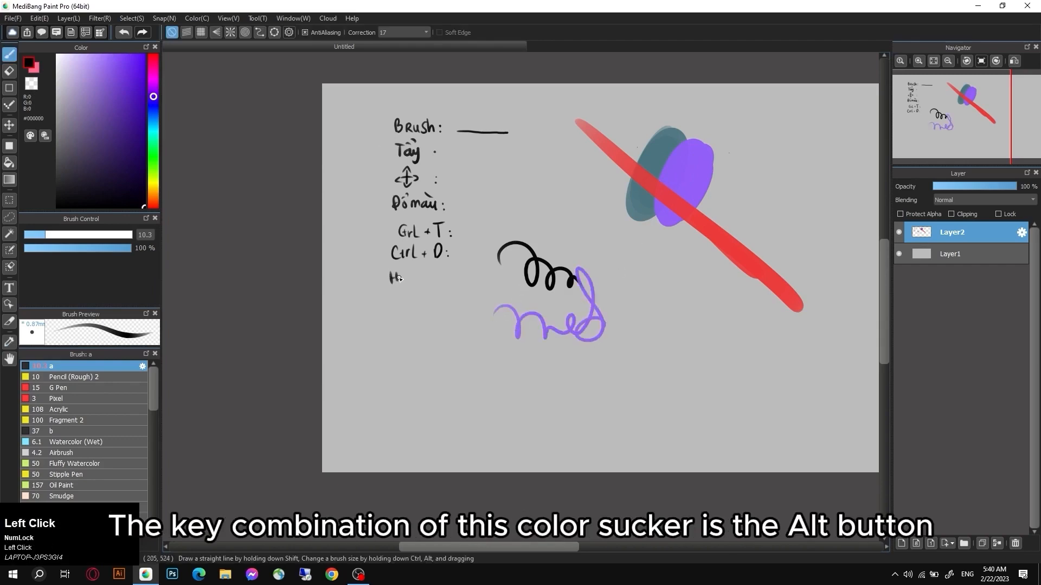
{"action": "left_click_drag", "start_coordinate": [400, 276], "coordinate": [406, 282]}
{"action": "left_click_drag", "start_coordinate": [409, 273], "coordinate": [412, 277]}
{"action": "mouse_move", "coordinate": [408, 264]}
{"action": "left_mouse_down"}
{"action": "mouse_move", "coordinate": [424, 280]}
{"action": "mouse_move", "coordinate": [474, 283]}
{"action": "left_mouse_up"}
{"action": "left_click_drag", "start_coordinate": [477, 266], "coordinate": [479, 282]}
{"action": "left_click_drag", "start_coordinate": [485, 268], "coordinate": [486, 281]}
{"action": "left_click_drag", "start_coordinate": [481, 273], "coordinate": [488, 271]}
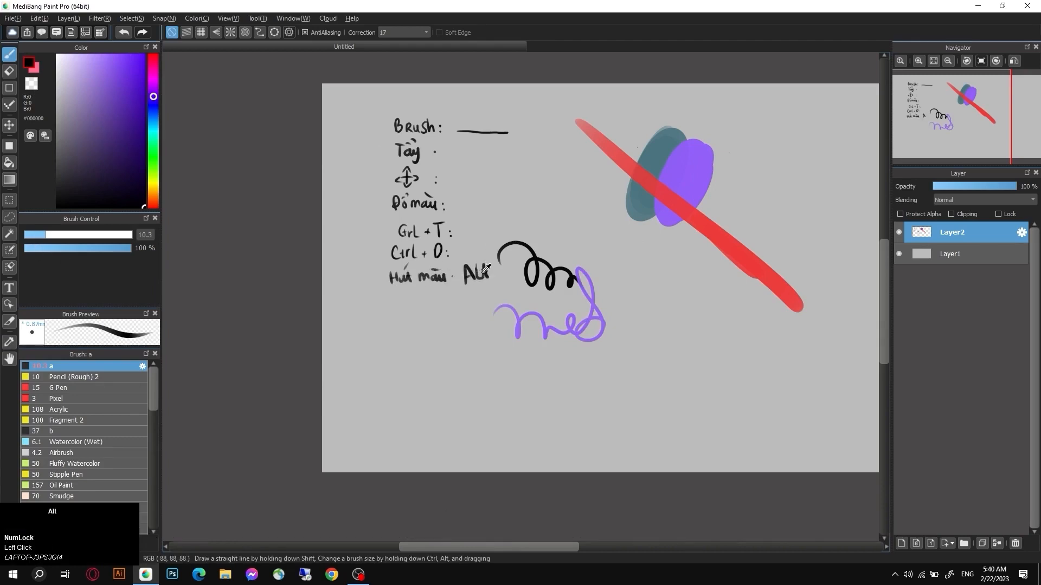
- Sample the teal, purple and red paint in turn and draw a small squiggle in each color below the ovals
{"action": "key", "text": "alt"}
{"action": "left_click", "coordinate": [657, 152], "text": "alt"}
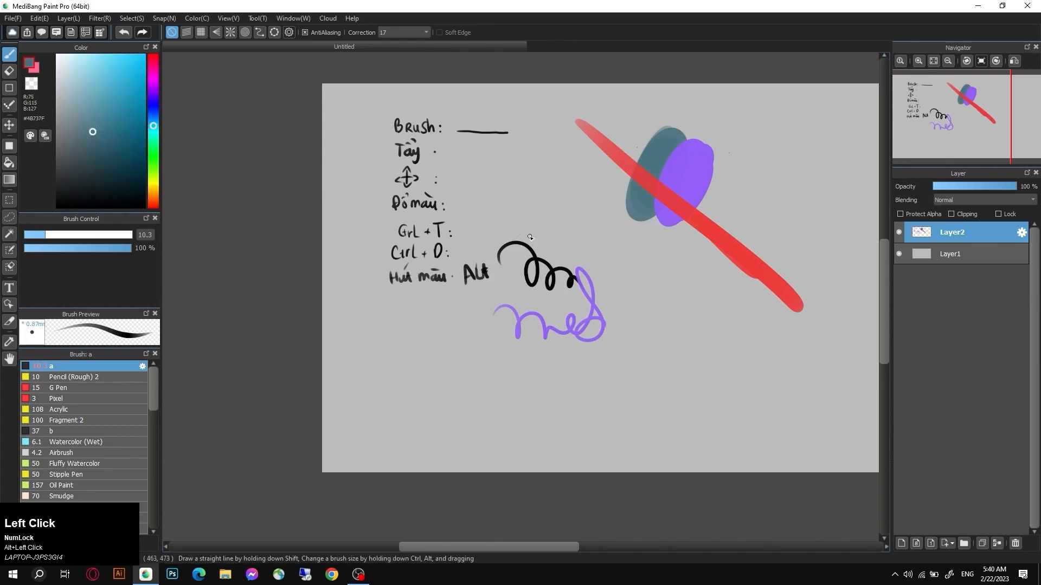
{"action": "mouse_move", "coordinate": [562, 208]}
{"action": "left_mouse_down"}
{"action": "mouse_move", "coordinate": [583, 202]}
{"action": "mouse_move", "coordinate": [623, 270]}
{"action": "left_mouse_up"}
{"action": "left_click", "coordinate": [667, 180], "text": "alt"}
{"action": "left_click", "coordinate": [651, 162], "text": "alt"}
{"action": "left_click", "coordinate": [657, 193], "text": "alt"}
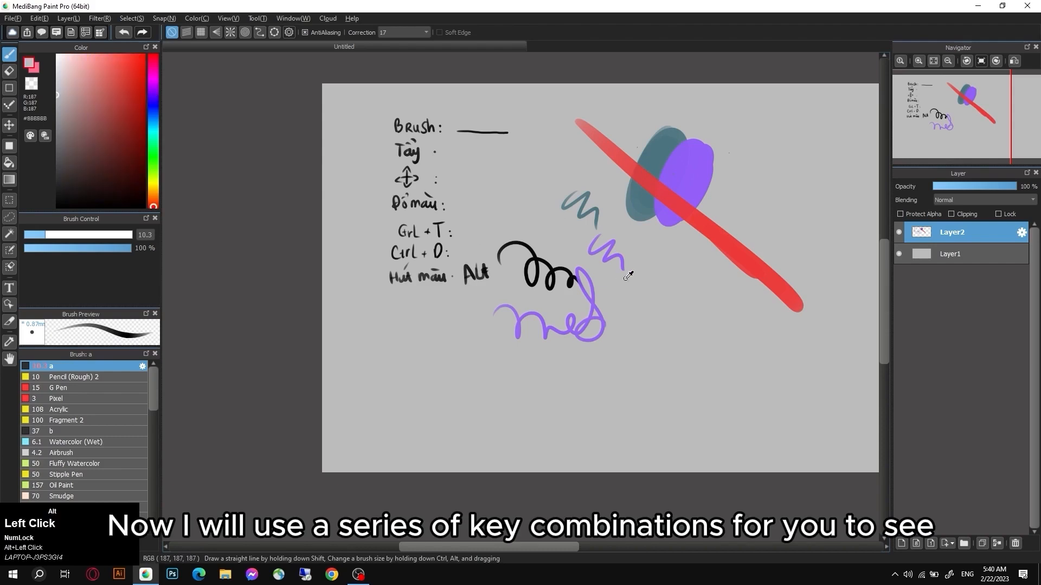
{"action": "mouse_move", "coordinate": [618, 292]}
{"action": "left_mouse_down"}
{"action": "mouse_move", "coordinate": [647, 280]}
{"action": "mouse_move", "coordinate": [546, 236]}
{"action": "left_mouse_up"}
- Draw a small red flower with a stem and one leaf in the empty area below the squiggles
{"action": "key", "text": "b"}
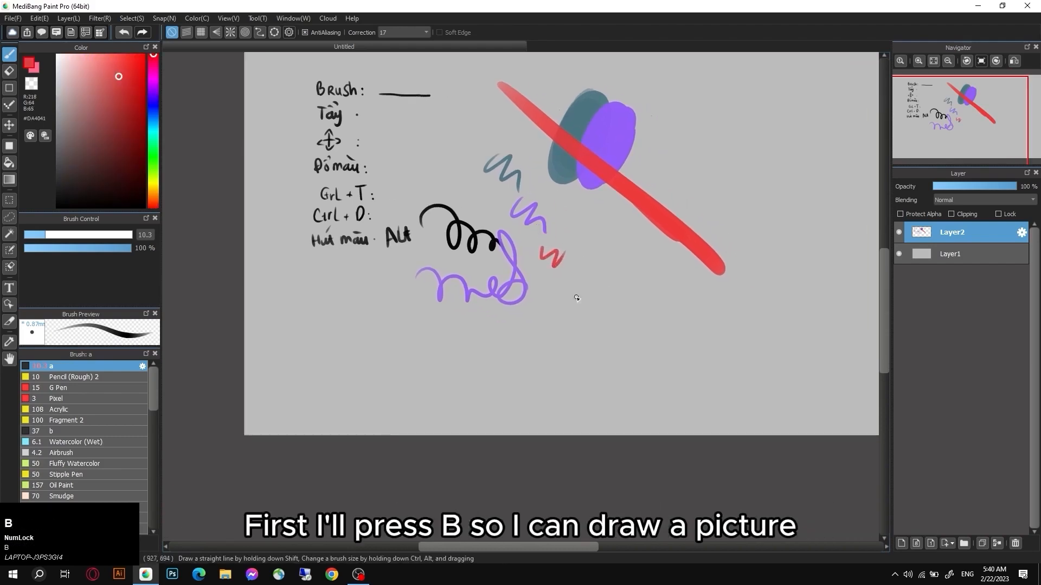
{"action": "mouse_move", "coordinate": [577, 324]}
{"action": "left_mouse_down"}
{"action": "mouse_move", "coordinate": [599, 328]}
{"action": "mouse_move", "coordinate": [587, 323]}
{"action": "left_mouse_up"}
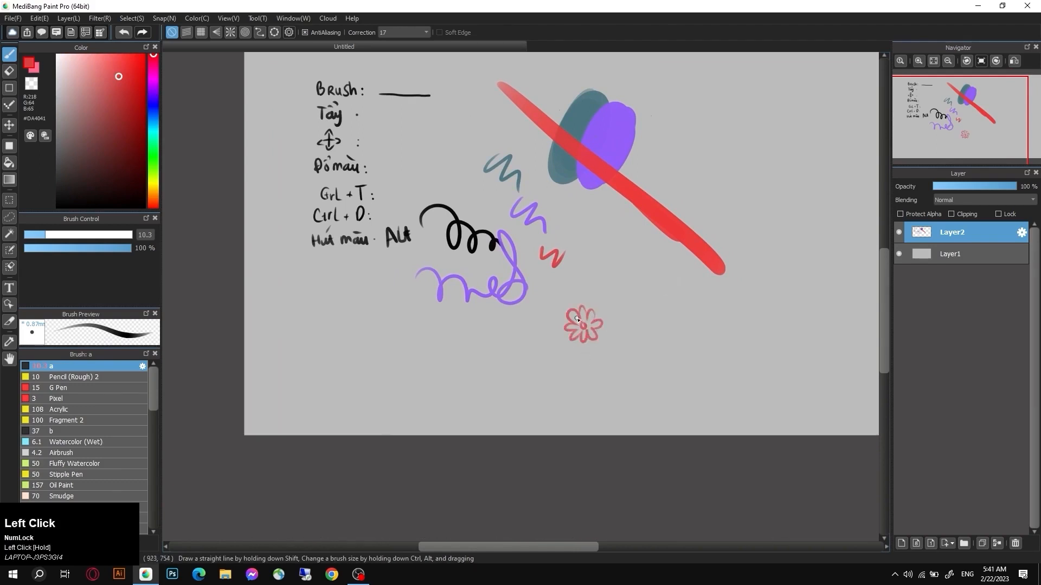
{"action": "mouse_move", "coordinate": [583, 345]}
{"action": "left_mouse_down"}
{"action": "mouse_move", "coordinate": [597, 367]}
{"action": "mouse_move", "coordinate": [584, 368]}
{"action": "left_mouse_up"}
{"action": "key", "text": "e"}
{"action": "key", "text": "b"}
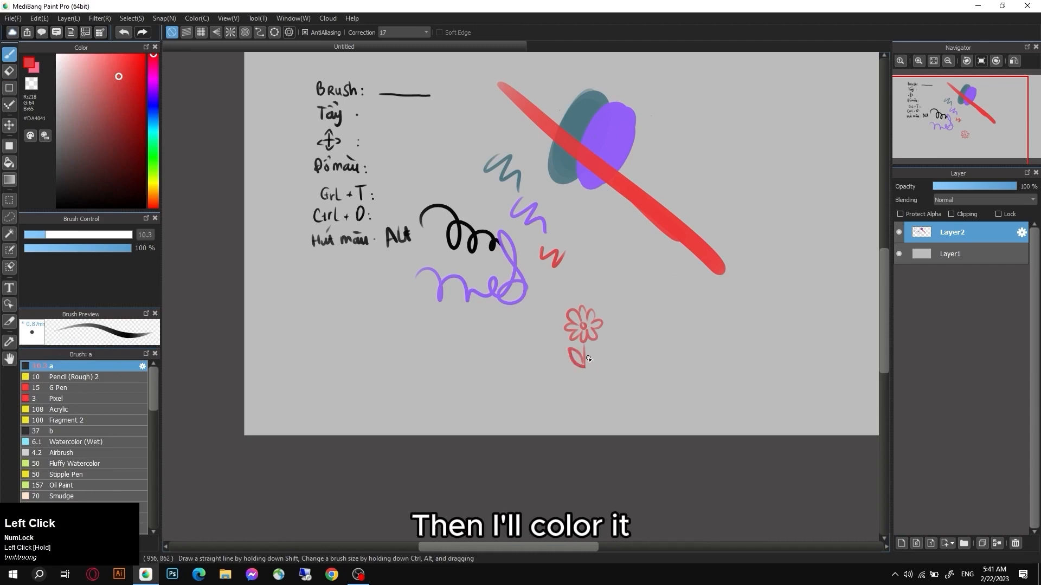
- Fill the flower's leaf with muted green (#8EAE83) using the Bucket tool
{"action": "key", "text": "g"}
{"action": "left_click", "coordinate": [153, 146]}
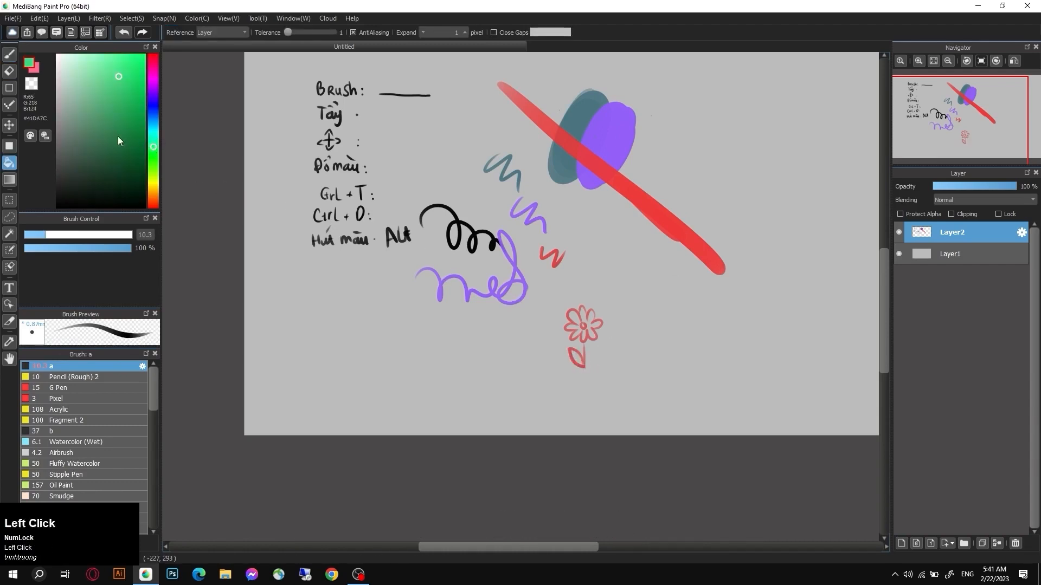
{"action": "left_click_drag", "start_coordinate": [118, 136], "coordinate": [78, 103]}
{"action": "left_click", "coordinate": [154, 163]}
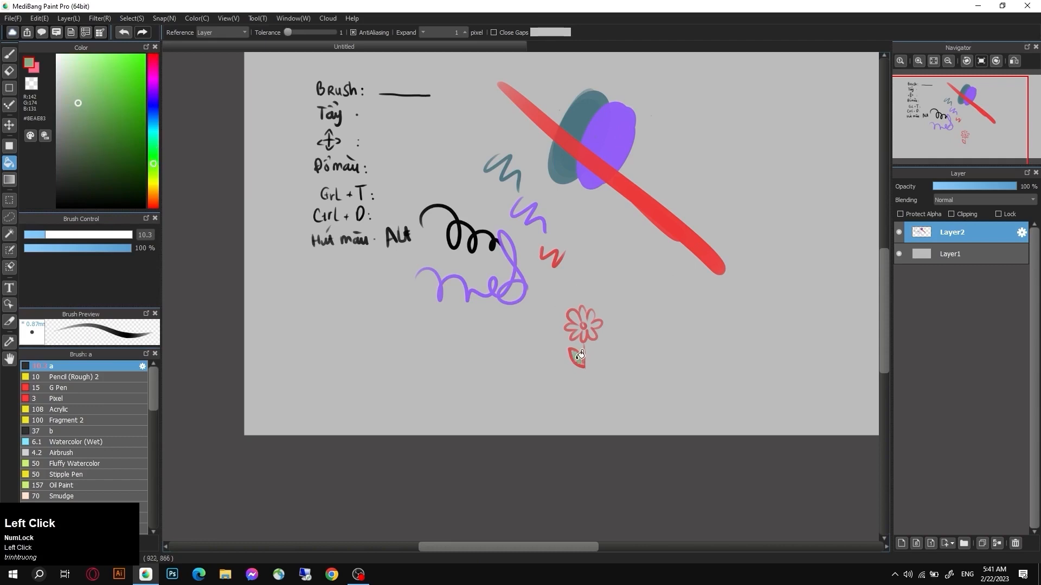
- Fill the flower's petals with light orange (#FFB86C)
{"action": "left_click_drag", "start_coordinate": [151, 182], "coordinate": [151, 195]}
{"action": "left_click", "coordinate": [108, 55]}
{"action": "left_click", "coordinate": [599, 324]}
{"action": "left_click", "coordinate": [591, 319]}
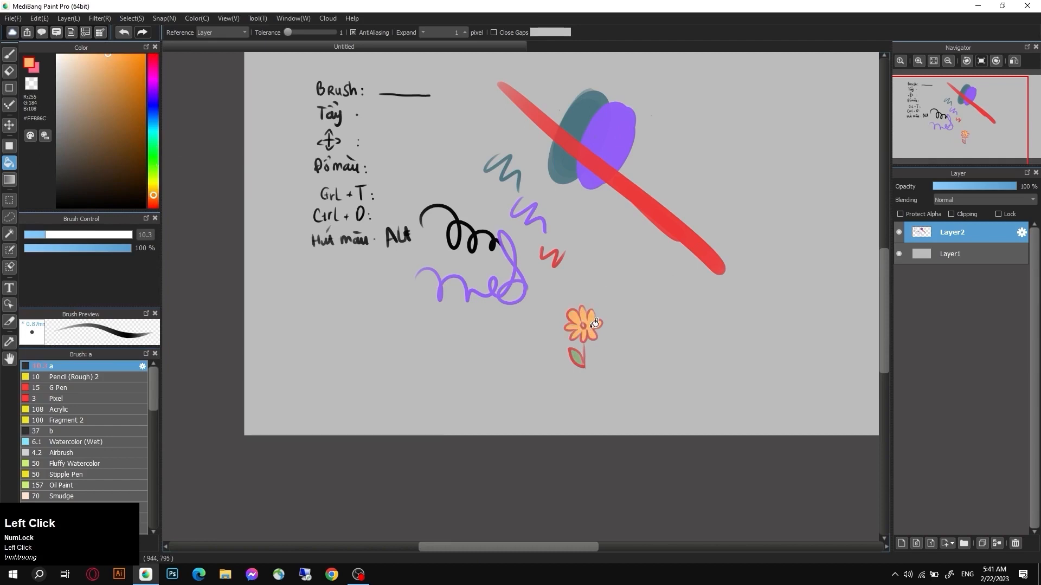
- Sample the purple from the oval with the Brush tool and paint the flower's center with it
{"action": "key", "text": "b"}
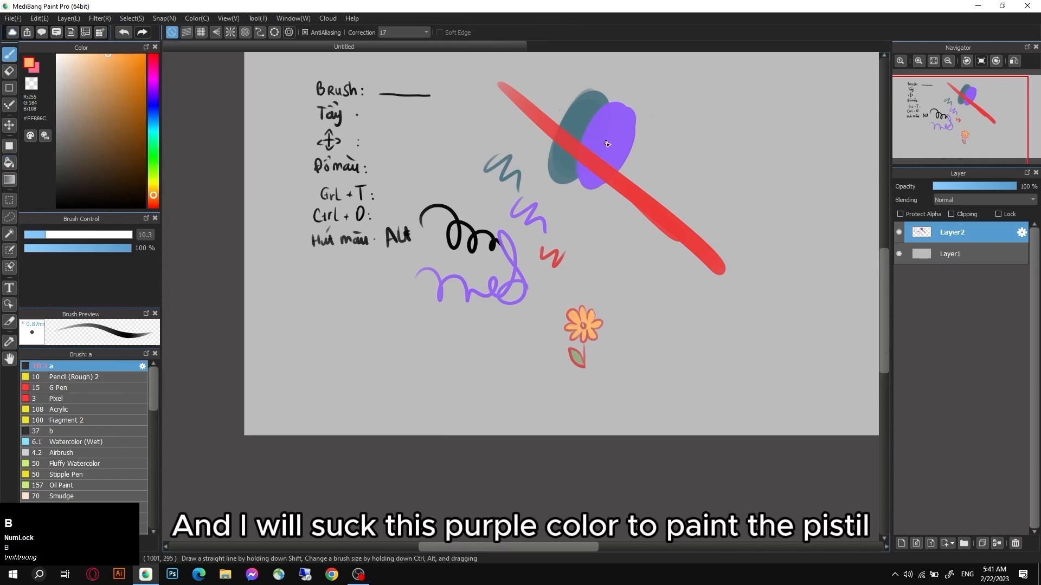
{"action": "left_click", "coordinate": [613, 133], "text": "alt"}
{"action": "left_click_drag", "start_coordinate": [583, 325], "coordinate": [583, 325]}
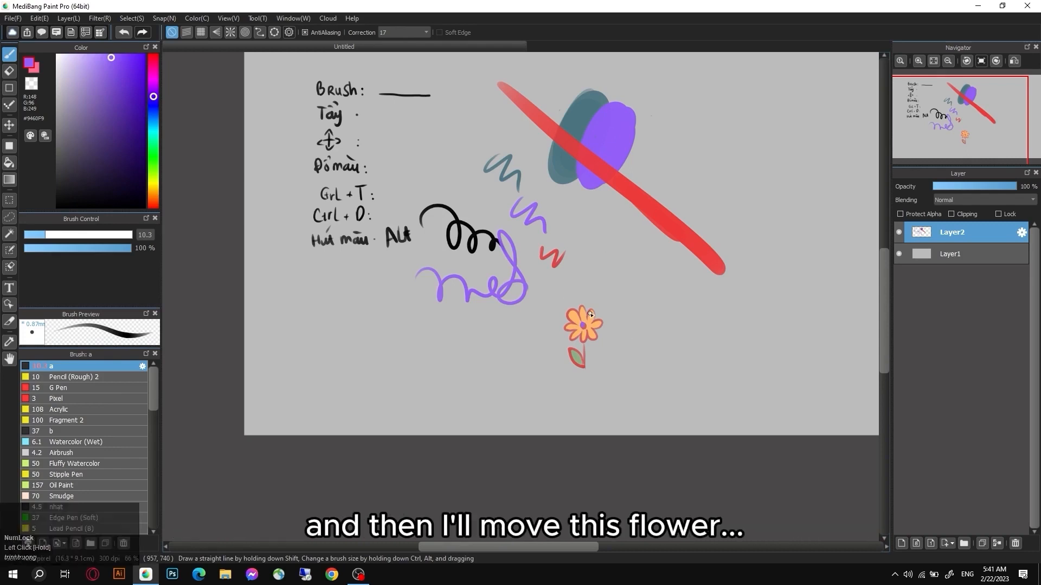
- Try to move the flower with the Move tool without selecting it first, and undo the move
{"action": "key", "text": "v"}
{"action": "left_click_drag", "start_coordinate": [575, 306], "coordinate": [581, 307]}
{"action": "key", "text": "ctrl+z"}
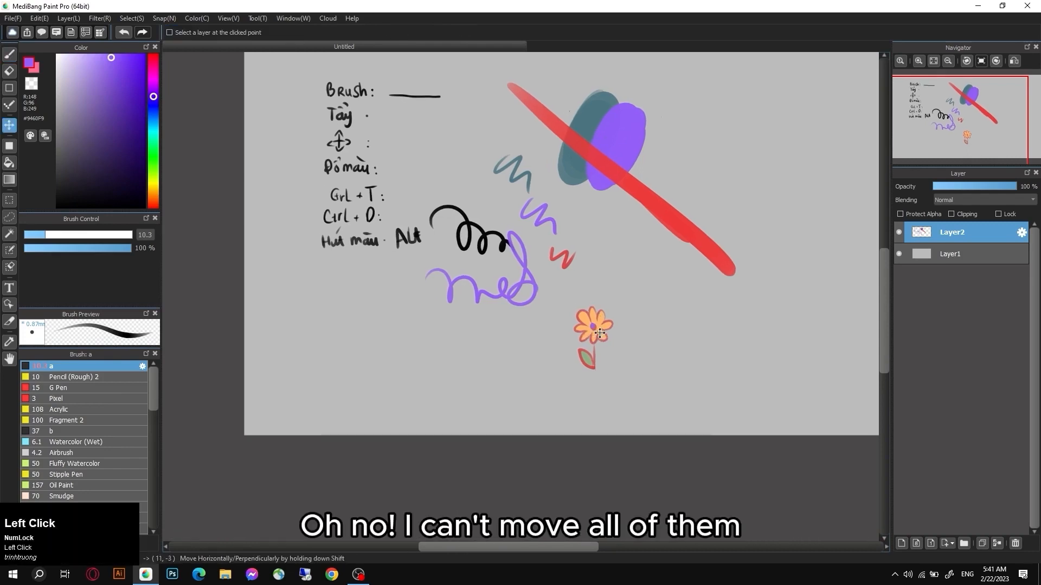
- Lasso-select the flower with its stem and leaf and move it up beside the purple oval
{"action": "left_click_drag", "start_coordinate": [619, 258], "coordinate": [558, 298]}
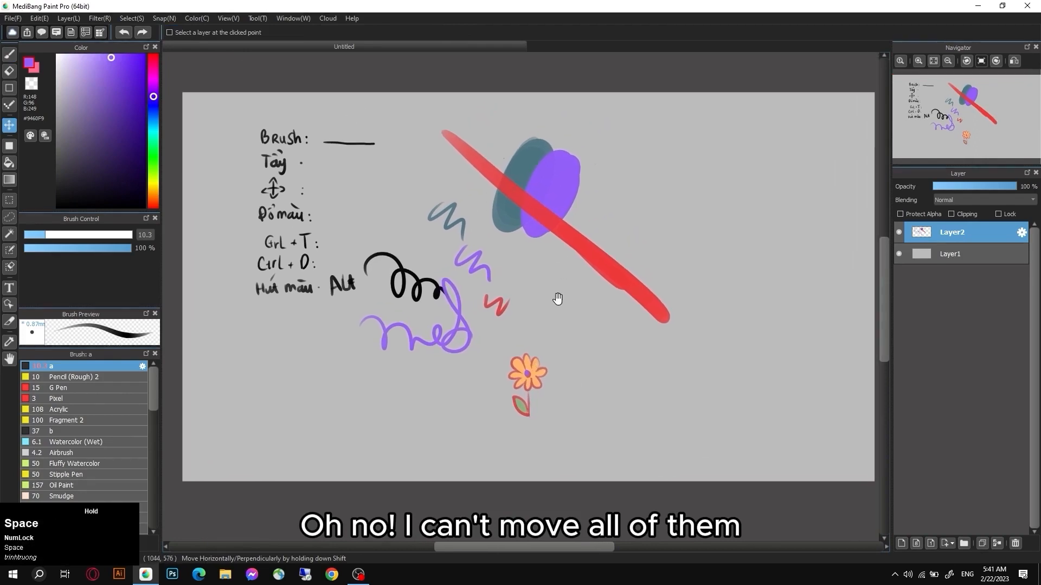
{"action": "left_click", "coordinate": [9, 217]}
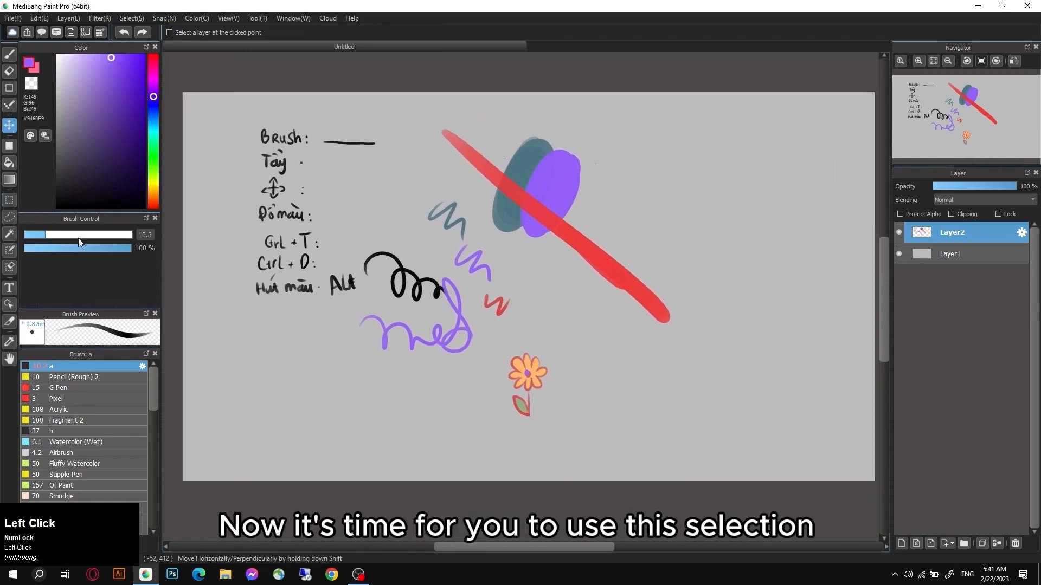
{"action": "mouse_move", "coordinate": [508, 354]}
{"action": "left_mouse_down"}
{"action": "mouse_move", "coordinate": [534, 326]}
{"action": "mouse_move", "coordinate": [520, 334]}
{"action": "left_mouse_up"}
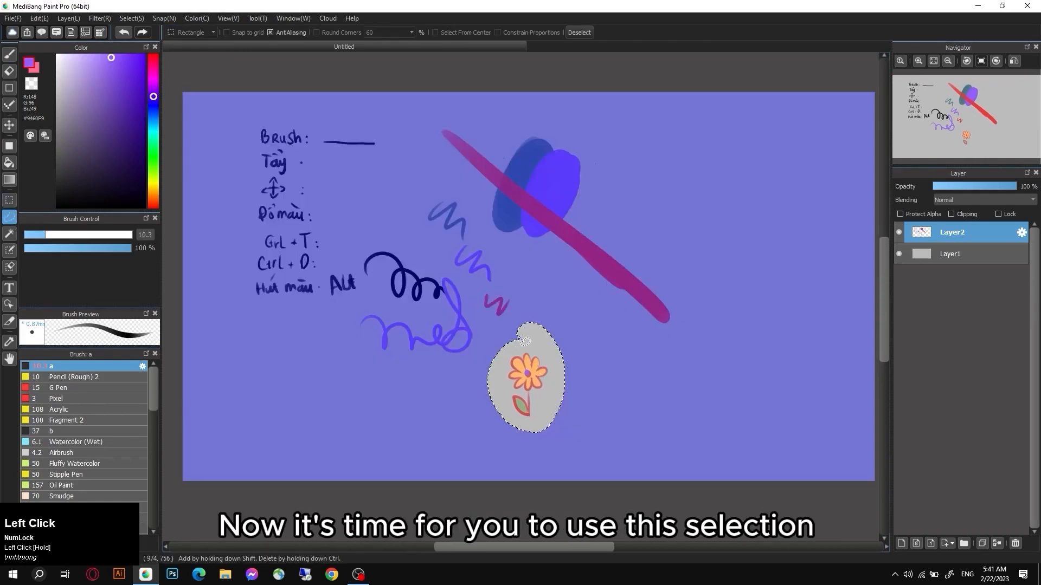
{"action": "left_click_drag", "start_coordinate": [604, 334], "coordinate": [555, 389]}
{"action": "key", "text": "v"}
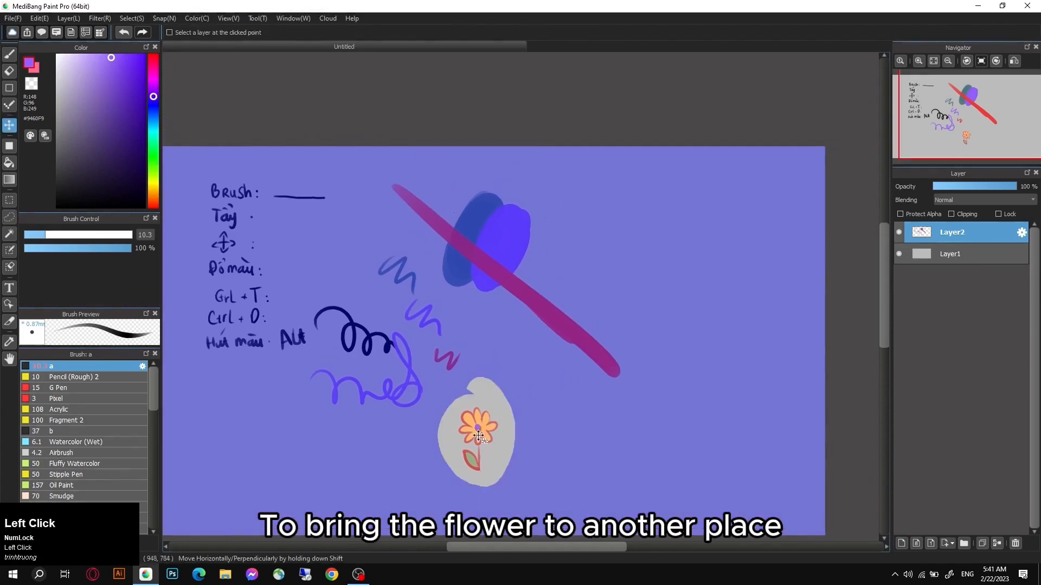
{"action": "mouse_move", "coordinate": [477, 439]}
{"action": "left_mouse_down"}
{"action": "mouse_move", "coordinate": [531, 352]}
{"action": "mouse_move", "coordinate": [580, 230]}
{"action": "left_mouse_up"}
- Lasso the ovals, red stroke, squiggles and scribbles, clear everything inside the selection, and deselect
{"action": "left_click_drag", "start_coordinate": [571, 209], "coordinate": [432, 284]}
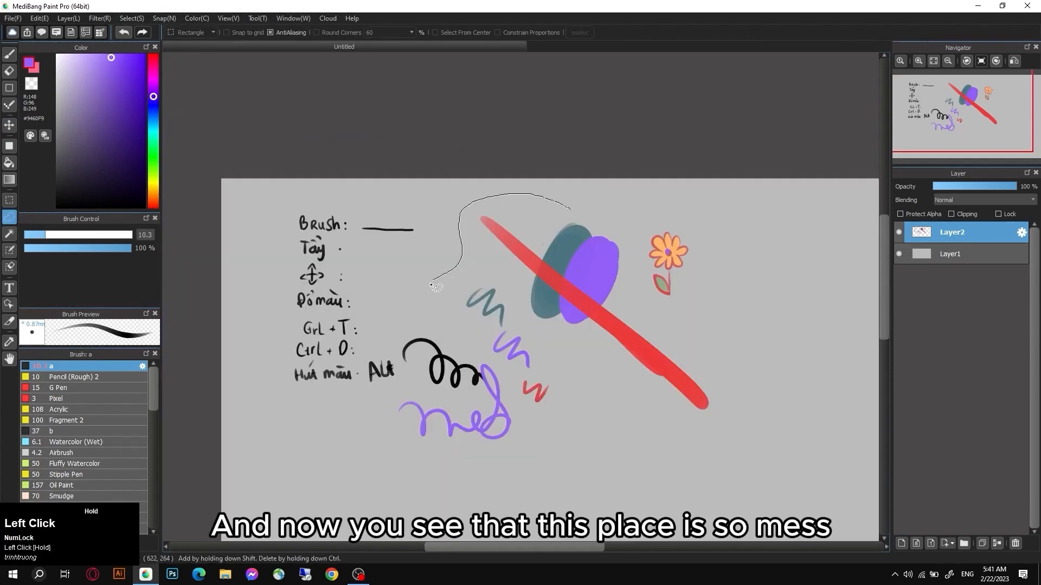
{"action": "mouse_move", "coordinate": [384, 335]}
{"action": "left_mouse_down"}
{"action": "mouse_move", "coordinate": [452, 472]}
{"action": "mouse_move", "coordinate": [582, 398]}
{"action": "mouse_move", "coordinate": [699, 434]}
{"action": "mouse_move", "coordinate": [686, 352]}
{"action": "mouse_move", "coordinate": [594, 210]}
{"action": "mouse_move", "coordinate": [566, 212]}
{"action": "left_mouse_up"}
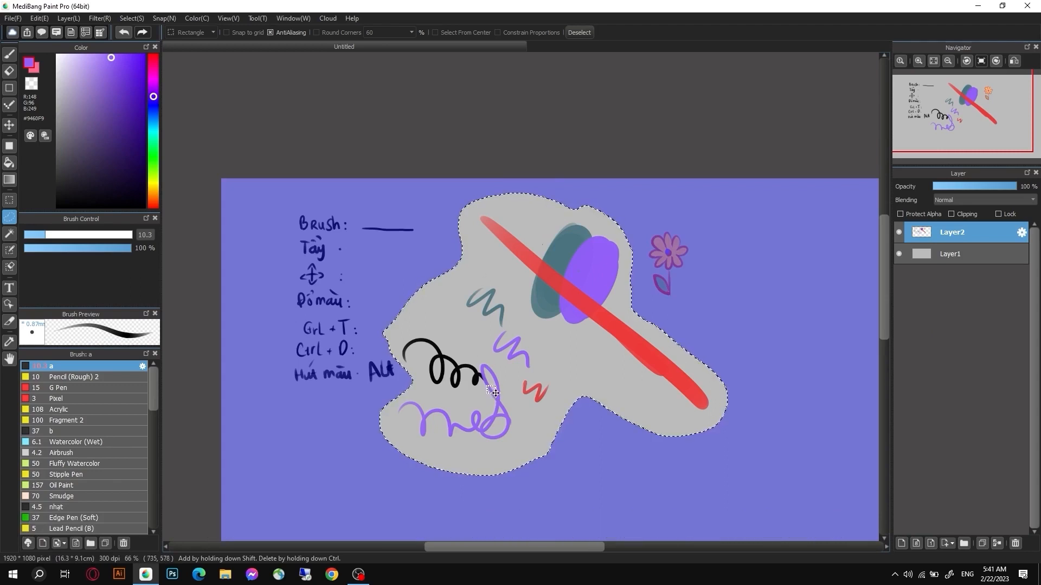
{"action": "key", "text": "e"}
{"action": "left_click", "coordinate": [118, 234]}
{"action": "mouse_move", "coordinate": [441, 347]}
{"action": "left_mouse_down"}
{"action": "mouse_move", "coordinate": [423, 428]}
{"action": "mouse_move", "coordinate": [407, 360]}
{"action": "mouse_move", "coordinate": [483, 446]}
{"action": "left_mouse_up"}
{"action": "key", "text": "Delete"}
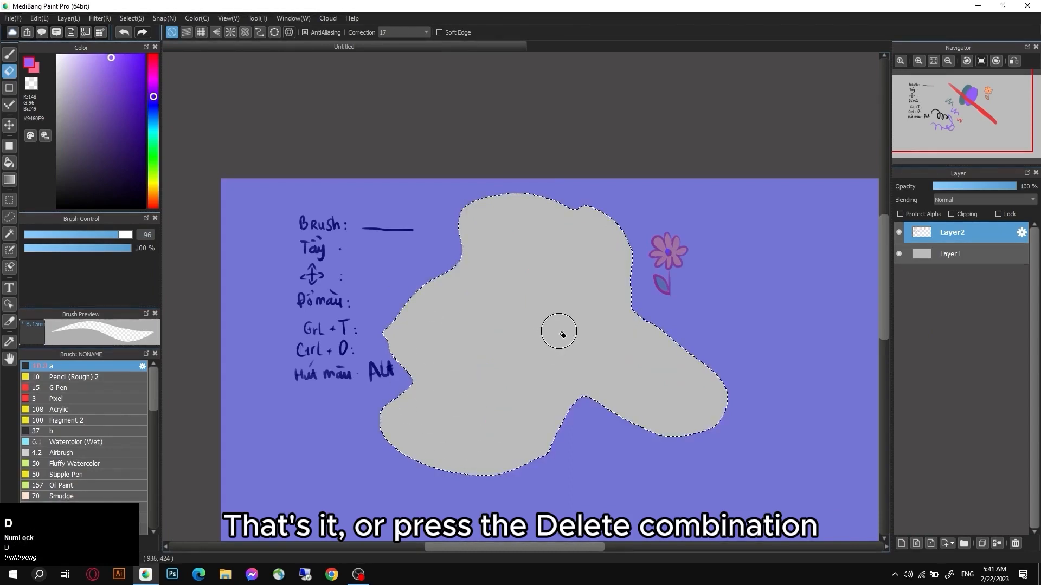
{"action": "key", "text": "ctrl+d"}
- Write the note "Delete: Xóa hết toàn bộ." below the last note in black with brush size 4.8
{"action": "key", "text": "b"}
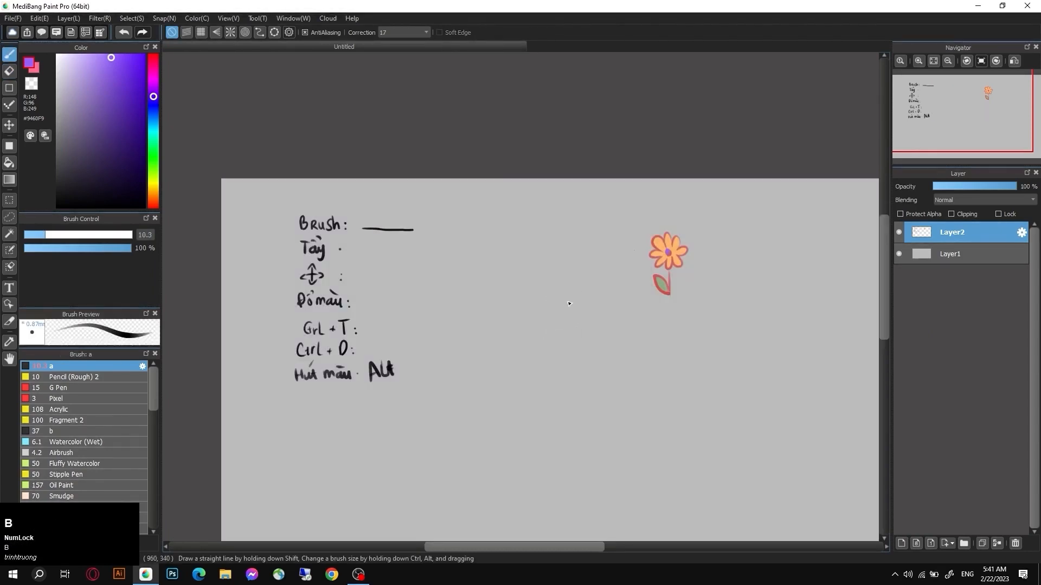
{"action": "left_click_drag", "start_coordinate": [363, 309], "coordinate": [414, 277]}
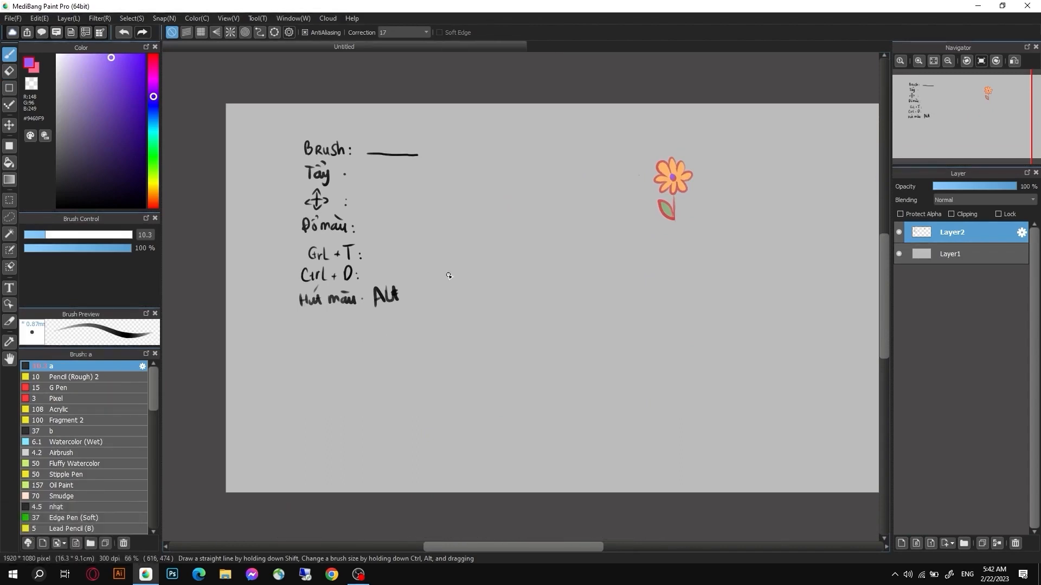
{"action": "left_click", "coordinate": [32, 235]}
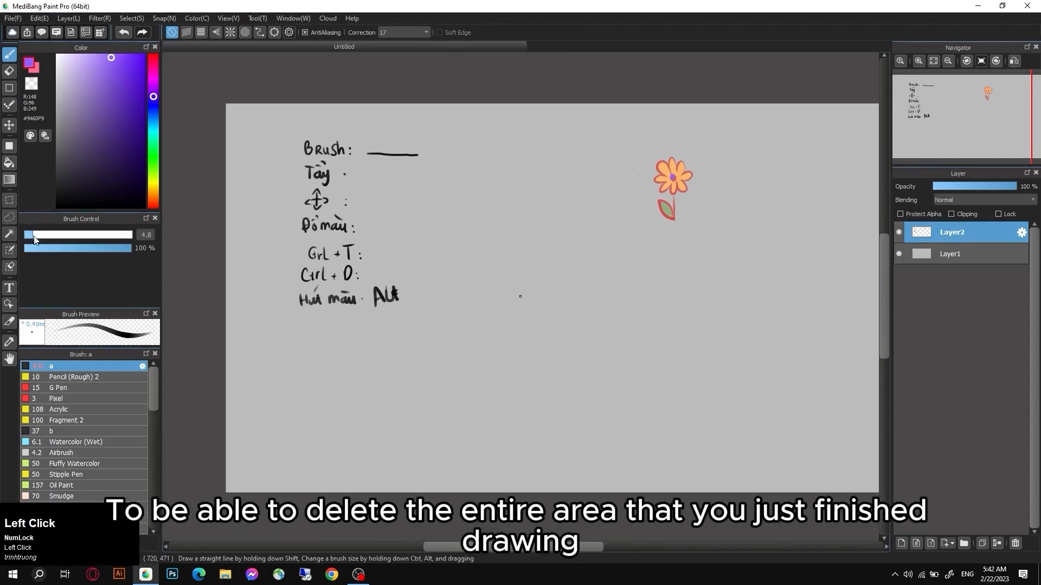
{"action": "left_click", "coordinate": [144, 207]}
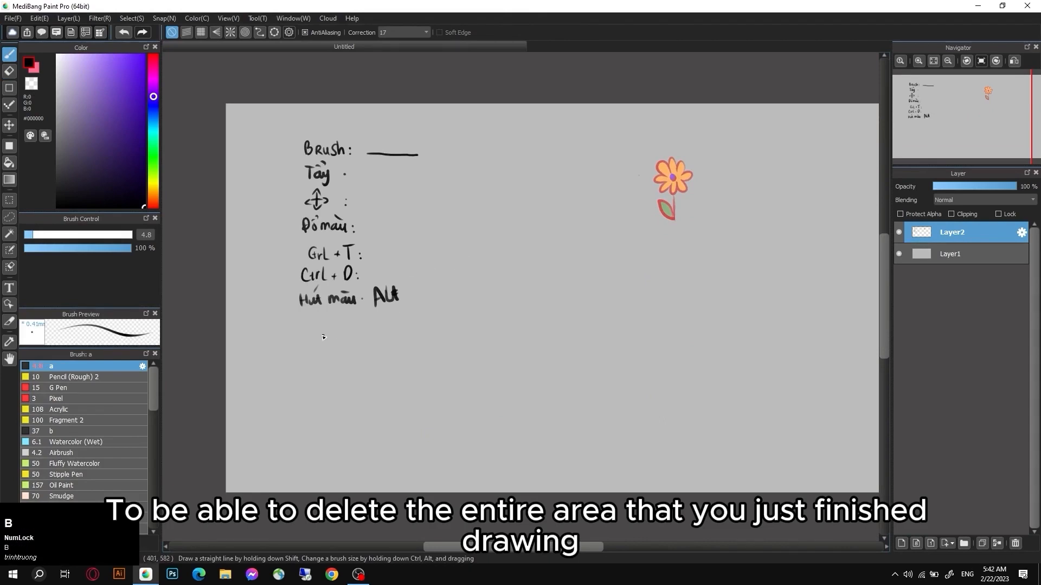
{"action": "left_click_drag", "start_coordinate": [306, 326], "coordinate": [330, 338]}
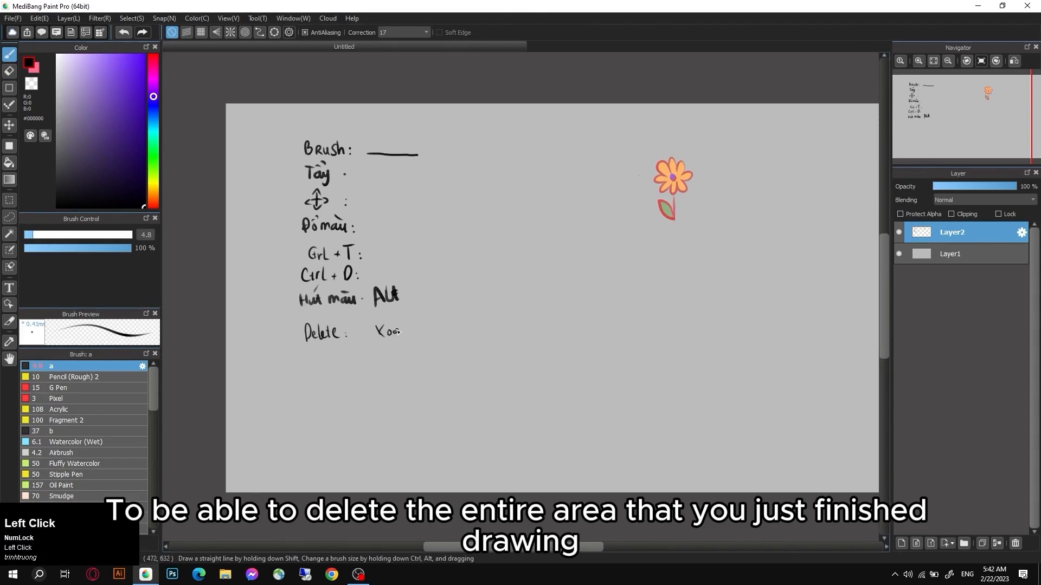
{"action": "left_click_drag", "start_coordinate": [397, 332], "coordinate": [452, 323]}
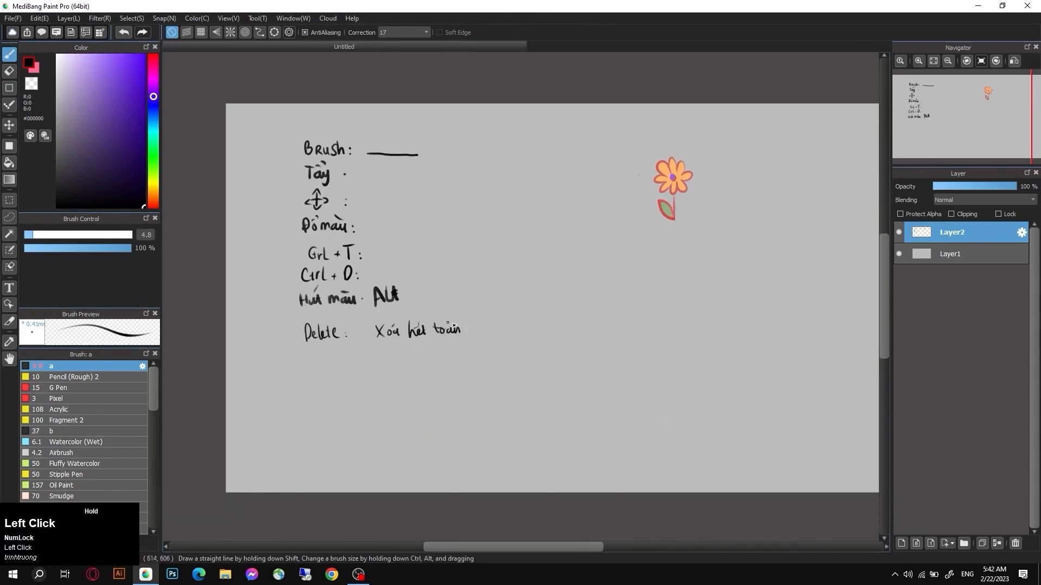
{"action": "left_click", "coordinate": [477, 337]}
{"action": "left_click", "coordinate": [489, 332]}
{"action": "key", "text": "space"}
{"action": "left_click_drag", "start_coordinate": [481, 361], "coordinate": [420, 358]}
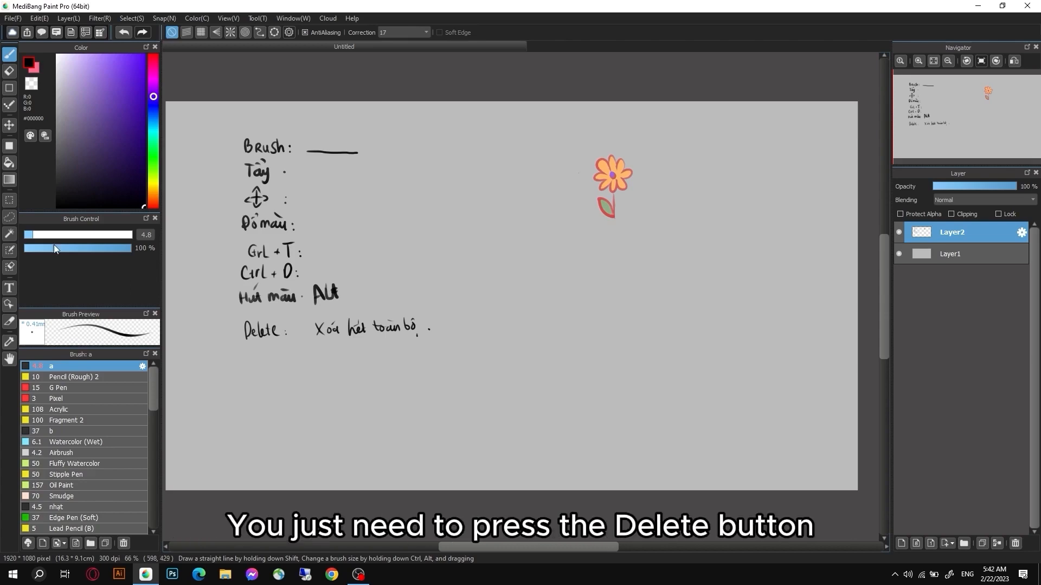
- Try several larger brush sizes up to 122 and paint one large black dot beside the notes
{"action": "left_click", "coordinate": [37, 235]}
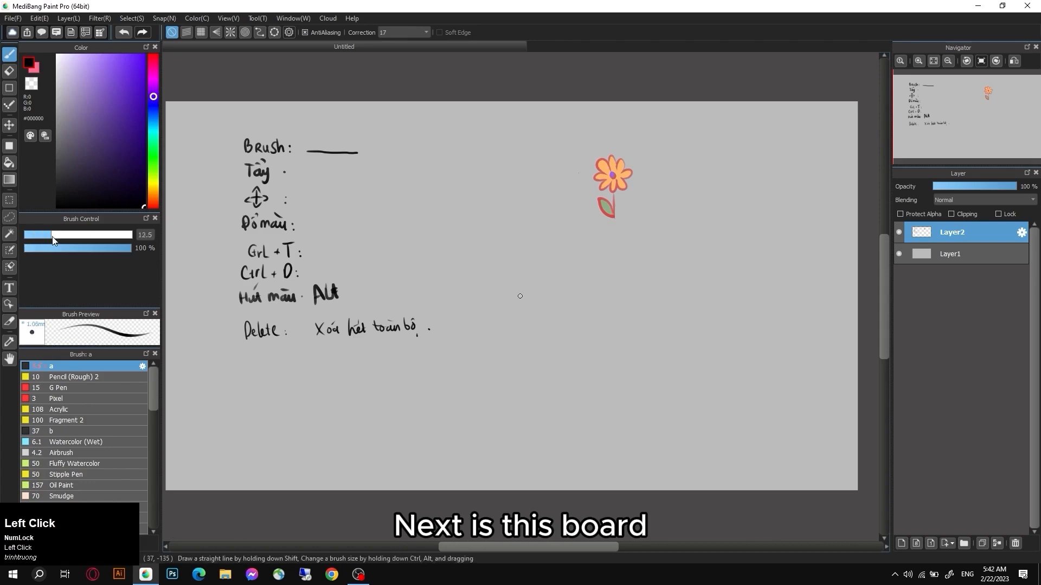
{"action": "mouse_move", "coordinate": [52, 239]}
{"action": "left_mouse_down"}
{"action": "mouse_move", "coordinate": [133, 236]}
{"action": "mouse_move", "coordinate": [36, 248]}
{"action": "mouse_move", "coordinate": [133, 240]}
{"action": "mouse_move", "coordinate": [32, 243]}
{"action": "mouse_move", "coordinate": [56, 244]}
{"action": "left_mouse_up"}
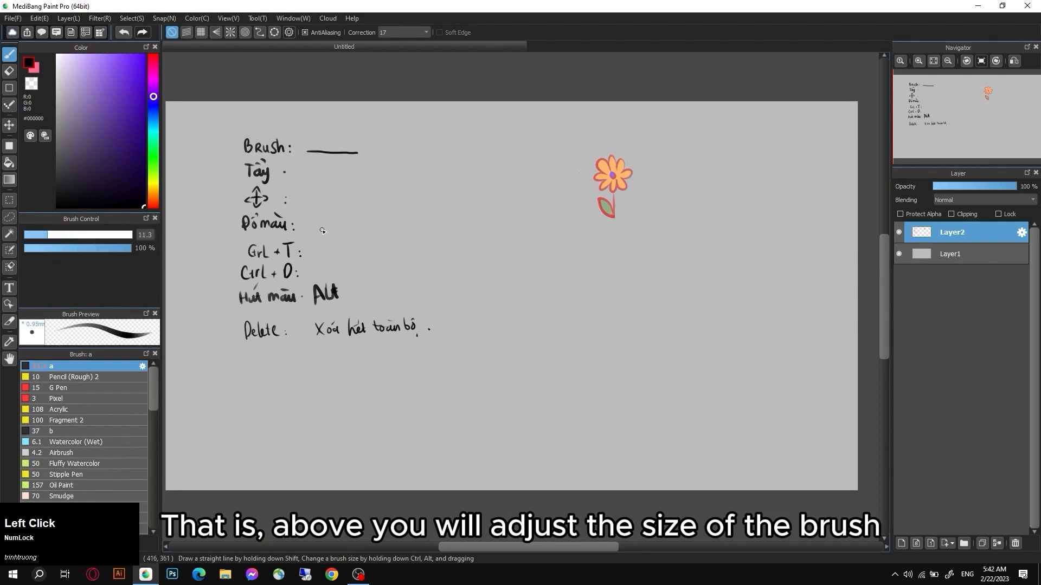
{"action": "left_click", "coordinate": [71, 237]}
{"action": "left_click_drag", "start_coordinate": [70, 238], "coordinate": [86, 237]}
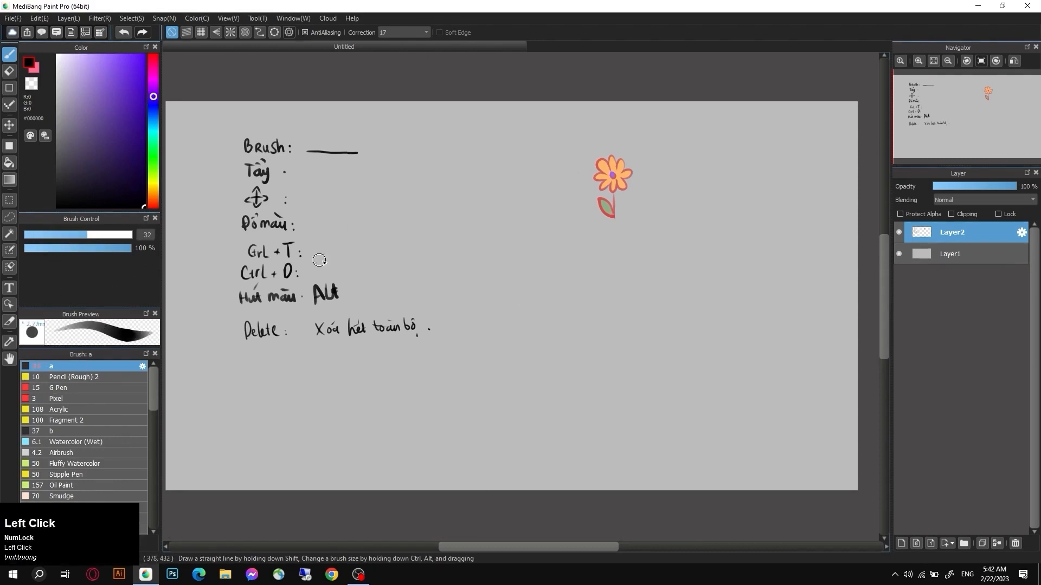
{"action": "left_click", "coordinate": [112, 236]}
{"action": "left_click", "coordinate": [126, 236]}
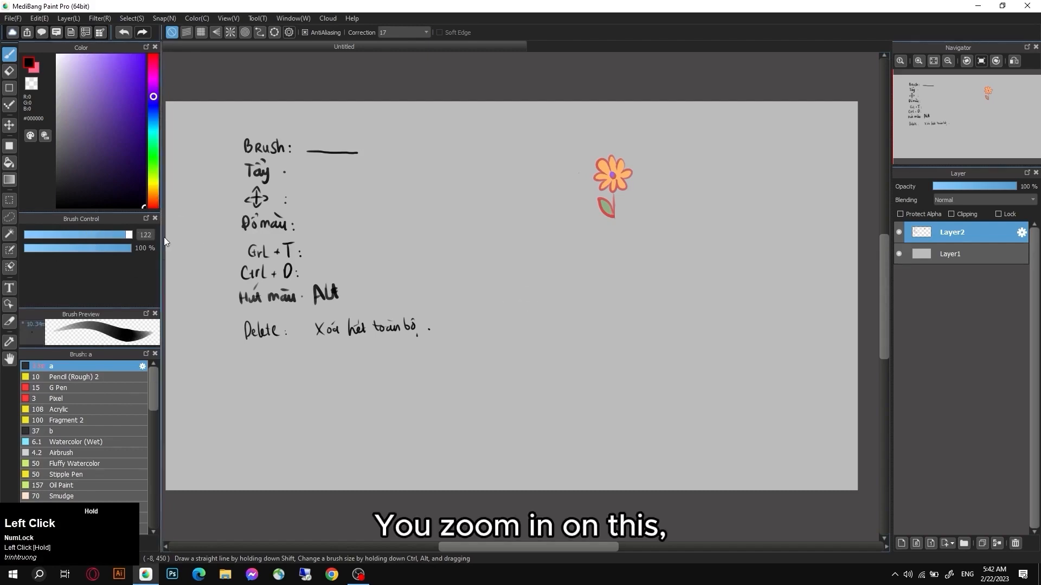
{"action": "left_click", "coordinate": [413, 247]}
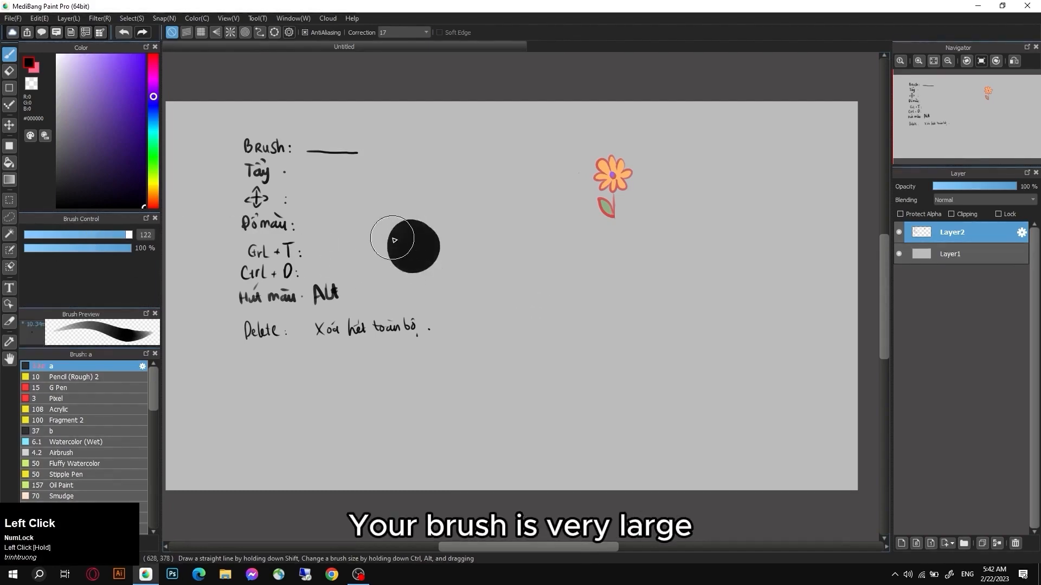
- Draw a small dot and thin loops at brush size 4.8, plus a group of short thick strokes at size 19
{"action": "left_click", "coordinate": [33, 237]}
{"action": "mouse_move", "coordinate": [407, 192]}
{"action": "left_mouse_down"}
{"action": "mouse_move", "coordinate": [478, 244]}
{"action": "mouse_move", "coordinate": [523, 222]}
{"action": "mouse_move", "coordinate": [520, 196]}
{"action": "mouse_move", "coordinate": [534, 242]}
{"action": "mouse_move", "coordinate": [561, 224]}
{"action": "mouse_move", "coordinate": [553, 218]}
{"action": "mouse_move", "coordinate": [573, 252]}
{"action": "mouse_move", "coordinate": [603, 254]}
{"action": "left_mouse_up"}
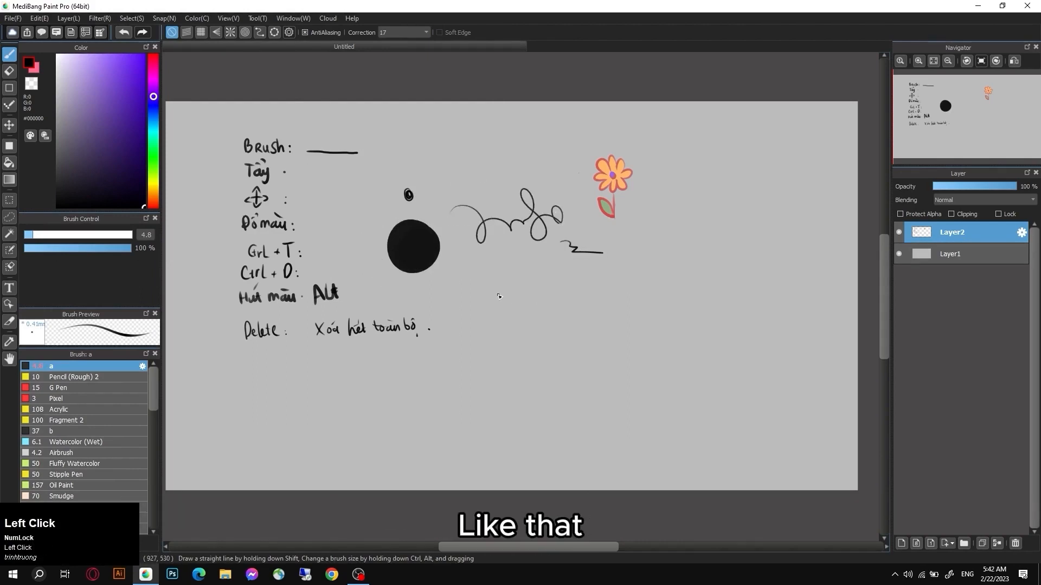
{"action": "mouse_move", "coordinate": [501, 321]}
{"action": "left_mouse_down"}
{"action": "mouse_move", "coordinate": [639, 327]}
{"action": "mouse_move", "coordinate": [615, 312]}
{"action": "mouse_move", "coordinate": [555, 308]}
{"action": "mouse_move", "coordinate": [591, 299]}
{"action": "left_mouse_up"}
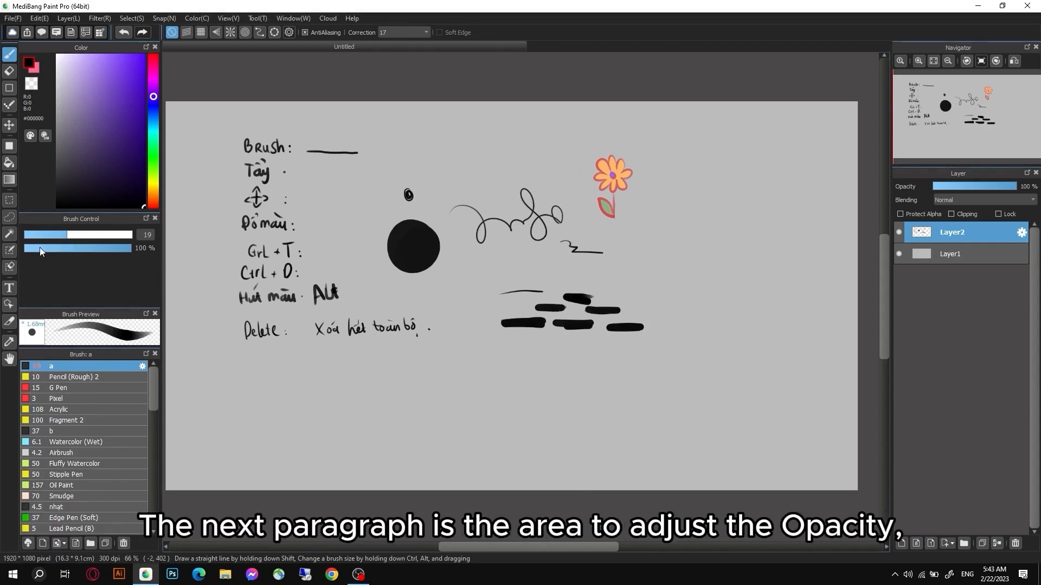
- Draw test strokes at 100% brush opacity, at 51%, and at a lower opacity across the notes and flower
{"action": "mouse_move", "coordinate": [40, 251]}
{"action": "left_mouse_down"}
{"action": "mouse_move", "coordinate": [131, 251]}
{"action": "mouse_move", "coordinate": [54, 281]}
{"action": "mouse_move", "coordinate": [79, 262]}
{"action": "mouse_move", "coordinate": [129, 256]}
{"action": "mouse_move", "coordinate": [38, 257]}
{"action": "mouse_move", "coordinate": [136, 261]}
{"action": "left_mouse_up"}
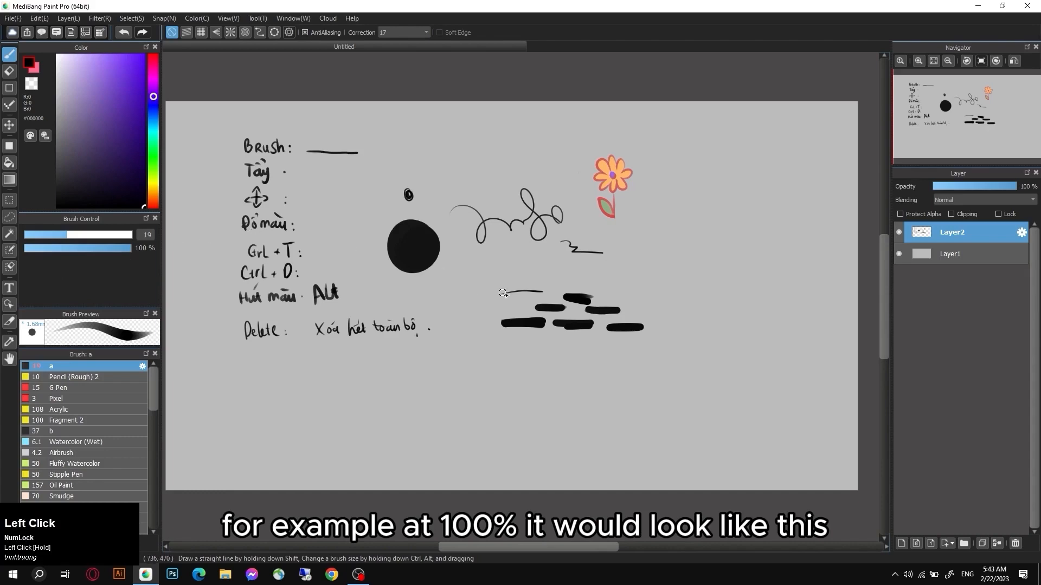
{"action": "left_click_drag", "start_coordinate": [645, 293], "coordinate": [691, 302]}
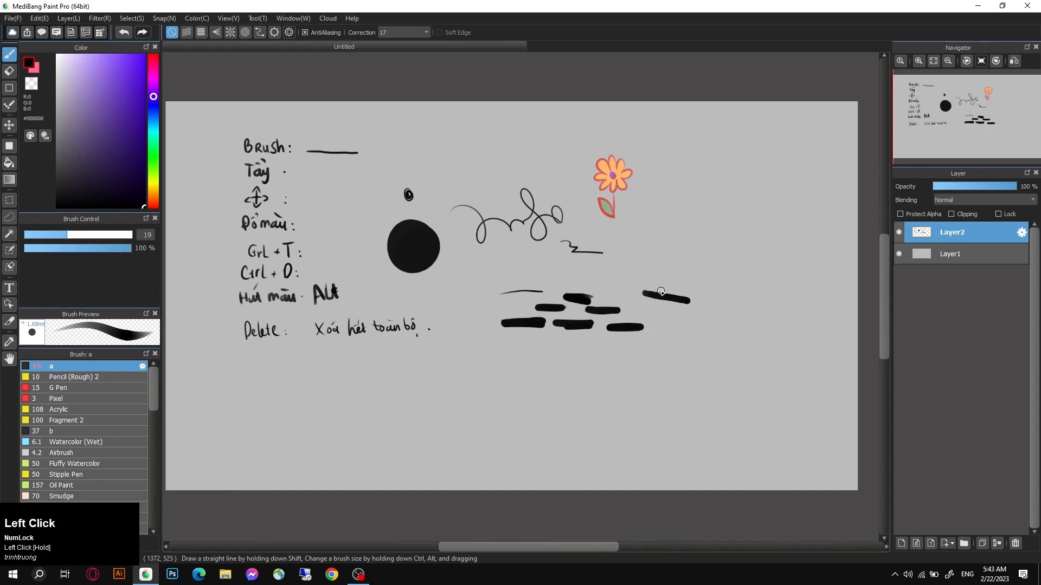
{"action": "left_click_drag", "start_coordinate": [131, 249], "coordinate": [79, 249]}
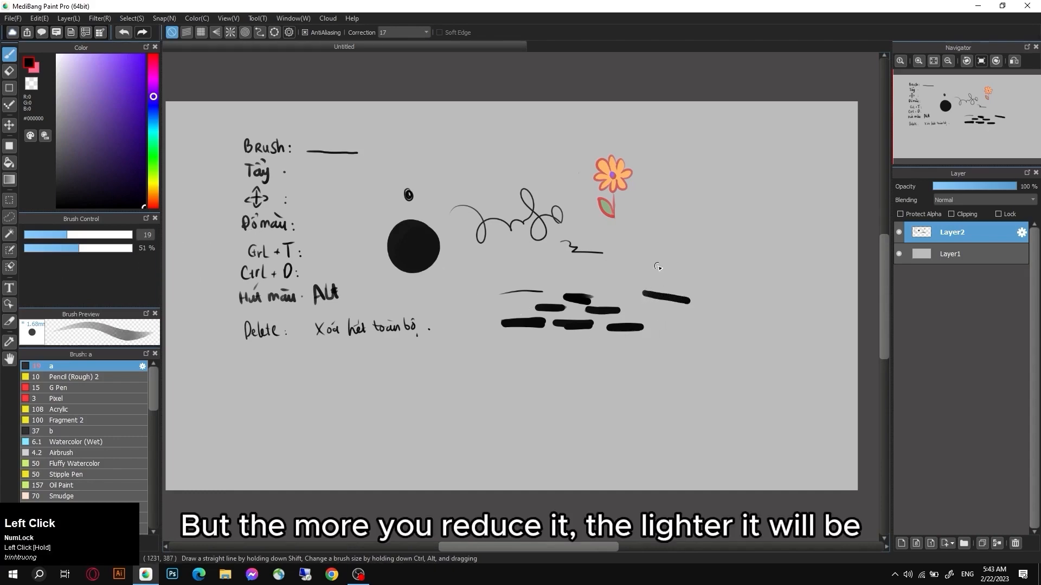
{"action": "left_click_drag", "start_coordinate": [645, 276], "coordinate": [698, 276]}
{"action": "left_click_drag", "start_coordinate": [668, 251], "coordinate": [700, 251]}
{"action": "mouse_move", "coordinate": [645, 190]}
{"action": "left_mouse_down"}
{"action": "mouse_move", "coordinate": [561, 153]}
{"action": "mouse_move", "coordinate": [627, 225]}
{"action": "mouse_move", "coordinate": [602, 210]}
{"action": "mouse_move", "coordinate": [623, 151]}
{"action": "left_mouse_up"}
{"action": "left_click_drag", "start_coordinate": [79, 248], "coordinate": [37, 248]}
{"action": "mouse_move", "coordinate": [308, 184]}
{"action": "left_mouse_down"}
{"action": "mouse_move", "coordinate": [330, 261]}
{"action": "mouse_move", "coordinate": [364, 270]}
{"action": "mouse_move", "coordinate": [301, 317]}
{"action": "mouse_move", "coordinate": [351, 347]}
{"action": "mouse_move", "coordinate": [640, 186]}
{"action": "mouse_move", "coordinate": [678, 158]}
{"action": "left_mouse_up"}
- Draw a long stroke below the notes at 86% brush opacity and a looping line around the short strokes at 100%
{"action": "left_click", "coordinate": [76, 248]}
{"action": "left_click_drag", "start_coordinate": [79, 249], "coordinate": [121, 248]}
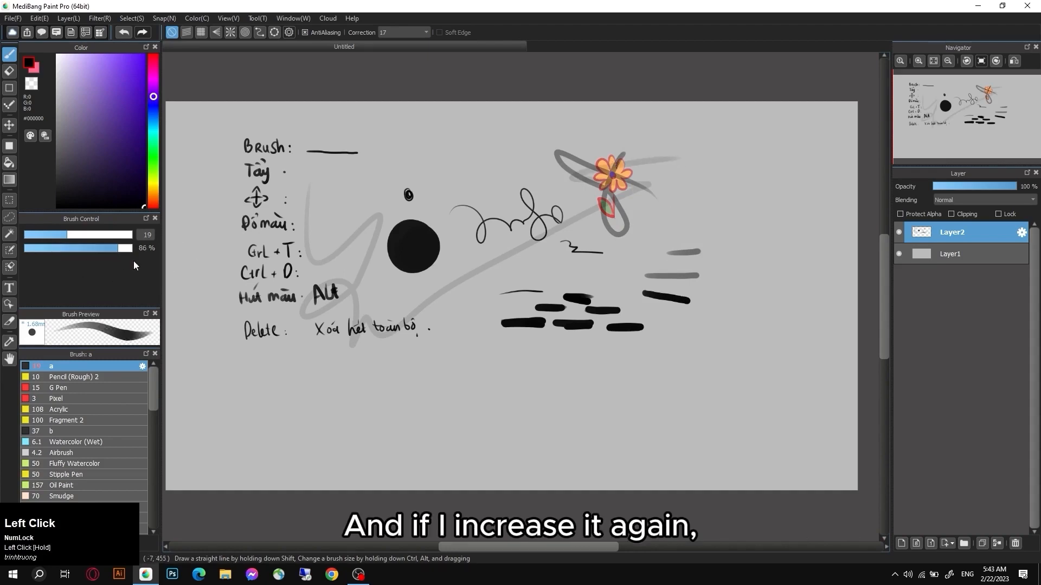
{"action": "left_click_drag", "start_coordinate": [370, 379], "coordinate": [510, 389]}
{"action": "left_click_drag", "start_coordinate": [125, 251], "coordinate": [132, 248]}
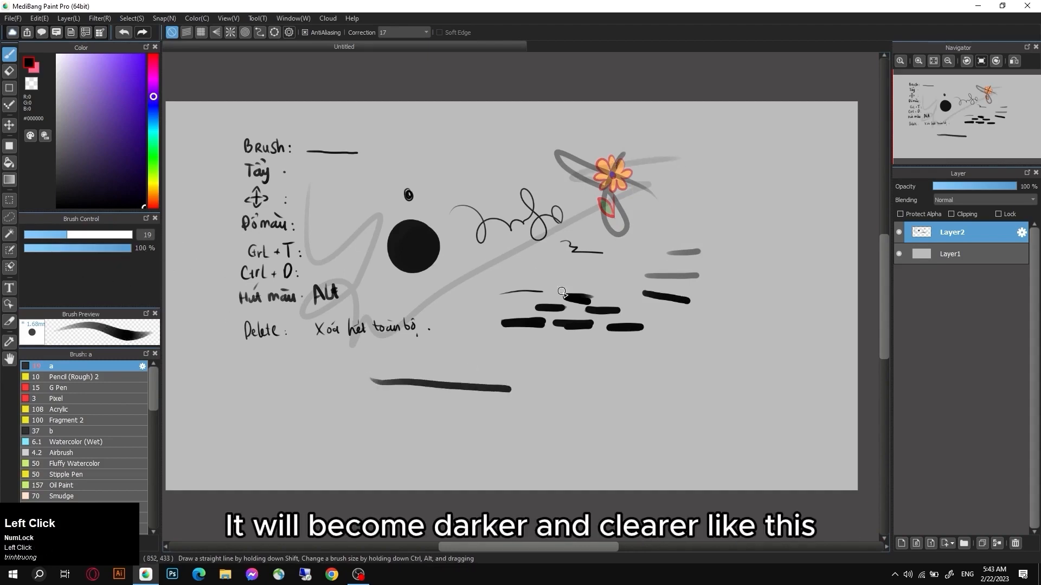
{"action": "mouse_move", "coordinate": [534, 361]}
{"action": "left_mouse_down"}
{"action": "mouse_move", "coordinate": [566, 355]}
{"action": "mouse_move", "coordinate": [588, 380]}
{"action": "mouse_move", "coordinate": [613, 367]}
{"action": "mouse_move", "coordinate": [644, 373]}
{"action": "mouse_move", "coordinate": [719, 339]}
{"action": "mouse_move", "coordinate": [707, 259]}
{"action": "mouse_move", "coordinate": [686, 266]}
{"action": "mouse_move", "coordinate": [658, 239]}
{"action": "mouse_move", "coordinate": [613, 276]}
{"action": "left_mouse_up"}
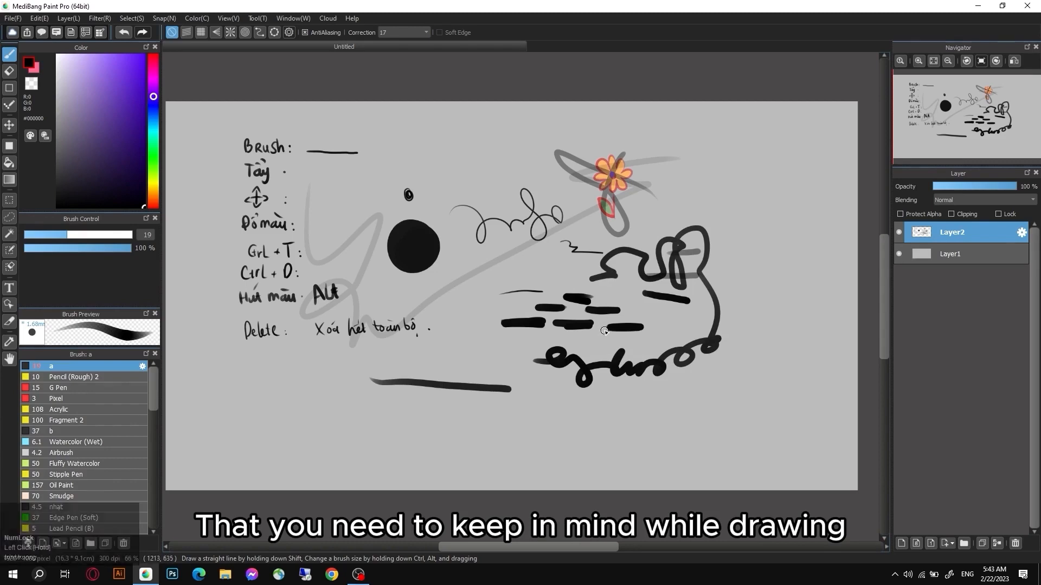
- Undo all the brush size and opacity test marks, keeping only the notes and the flower
{"action": "key", "text": "ctrl+z"}
{"action": "key", "text": "ctrl+z"}
{"action": "key", "text": "ctrl+z"}
{"action": "key", "text": "ctrl+z"}
{"action": "key", "text": "ctrl+z"}
{"action": "key", "text": "ctrl+z"}
{"action": "key", "text": "ctrl+z"}
{"action": "key", "text": "ctrl+z"}
{"action": "key", "text": "ctrl+z"}
{"action": "key", "text": "ctrl+z"}
{"action": "key", "text": "ctrl+z"}
{"action": "key", "text": "ctrl+z"}
{"action": "key", "text": "ctrl+z"}
{"action": "key", "text": "ctrl+z"}
{"action": "key", "text": "ctrl+z"}
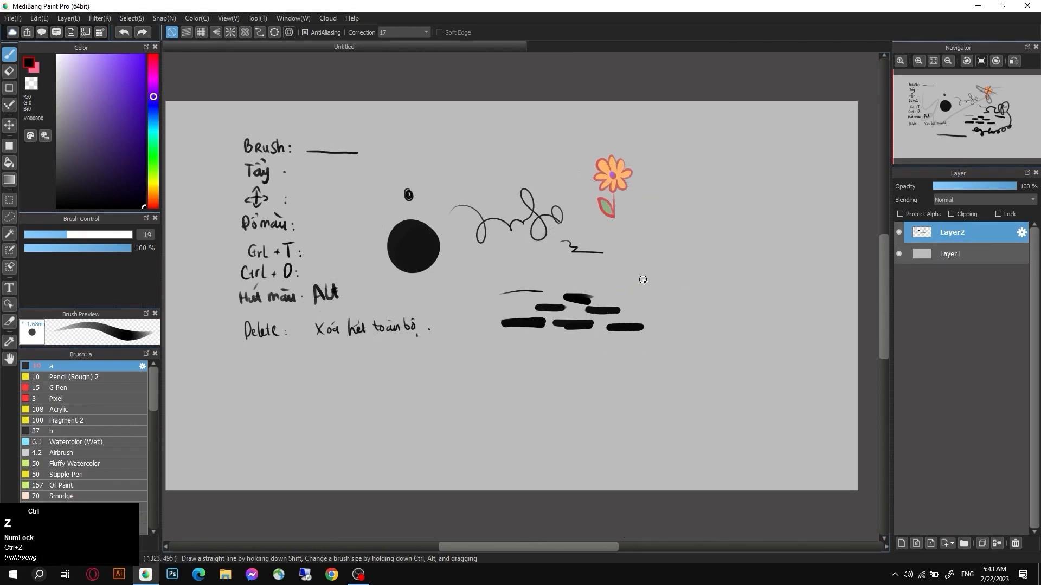
{"action": "key", "text": "ctrl+z"}
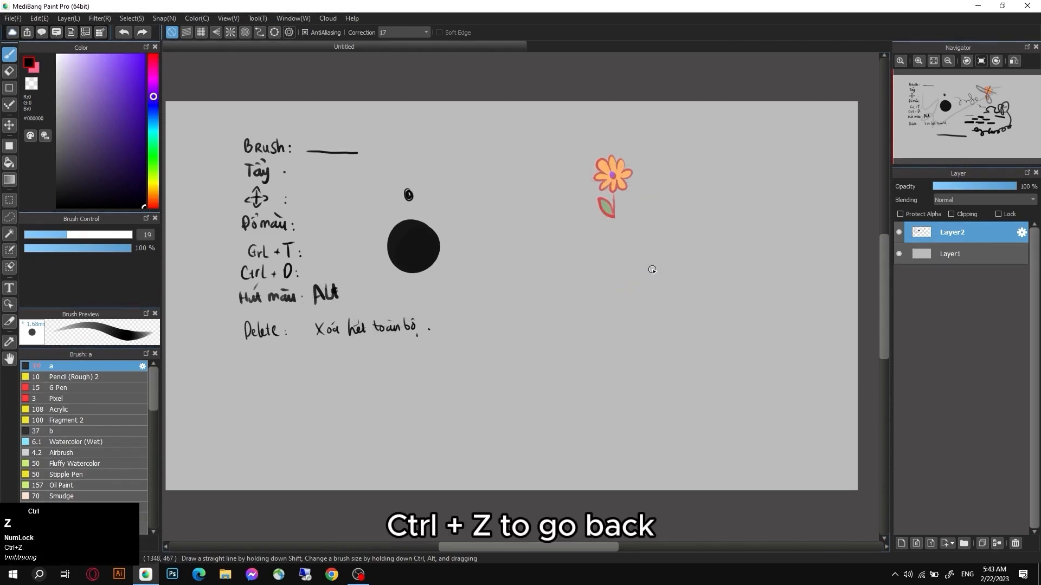
{"action": "key", "text": "ctrl+z"}
- Write the note "Ctrl + Z:" below the Delete note in black with brush size 6
{"action": "left_click_drag", "start_coordinate": [369, 308], "coordinate": [413, 242]}
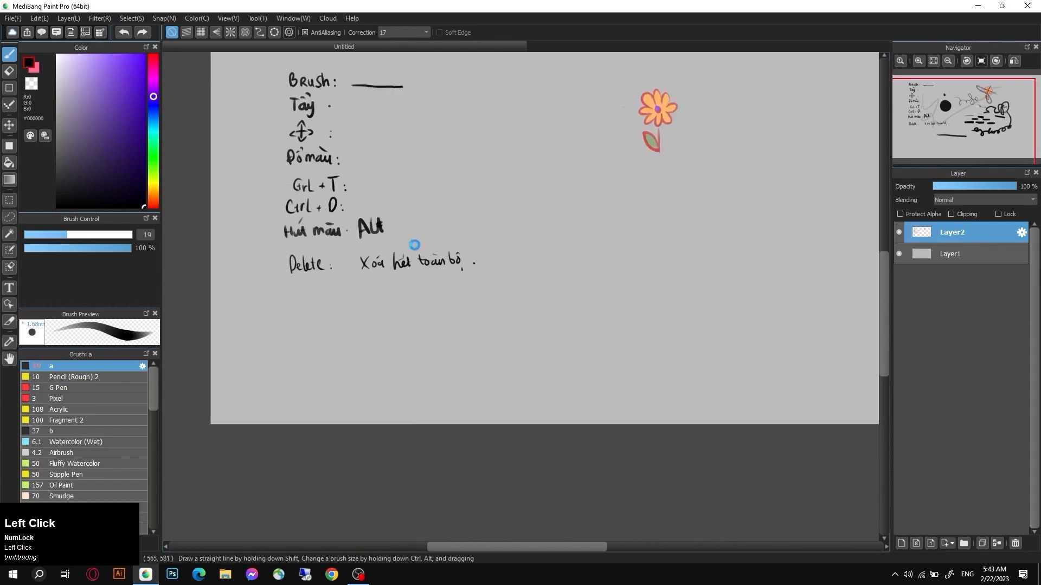
{"action": "left_click", "coordinate": [35, 236]}
{"action": "left_click_drag", "start_coordinate": [302, 290], "coordinate": [296, 302]}
{"action": "mouse_move", "coordinate": [300, 287]}
{"action": "left_mouse_down"}
{"action": "mouse_move", "coordinate": [304, 302]}
{"action": "mouse_move", "coordinate": [348, 301]}
{"action": "left_mouse_up"}
{"action": "left_click", "coordinate": [354, 295]}
{"action": "left_click", "coordinate": [354, 301]}
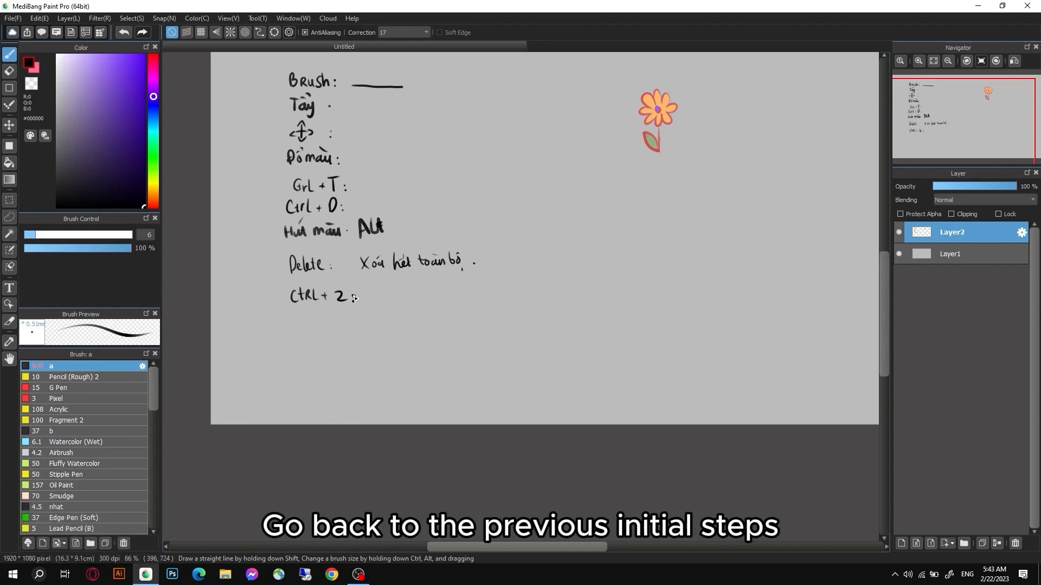
- Draw a test stroke in the empty area below the flower and undo it
{"action": "mouse_move", "coordinate": [607, 233]}
{"action": "left_mouse_down"}
{"action": "mouse_move", "coordinate": [600, 299]}
{"action": "mouse_move", "coordinate": [629, 288]}
{"action": "left_mouse_up"}
{"action": "key", "text": "ctrl+z"}
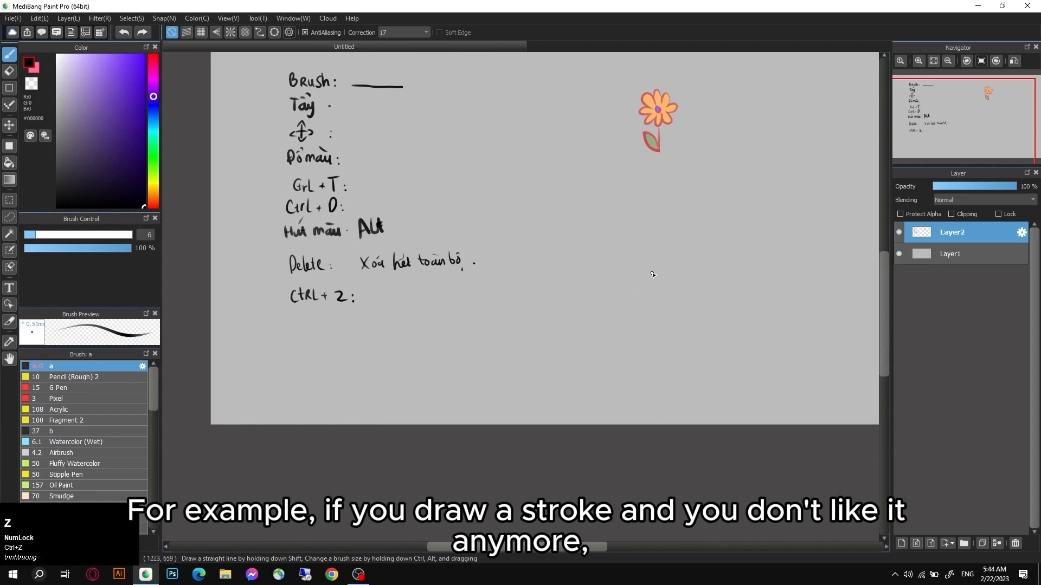
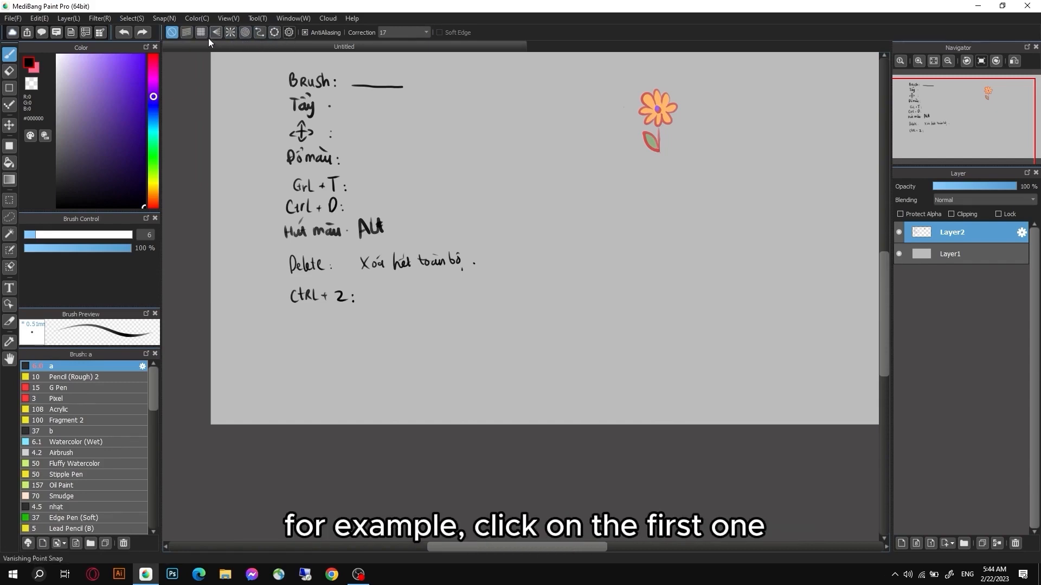
- Turn on Parallel Snap and draw long diagonal lines and short hatching strokes in the empty area beside the notes
{"action": "left_click", "coordinate": [189, 34]}
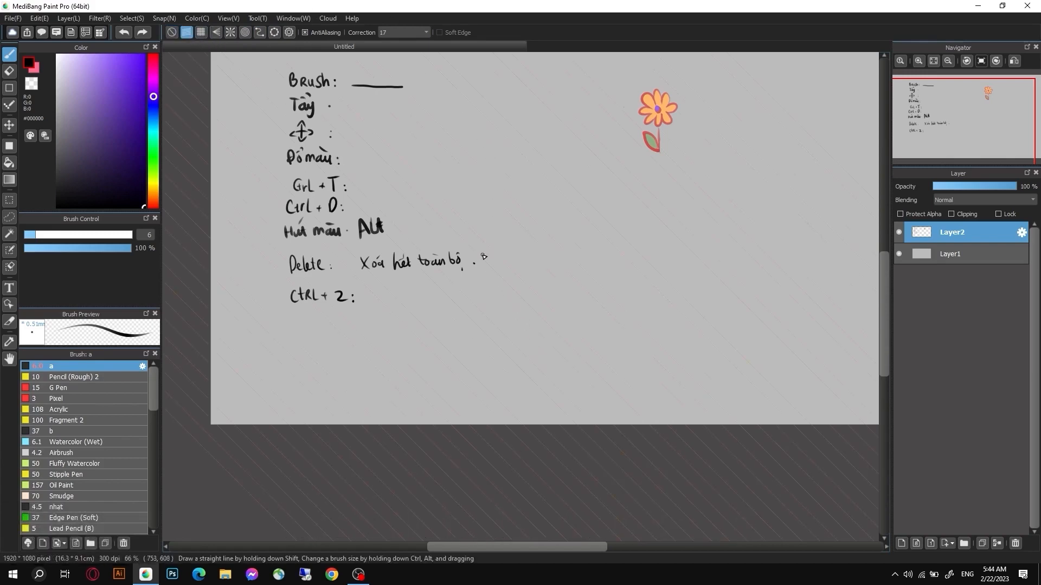
{"action": "left_click_drag", "start_coordinate": [440, 150], "coordinate": [454, 161]}
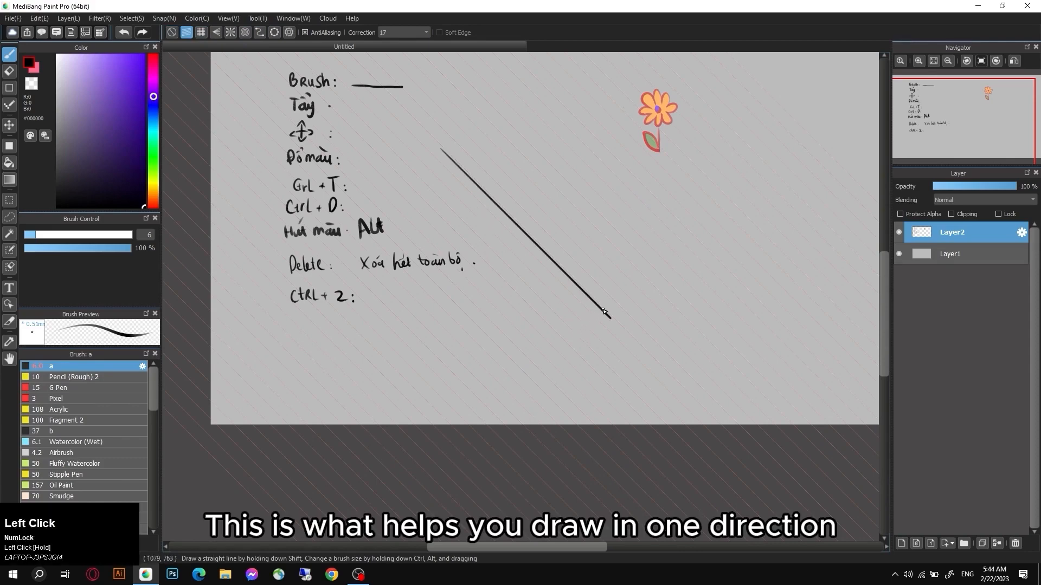
{"action": "left_click_drag", "start_coordinate": [456, 140], "coordinate": [600, 306]}
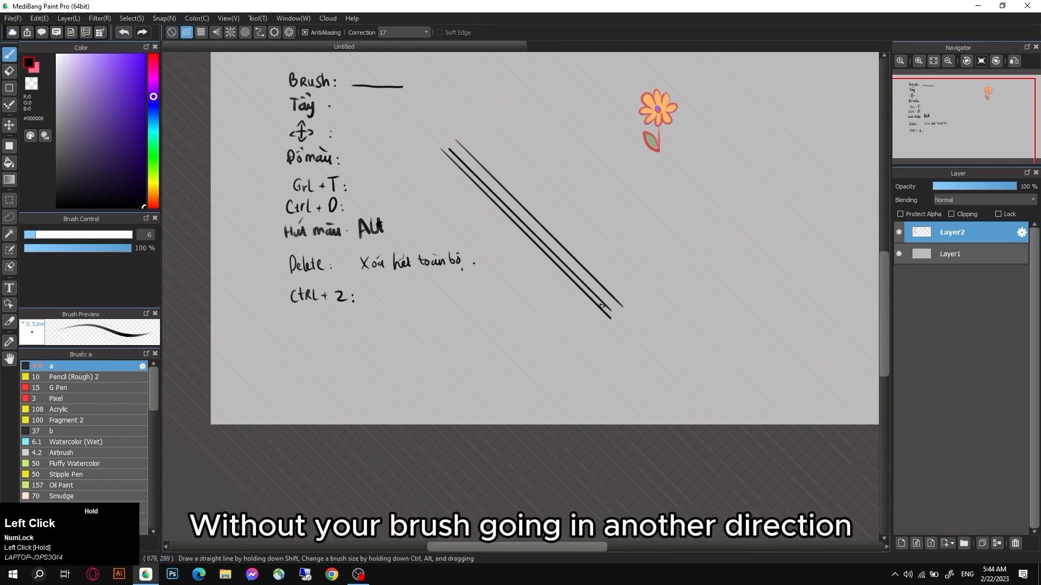
{"action": "left_click_drag", "start_coordinate": [481, 131], "coordinate": [595, 244]}
{"action": "left_click_drag", "start_coordinate": [512, 150], "coordinate": [575, 214]}
{"action": "left_click_drag", "start_coordinate": [510, 144], "coordinate": [578, 213]}
{"action": "mouse_move", "coordinate": [541, 156]}
{"action": "left_mouse_down"}
{"action": "mouse_move", "coordinate": [592, 205]}
{"action": "mouse_move", "coordinate": [613, 206]}
{"action": "left_mouse_up"}
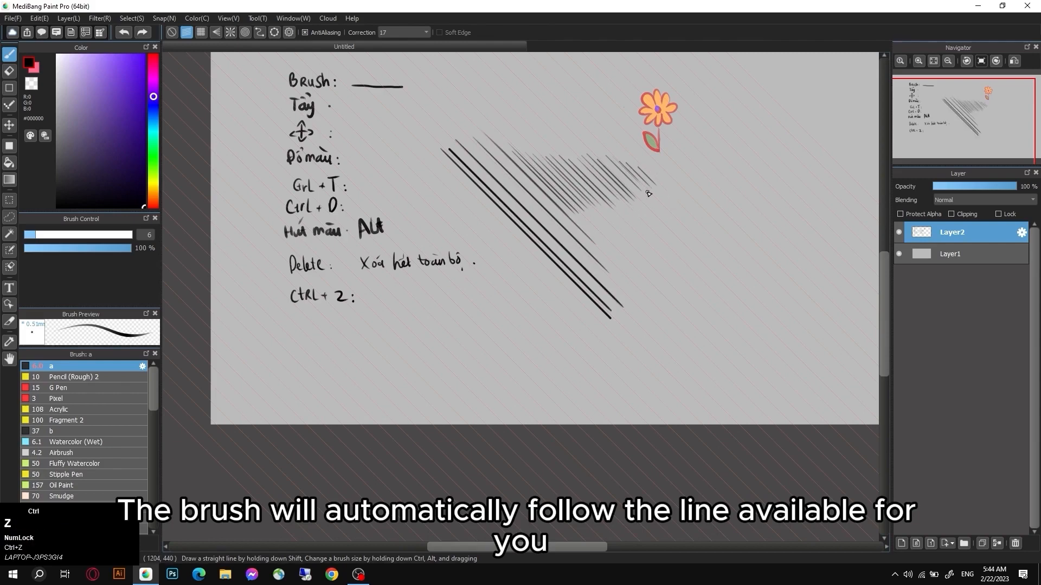
- Undo all the diagonal lines and hatching strokes, keeping only the notes and the flower
{"action": "key", "text": "ctrl+z"}
{"action": "key", "text": "ctrl+z"}
{"action": "key", "text": "ctrl+z"}
{"action": "key", "text": "ctrl+z"}
{"action": "key", "text": "ctrl+z"}
{"action": "key", "text": "ctrl+z"}
{"action": "key", "text": "ctrl+z"}
{"action": "key", "text": "ctrl+z"}
{"action": "key", "text": "ctrl+z"}
{"action": "key", "text": "ctrl+z"}
{"action": "key", "text": "ctrl+z"}
{"action": "key", "text": "ctrl+z"}
{"action": "key", "text": "ctrl+z"}
{"action": "key", "text": "ctrl+z"}
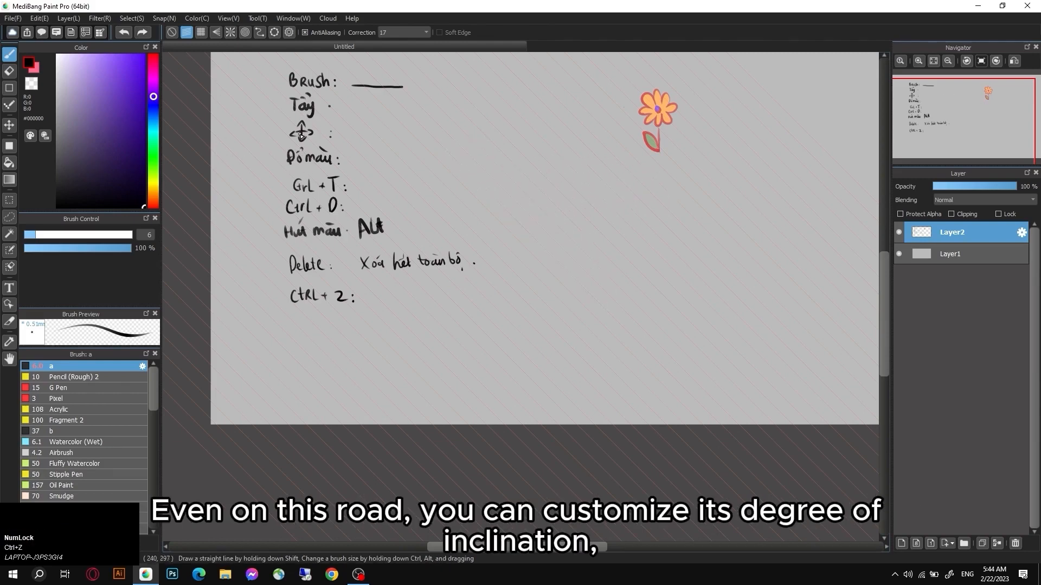
- Rotate the parallel snap guides to slope upward to the right, then draw a test stroke along them and undo it
{"action": "left_click", "coordinate": [289, 33]}
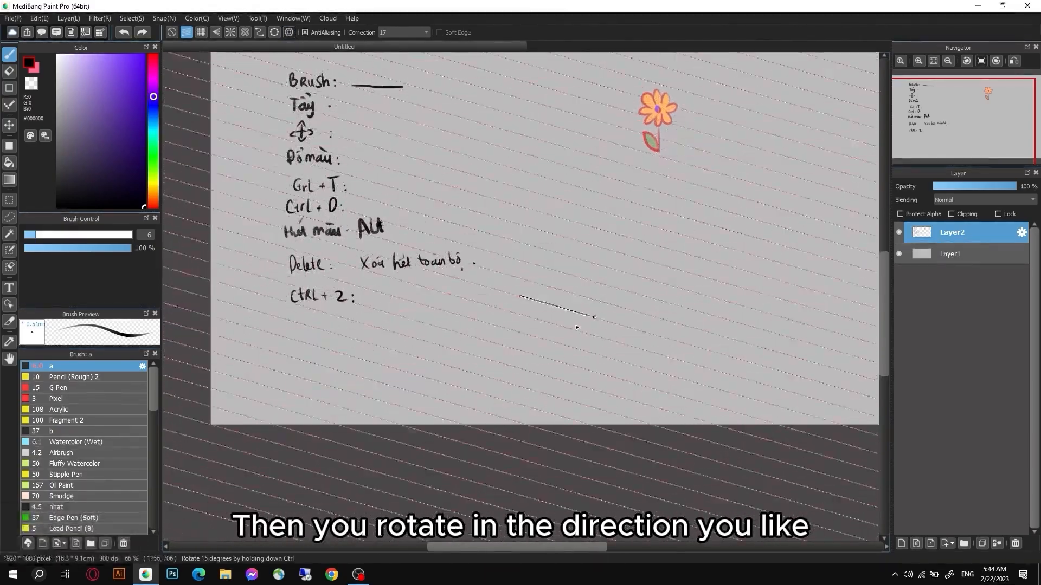
{"action": "left_click", "coordinate": [633, 226]}
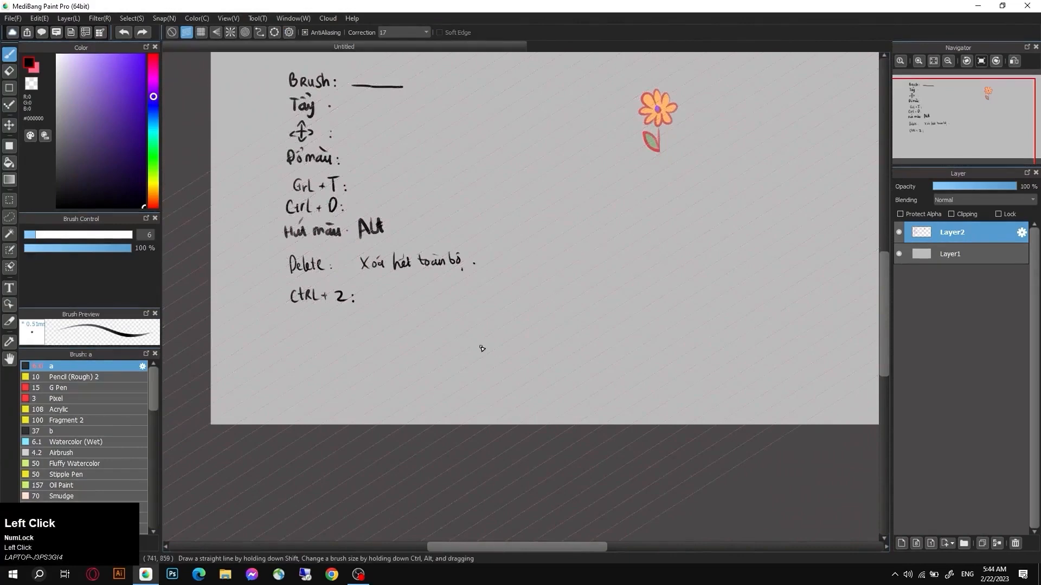
{"action": "left_click_drag", "start_coordinate": [512, 323], "coordinate": [633, 237]}
{"action": "key", "text": "ctrl+z"}
{"action": "key", "text": "ctrl+z"}
{"action": "key", "text": "ctrl+z"}
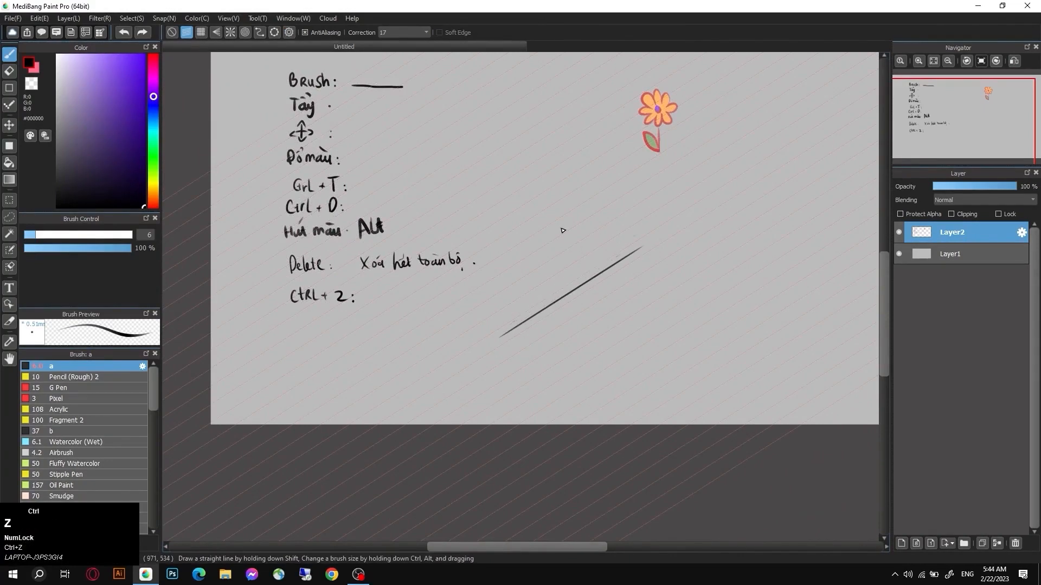
- Try tilting the parallel snap guides to a steep downward slant, and turn snapping off
{"action": "left_click", "coordinate": [288, 33]}
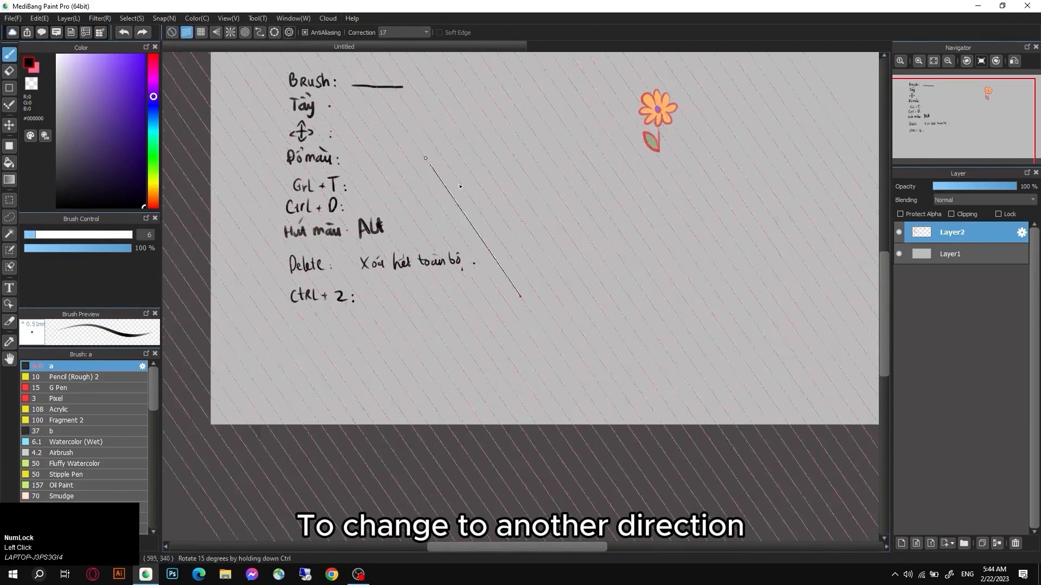
{"action": "left_click", "coordinate": [172, 32]}
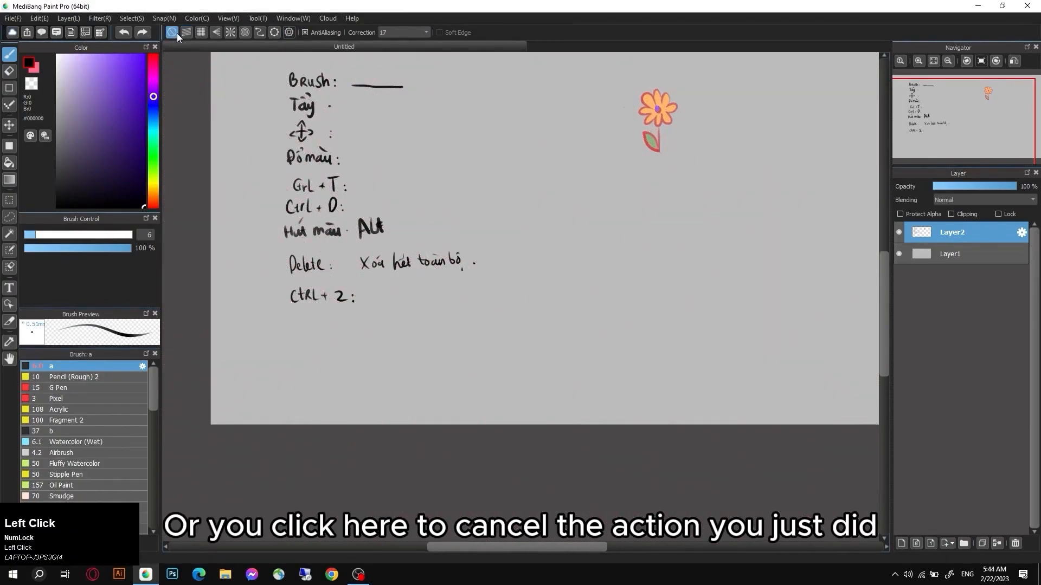
- Turn on the square grid snap and draw six vertical lines crossed by three horizontal lines beside the notes
{"action": "left_click", "coordinate": [200, 33]}
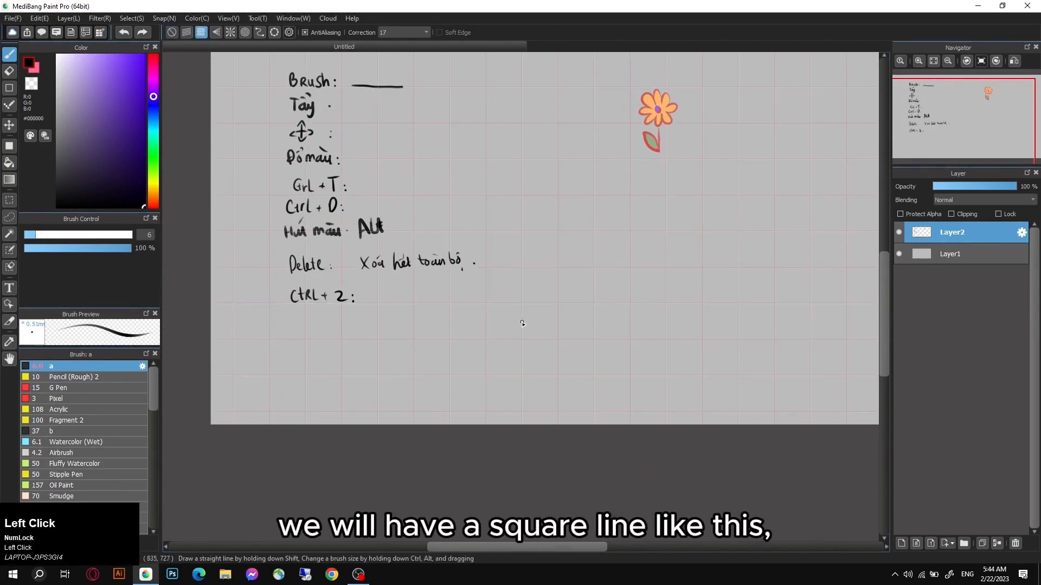
{"action": "mouse_move", "coordinate": [508, 152]}
{"action": "left_mouse_down"}
{"action": "mouse_move", "coordinate": [508, 361]}
{"action": "mouse_move", "coordinate": [527, 131]}
{"action": "left_mouse_up"}
{"action": "left_click_drag", "start_coordinate": [552, 343], "coordinate": [552, 153]}
{"action": "left_click_drag", "start_coordinate": [591, 375], "coordinate": [591, 117]}
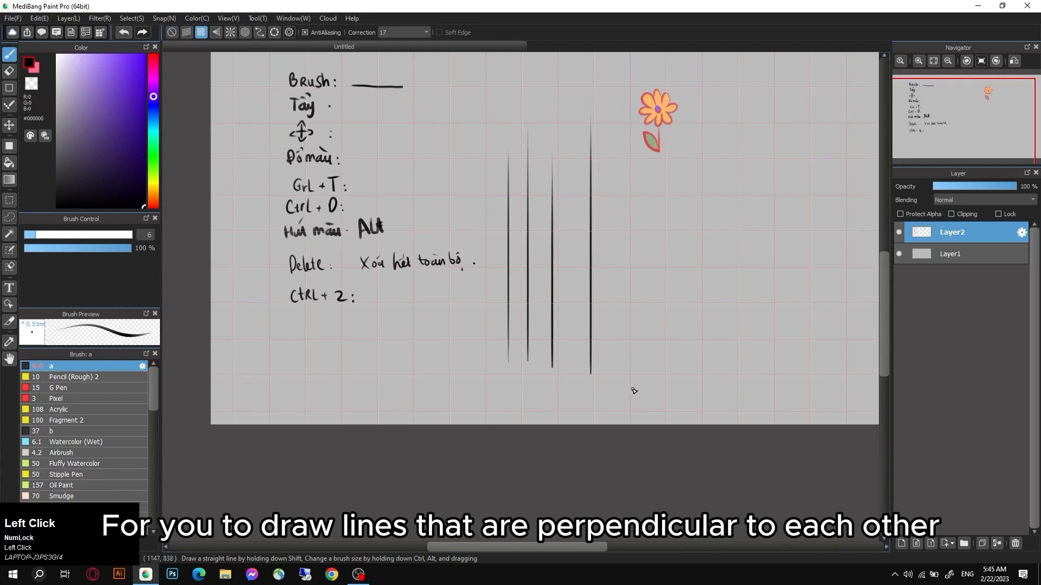
{"action": "left_click_drag", "start_coordinate": [629, 387], "coordinate": [630, 96]}
{"action": "left_click_drag", "start_coordinate": [670, 380], "coordinate": [671, 135]}
{"action": "left_click_drag", "start_coordinate": [417, 286], "coordinate": [787, 286]}
{"action": "left_click_drag", "start_coordinate": [414, 317], "coordinate": [775, 317]}
{"action": "left_click_drag", "start_coordinate": [471, 353], "coordinate": [766, 353]}
- Undo all the vertical and horizontal grid-snap lines
{"action": "key", "text": "ctrl+z"}
{"action": "key", "text": "ctrl+z"}
{"action": "key", "text": "ctrl+z"}
{"action": "key", "text": "ctrl+z"}
{"action": "key", "text": "ctrl+z"}
{"action": "key", "text": "ctrl+z"}
{"action": "key", "text": "ctrl+z"}
{"action": "key", "text": "ctrl+z"}
{"action": "key", "text": "ctrl+z"}
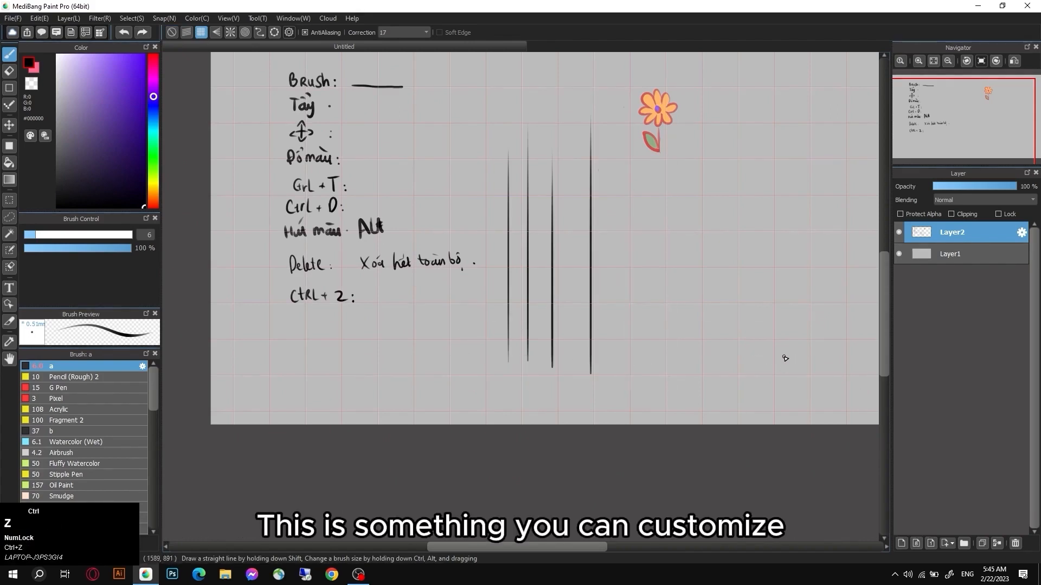
- Set up a Vanishing Point Snap with its convergence point in the empty area just beside the Delete note
{"action": "left_click", "coordinate": [216, 32]}
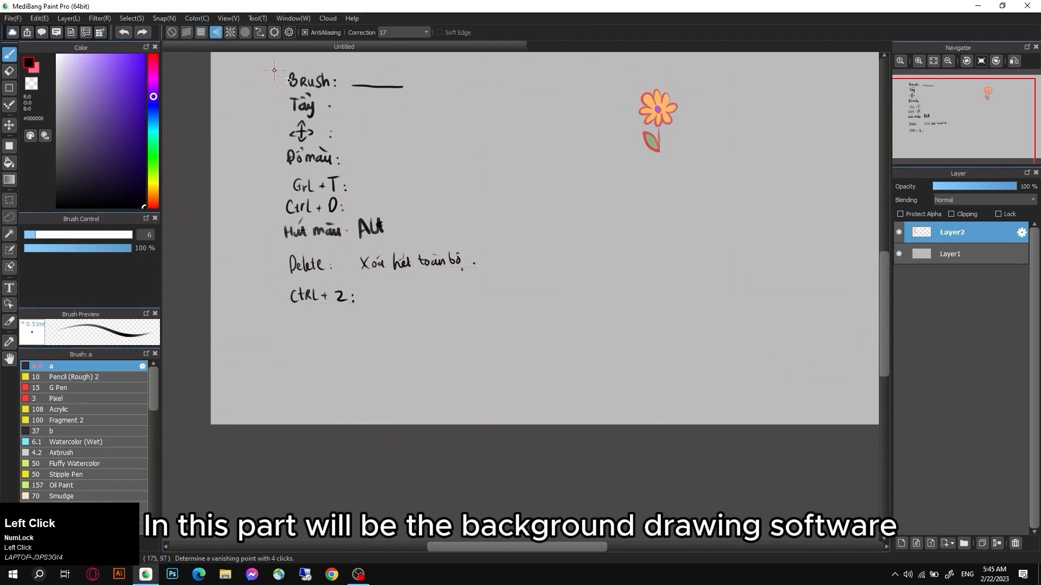
{"action": "left_click", "coordinate": [529, 271]}
{"action": "left_click", "coordinate": [613, 186]}
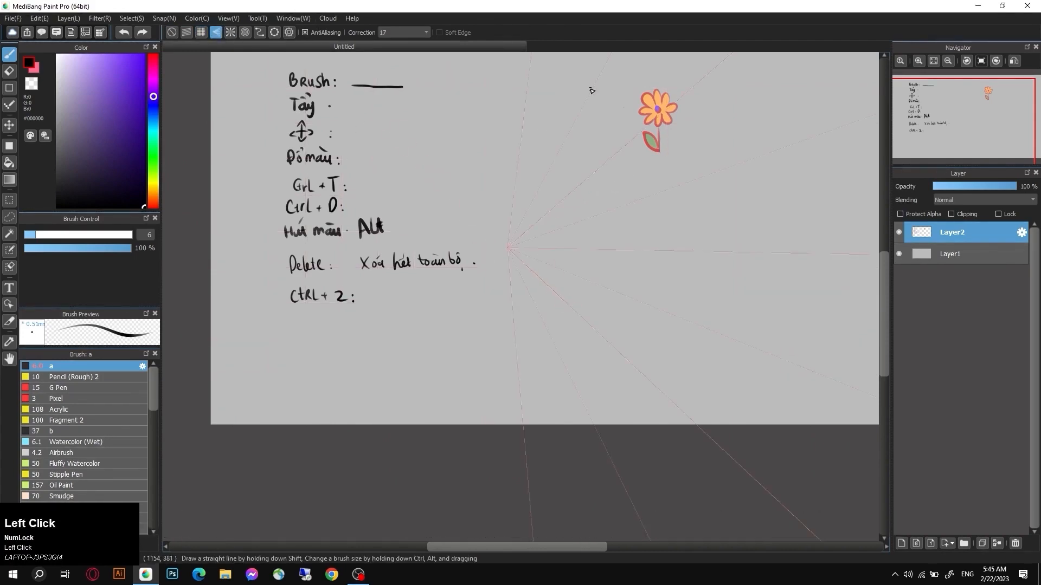
{"action": "key", "text": "b"}
- Draw three test lines radiating from the vanishing point and undo them
{"action": "left_click_drag", "start_coordinate": [557, 272], "coordinate": [878, 304]}
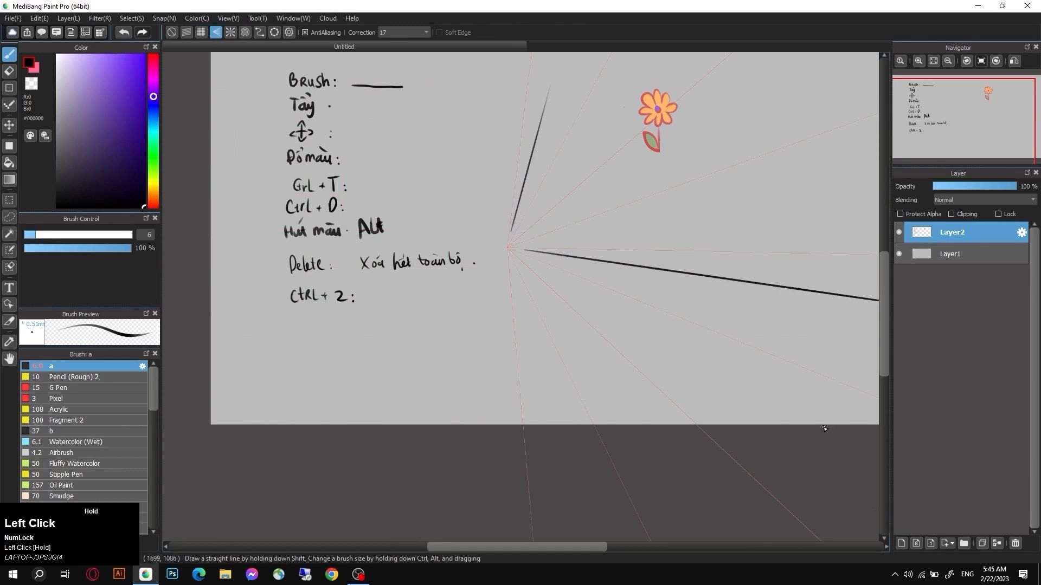
{"action": "left_click_drag", "start_coordinate": [519, 259], "coordinate": [721, 426]}
{"action": "key", "text": "ctrl+z"}
{"action": "key", "text": "ctrl+z"}
{"action": "key", "text": "ctrl+z"}
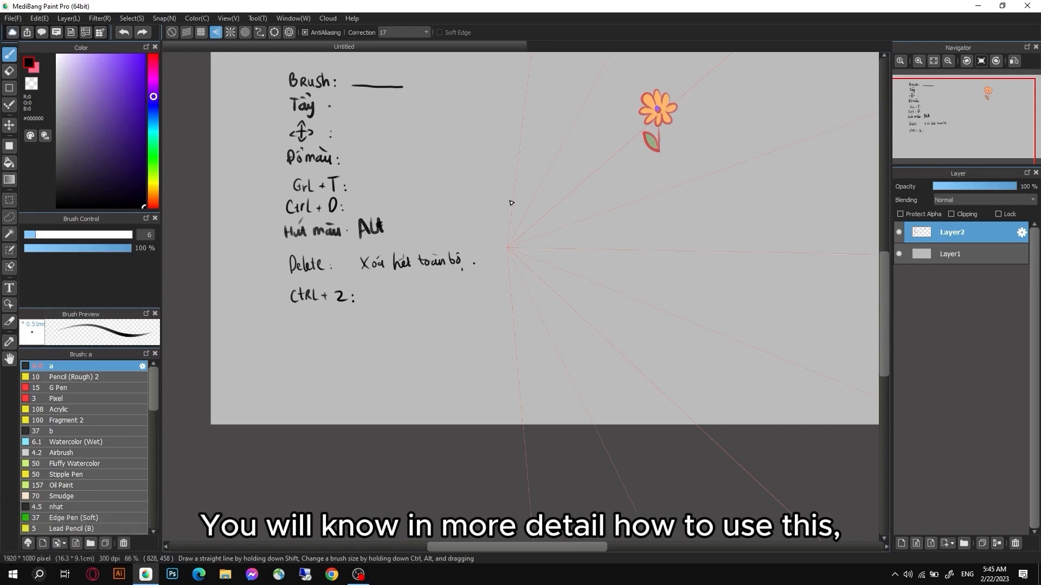
- Turn on Radial Snap, draw four strokes converging toward the canvas's upper-left area, and undo them
{"action": "left_click", "coordinate": [231, 32]}
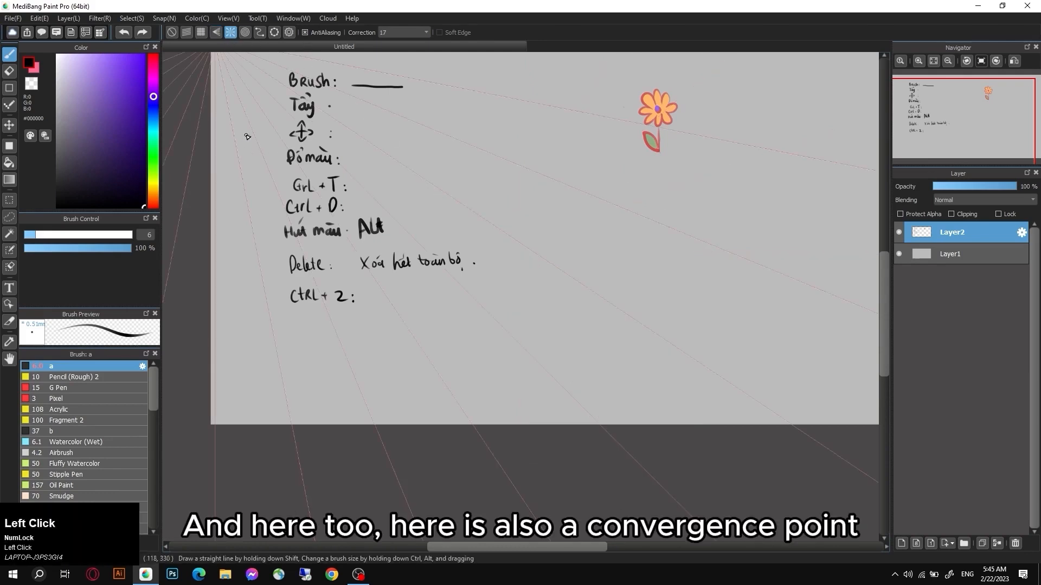
{"action": "left_click_drag", "start_coordinate": [247, 141], "coordinate": [341, 425]}
{"action": "left_click_drag", "start_coordinate": [425, 363], "coordinate": [275, 130]}
{"action": "left_click_drag", "start_coordinate": [564, 363], "coordinate": [303, 121]}
{"action": "left_click_drag", "start_coordinate": [562, 282], "coordinate": [267, 84]}
{"action": "key", "text": "ctrl+z"}
{"action": "key", "text": "ctrl+z"}
{"action": "key", "text": "ctrl+z"}
{"action": "key", "text": "ctrl+z"}
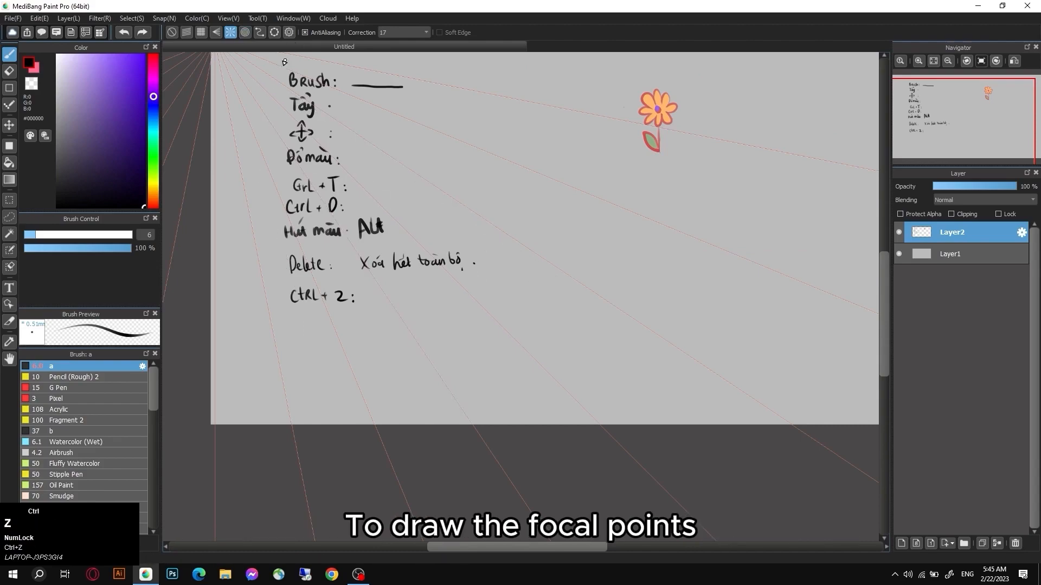
- Move the radial snap center onto the middle of the flower
{"action": "left_click", "coordinate": [292, 34]}
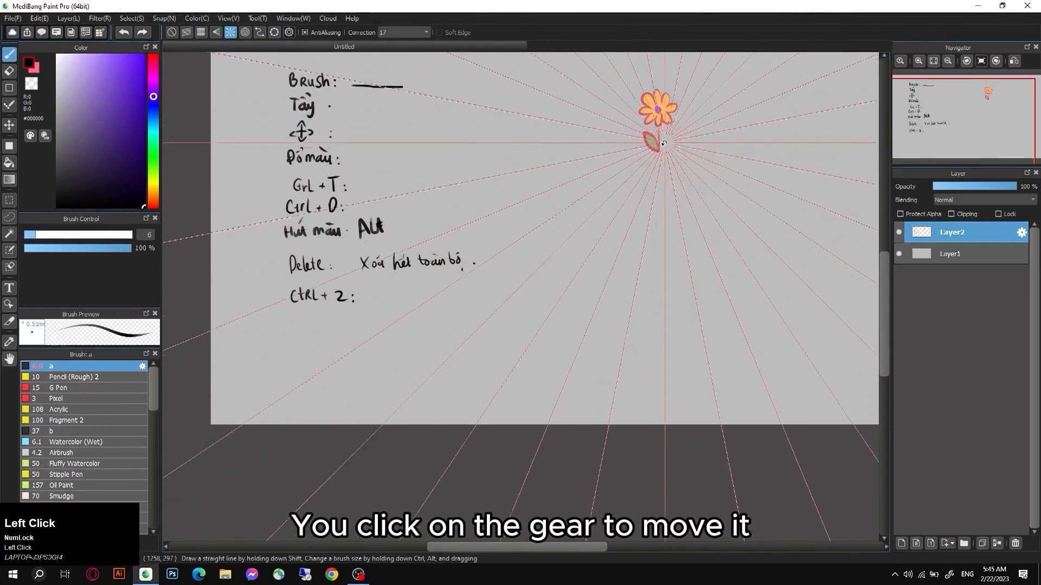
{"action": "left_click", "coordinate": [658, 111]}
{"action": "left_click_drag", "start_coordinate": [696, 167], "coordinate": [560, 365]}
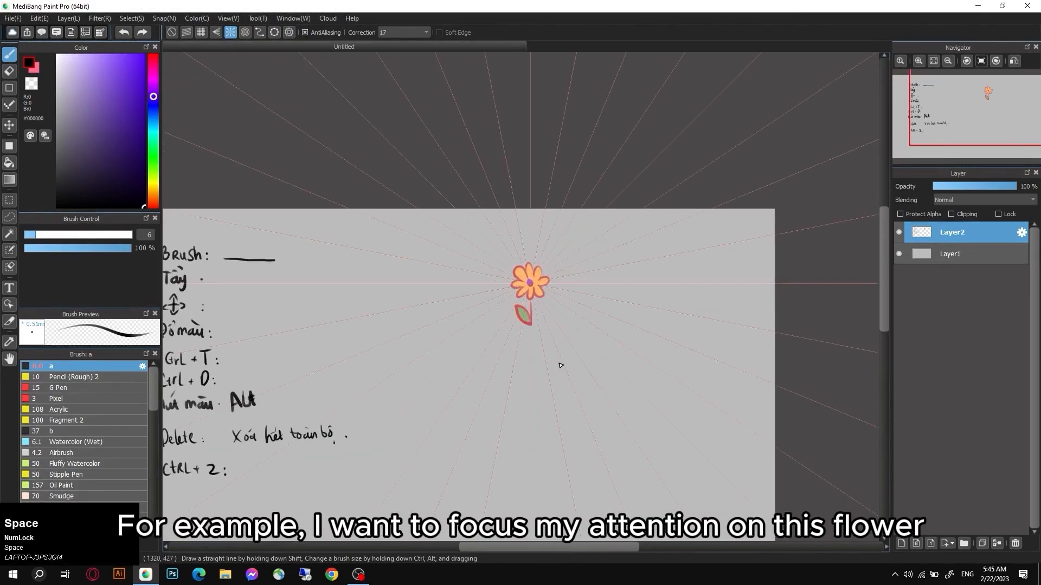
- Set the brush color to red #FF3500 and draw short rays all around the flower along the radial guides
{"action": "left_click_drag", "start_coordinate": [152, 192], "coordinate": [153, 203]}
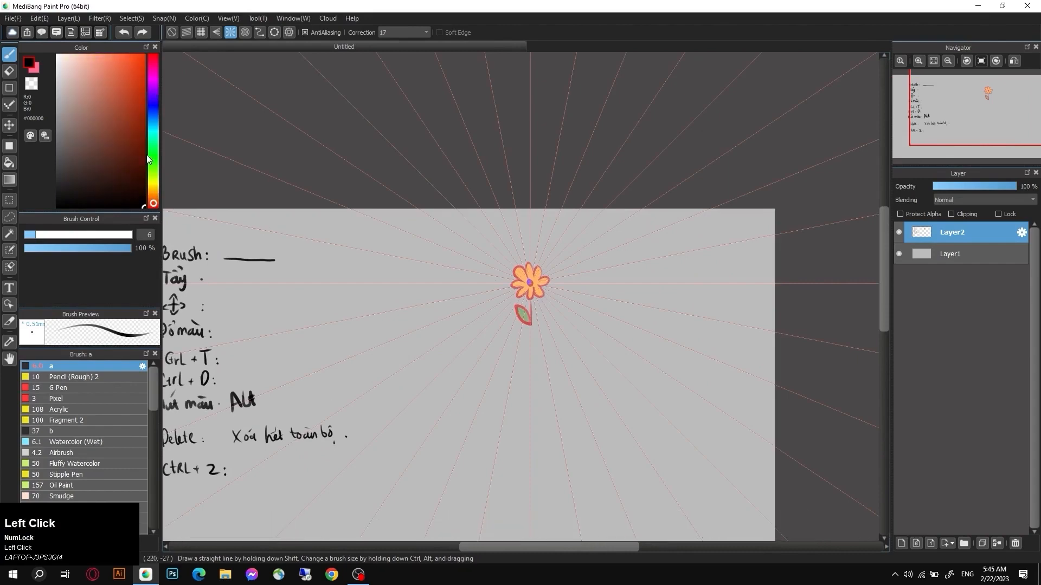
{"action": "left_click", "coordinate": [144, 55]}
{"action": "mouse_move", "coordinate": [541, 343]}
{"action": "left_mouse_down"}
{"action": "mouse_move", "coordinate": [549, 399]}
{"action": "mouse_move", "coordinate": [552, 321]}
{"action": "left_mouse_up"}
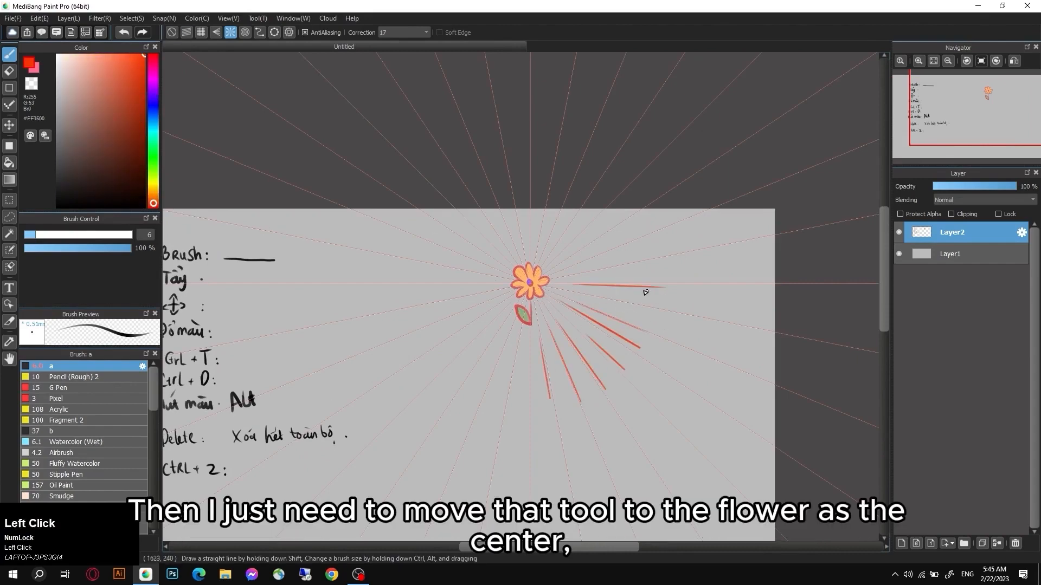
{"action": "mouse_move", "coordinate": [568, 258]}
{"action": "left_mouse_down"}
{"action": "mouse_move", "coordinate": [618, 225]}
{"action": "mouse_move", "coordinate": [580, 213]}
{"action": "left_mouse_up"}
{"action": "left_click_drag", "start_coordinate": [535, 253], "coordinate": [544, 211]}
{"action": "left_click_drag", "start_coordinate": [522, 247], "coordinate": [504, 203]}
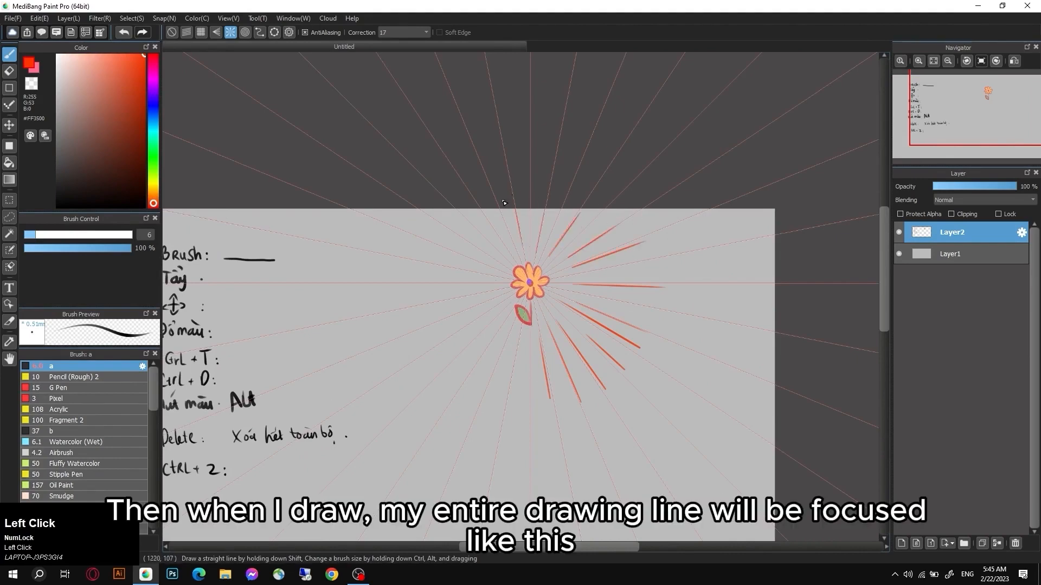
{"action": "left_click_drag", "start_coordinate": [495, 270], "coordinate": [433, 237]}
{"action": "mouse_move", "coordinate": [494, 281]}
{"action": "left_mouse_down"}
{"action": "mouse_move", "coordinate": [433, 278]}
{"action": "mouse_move", "coordinate": [441, 337]}
{"action": "left_mouse_up"}
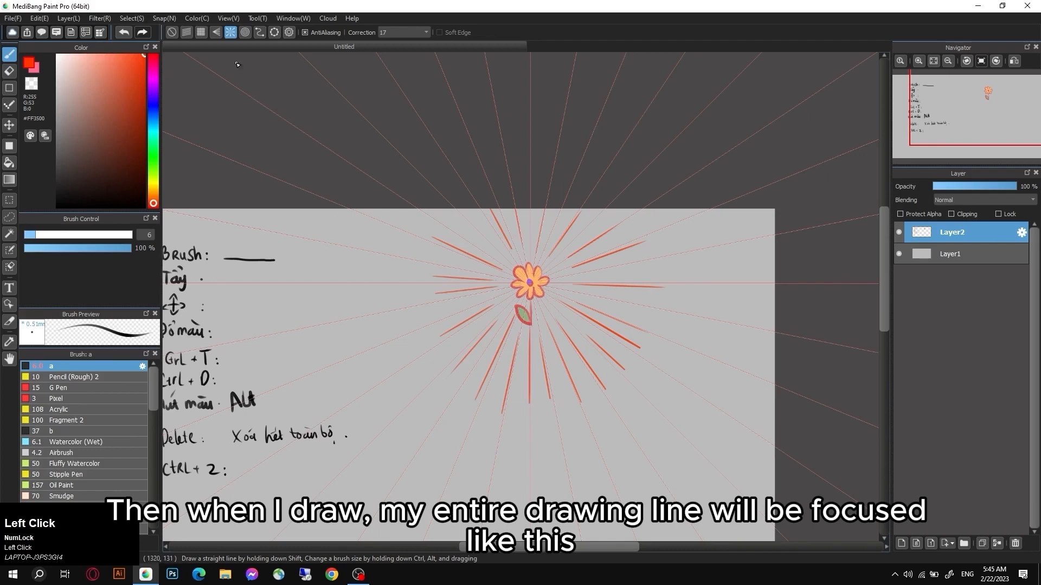
- Turn snapping off and undo all the red rays around the flower
{"action": "left_click", "coordinate": [172, 32]}
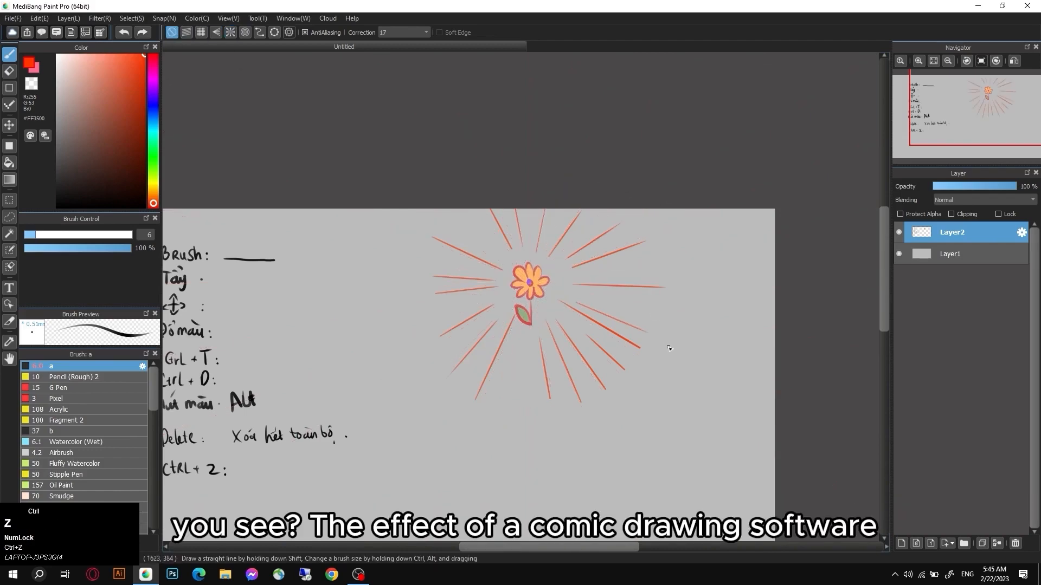
{"action": "key", "text": "ctrl+z"}
{"action": "key", "text": "ctrl+z"}
{"action": "key", "text": "ctrl+z"}
{"action": "key", "text": "ctrl+z"}
{"action": "key", "text": "ctrl+z"}
{"action": "key", "text": "ctrl+z"}
{"action": "key", "text": "ctrl+z"}
{"action": "key", "text": "ctrl+z"}
{"action": "key", "text": "ctrl+z"}
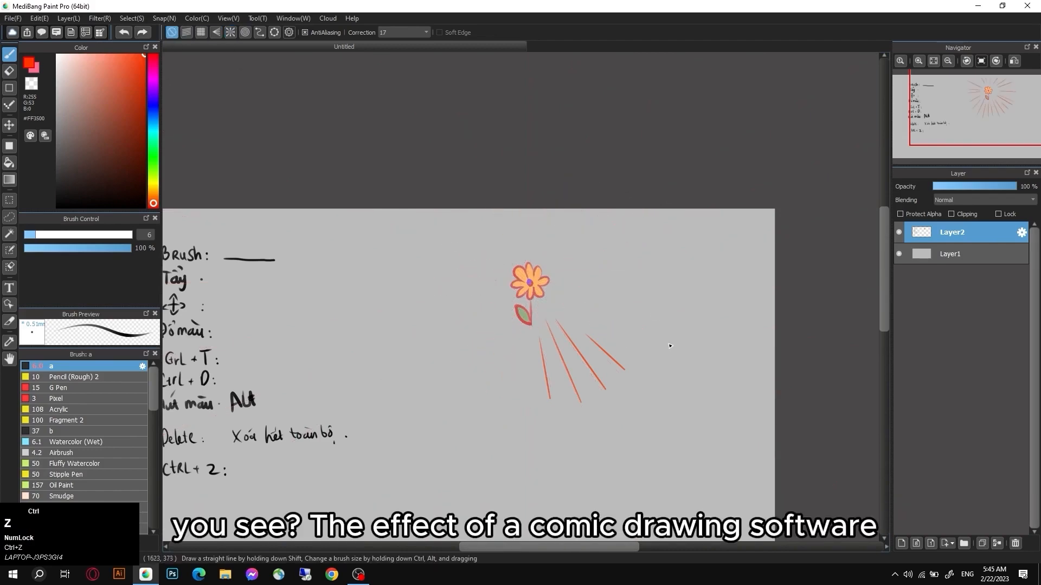
{"action": "key", "text": "ctrl+z"}
{"action": "key", "text": "ctrl+z"}
{"action": "key", "text": "ctrl+z"}
{"action": "key", "text": "ctrl+z"}
- Turn on the circle snap and draw several concentric red circles around the flower
{"action": "left_click", "coordinate": [245, 32]}
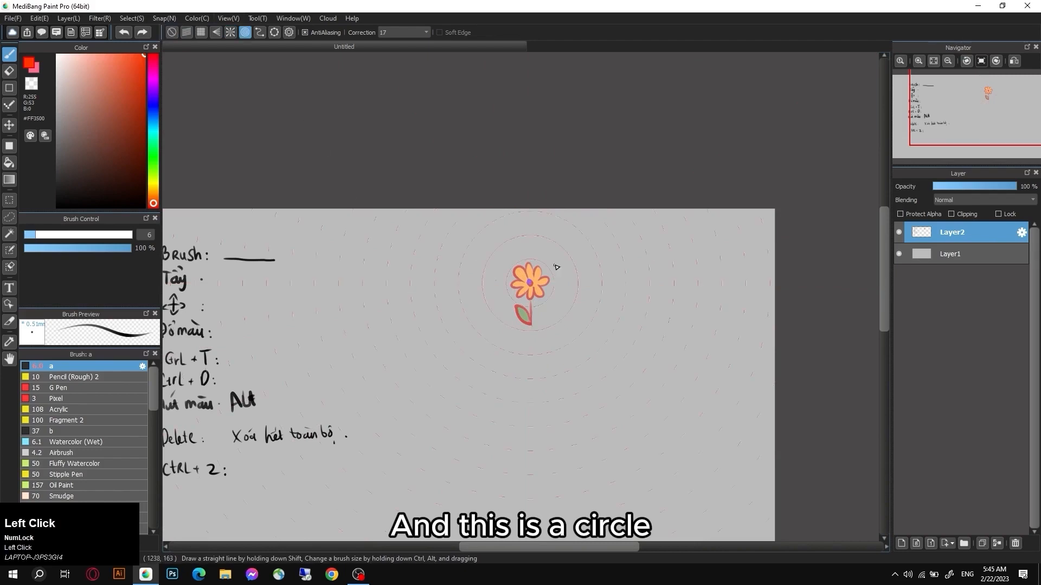
{"action": "mouse_move", "coordinate": [526, 261]}
{"action": "left_mouse_down"}
{"action": "mouse_move", "coordinate": [513, 288]}
{"action": "mouse_move", "coordinate": [523, 260]}
{"action": "left_mouse_up"}
{"action": "mouse_move", "coordinate": [484, 260]}
{"action": "left_mouse_down"}
{"action": "mouse_move", "coordinate": [515, 354]}
{"action": "mouse_move", "coordinate": [458, 379]}
{"action": "mouse_move", "coordinate": [575, 353]}
{"action": "left_mouse_up"}
{"action": "mouse_move", "coordinate": [421, 309]}
{"action": "left_mouse_down"}
{"action": "mouse_move", "coordinate": [532, 455]}
{"action": "mouse_move", "coordinate": [374, 397]}
{"action": "left_mouse_up"}
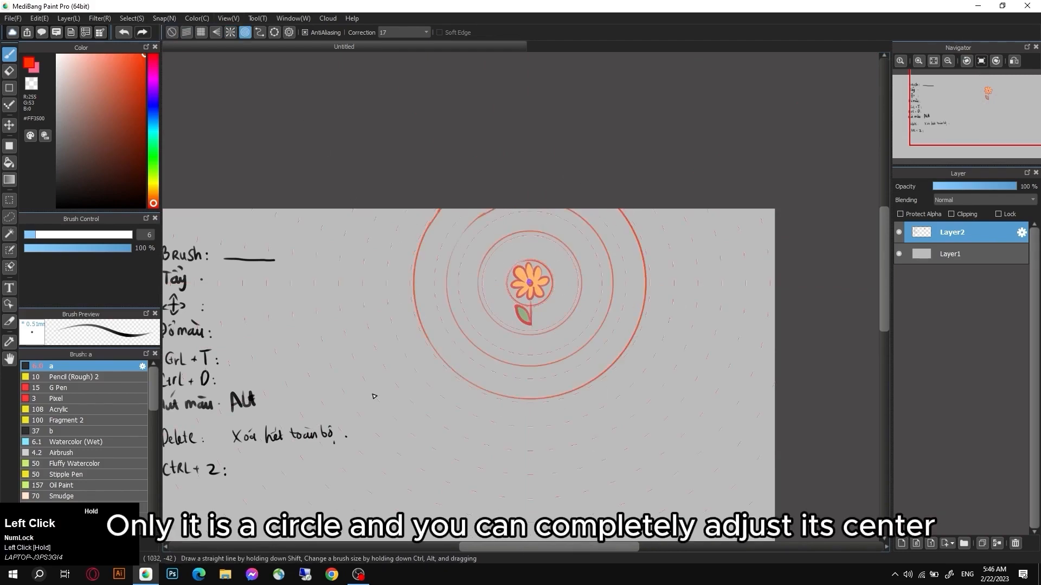
{"action": "left_click_drag", "start_coordinate": [721, 233], "coordinate": [417, 254]}
{"action": "mouse_move", "coordinate": [451, 213]}
{"action": "left_mouse_down"}
{"action": "mouse_move", "coordinate": [497, 428]}
{"action": "mouse_move", "coordinate": [398, 293]}
{"action": "left_mouse_up"}
{"action": "mouse_move", "coordinate": [409, 222]}
{"action": "left_mouse_down"}
{"action": "mouse_move", "coordinate": [729, 246]}
{"action": "mouse_move", "coordinate": [406, 209]}
{"action": "mouse_move", "coordinate": [702, 212]}
{"action": "mouse_move", "coordinate": [661, 174]}
{"action": "left_mouse_up"}
- Undo all the red concentric circles around the flower
{"action": "key", "text": "ctrl+z"}
{"action": "key", "text": "ctrl+z"}
{"action": "key", "text": "ctrl+z"}
{"action": "key", "text": "ctrl+z"}
{"action": "key", "text": "ctrl+z"}
{"action": "key", "text": "ctrl+z"}
{"action": "key", "text": "ctrl+z"}
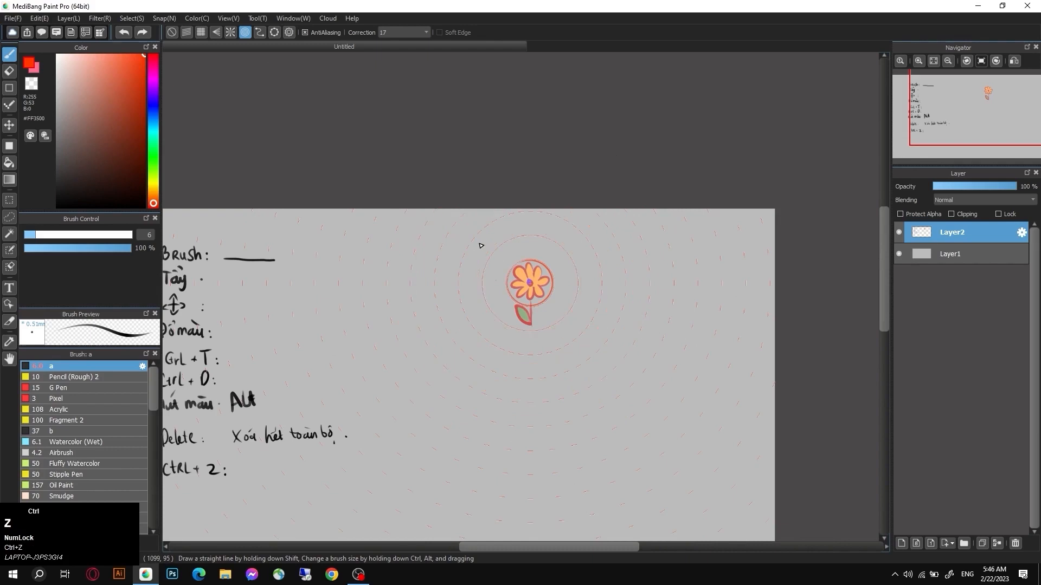
- Turn on the curve snap and plot a large closed wavy curve guide around the flower
{"action": "left_click", "coordinate": [259, 32]}
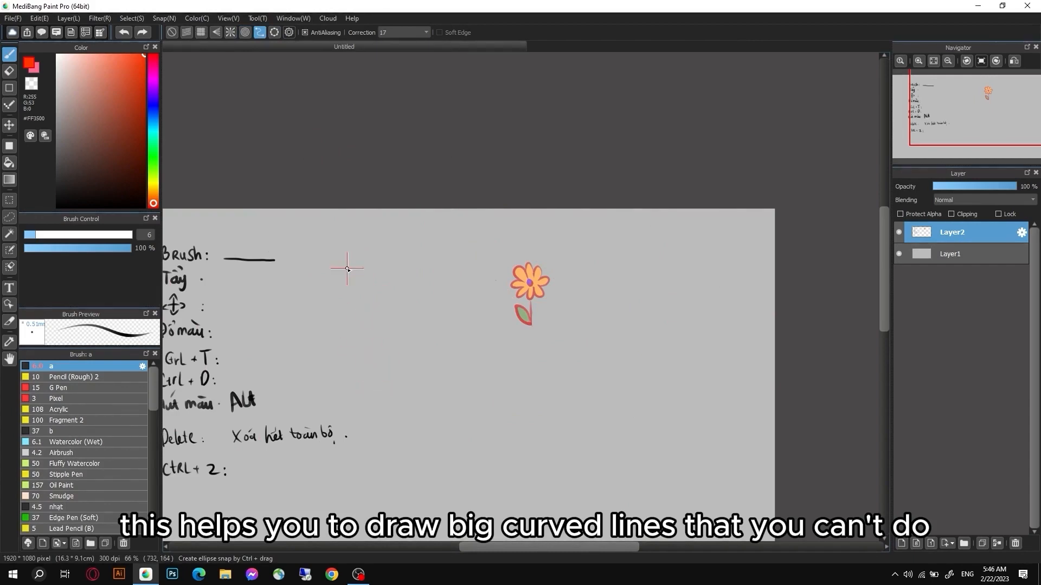
{"action": "key", "text": "2"}
{"action": "key", "text": "2"}
{"action": "key", "text": "1"}
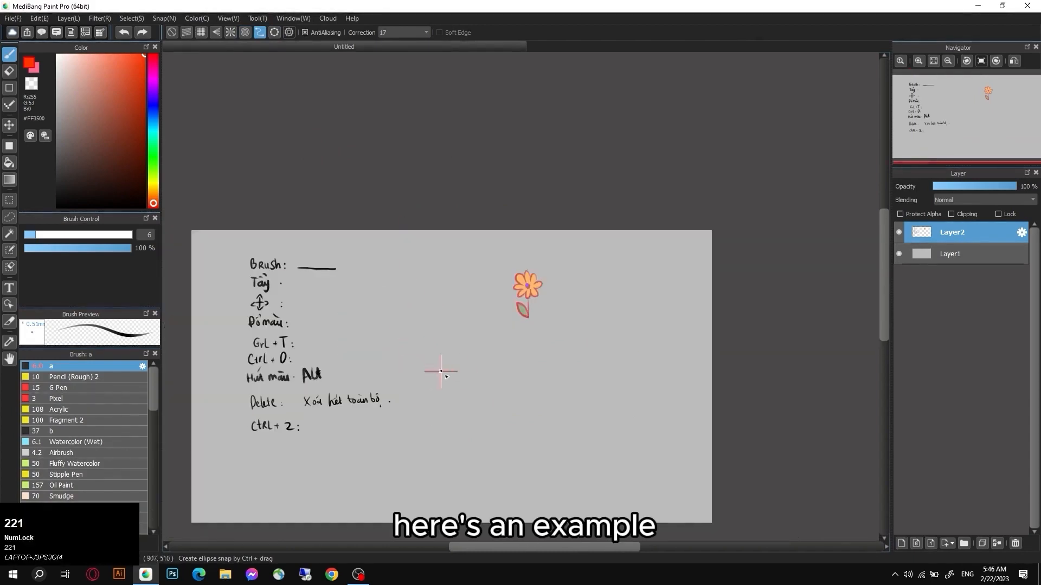
{"action": "key", "text": "space"}
{"action": "left_click_drag", "start_coordinate": [435, 342], "coordinate": [443, 258]}
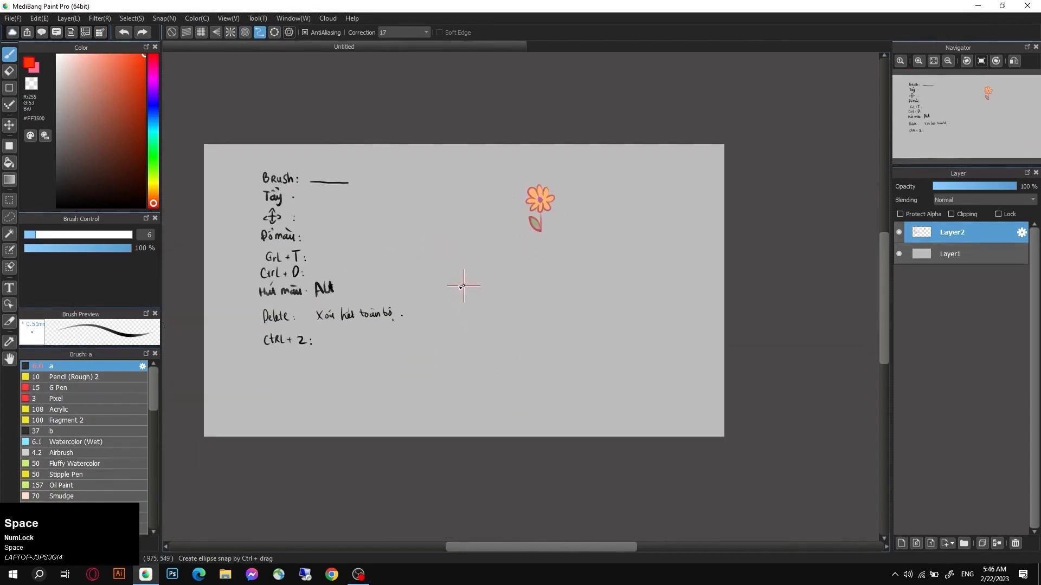
{"action": "left_click", "coordinate": [435, 243]}
{"action": "left_click", "coordinate": [458, 247]}
{"action": "left_click", "coordinate": [481, 286]}
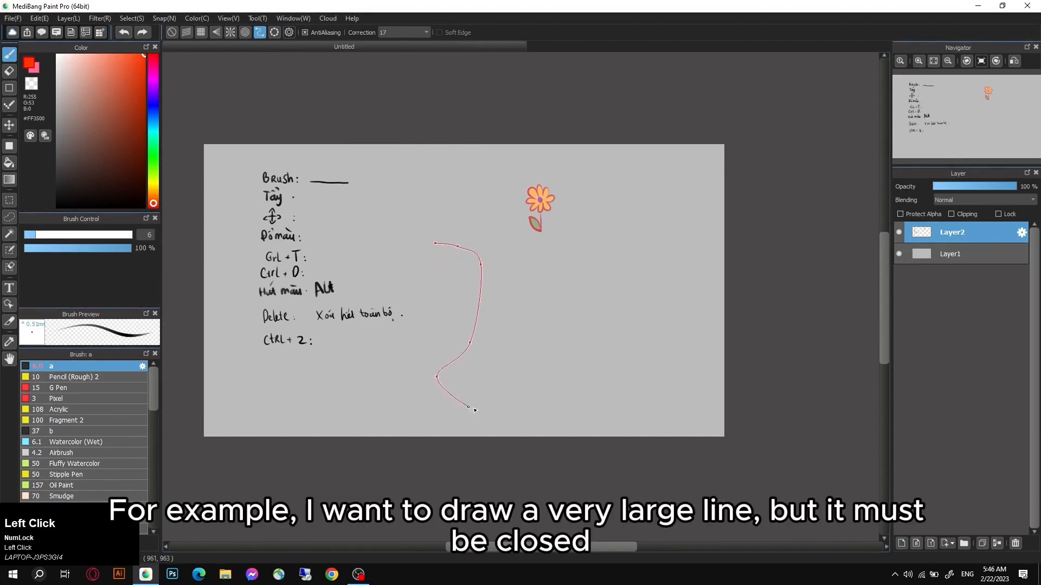
{"action": "left_click", "coordinate": [581, 381]}
{"action": "left_click", "coordinate": [570, 289]}
{"action": "left_click", "coordinate": [610, 272]}
{"action": "left_click", "coordinate": [621, 221]}
{"action": "left_click", "coordinate": [605, 177]}
{"action": "left_click", "coordinate": [571, 153]}
{"action": "left_click", "coordinate": [495, 173]}
{"action": "left_click", "coordinate": [465, 214]}
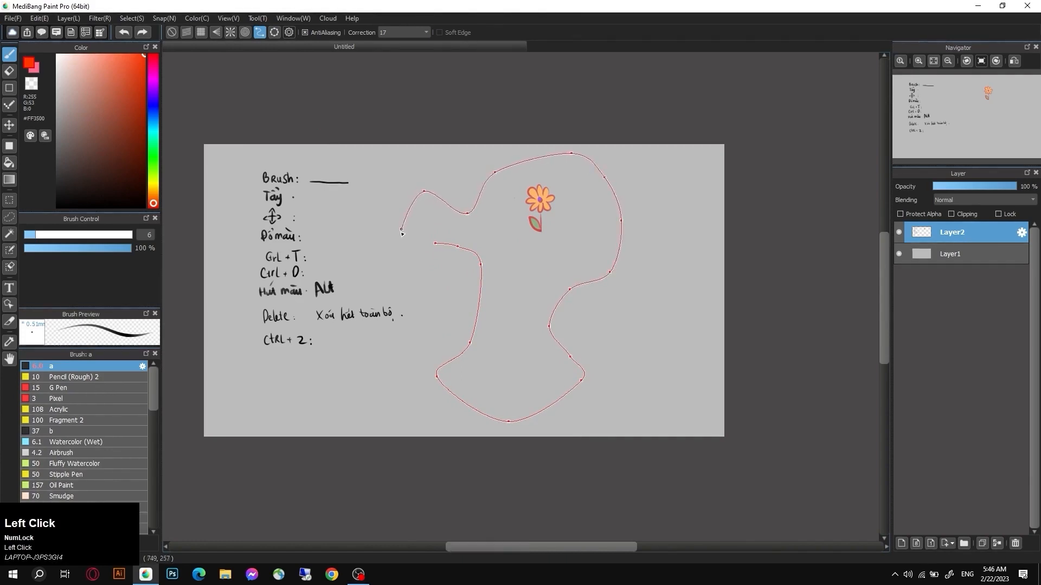
{"action": "left_click", "coordinate": [436, 245]}
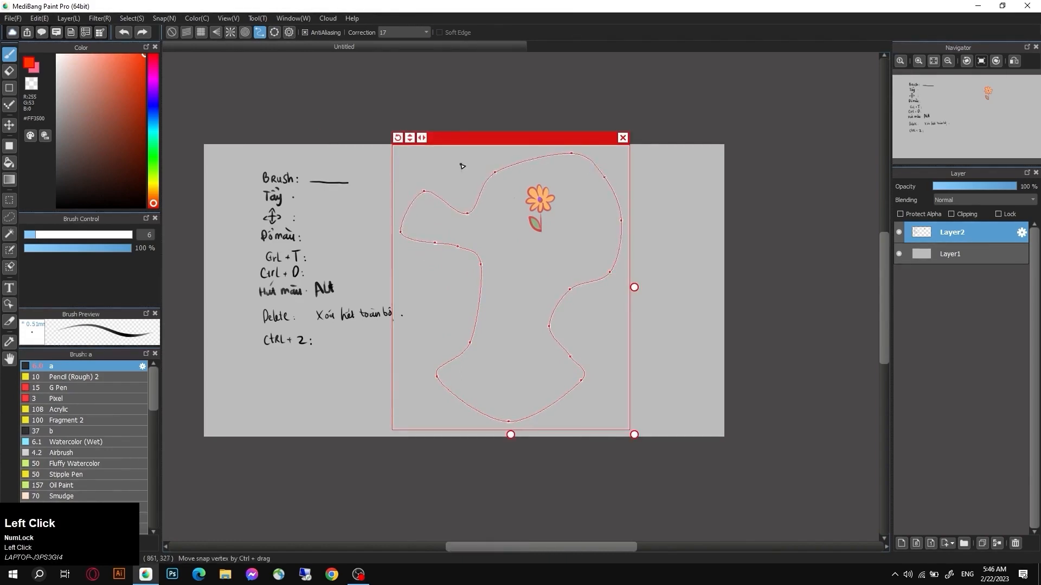
- Trace red strokes along the curve guide, moving and shrinking the guide between strokes
{"action": "mouse_move", "coordinate": [570, 327]}
{"action": "left_mouse_down"}
{"action": "mouse_move", "coordinate": [612, 395]}
{"action": "mouse_move", "coordinate": [503, 378]}
{"action": "left_mouse_up"}
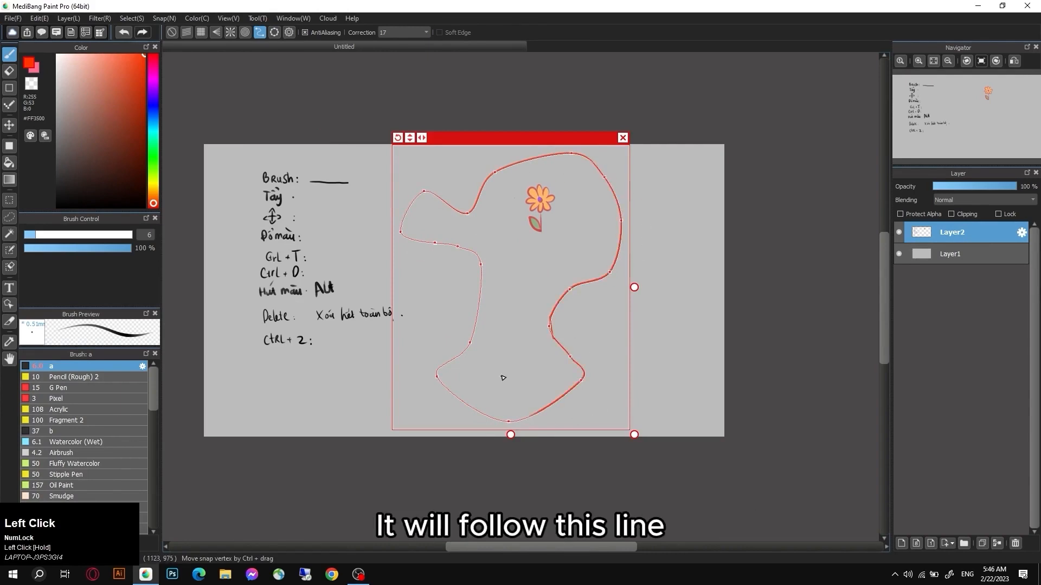
{"action": "left_click_drag", "start_coordinate": [585, 138], "coordinate": [545, 219]}
{"action": "left_click_drag", "start_coordinate": [592, 515], "coordinate": [512, 399]}
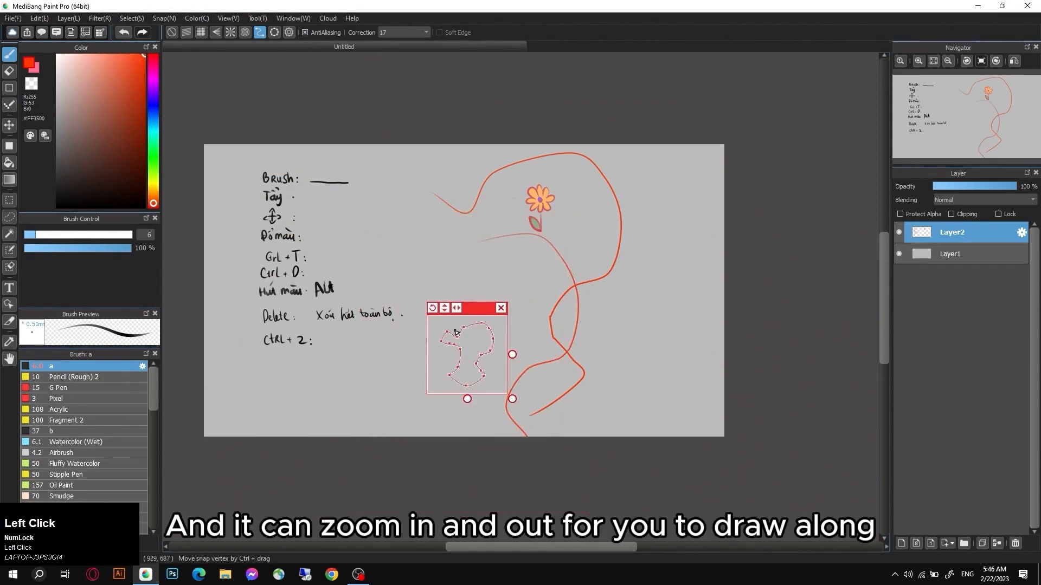
{"action": "left_click_drag", "start_coordinate": [486, 327], "coordinate": [475, 246]}
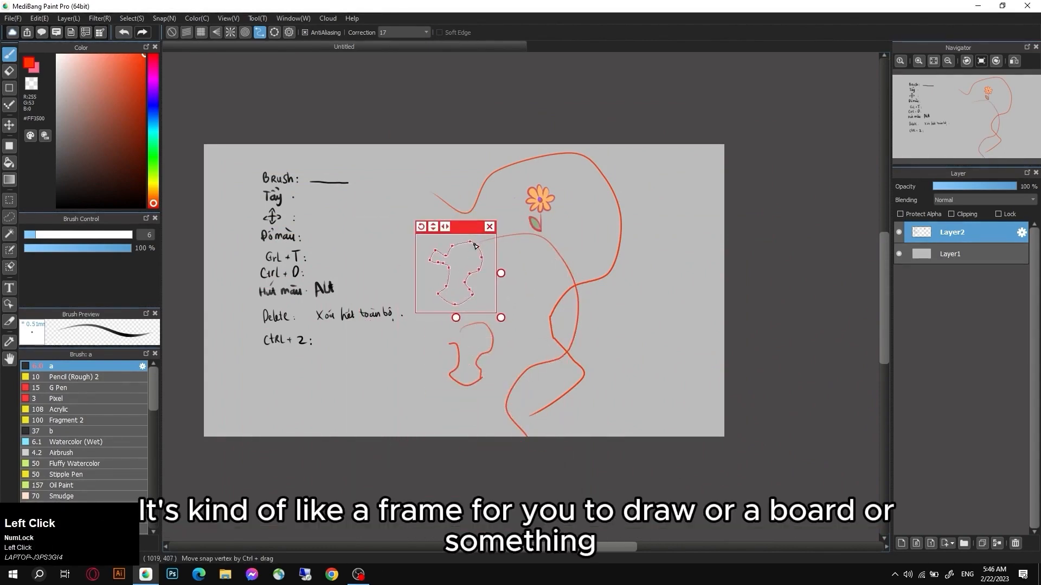
- Remove the curve guide and undo all the red strokes traced along it
{"action": "left_click", "coordinate": [493, 226]}
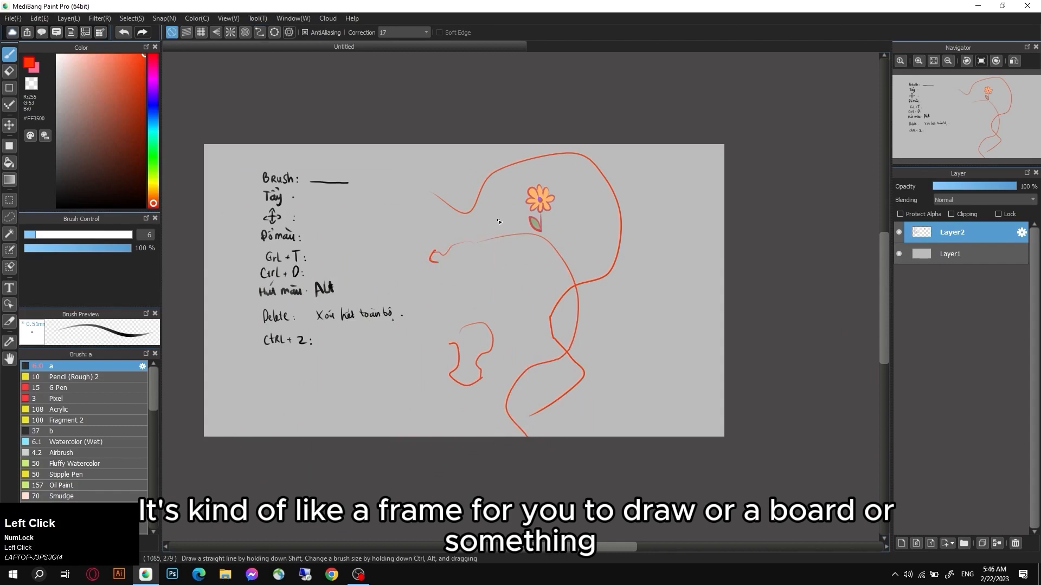
{"action": "key", "text": "ctrl+z"}
{"action": "key", "text": "ctrl+z"}
{"action": "key", "text": "ctrl+z"}
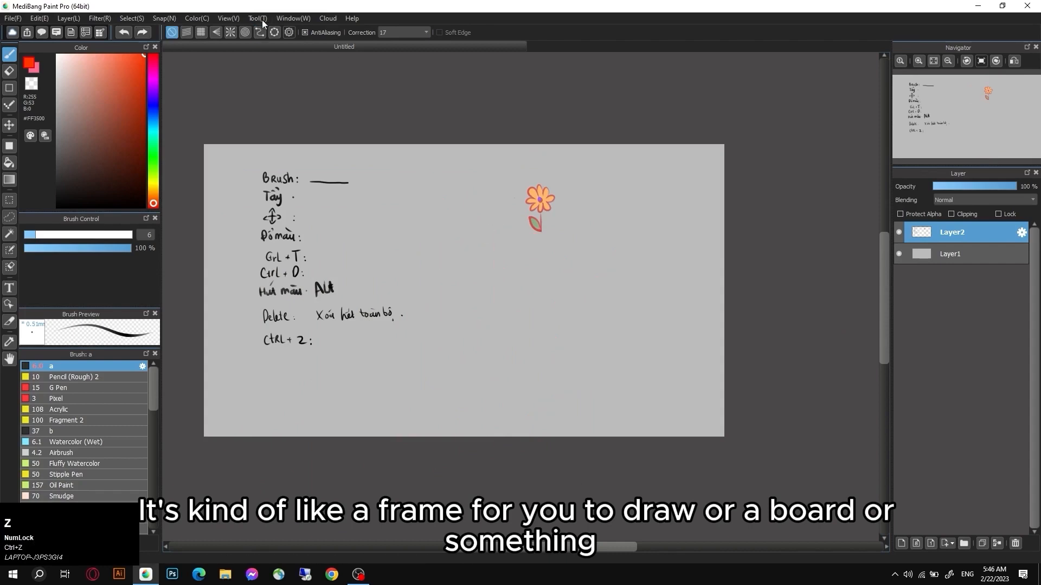
- Turn on the ellipse snap, create a circular guide beside the notes, shrink it and trace a red circle
{"action": "left_click", "coordinate": [274, 32]}
{"action": "left_click_drag", "start_coordinate": [387, 187], "coordinate": [568, 355]}
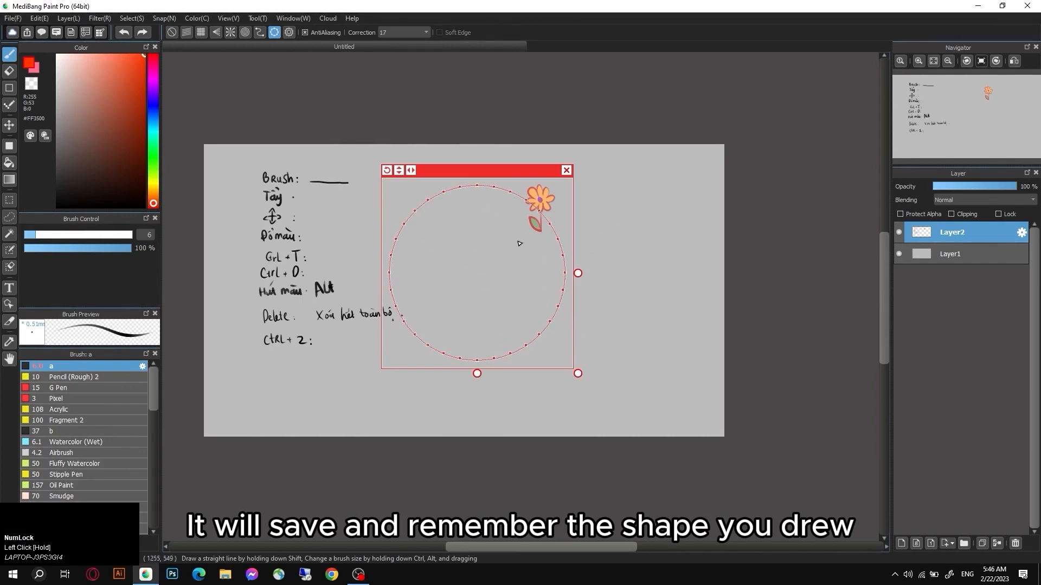
{"action": "left_click", "coordinate": [563, 358]}
{"action": "left_click_drag", "start_coordinate": [578, 373], "coordinate": [531, 328]}
- Move the guide below the flower, trace a second circle with a smaller concentric one inside, and turn snapping off
{"action": "left_click_drag", "start_coordinate": [500, 221], "coordinate": [606, 240]}
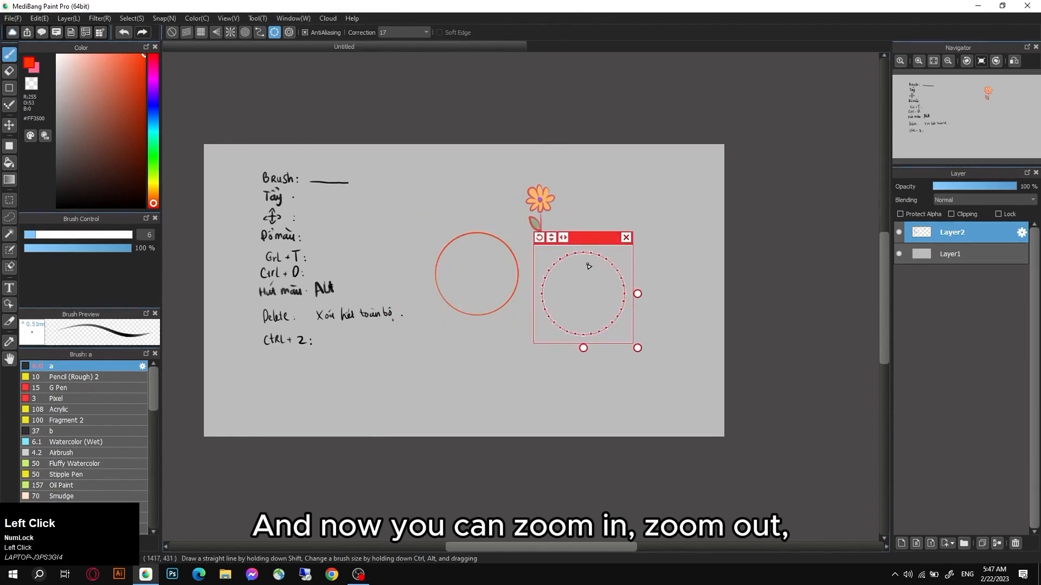
{"action": "left_click_drag", "start_coordinate": [638, 348], "coordinate": [628, 323]}
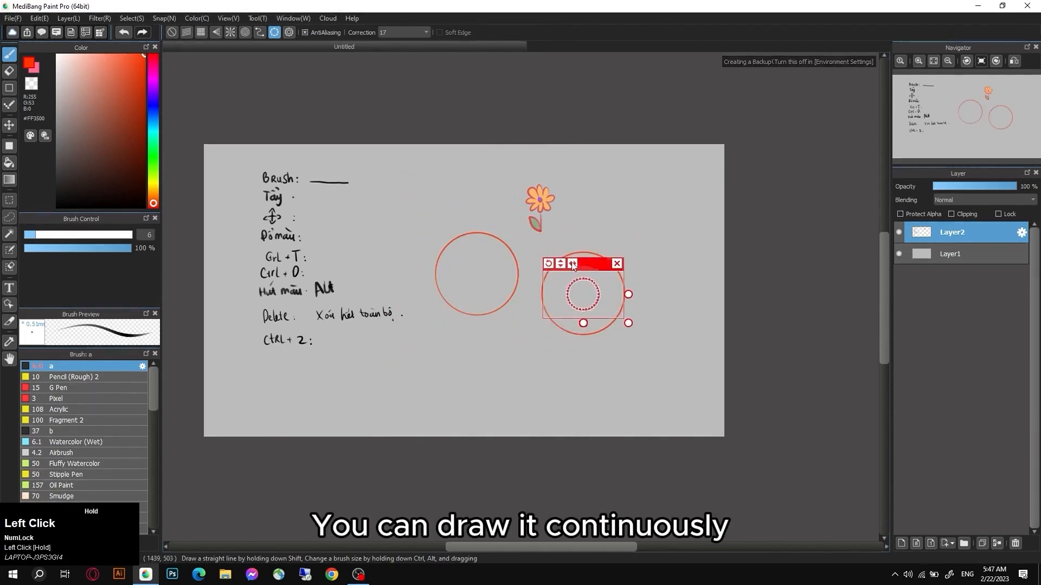
{"action": "left_click_drag", "start_coordinate": [604, 263], "coordinate": [498, 214]}
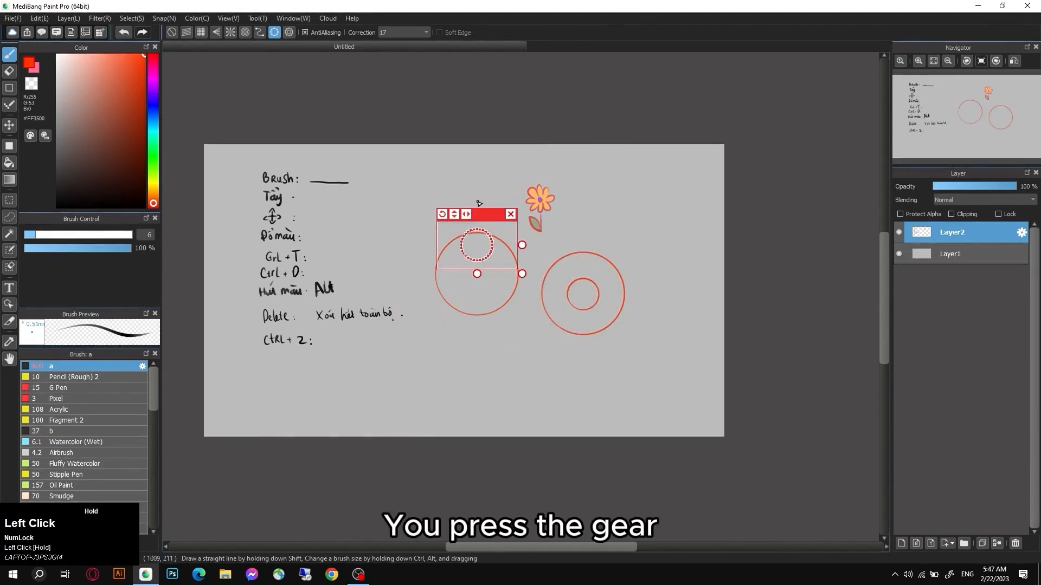
{"action": "left_click", "coordinate": [290, 32]}
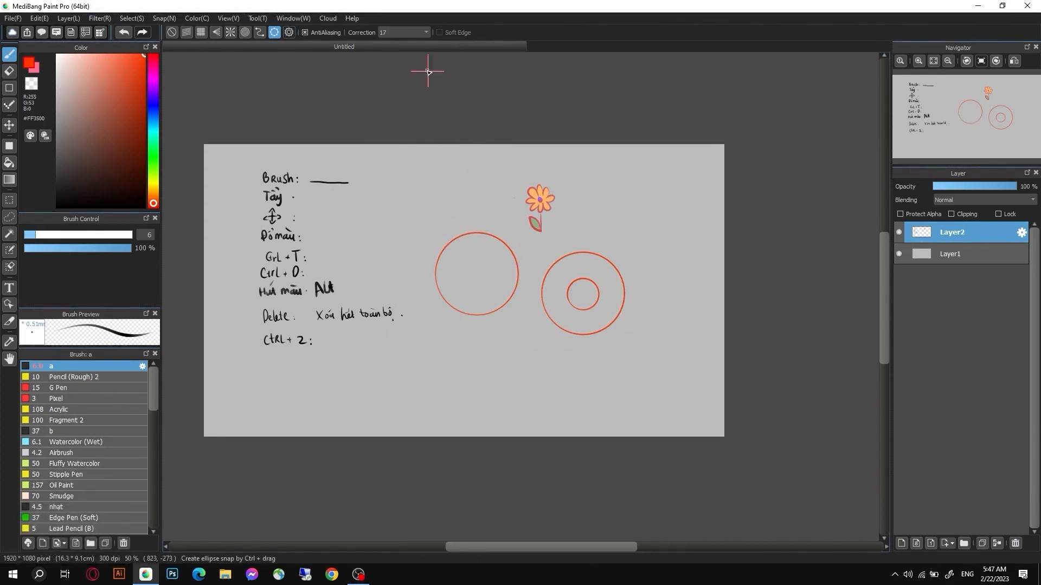
{"action": "left_click", "coordinate": [171, 32]}
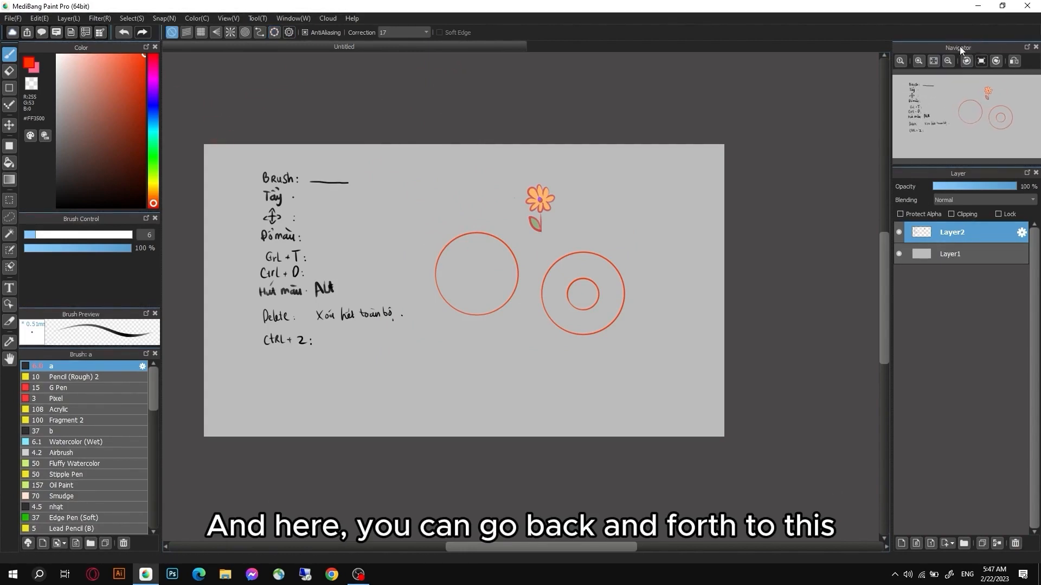
- Rotate the canvas view slightly and reset its rotation
{"action": "mouse_move", "coordinate": [958, 66]}
{"action": "left_click_drag", "start_coordinate": [953, 76], "coordinate": [954, 107]}
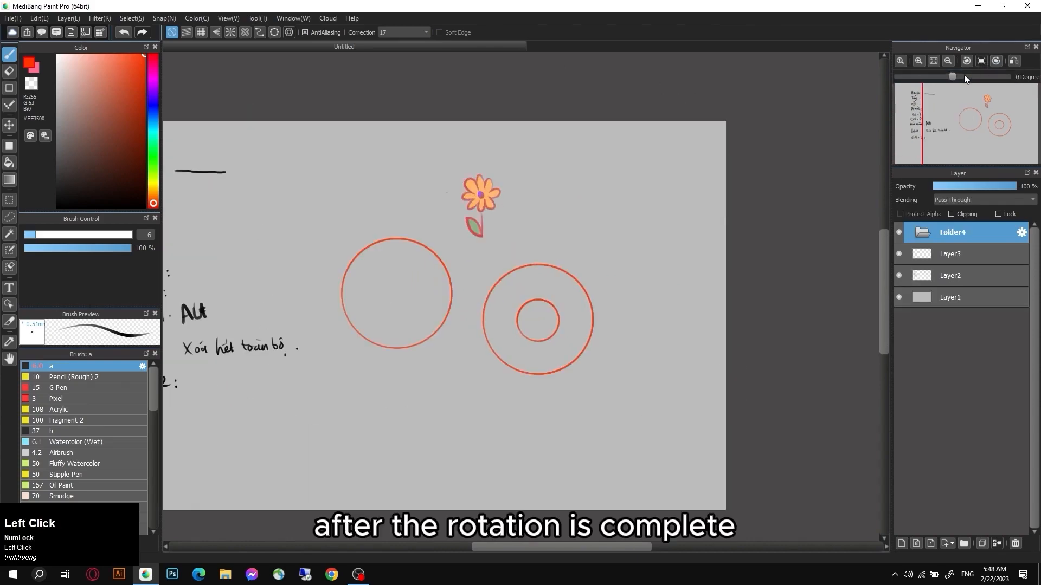
{"action": "mouse_move", "coordinate": [964, 77]}
{"action": "left_mouse_down"}
{"action": "mouse_move", "coordinate": [951, 74]}
{"action": "mouse_move", "coordinate": [971, 73]}
{"action": "left_mouse_up"}
{"action": "left_click", "coordinate": [981, 61]}
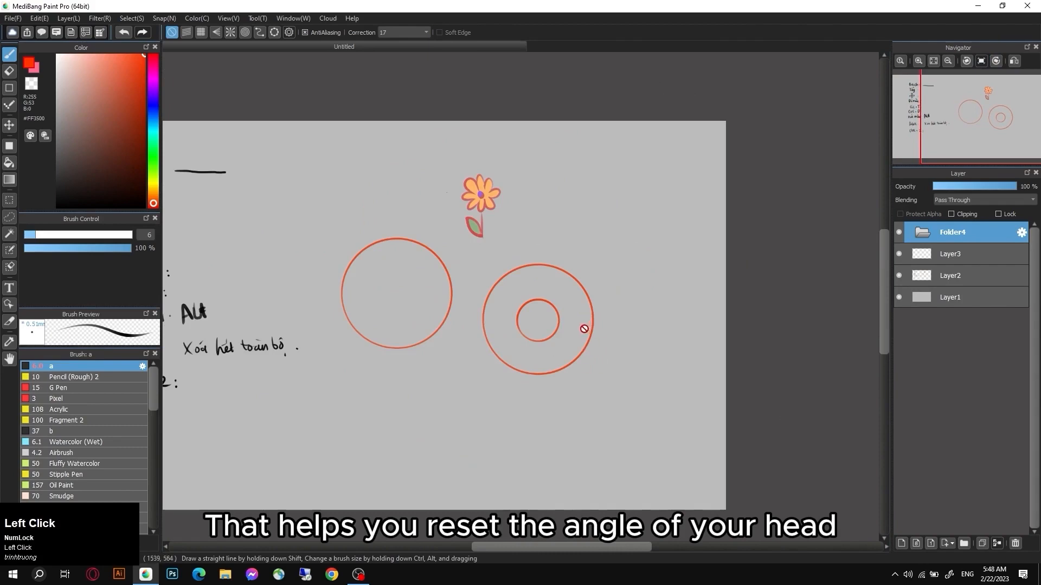
{"action": "scroll", "coordinate": [584, 329], "scroll_direction": "down", "scroll_amount": 3}
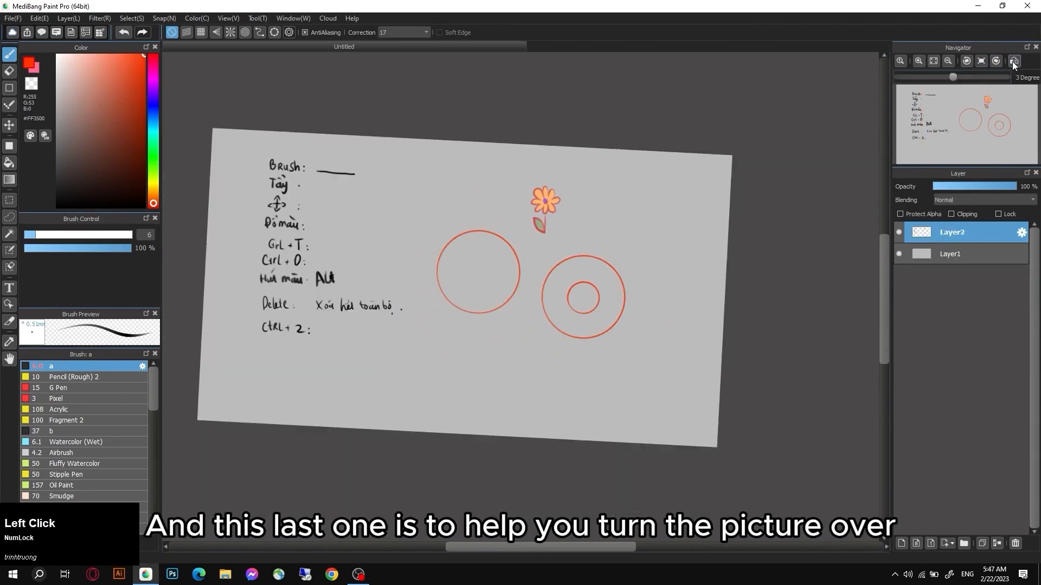
- Flip the canvas view horizontally back and forth to check the drawing's balance, and zoom in on the circles
{"action": "left_click", "coordinate": [1015, 61]}
{"action": "left_click", "coordinate": [1015, 62]}
{"action": "left_click", "coordinate": [1014, 61]}
{"action": "left_click", "coordinate": [1015, 62]}
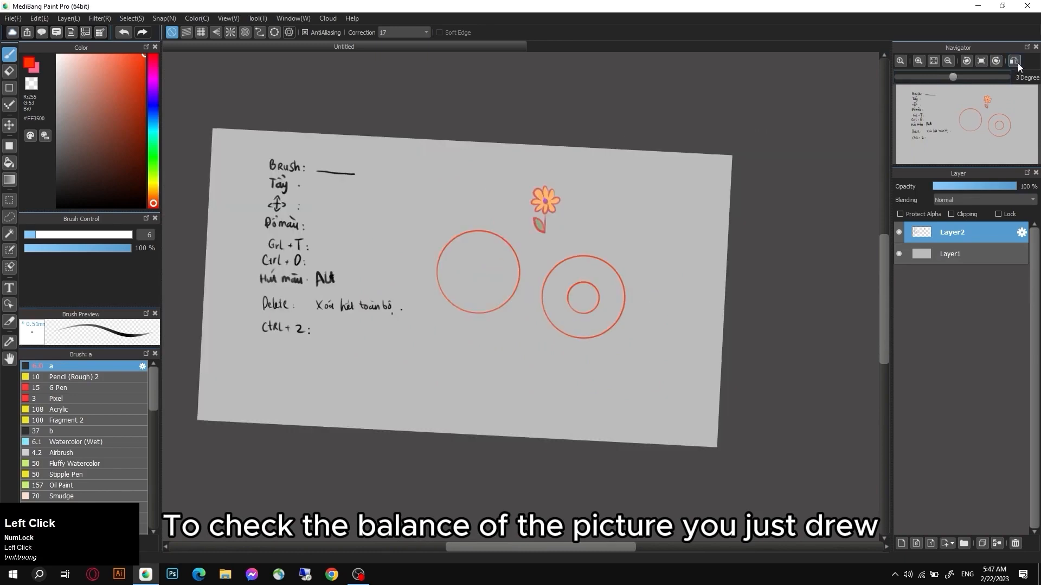
{"action": "left_click", "coordinate": [1015, 61]}
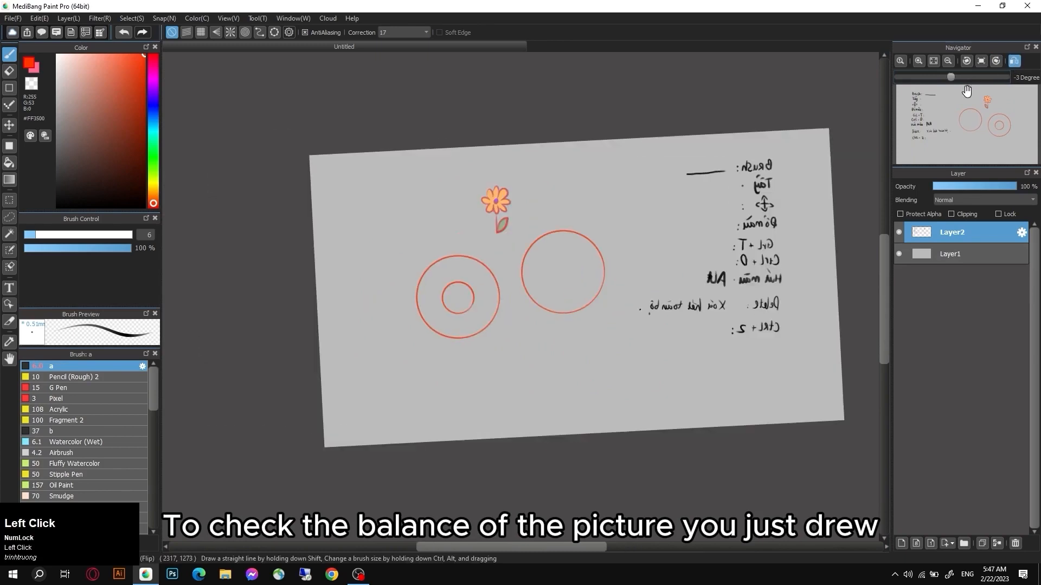
{"action": "left_click", "coordinate": [919, 60]}
{"action": "left_click", "coordinate": [919, 61]}
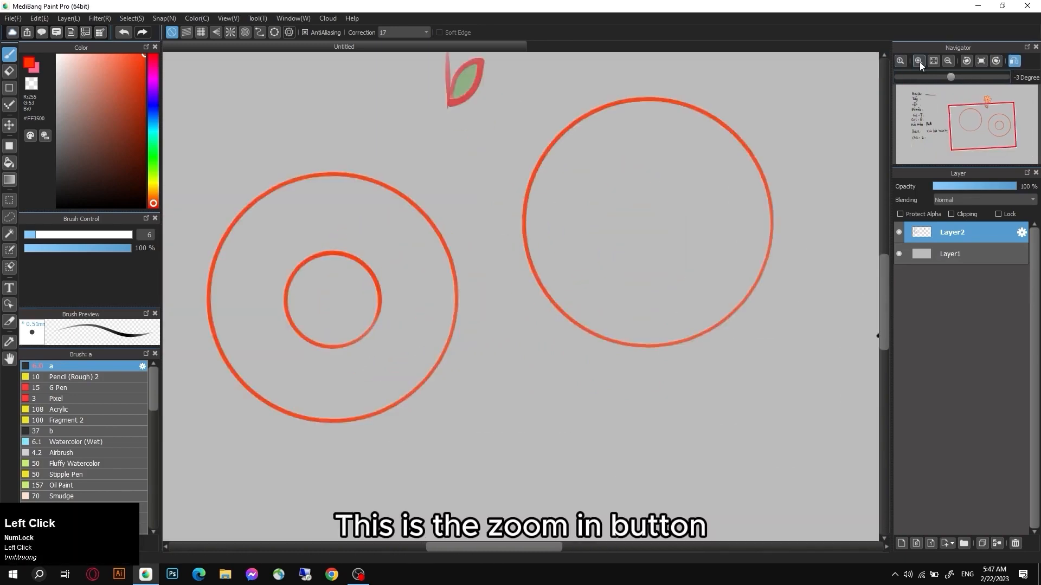
{"action": "left_click", "coordinate": [901, 62]}
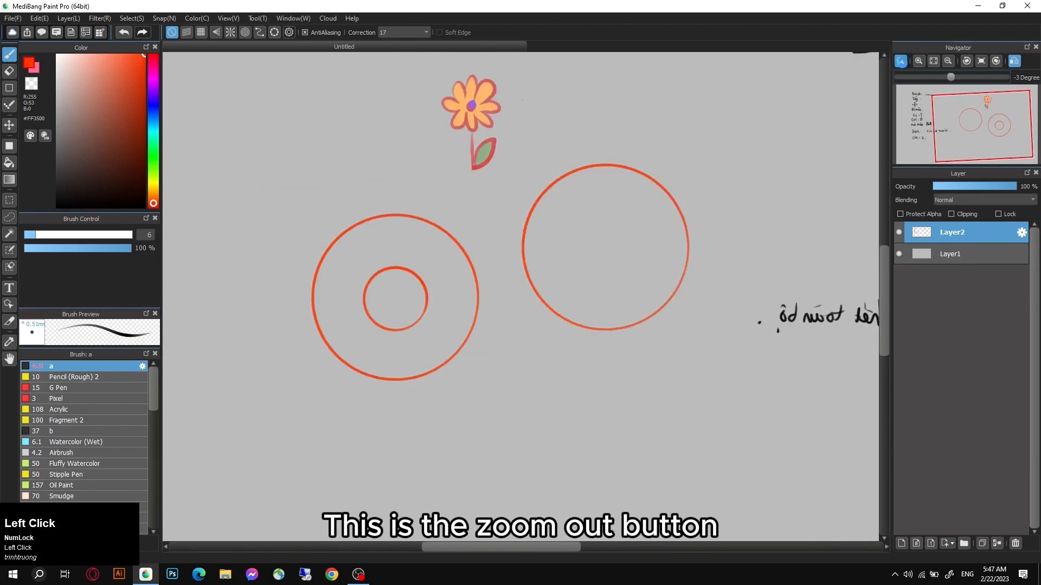
- Add a new layer and a layer folder, and draw a large red flower on Layer3 with brush size 31
{"action": "left_click", "coordinate": [902, 541]}
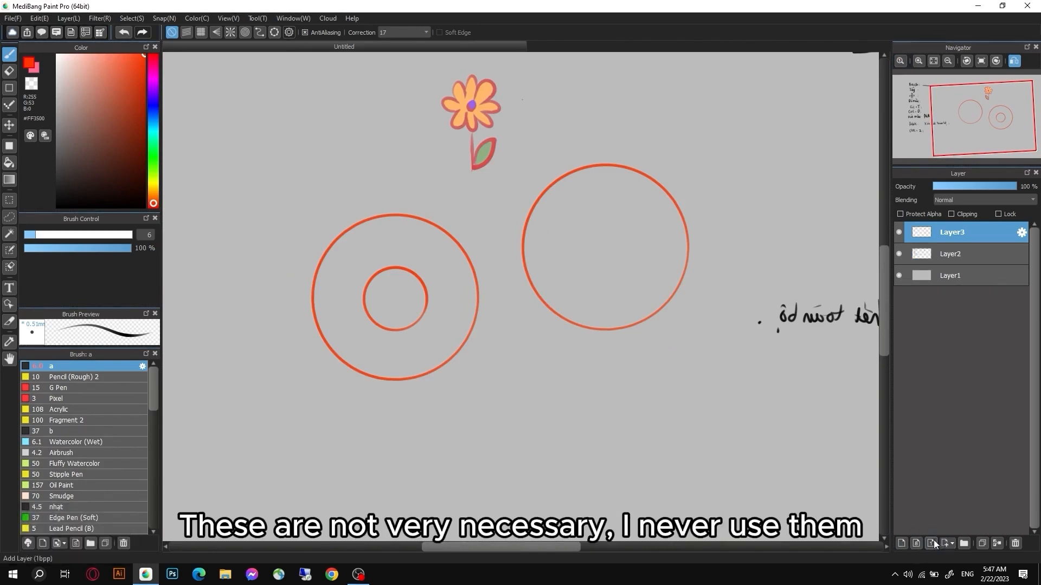
{"action": "left_click", "coordinate": [964, 543]}
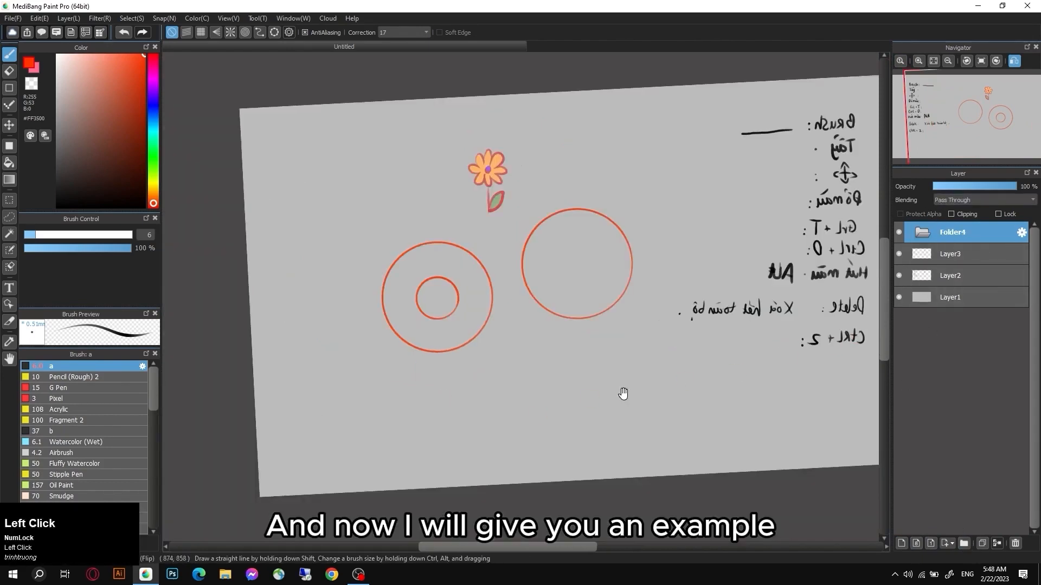
{"action": "left_click", "coordinate": [964, 255]}
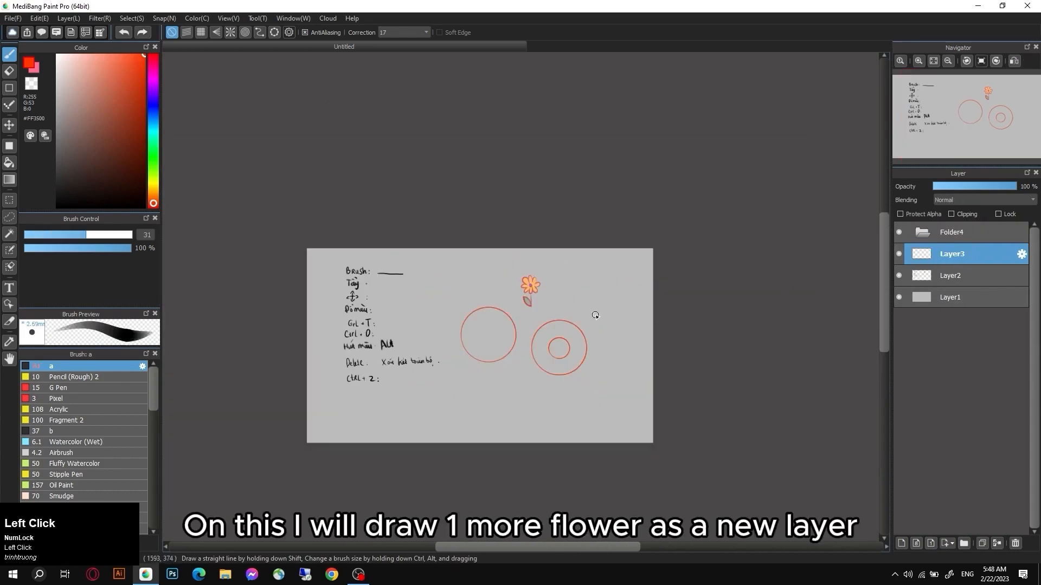
{"action": "mouse_move", "coordinate": [596, 315]}
{"action": "left_mouse_down"}
{"action": "mouse_move", "coordinate": [585, 325]}
{"action": "mouse_move", "coordinate": [612, 328]}
{"action": "mouse_move", "coordinate": [615, 298]}
{"action": "mouse_move", "coordinate": [602, 310]}
{"action": "left_mouse_up"}
- Select Layer2 and Layer3 together and move both into Folder4
{"action": "left_click", "coordinate": [954, 232]}
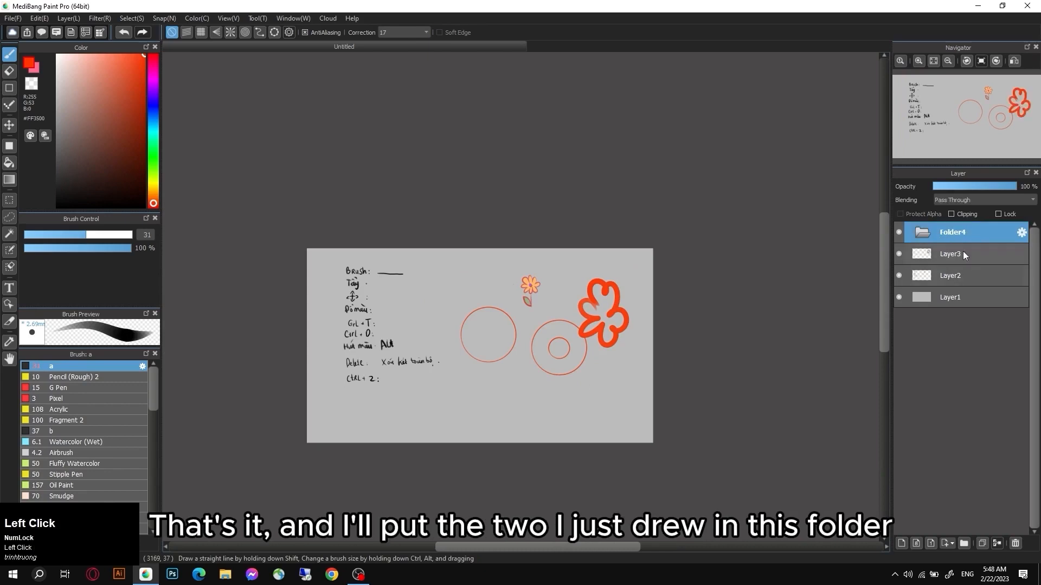
{"action": "left_click", "coordinate": [926, 302]}
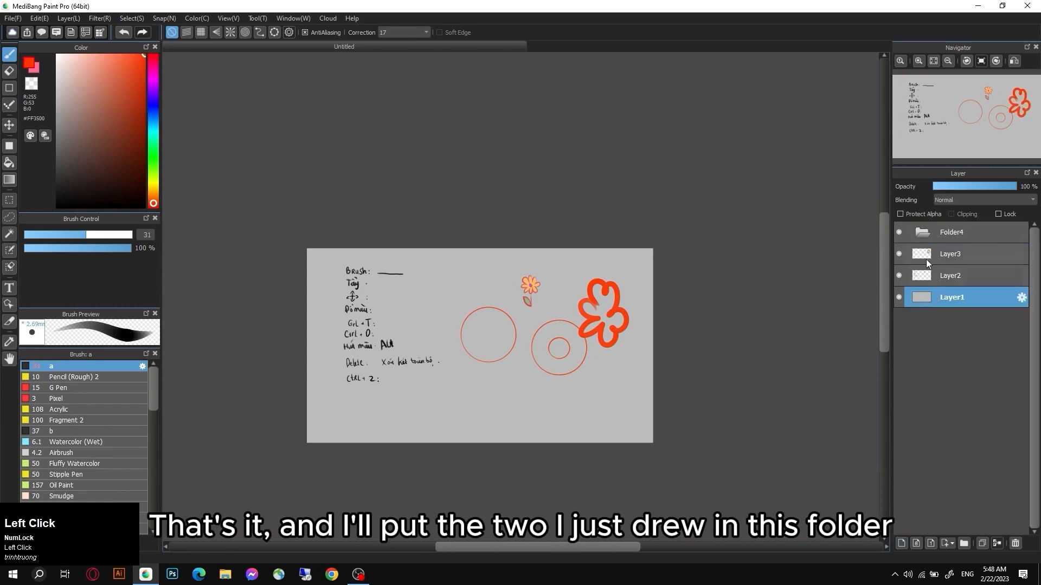
{"action": "left_click", "coordinate": [938, 274]}
{"action": "left_click", "coordinate": [946, 254], "text": "shift"}
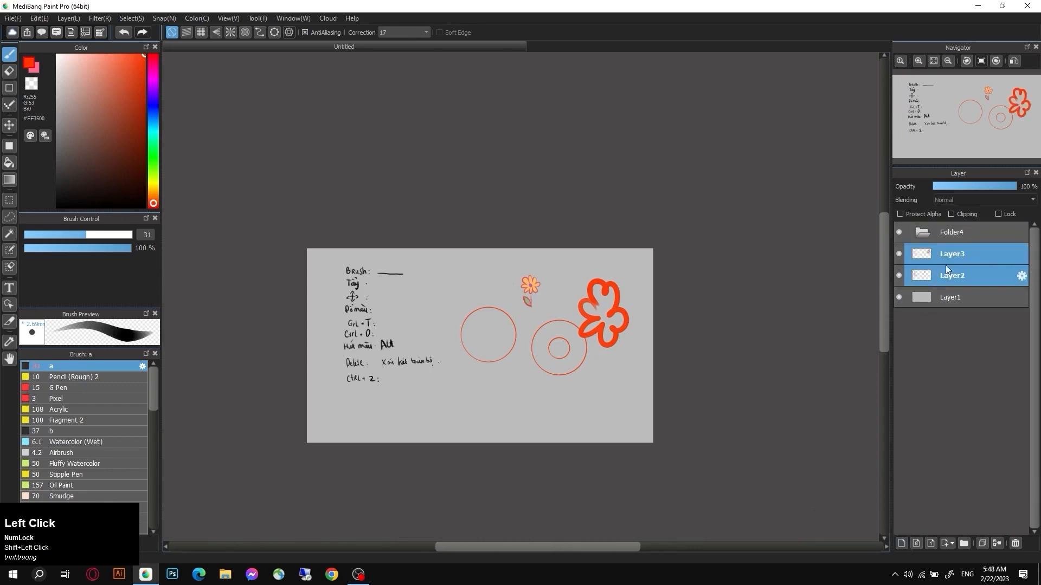
{"action": "left_click_drag", "start_coordinate": [945, 265], "coordinate": [949, 230]}
- Expand Folder4 to show its layers and collapse it again
{"action": "left_click", "coordinate": [921, 233]}
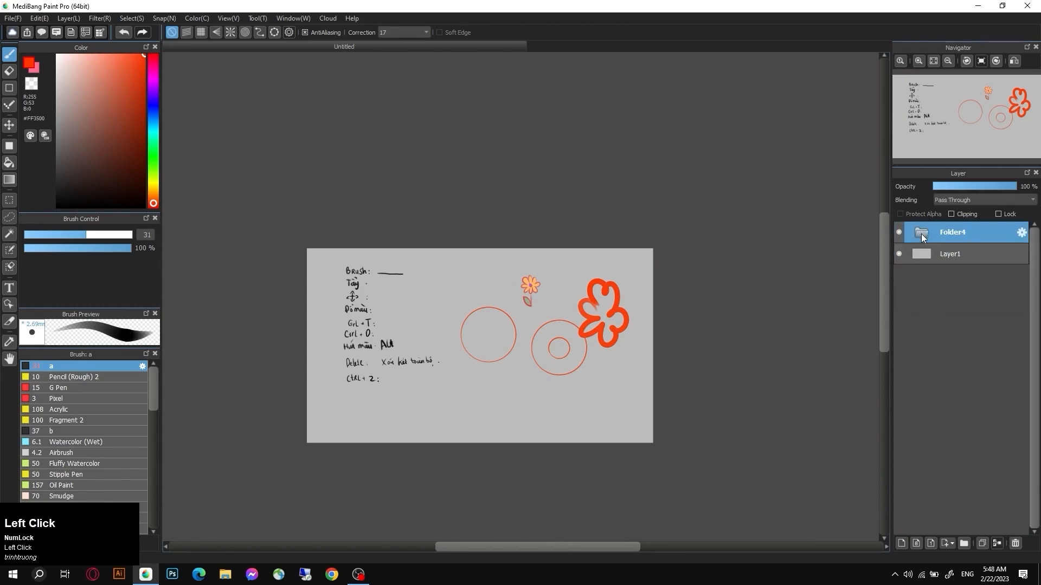
{"action": "left_click", "coordinate": [923, 234]}
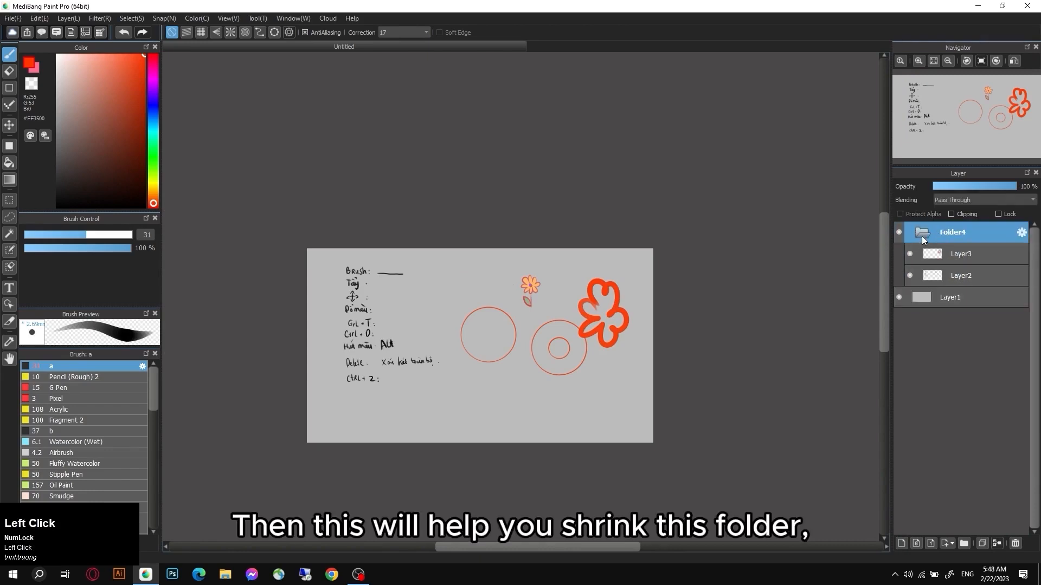
{"action": "left_click", "coordinate": [923, 236]}
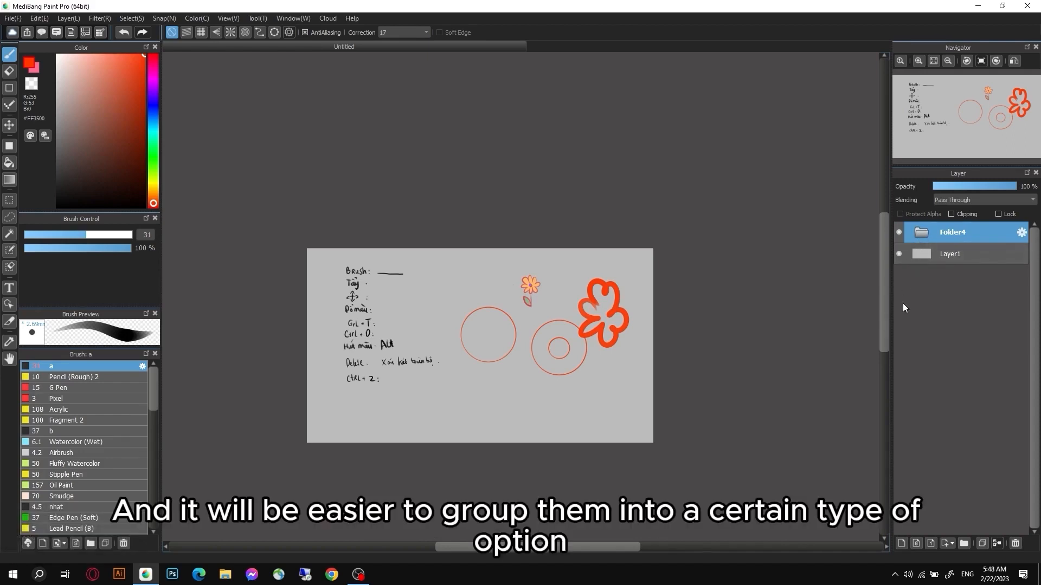
- Toggle Folder4's visibility and leave both Folder4 and Layer1 hidden
{"action": "left_click", "coordinate": [898, 239]}
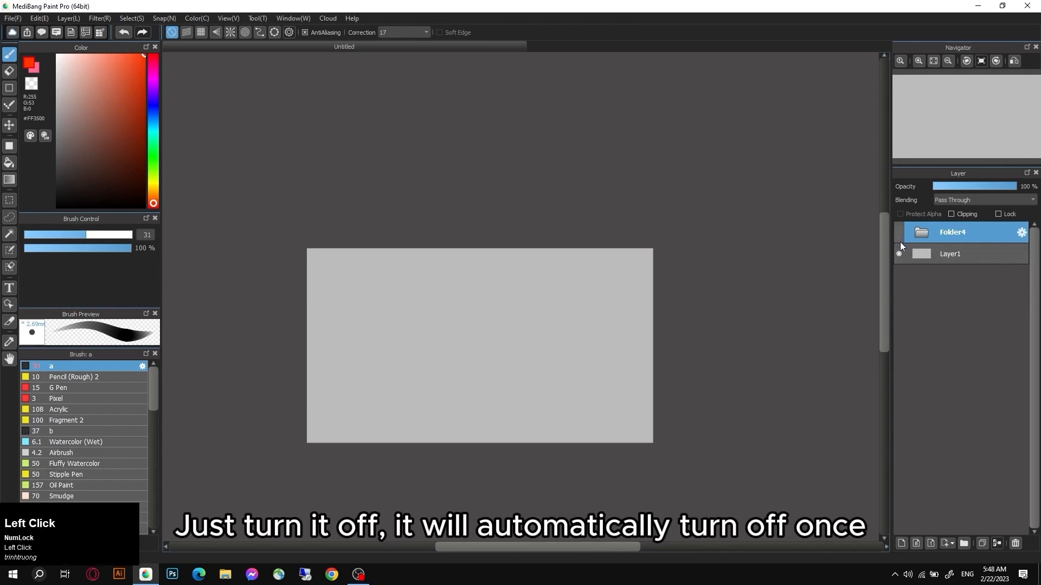
{"action": "left_click", "coordinate": [900, 241]}
{"action": "left_click", "coordinate": [899, 240]}
{"action": "left_click", "coordinate": [899, 254]}
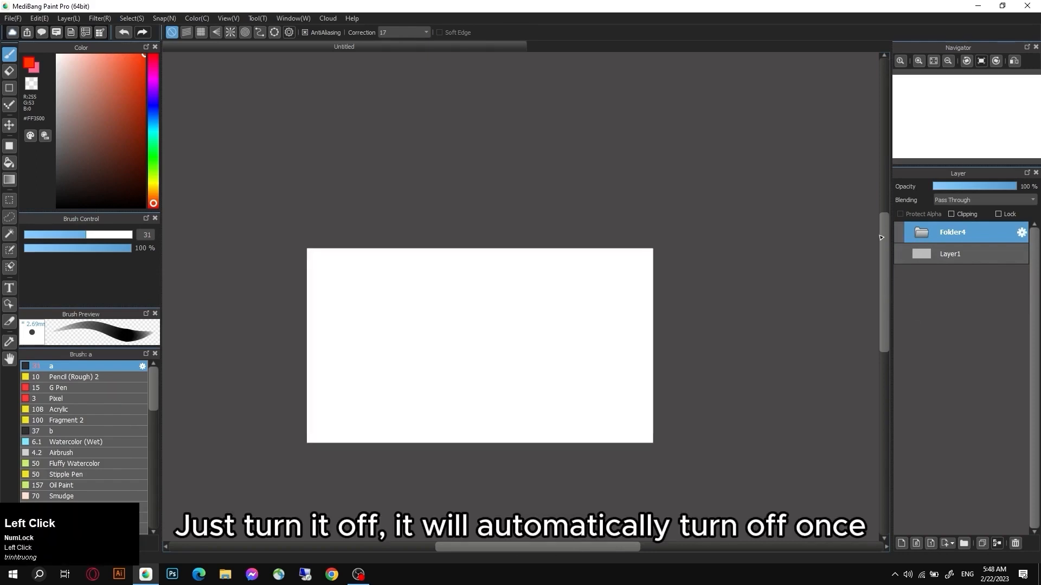
- Make Layer1 and Folder4 visible again
{"action": "left_click", "coordinate": [898, 253]}
{"action": "left_click", "coordinate": [899, 233]}
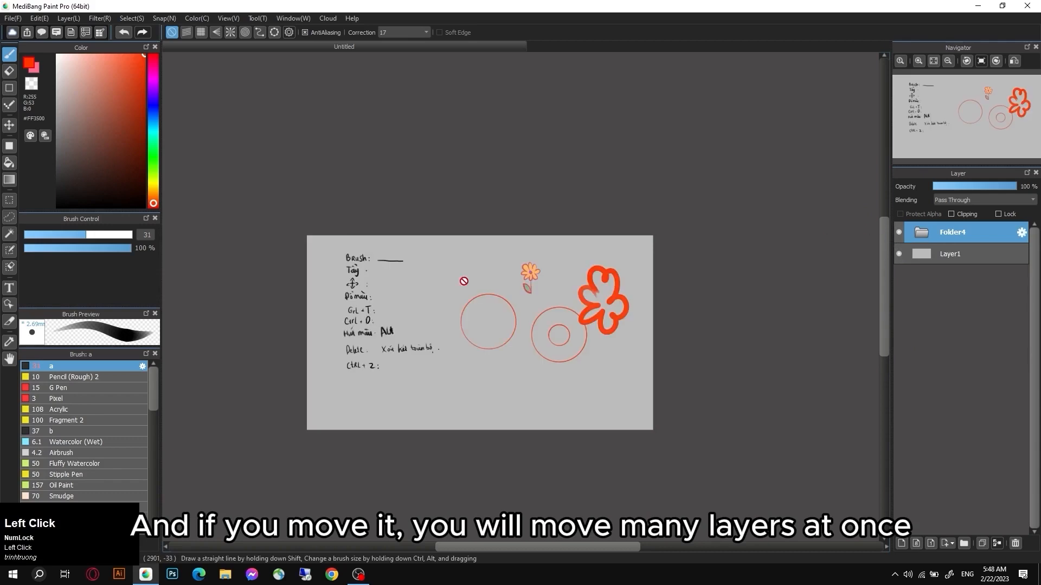
- Try moving Folder4's artwork slightly lower on the canvas and try deleting Folder4, undoing each change
{"action": "key", "text": "v"}
{"action": "left_click_drag", "start_coordinate": [595, 310], "coordinate": [581, 350]}
{"action": "key", "text": "ctrl+z"}
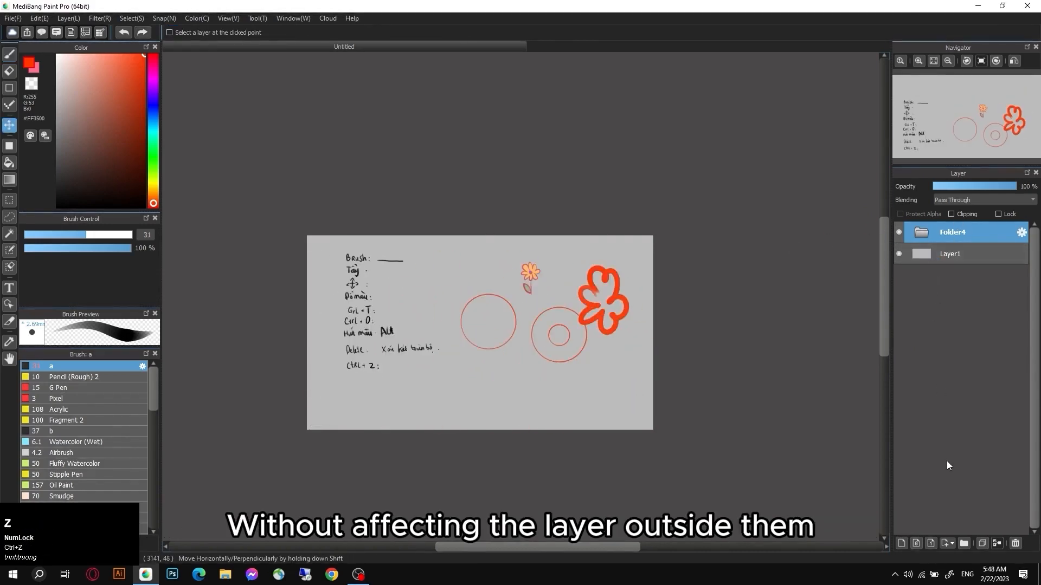
{"action": "left_click", "coordinate": [1016, 545]}
{"action": "key", "text": "ctrl+z"}
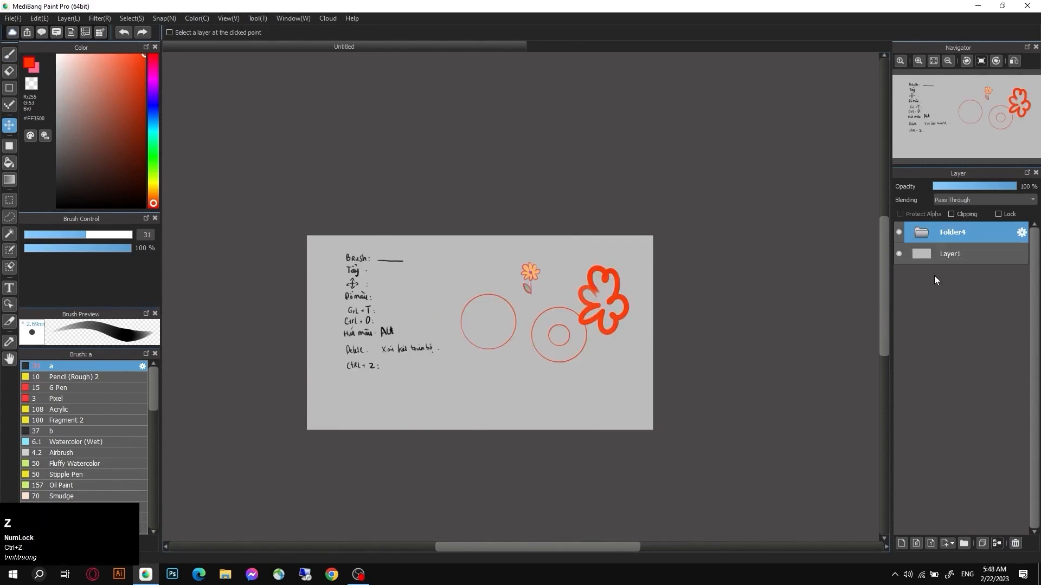
- Duplicate Folder4, undoing and repeating the duplication until one copy is kept
{"action": "left_click", "coordinate": [927, 233]}
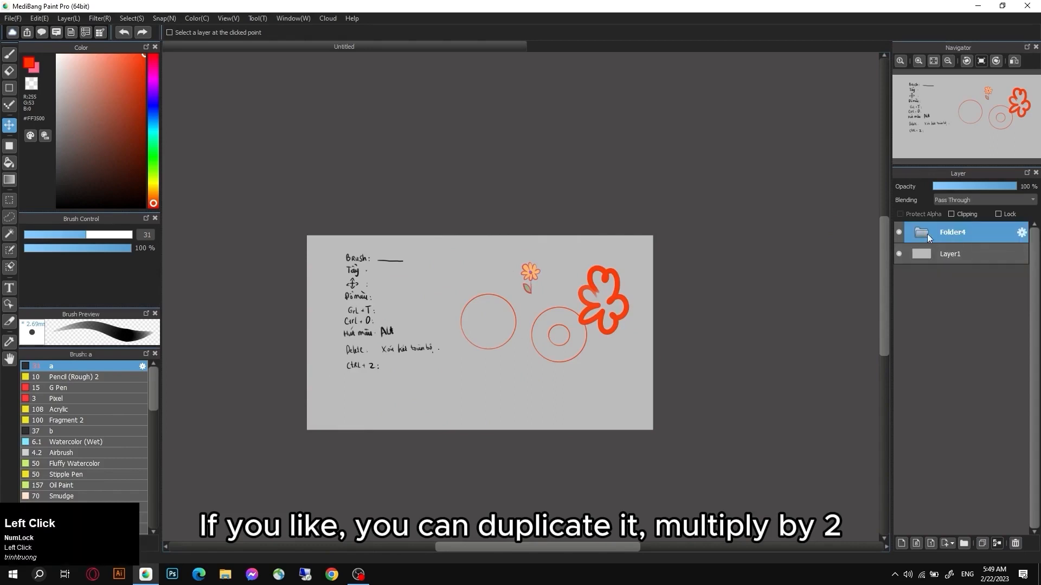
{"action": "left_click", "coordinate": [982, 544]}
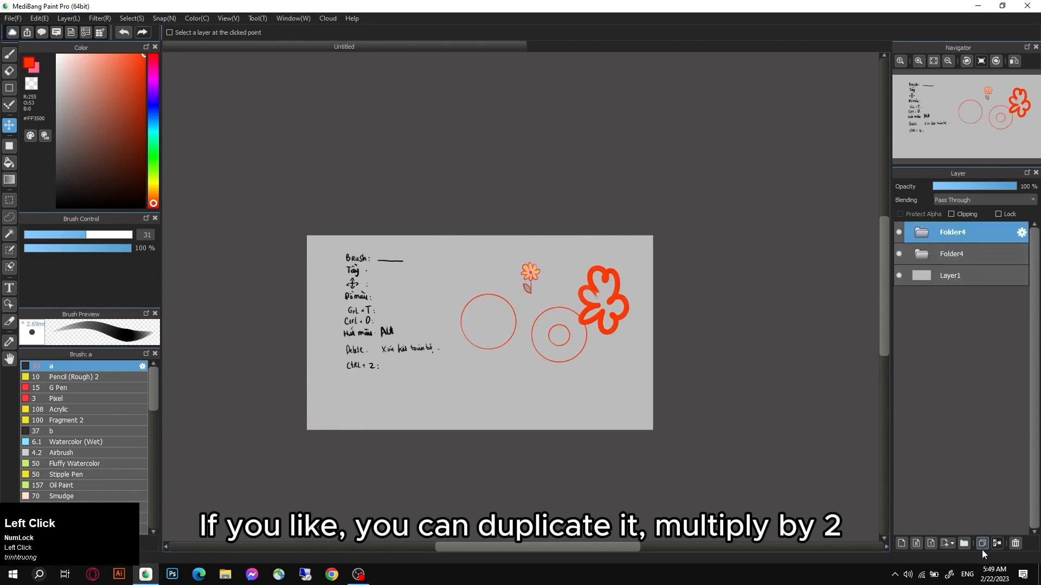
{"action": "key", "text": "ctrl+z"}
{"action": "left_click", "coordinate": [983, 545]}
{"action": "key", "text": "ctrl+z"}
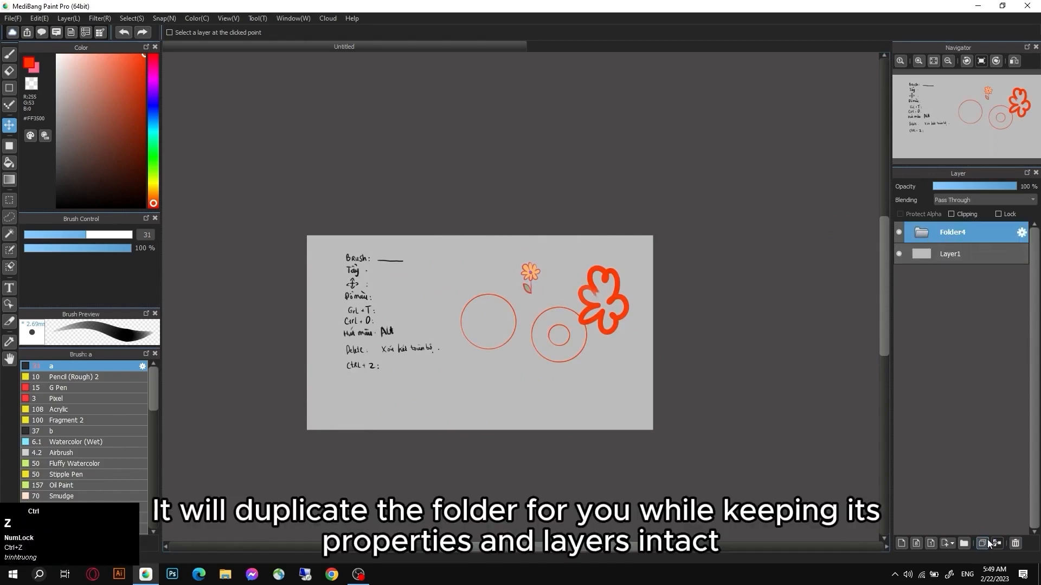
{"action": "left_click", "coordinate": [982, 545]}
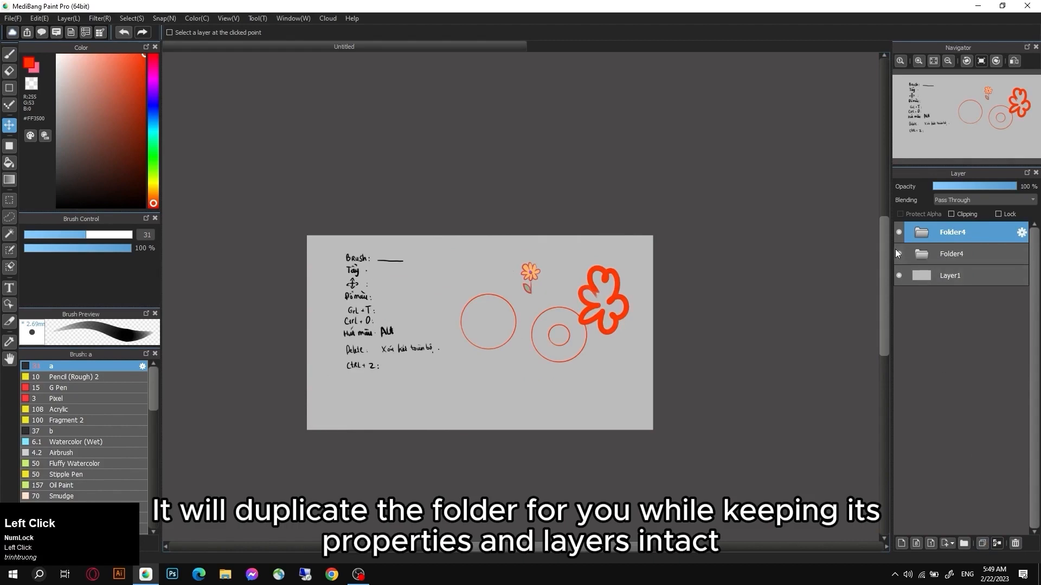
- Examine the duplicated Folder4 by expanding it and toggling its visibility, and undo the duplication
{"action": "left_click", "coordinate": [917, 238]}
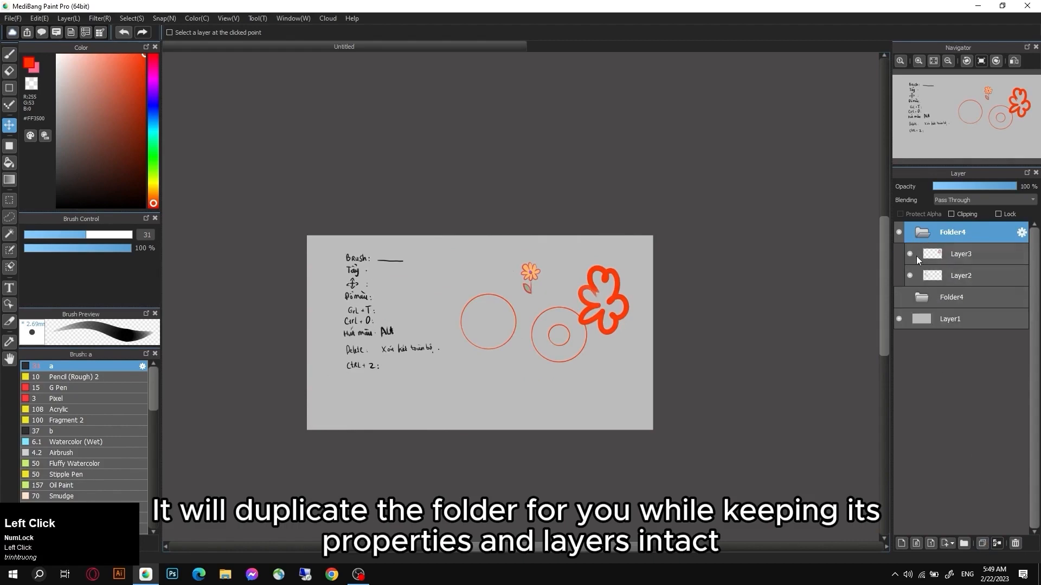
{"action": "left_click", "coordinate": [899, 233]}
{"action": "left_click", "coordinate": [900, 233]}
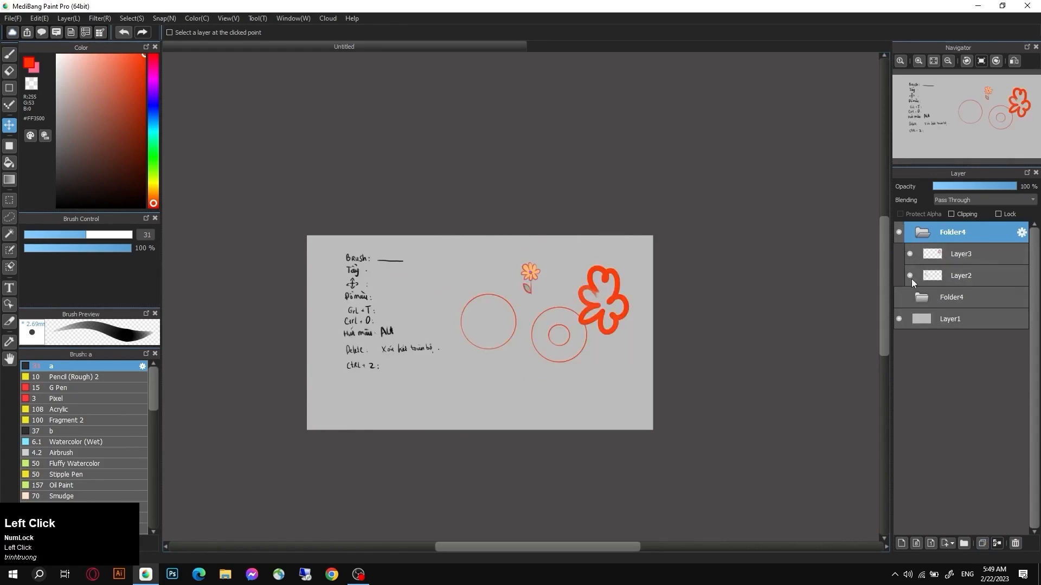
{"action": "left_click", "coordinate": [922, 239]}
{"action": "left_click", "coordinate": [924, 237]}
{"action": "left_click", "coordinate": [942, 253]}
{"action": "left_click", "coordinate": [923, 235]}
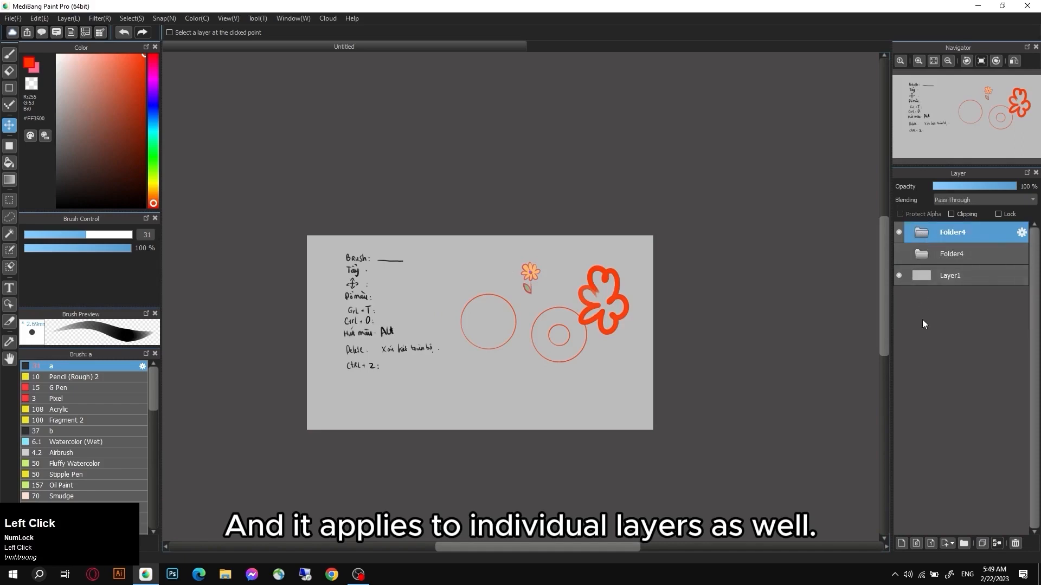
{"action": "key", "text": "ctrl+z"}
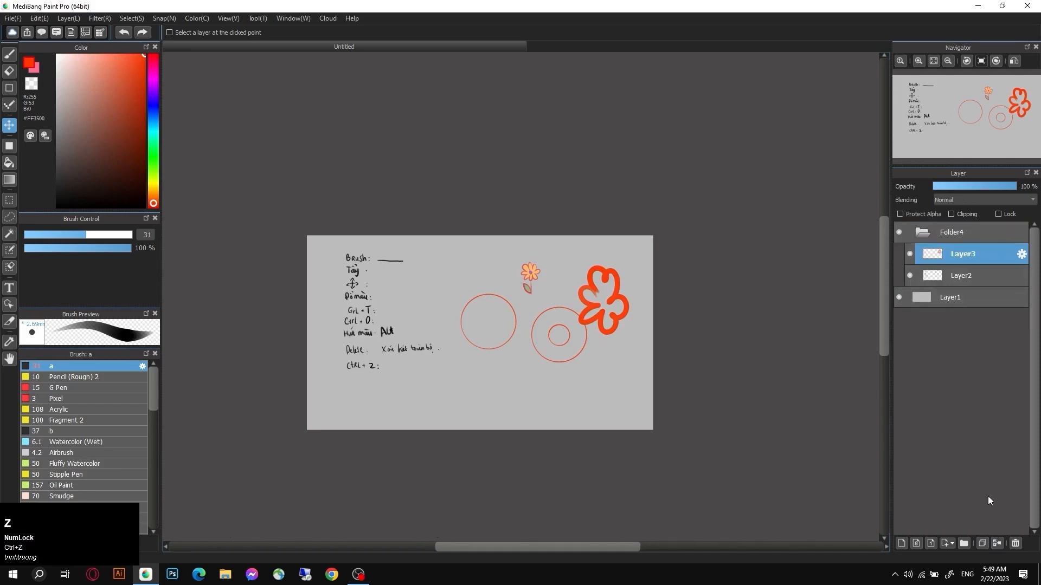
- Toggle the visibility of Layer3 and Layer2 inside Folder4 and merge Layer3 down into Layer2
{"action": "left_click", "coordinate": [997, 544]}
{"action": "key", "text": "ctrl+z"}
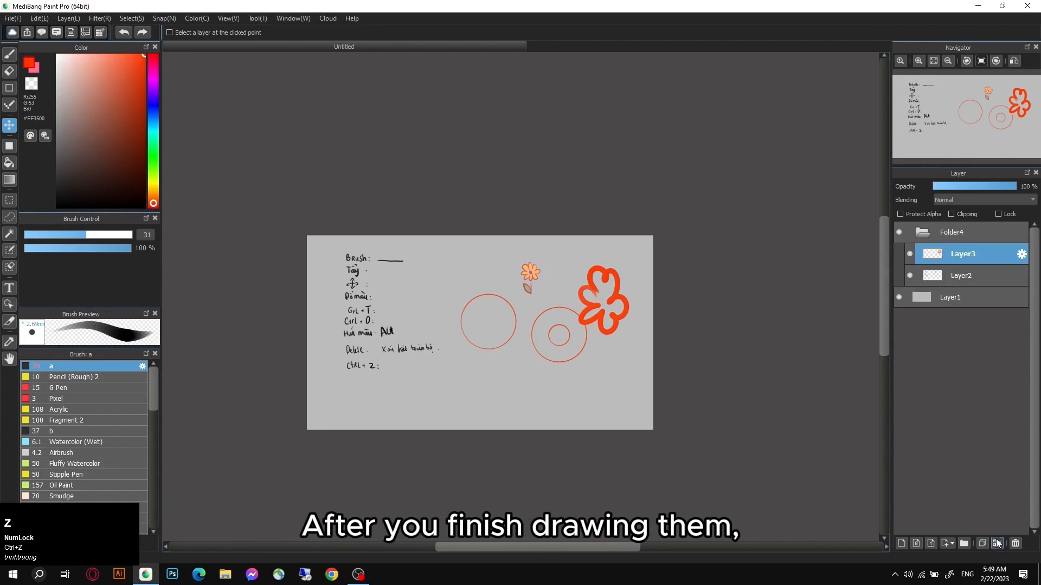
{"action": "left_click", "coordinate": [910, 255]}
{"action": "left_click", "coordinate": [910, 256]}
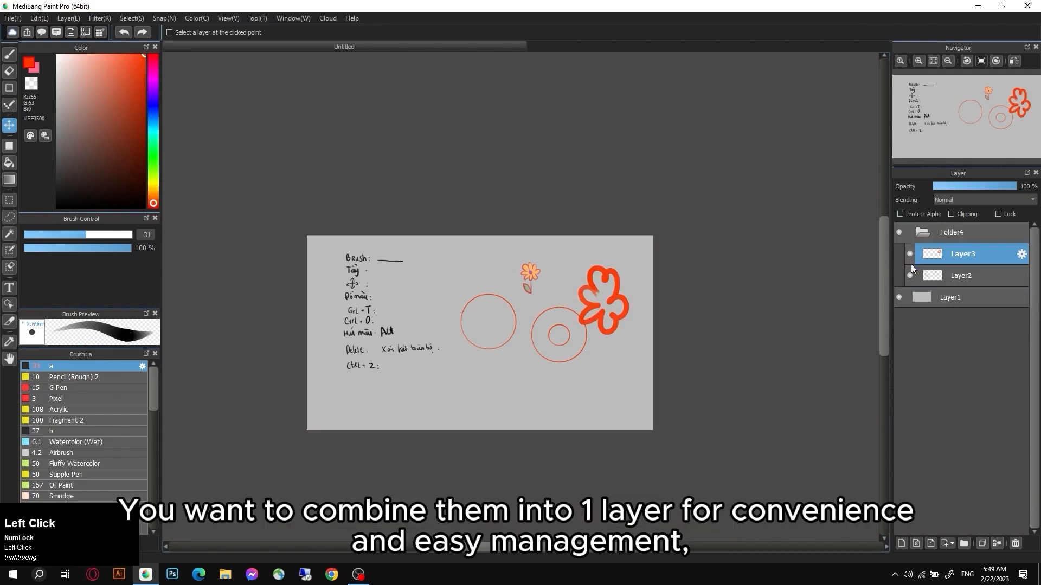
{"action": "left_click", "coordinate": [911, 275]}
{"action": "left_click", "coordinate": [910, 275]}
{"action": "left_click", "coordinate": [996, 544]}
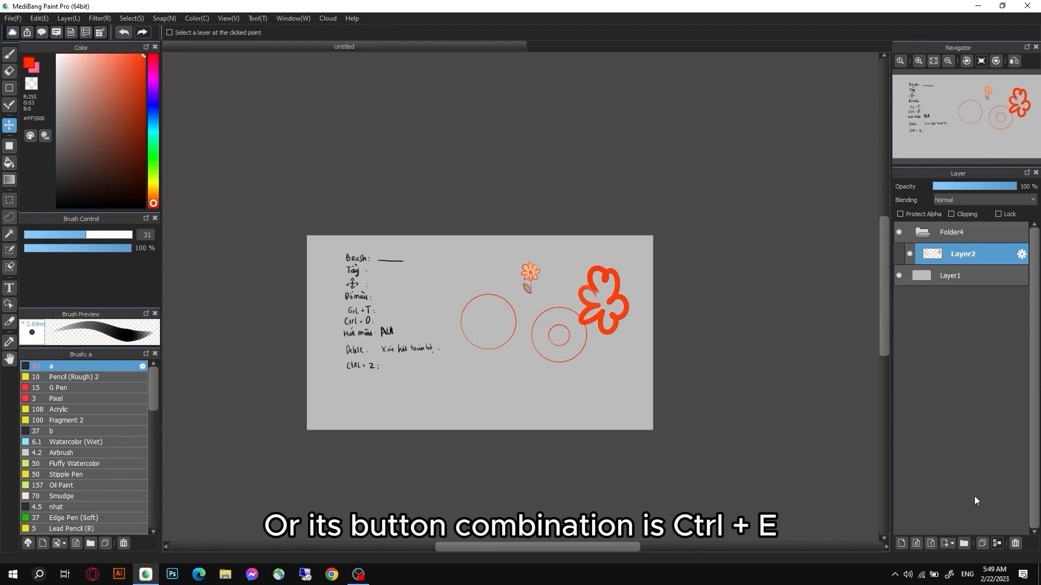
- Set up the Brush tool with black (#000000) and a brush size of 9.6
{"action": "scroll", "coordinate": [611, 332], "scroll_direction": "up", "scroll_amount": 1}
{"action": "key", "text": "b"}
{"action": "left_click_drag", "start_coordinate": [676, 476], "coordinate": [759, 489]}
{"action": "left_click", "coordinate": [43, 235]}
{"action": "left_click", "coordinate": [144, 208]}
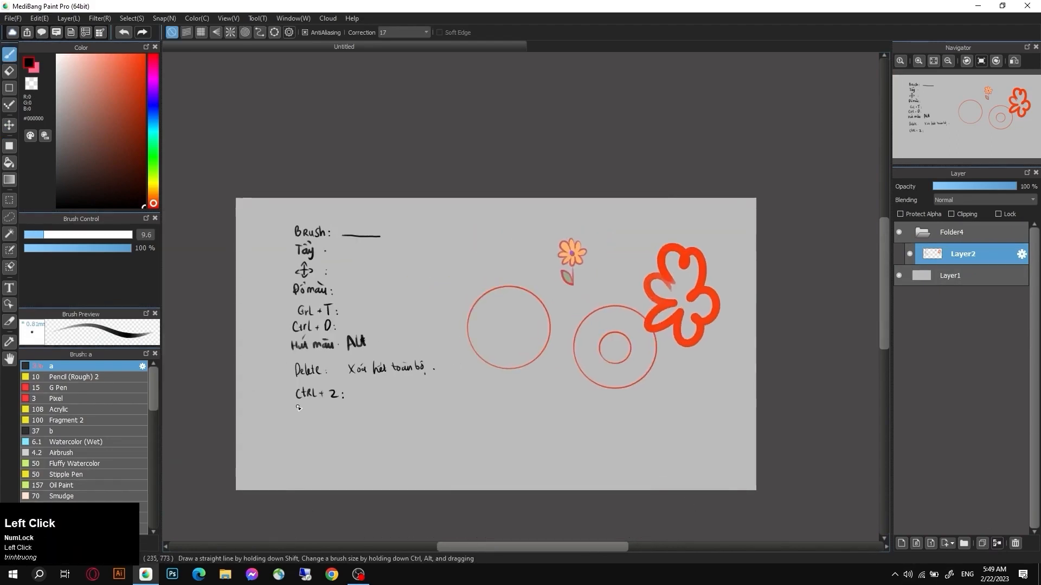
- Handwrite a Ctrl + E shortcut note below the Ctrl + Z line, reducing the brush size to 5.5
{"action": "left_click_drag", "start_coordinate": [301, 406], "coordinate": [300, 416]}
{"action": "scroll", "coordinate": [396, 419], "scroll_direction": "up", "scroll_amount": 2}
{"action": "left_click", "coordinate": [35, 236]}
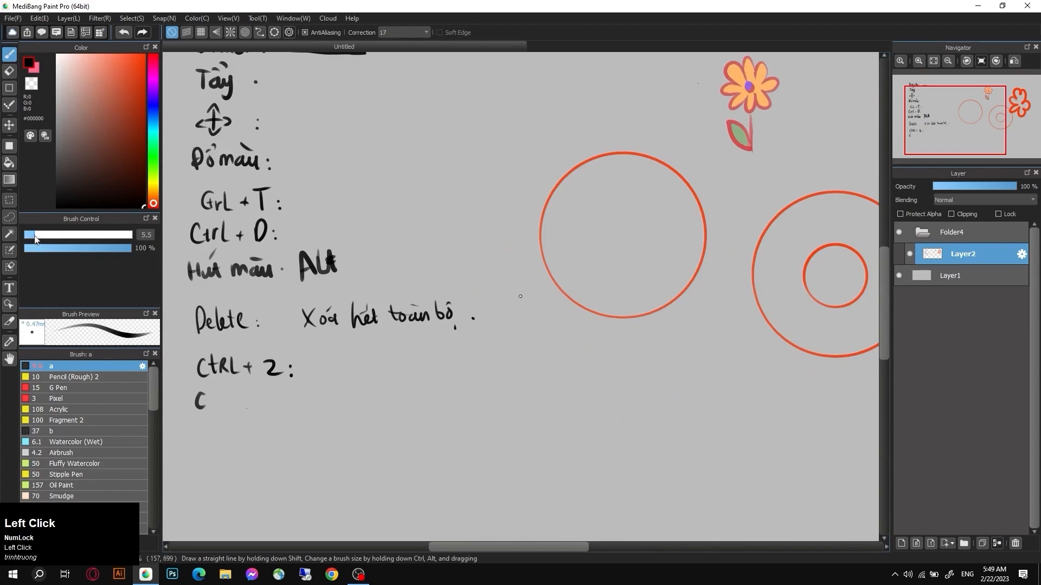
{"action": "left_click_drag", "start_coordinate": [210, 393], "coordinate": [220, 406]}
{"action": "left_click_drag", "start_coordinate": [225, 391], "coordinate": [230, 405]}
{"action": "left_click_drag", "start_coordinate": [242, 399], "coordinate": [245, 403]}
{"action": "left_click_drag", "start_coordinate": [257, 394], "coordinate": [268, 407]}
{"action": "left_click", "coordinate": [278, 406]}
{"action": "left_click_drag", "start_coordinate": [330, 395], "coordinate": [327, 414]}
{"action": "left_click_drag", "start_coordinate": [341, 398], "coordinate": [342, 399]}
{"action": "left_click_drag", "start_coordinate": [347, 397], "coordinate": [343, 395]}
{"action": "left_click_drag", "start_coordinate": [368, 387], "coordinate": [371, 405]}
{"action": "left_click_drag", "start_coordinate": [381, 398], "coordinate": [413, 403]}
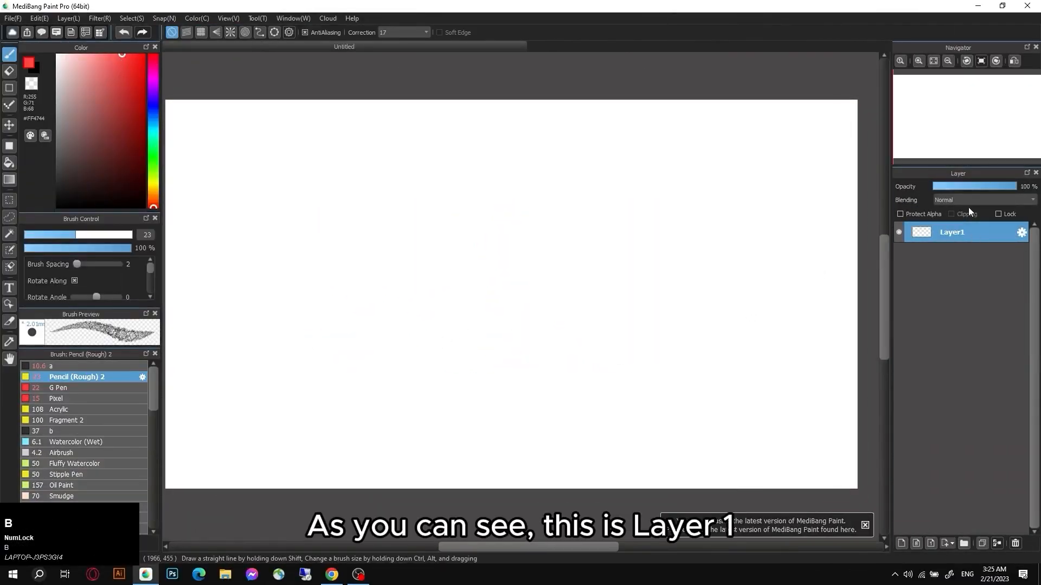
- Fill the blank Layer1 with pastel yellow-orange #EDCAA1 using the Bucket tool
{"action": "key", "text": "g"}
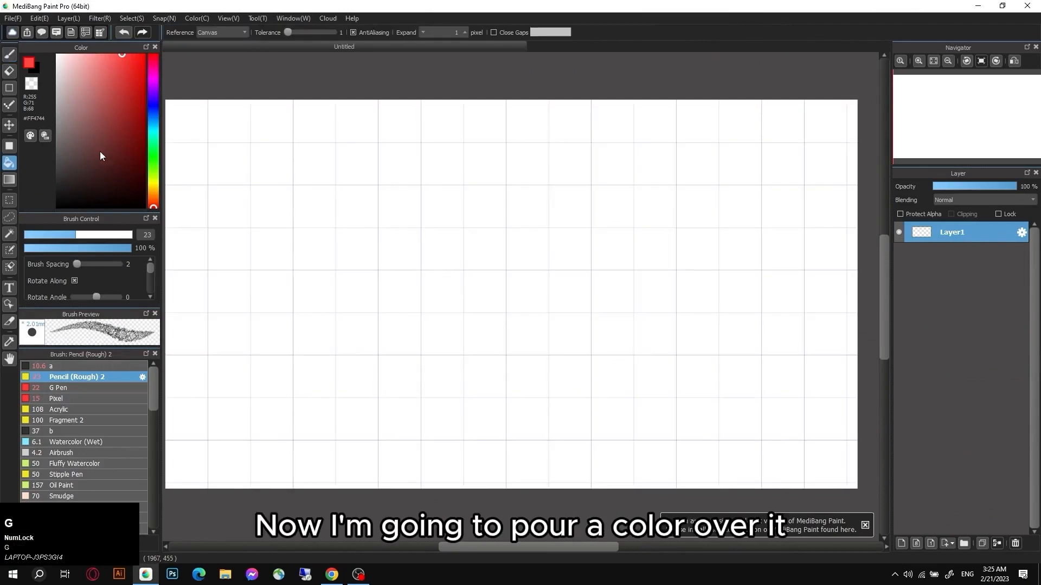
{"action": "left_click", "coordinate": [80, 114]}
{"action": "left_click_drag", "start_coordinate": [80, 113], "coordinate": [84, 91]}
{"action": "left_click", "coordinate": [154, 195]}
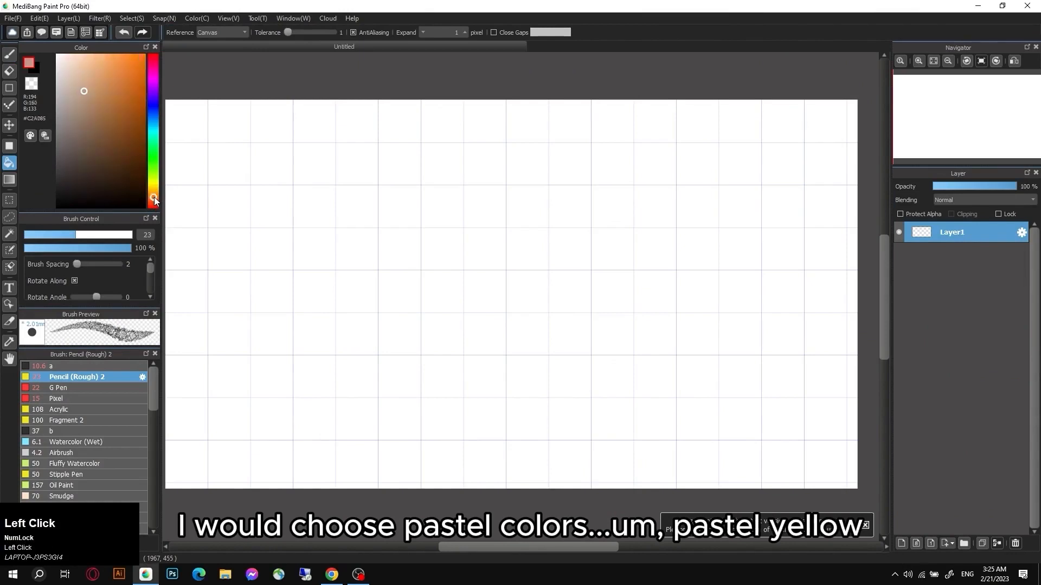
{"action": "left_click", "coordinate": [85, 65]}
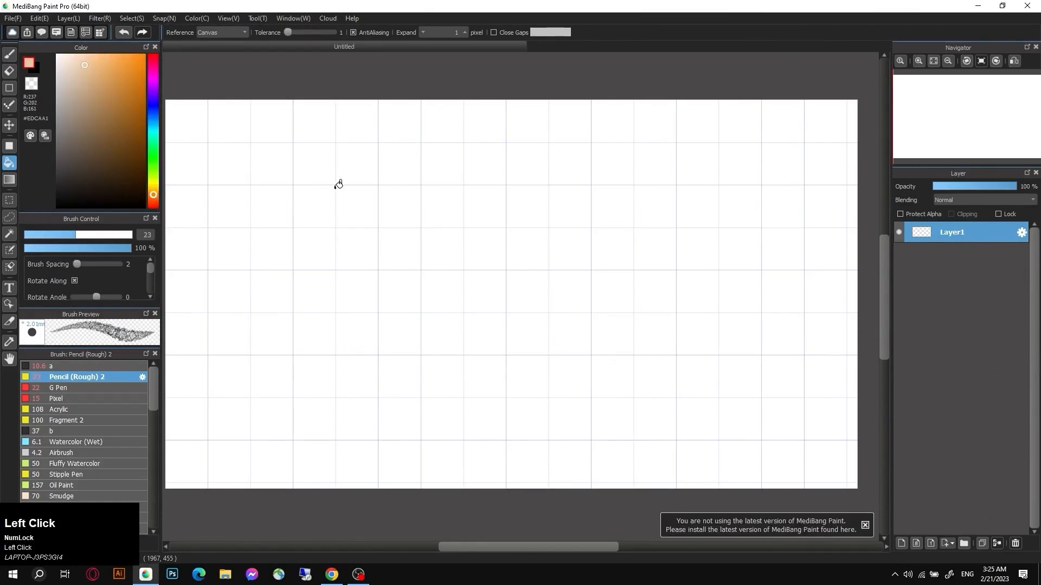
{"action": "left_click", "coordinate": [337, 186]}
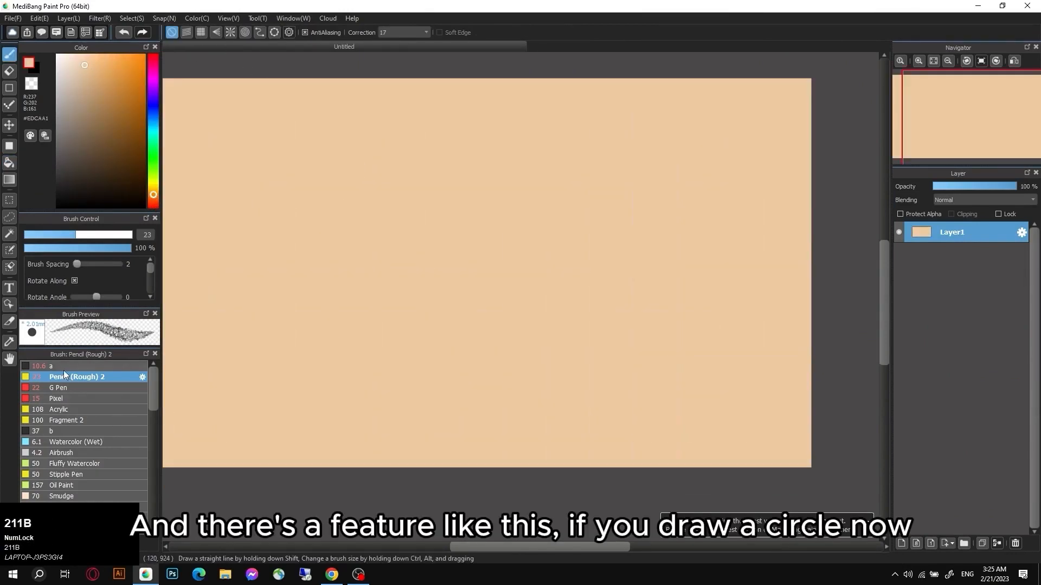
- Draw a small oval on the filled Layer1 with brush "a", size 20, in dark brown #3F2200
{"action": "left_click", "coordinate": [63, 367]}
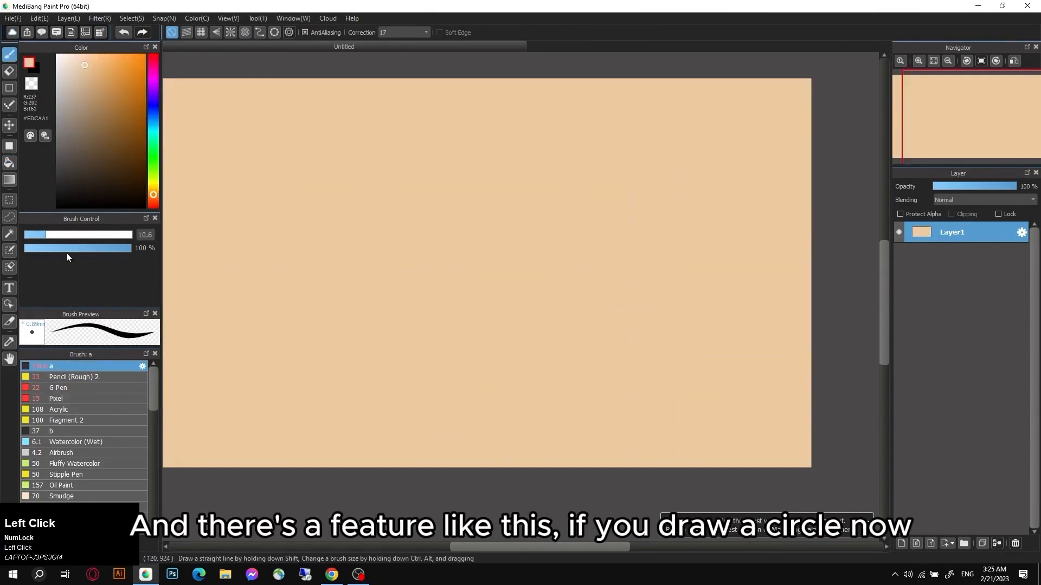
{"action": "left_click", "coordinate": [144, 170]}
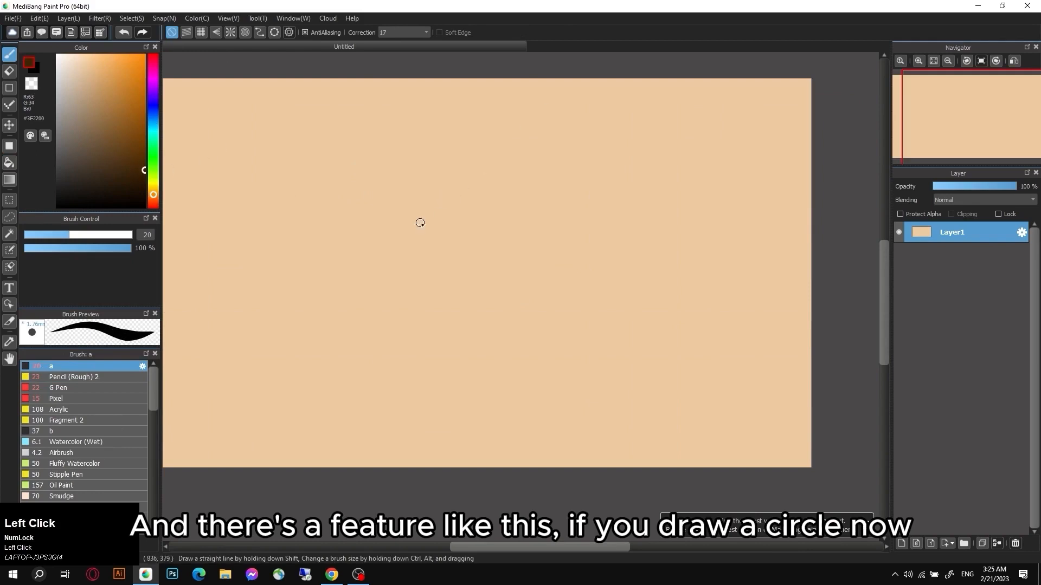
{"action": "mouse_move", "coordinate": [458, 179]}
{"action": "left_mouse_down"}
{"action": "mouse_move", "coordinate": [443, 230]}
{"action": "mouse_move", "coordinate": [476, 215]}
{"action": "mouse_move", "coordinate": [472, 185]}
{"action": "mouse_move", "coordinate": [456, 180]}
{"action": "mouse_move", "coordinate": [435, 202]}
{"action": "mouse_move", "coordinate": [445, 230]}
{"action": "mouse_move", "coordinate": [474, 218]}
{"action": "mouse_move", "coordinate": [471, 185]}
{"action": "mouse_move", "coordinate": [447, 186]}
{"action": "mouse_move", "coordinate": [446, 228]}
{"action": "left_mouse_up"}
- Try erasing parts of the oval on Layer1 with the Eraser, and undo the eraser strokes
{"action": "key", "text": "e"}
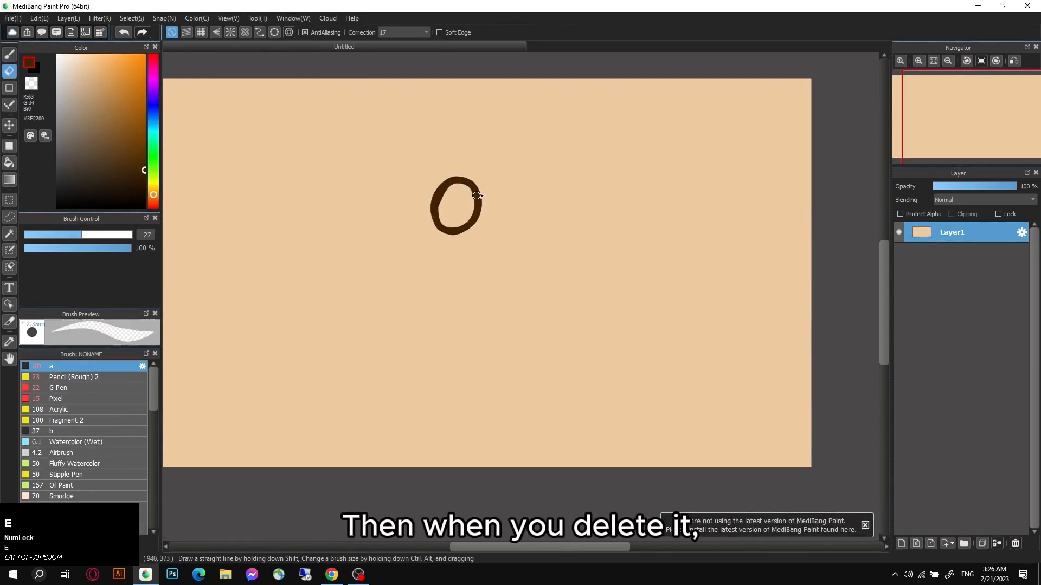
{"action": "mouse_move", "coordinate": [499, 166]}
{"action": "left_mouse_down"}
{"action": "mouse_move", "coordinate": [434, 235]}
{"action": "mouse_move", "coordinate": [442, 244]}
{"action": "left_mouse_up"}
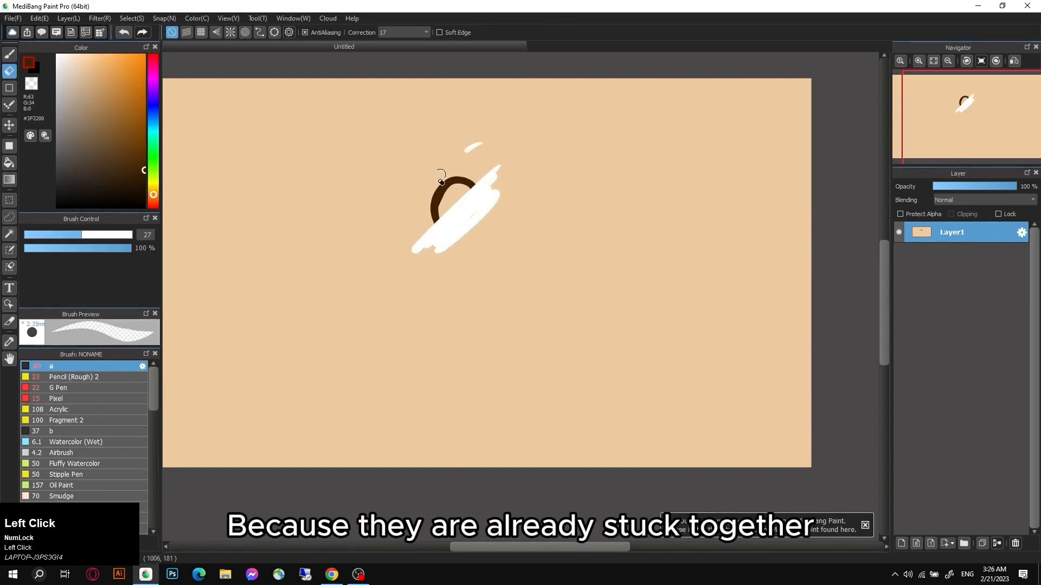
{"action": "mouse_move", "coordinate": [480, 145]}
{"action": "left_mouse_down"}
{"action": "mouse_move", "coordinate": [472, 190]}
{"action": "mouse_move", "coordinate": [446, 219]}
{"action": "left_mouse_up"}
{"action": "key", "text": "ctrl+z"}
{"action": "key", "text": "ctrl+z"}
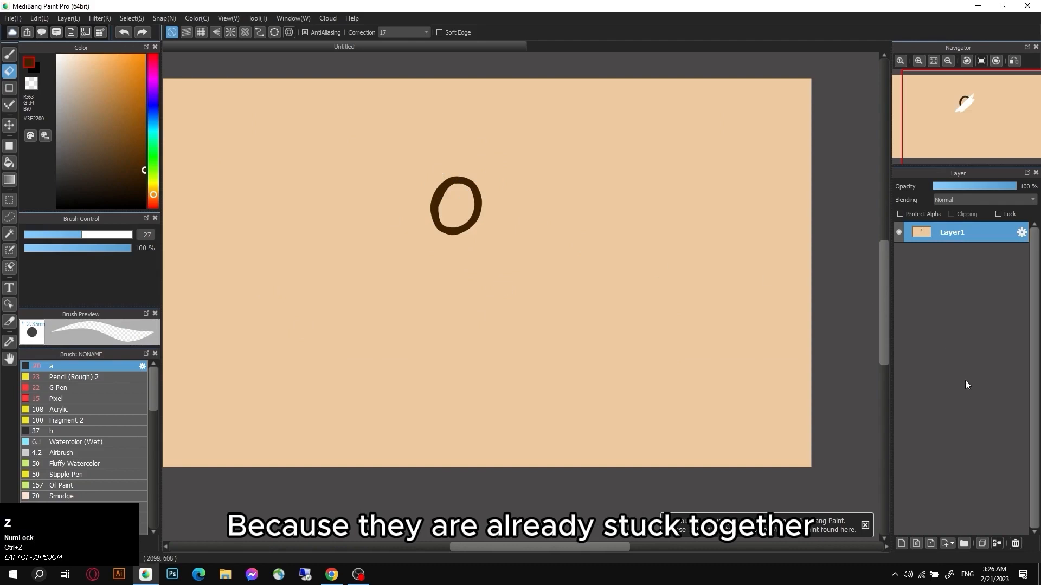
- Add a new layer and delete Layer1, and undo back to Layer1 with only the plain background fill
{"action": "left_click", "coordinate": [1017, 544]}
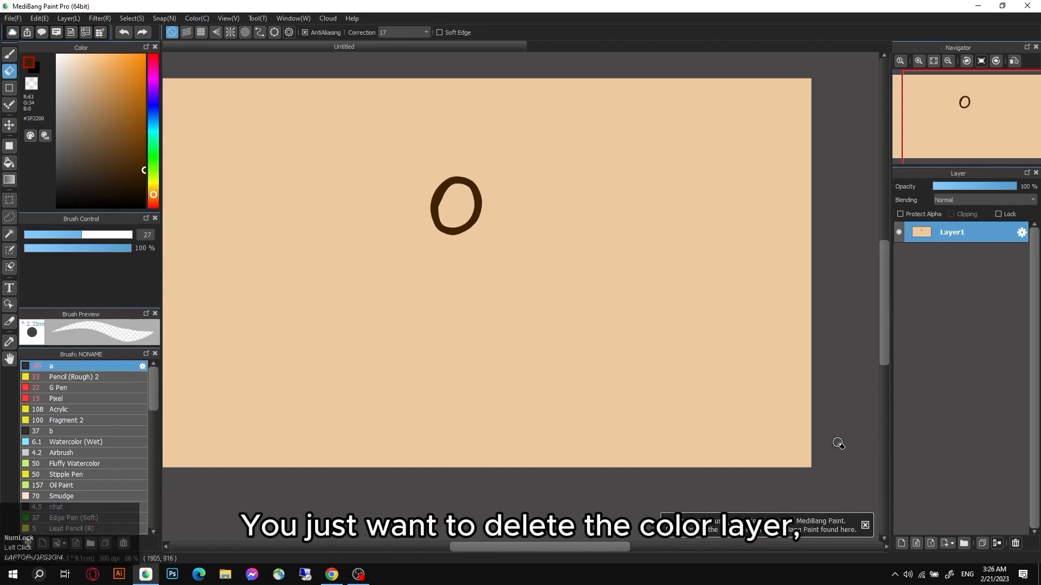
{"action": "left_click", "coordinate": [916, 544]}
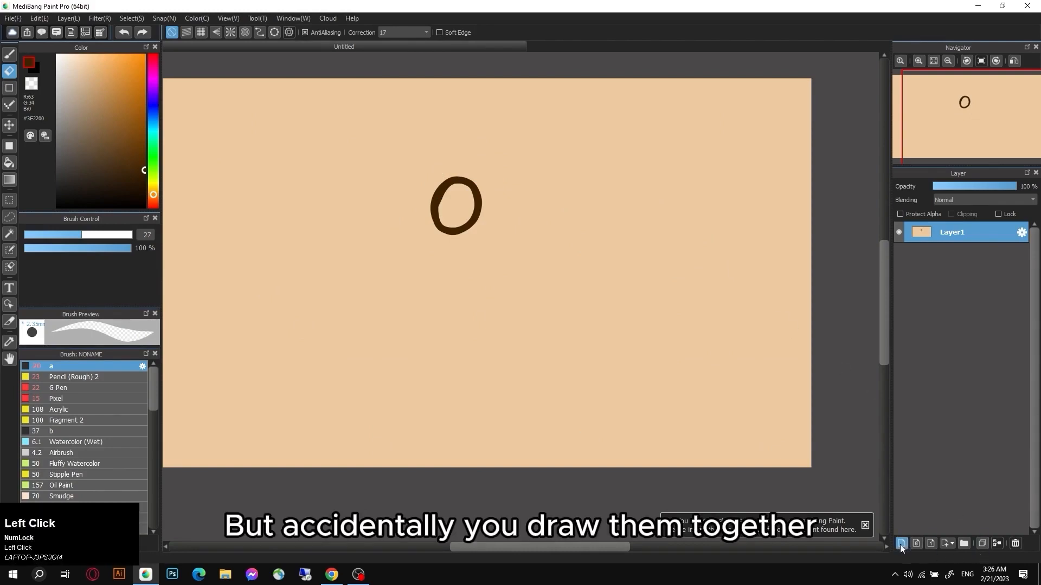
{"action": "left_click", "coordinate": [962, 253]}
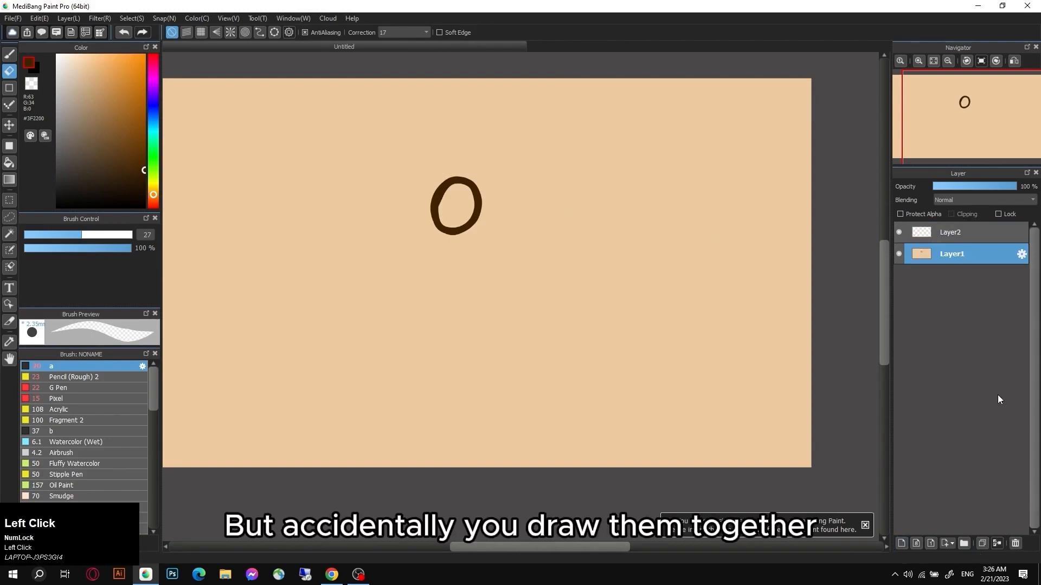
{"action": "left_click", "coordinate": [1015, 543]}
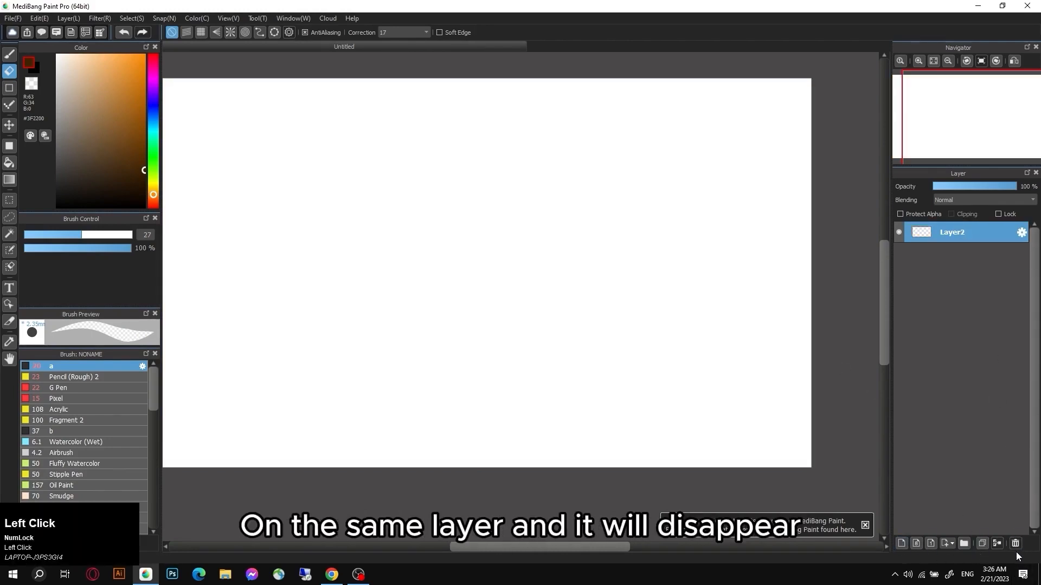
{"action": "key", "text": "ctrl+z"}
{"action": "key", "text": "ctrl+z"}
{"action": "key", "text": "ctrl+z"}
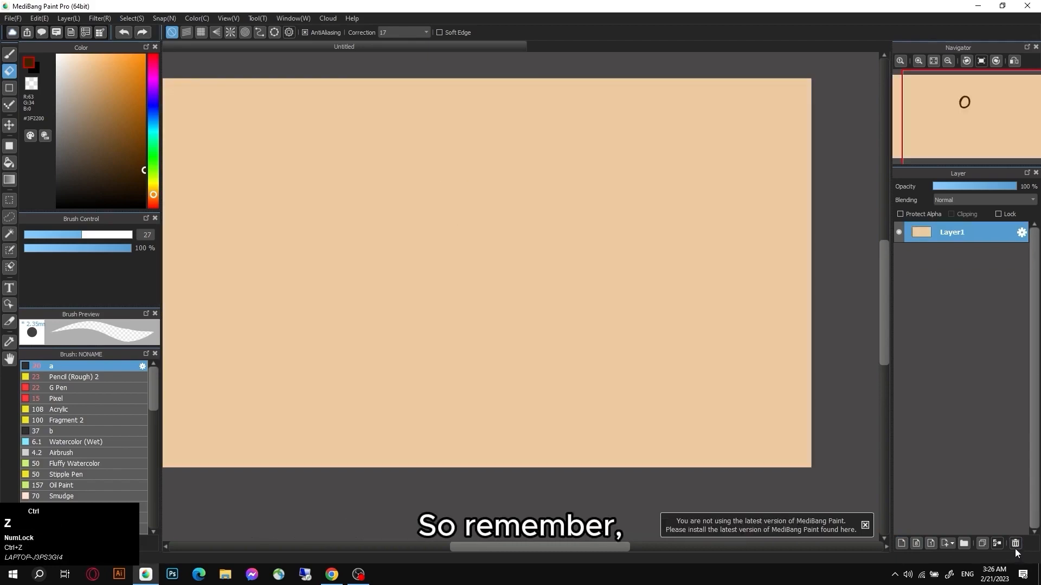
- Switch to the Brush tool and add a new layer above the filled Layer1
{"action": "left_click", "coordinate": [483, 360]}
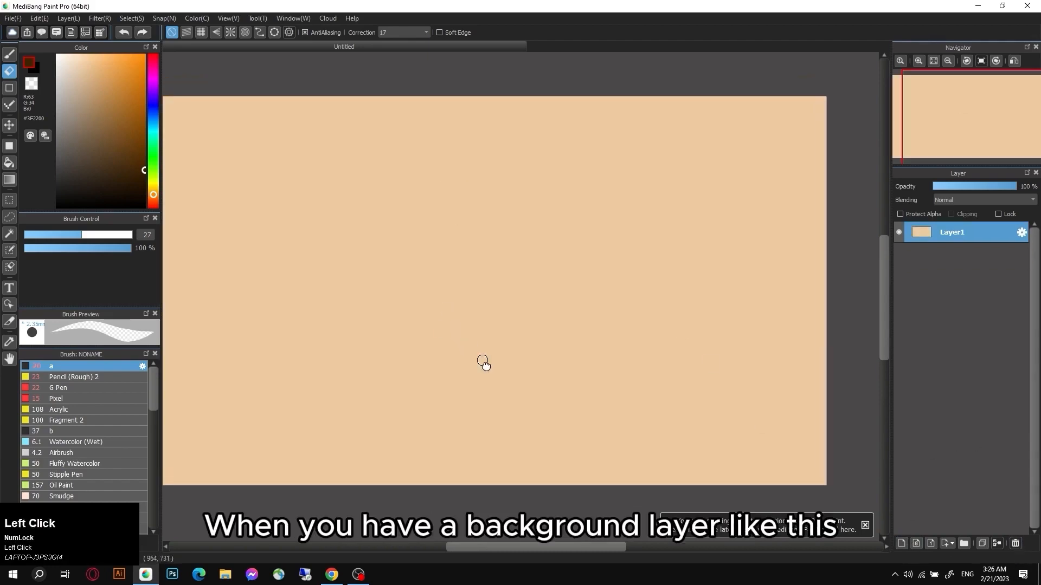
{"action": "key", "text": "space"}
{"action": "key", "text": "2"}
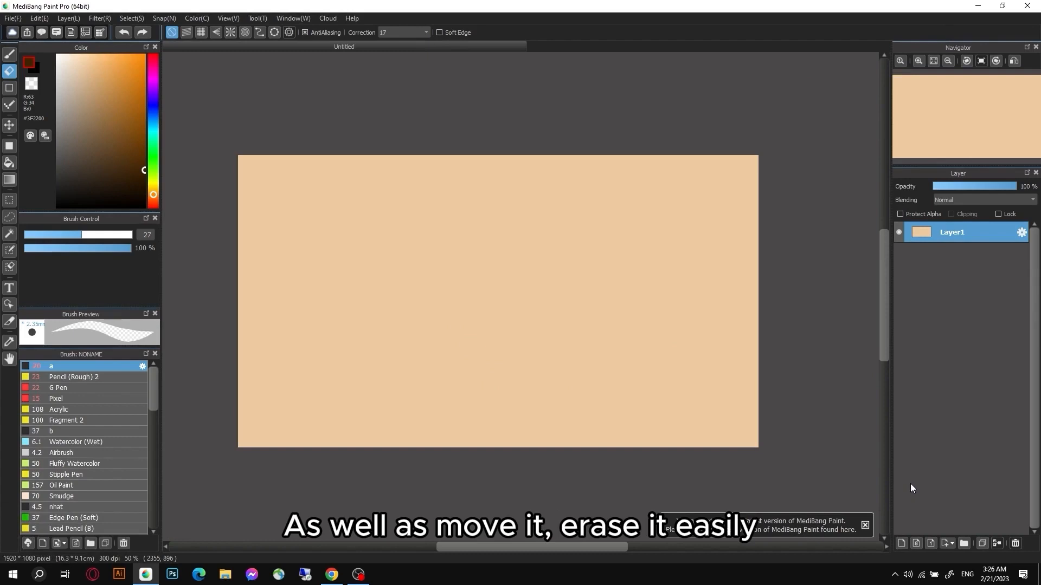
{"action": "left_click", "coordinate": [943, 377]}
{"action": "key", "text": "b"}
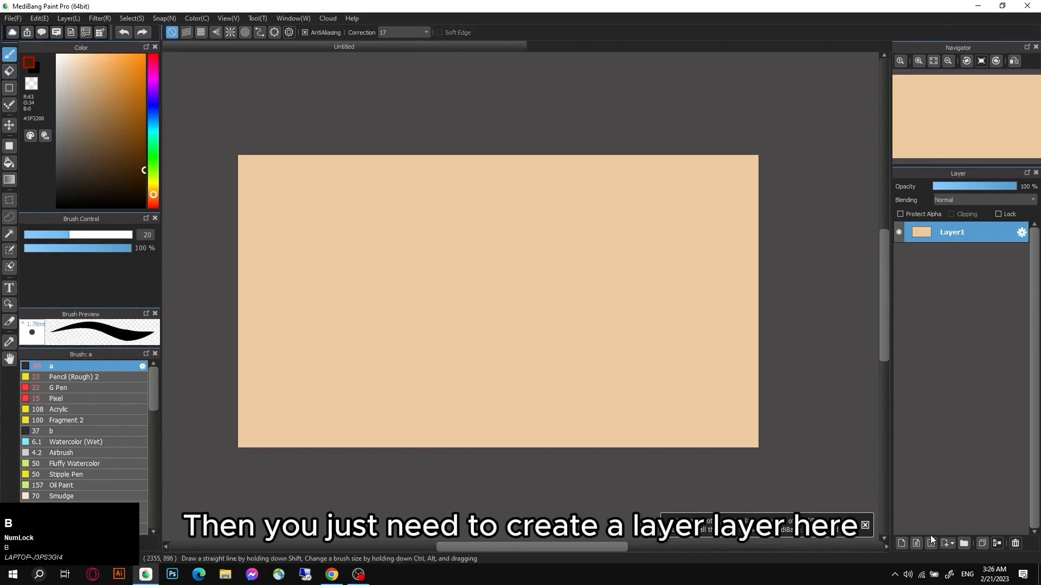
{"action": "left_click", "coordinate": [901, 543]}
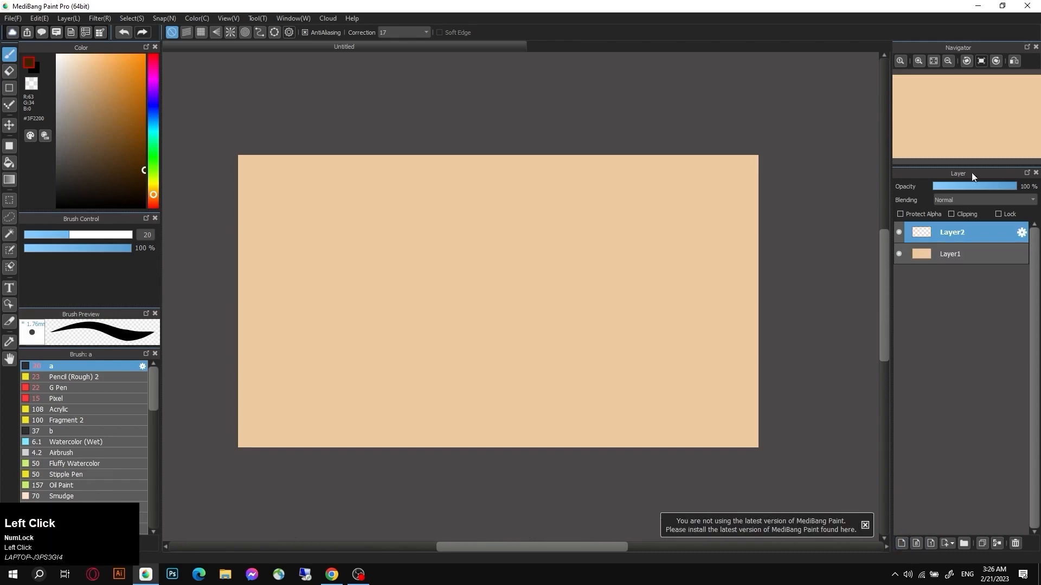
- Switch the active layer back and forth between Layer1 and Layer2, ending on the empty Layer2
{"action": "key", "text": "b"}
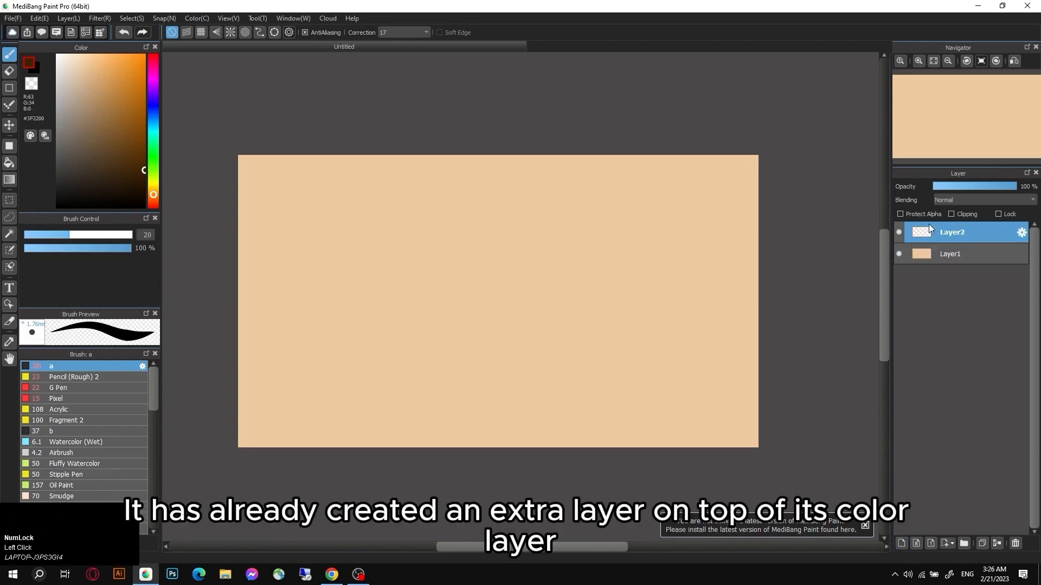
{"action": "left_click", "coordinate": [951, 257]}
{"action": "left_click", "coordinate": [958, 238]}
{"action": "left_click", "coordinate": [958, 256]}
{"action": "left_click", "coordinate": [959, 234]}
{"action": "left_click", "coordinate": [959, 258]}
{"action": "left_click", "coordinate": [963, 235]}
{"action": "left_click", "coordinate": [967, 253]}
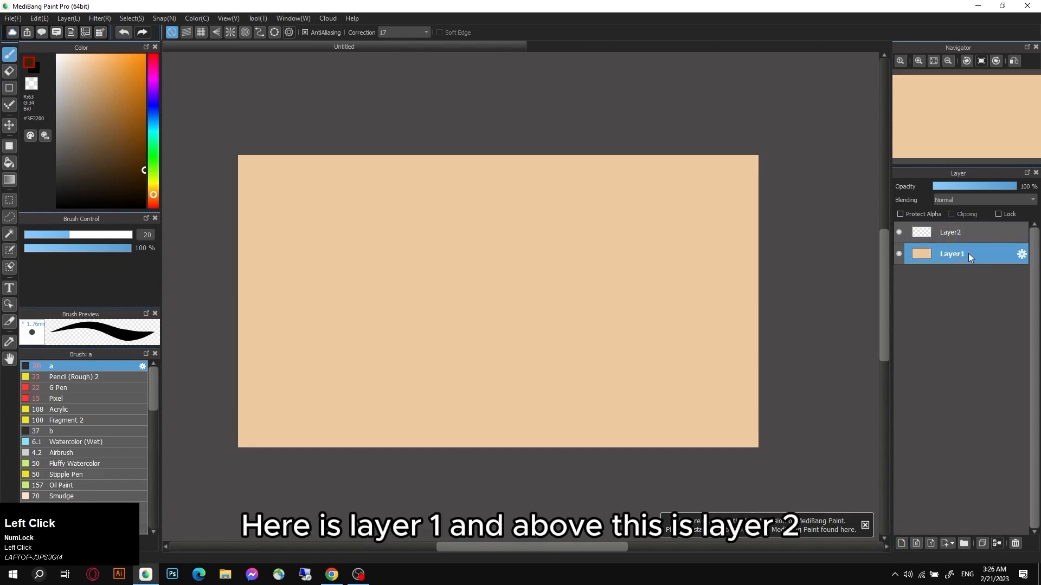
{"action": "left_click", "coordinate": [969, 237]}
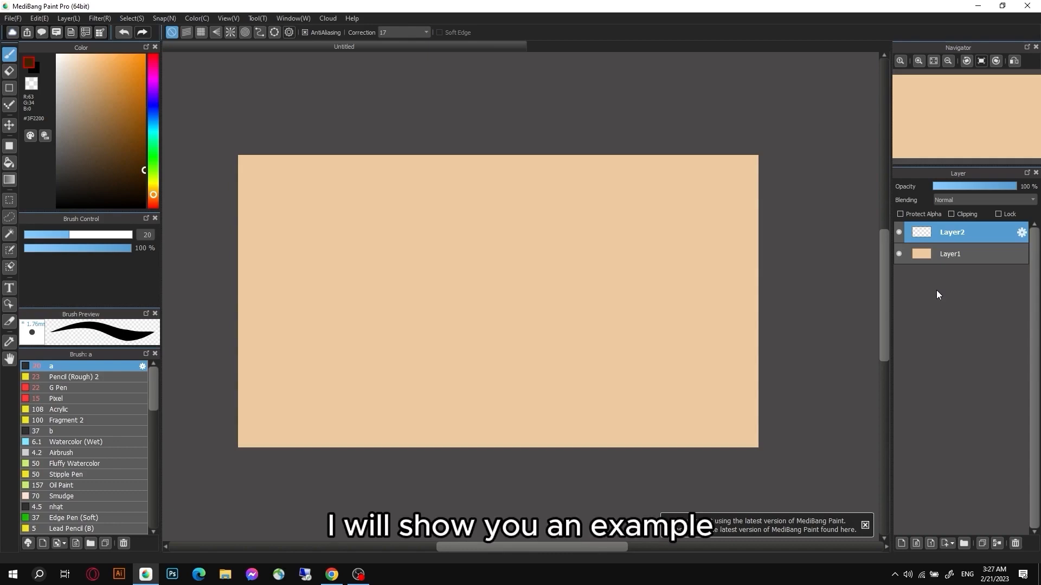
- Paint a muted red #7F4045 patch on Layer2 with brush "a" at size 116
{"action": "left_click", "coordinate": [117, 234]}
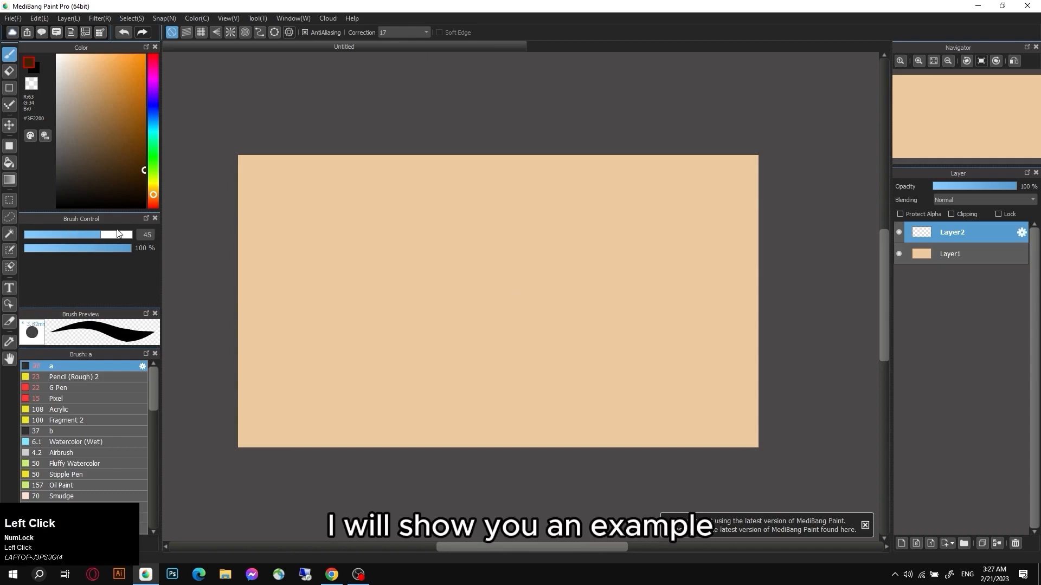
{"action": "left_click", "coordinate": [945, 255]}
{"action": "left_click", "coordinate": [953, 239]}
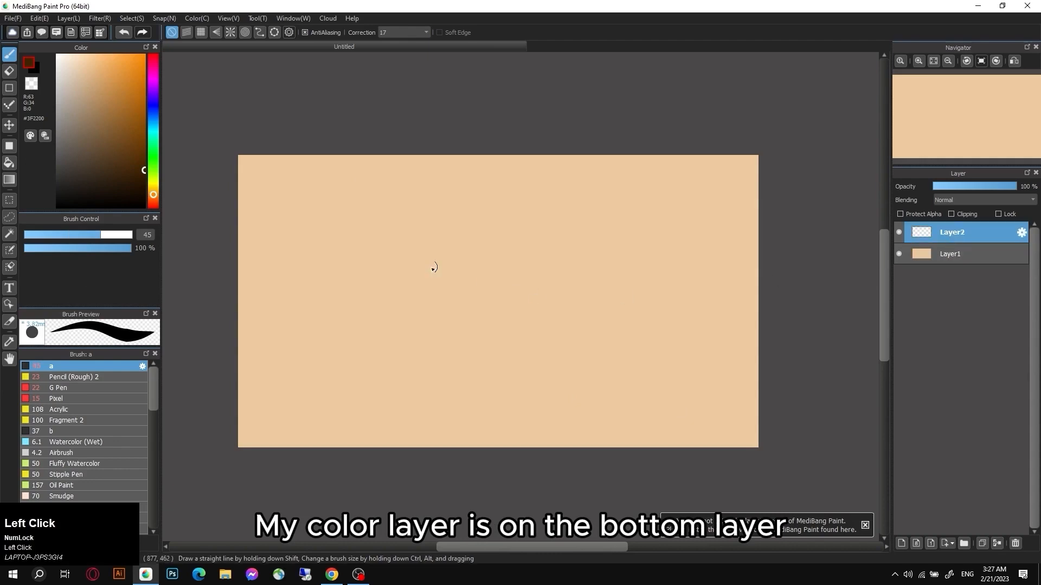
{"action": "left_click", "coordinate": [128, 234]}
{"action": "left_click_drag", "start_coordinate": [151, 108], "coordinate": [153, 57]}
{"action": "left_click", "coordinate": [100, 132]}
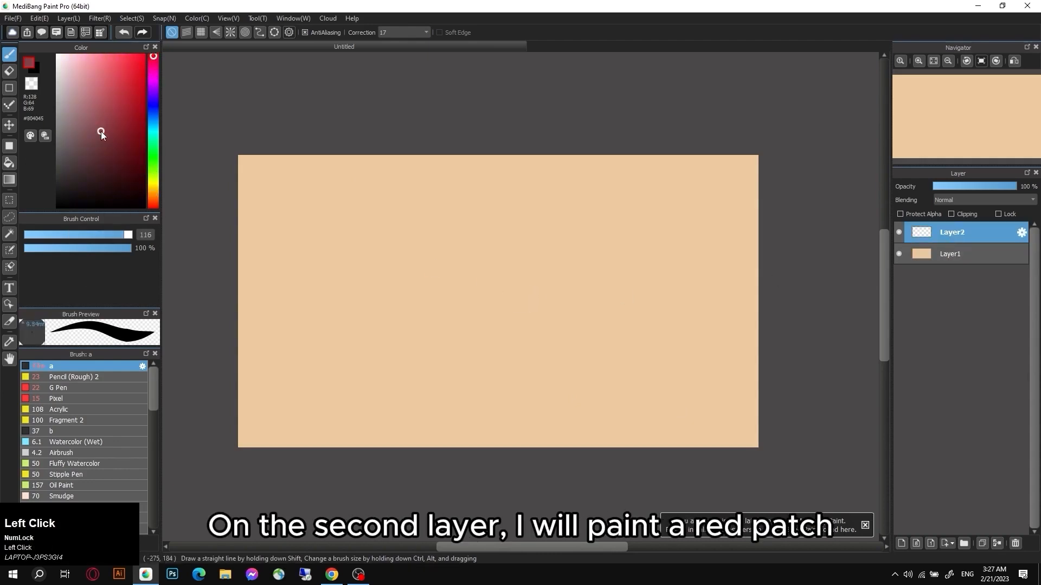
{"action": "mouse_move", "coordinate": [325, 275]}
{"action": "left_mouse_down"}
{"action": "mouse_move", "coordinate": [419, 210]}
{"action": "mouse_move", "coordinate": [353, 284]}
{"action": "mouse_move", "coordinate": [365, 298]}
{"action": "mouse_move", "coordinate": [425, 279]}
{"action": "mouse_move", "coordinate": [301, 506]}
{"action": "left_mouse_up"}
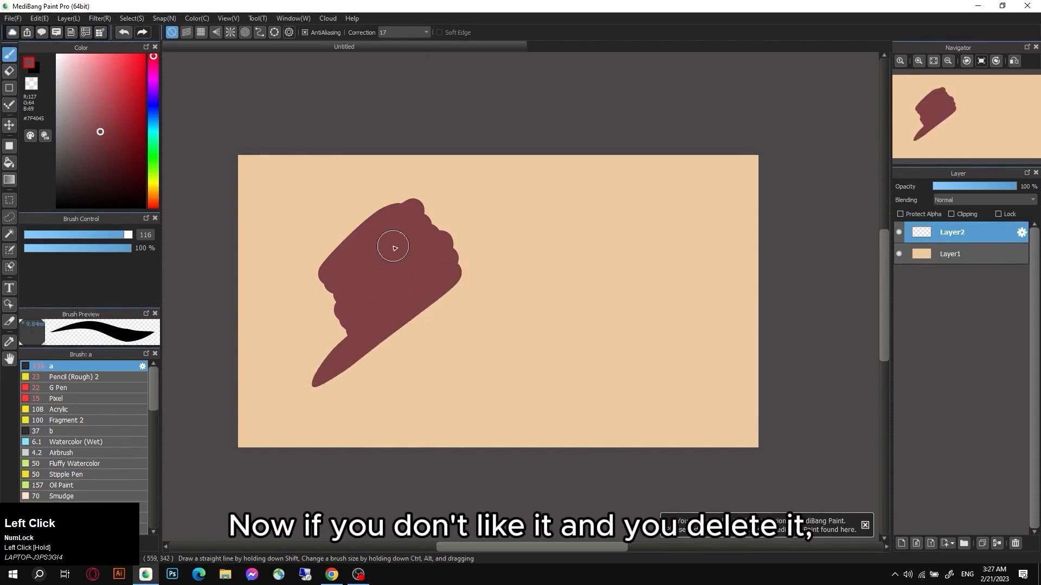
- Try erasing part of the red patch on Layer2, undo the erasing and return to the Brush tool
{"action": "key", "text": "e"}
{"action": "mouse_move", "coordinate": [432, 213]}
{"action": "left_mouse_down"}
{"action": "mouse_move", "coordinate": [393, 275]}
{"action": "mouse_move", "coordinate": [415, 254]}
{"action": "mouse_move", "coordinate": [416, 265]}
{"action": "mouse_move", "coordinate": [445, 255]}
{"action": "mouse_move", "coordinate": [411, 288]}
{"action": "mouse_move", "coordinate": [418, 255]}
{"action": "mouse_move", "coordinate": [466, 221]}
{"action": "mouse_move", "coordinate": [451, 242]}
{"action": "left_mouse_up"}
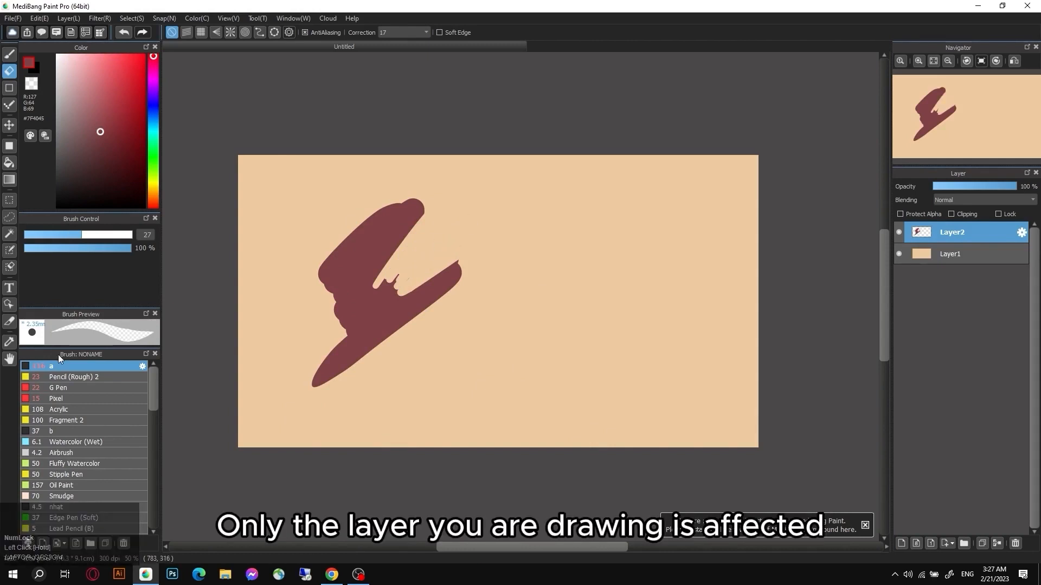
{"action": "key", "text": "ctrl+z"}
{"action": "key", "text": "b"}
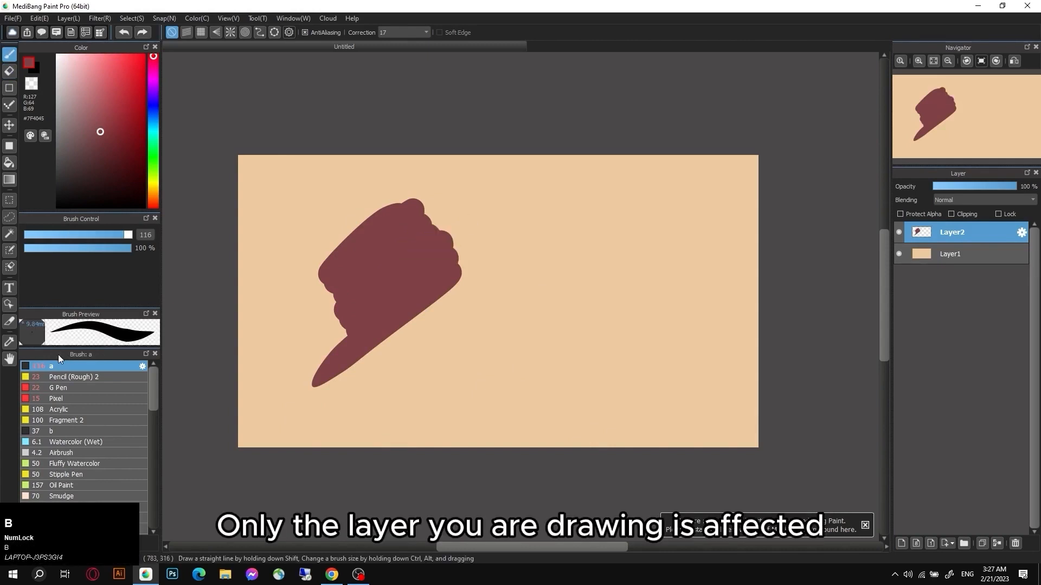
- Try moving the red patch on Layer2 with the Move tool, and undo the move
{"action": "key", "text": "v"}
{"action": "mouse_move", "coordinate": [391, 271]}
{"action": "left_mouse_down"}
{"action": "mouse_move", "coordinate": [518, 267]}
{"action": "mouse_move", "coordinate": [407, 302]}
{"action": "mouse_move", "coordinate": [379, 297]}
{"action": "left_mouse_up"}
{"action": "key", "text": "ctrl+z"}
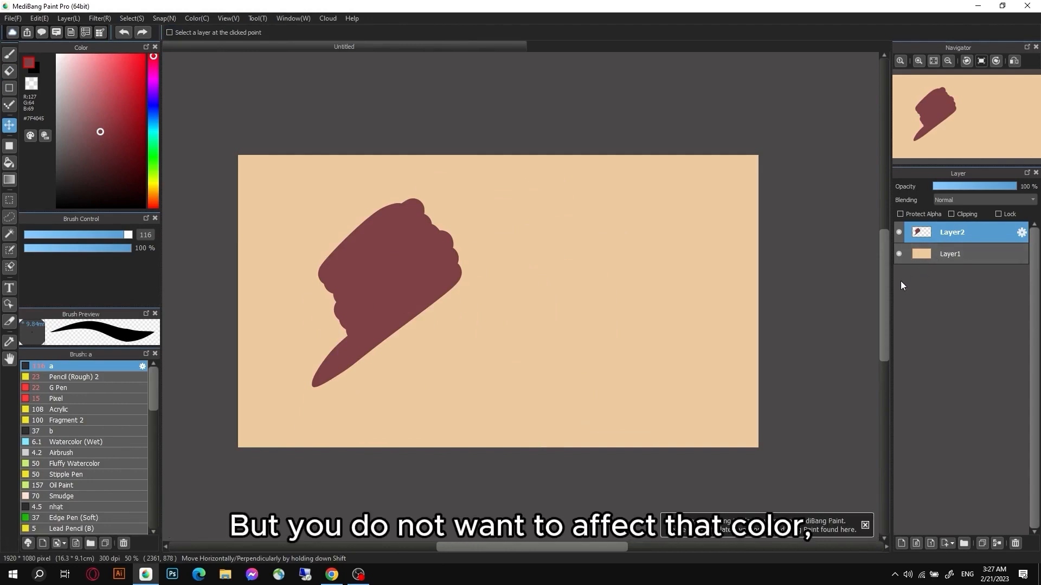
- Add a new layer above Layer2 and paint a filled blue #4282CB oval on it, overlapping the red patch's edge
{"action": "left_click", "coordinate": [902, 545]}
{"action": "key", "text": "b"}
{"action": "key", "text": "b"}
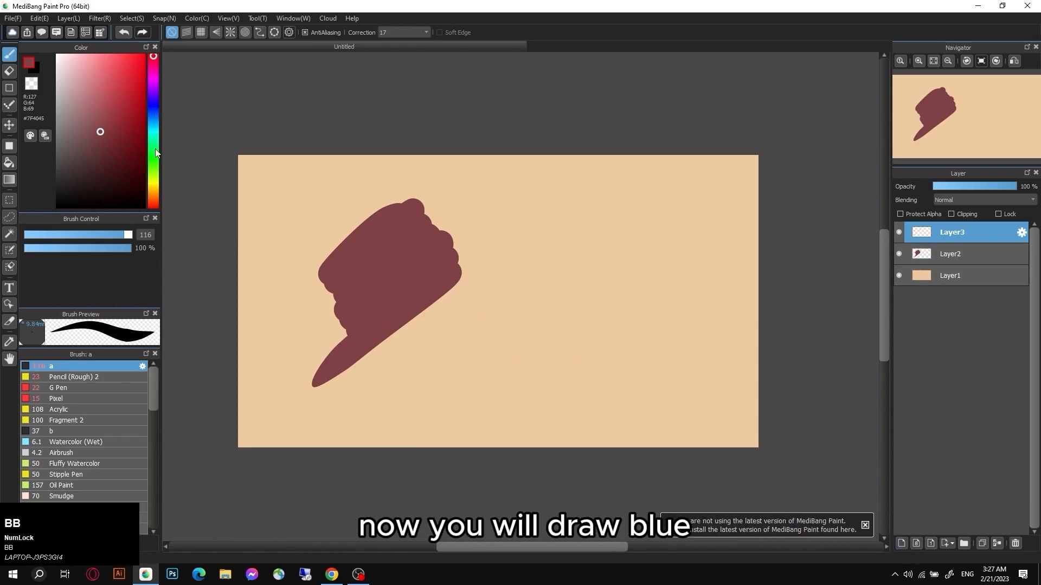
{"action": "left_click", "coordinate": [153, 117]}
{"action": "left_click", "coordinate": [116, 85]}
{"action": "left_click_drag", "start_coordinate": [480, 243], "coordinate": [437, 268]}
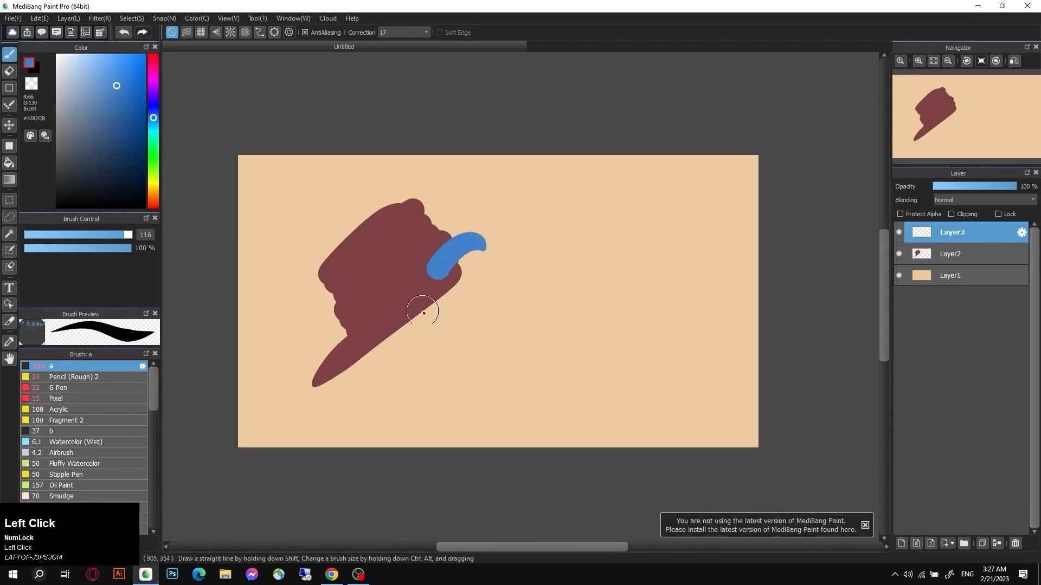
{"action": "mouse_move", "coordinate": [423, 313]}
{"action": "left_mouse_down"}
{"action": "mouse_move", "coordinate": [467, 250]}
{"action": "mouse_move", "coordinate": [494, 252]}
{"action": "mouse_move", "coordinate": [503, 307]}
{"action": "mouse_move", "coordinate": [465, 317]}
{"action": "mouse_move", "coordinate": [521, 245]}
{"action": "left_mouse_up"}
{"action": "mouse_move", "coordinate": [506, 299]}
{"action": "left_mouse_down"}
{"action": "mouse_move", "coordinate": [450, 312]}
{"action": "mouse_move", "coordinate": [499, 284]}
{"action": "mouse_move", "coordinate": [465, 283]}
{"action": "left_mouse_up"}
- Try erasing across the blue oval on Layer3, and undo the eraser strokes
{"action": "key", "text": "e"}
{"action": "mouse_move", "coordinate": [476, 237]}
{"action": "left_mouse_down"}
{"action": "mouse_move", "coordinate": [389, 332]}
{"action": "mouse_move", "coordinate": [413, 297]}
{"action": "mouse_move", "coordinate": [414, 265]}
{"action": "mouse_move", "coordinate": [451, 235]}
{"action": "mouse_move", "coordinate": [389, 293]}
{"action": "mouse_move", "coordinate": [510, 232]}
{"action": "mouse_move", "coordinate": [431, 309]}
{"action": "mouse_move", "coordinate": [438, 325]}
{"action": "mouse_move", "coordinate": [350, 378]}
{"action": "left_mouse_up"}
{"action": "key", "text": "ctrl+z"}
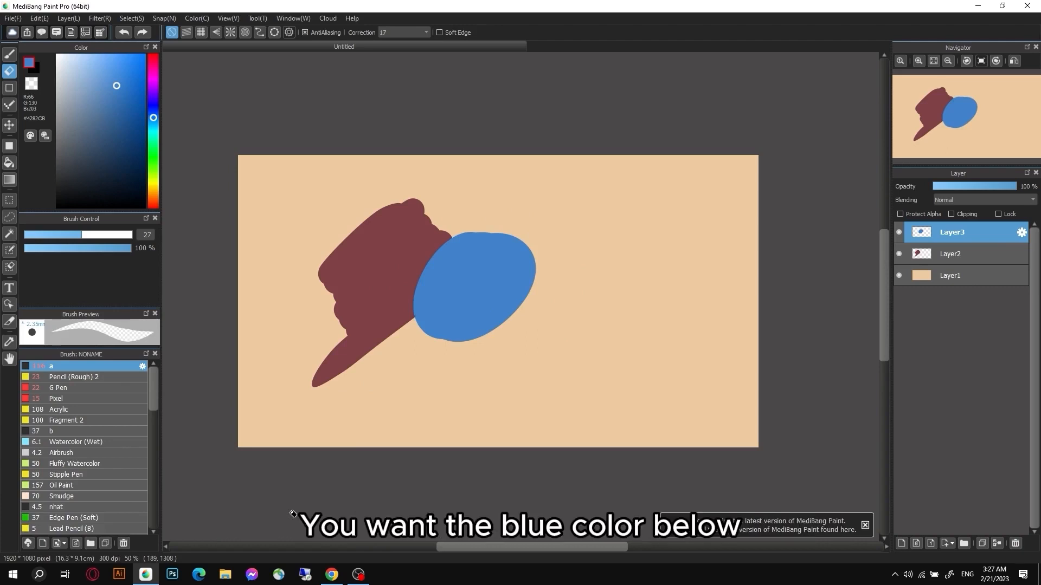
- Reorder the layers so the blue oval's Layer3 sits below the red patch's Layer2
{"action": "left_click_drag", "start_coordinate": [966, 230], "coordinate": [968, 255]}
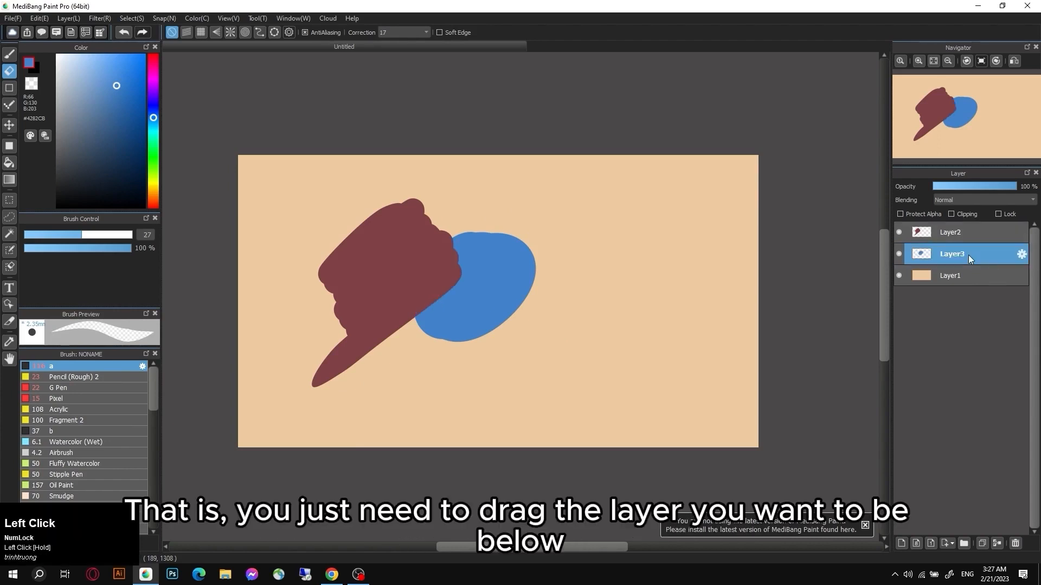
{"action": "mouse_move", "coordinate": [969, 255]}
{"action": "left_mouse_down"}
{"action": "mouse_move", "coordinate": [971, 226]}
{"action": "mouse_move", "coordinate": [964, 264]}
{"action": "left_mouse_up"}
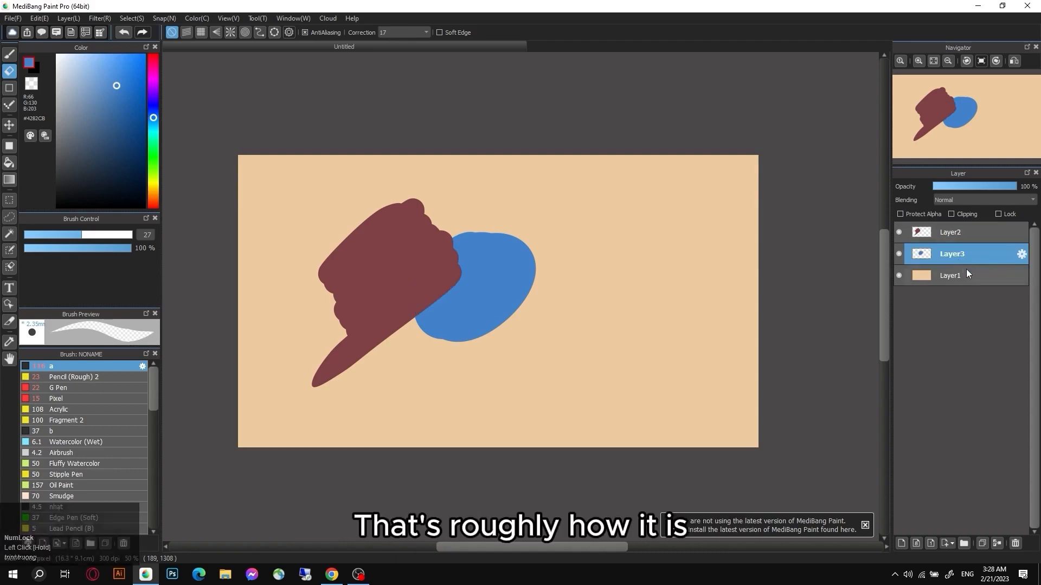
- Hide Layer3, turn Layer2's visibility off and back on, and make Layer2 the active layer
{"action": "left_click", "coordinate": [898, 254]}
{"action": "left_click", "coordinate": [898, 232]}
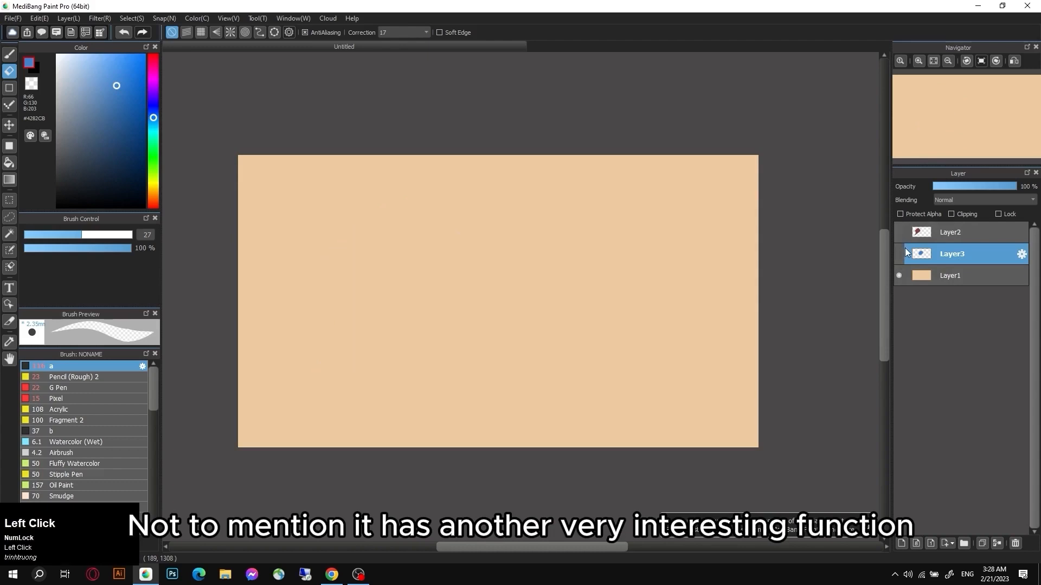
{"action": "left_click", "coordinate": [898, 232]}
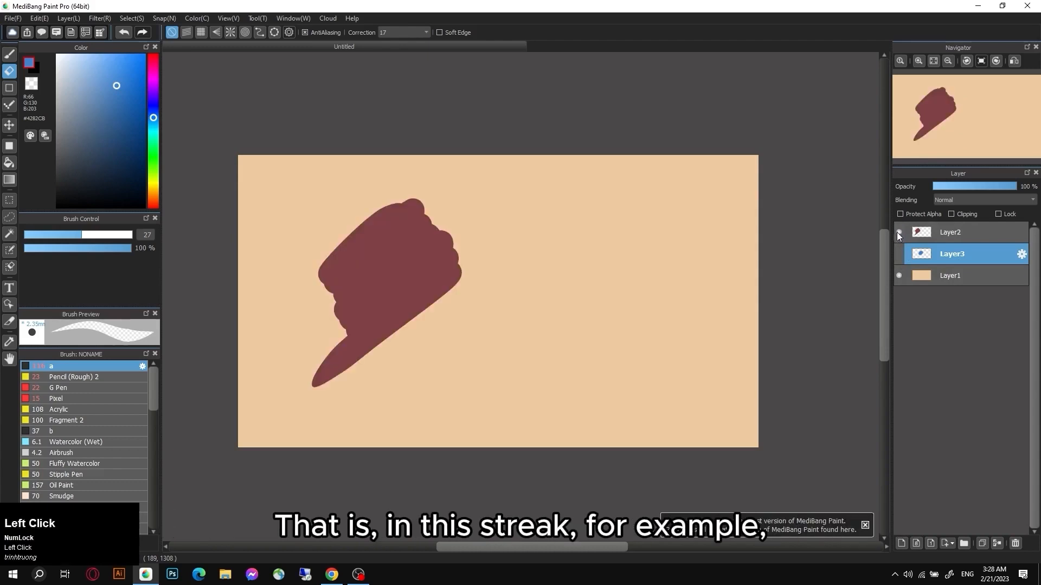
{"action": "left_click", "coordinate": [942, 234]}
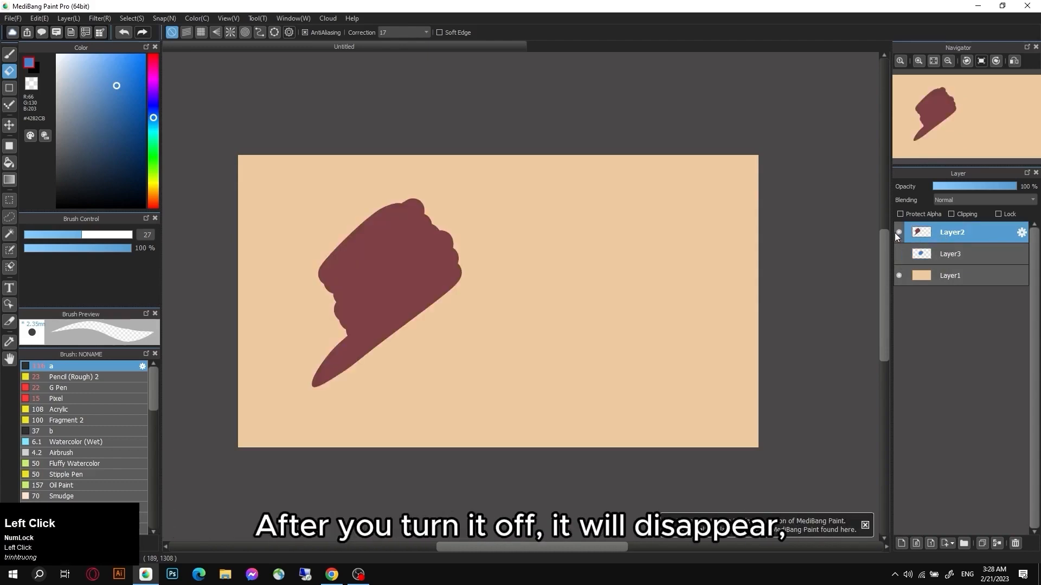
{"action": "left_click", "coordinate": [896, 232]}
{"action": "left_click", "coordinate": [897, 233]}
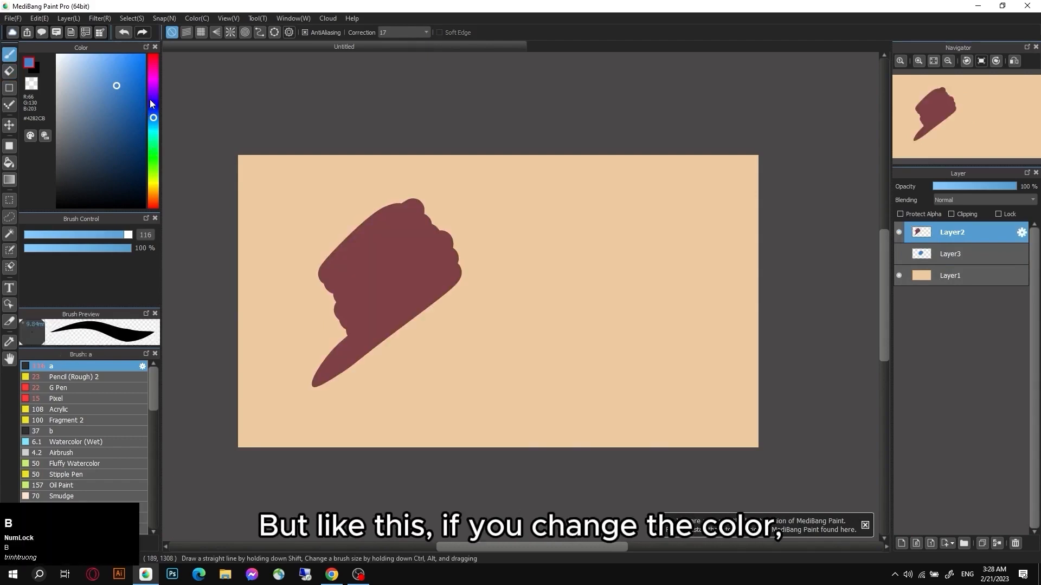
- Set the brush color to bright red #FF0E12, try painting over the patch on Layer2, and undo the stroke
{"action": "left_click_drag", "start_coordinate": [153, 69], "coordinate": [152, 54]}
{"action": "left_click", "coordinate": [130, 106]}
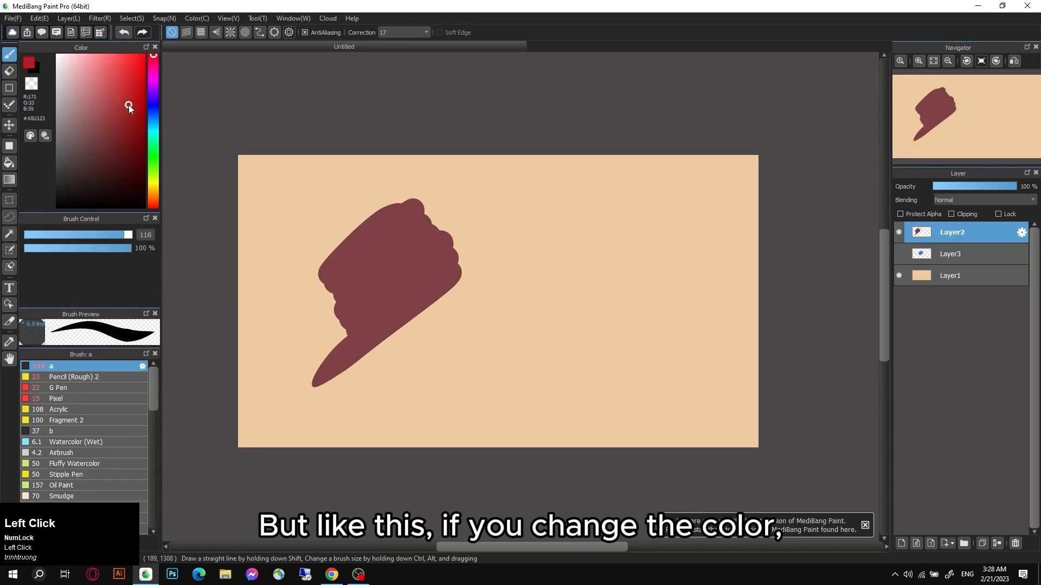
{"action": "left_click", "coordinate": [141, 54]}
{"action": "mouse_move", "coordinate": [363, 293]}
{"action": "left_mouse_down"}
{"action": "mouse_move", "coordinate": [426, 209]}
{"action": "mouse_move", "coordinate": [415, 307]}
{"action": "mouse_move", "coordinate": [430, 213]}
{"action": "mouse_move", "coordinate": [352, 227]}
{"action": "mouse_move", "coordinate": [411, 340]}
{"action": "left_mouse_up"}
{"action": "key", "text": "ctrl+z"}
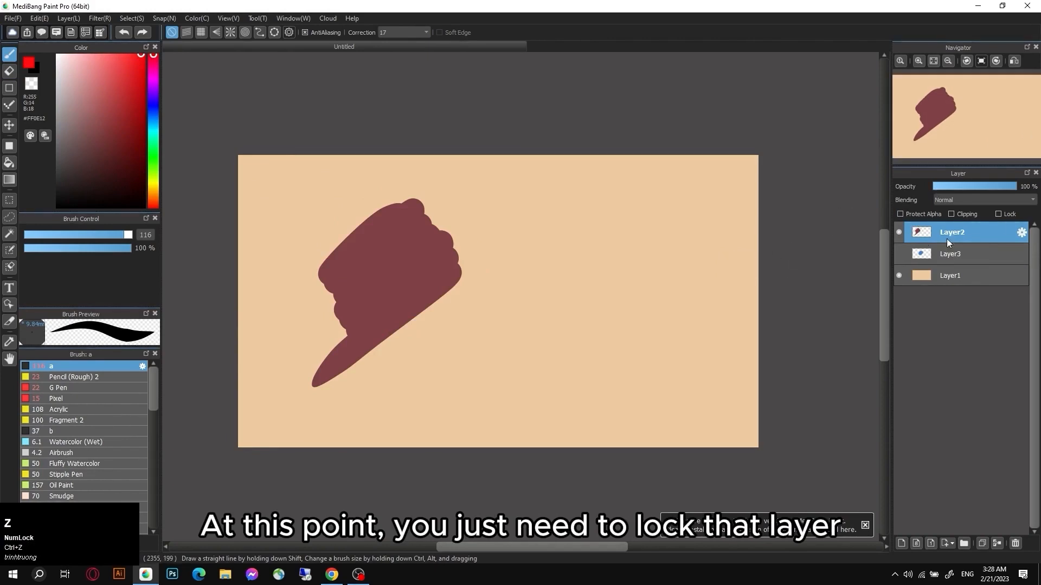
- Enable Protect Alpha on Layer2, set the brush size to 226, try recoloring the patch bright red, and undo the recoloring
{"action": "left_click", "coordinate": [899, 214]}
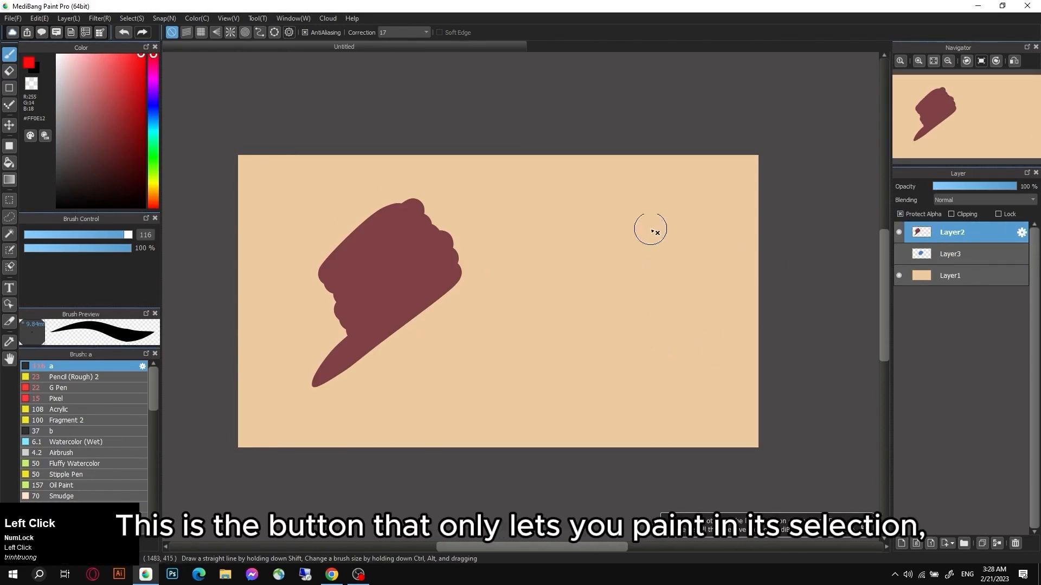
{"action": "left_click_drag", "start_coordinate": [128, 235], "coordinate": [145, 234]}
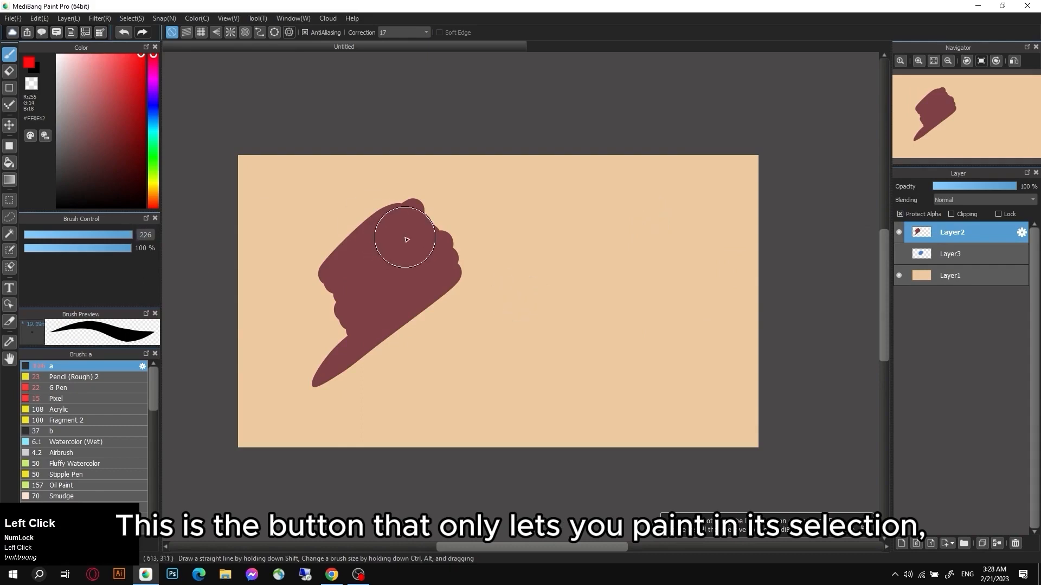
{"action": "mouse_move", "coordinate": [418, 228]}
{"action": "left_mouse_down"}
{"action": "mouse_move", "coordinate": [479, 247]}
{"action": "mouse_move", "coordinate": [377, 278]}
{"action": "mouse_move", "coordinate": [581, 210]}
{"action": "mouse_move", "coordinate": [399, 310]}
{"action": "mouse_move", "coordinate": [387, 437]}
{"action": "mouse_move", "coordinate": [465, 464]}
{"action": "mouse_move", "coordinate": [429, 283]}
{"action": "mouse_move", "coordinate": [275, 423]}
{"action": "mouse_move", "coordinate": [520, 209]}
{"action": "mouse_move", "coordinate": [300, 425]}
{"action": "mouse_move", "coordinate": [432, 541]}
{"action": "mouse_move", "coordinate": [829, 428]}
{"action": "mouse_move", "coordinate": [826, 438]}
{"action": "left_mouse_up"}
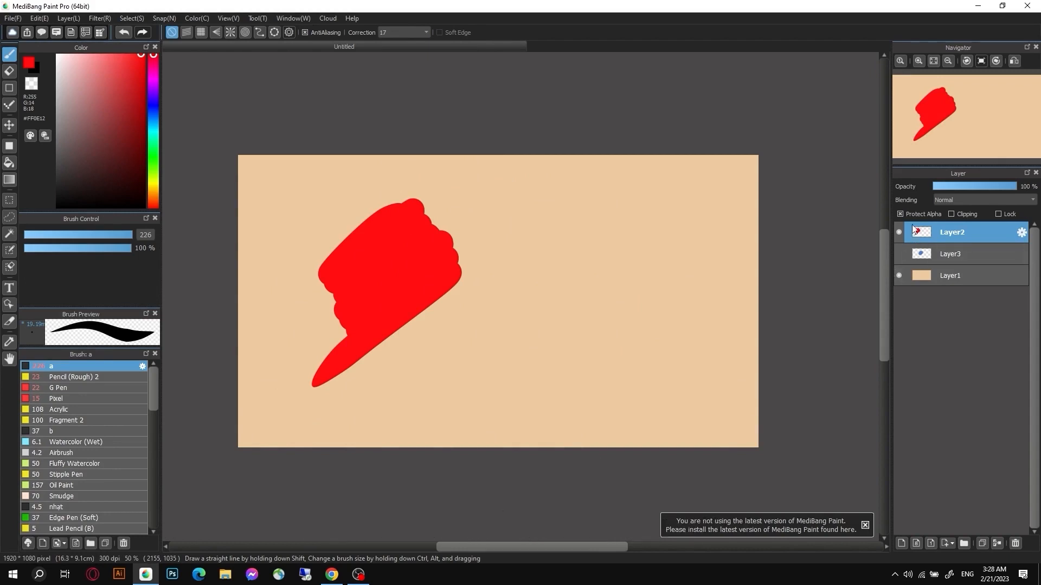
{"action": "key", "text": "ctrl+z"}
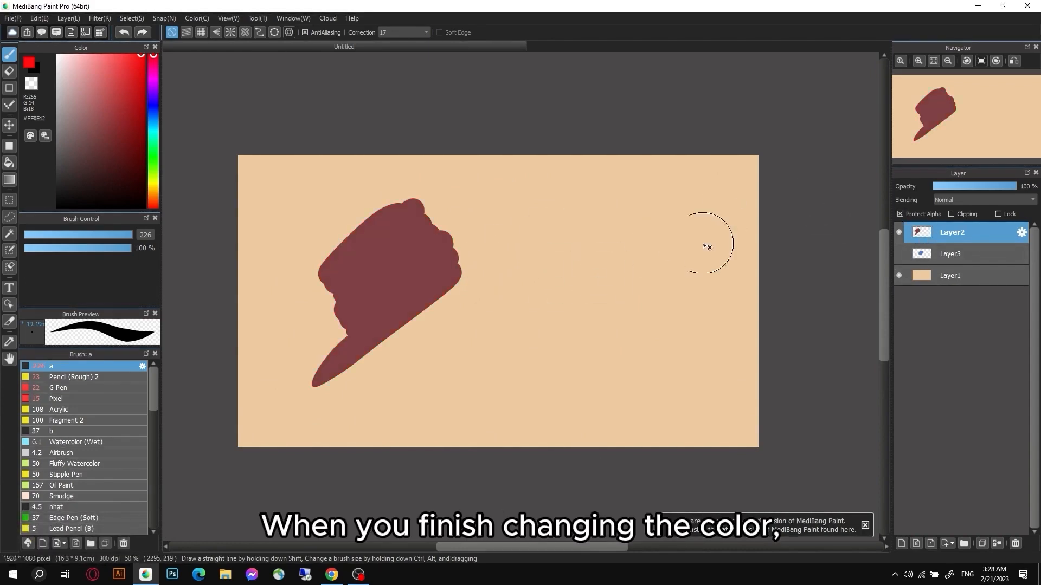
- Try painting bright red on the alpha-protected patch and erasing through it, and undo both strokes
{"action": "mouse_move", "coordinate": [415, 230]}
{"action": "left_mouse_down"}
{"action": "mouse_move", "coordinate": [418, 280]}
{"action": "mouse_move", "coordinate": [466, 258]}
{"action": "mouse_move", "coordinate": [451, 204]}
{"action": "mouse_move", "coordinate": [435, 207]}
{"action": "mouse_move", "coordinate": [384, 323]}
{"action": "mouse_move", "coordinate": [402, 269]}
{"action": "left_mouse_up"}
{"action": "key", "text": "e"}
{"action": "mouse_move", "coordinate": [409, 226]}
{"action": "left_mouse_down"}
{"action": "mouse_move", "coordinate": [371, 323]}
{"action": "mouse_move", "coordinate": [395, 339]}
{"action": "left_mouse_up"}
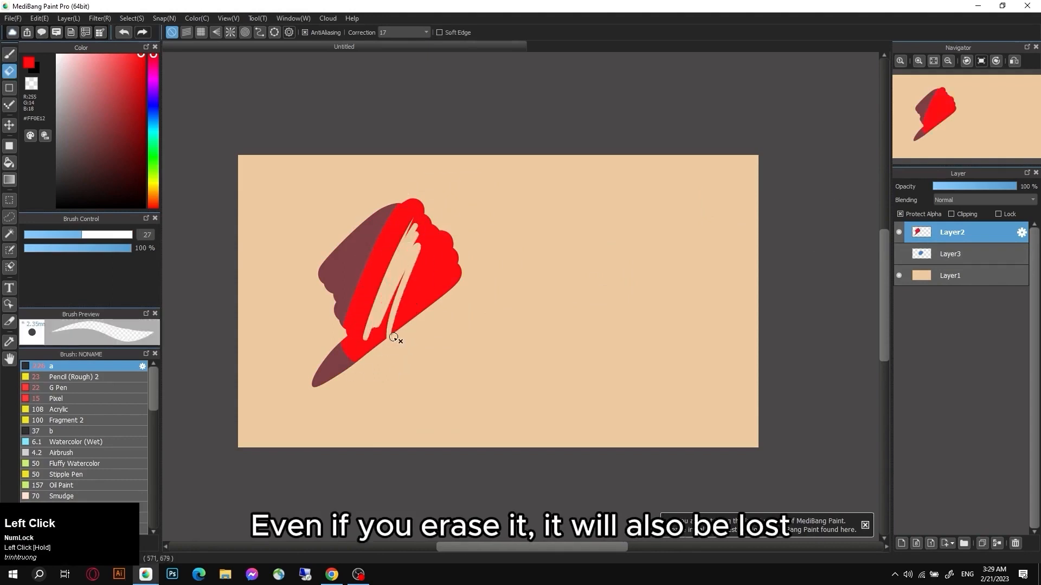
{"action": "key", "text": "ctrl+z"}
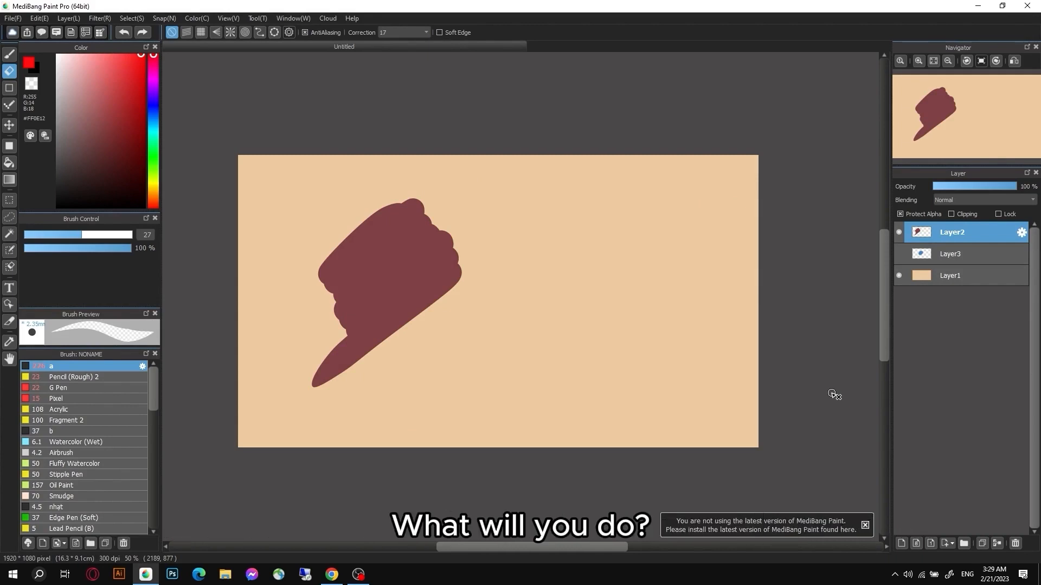
- Add a new layer above Layer2, enable Clipping on it, and paint bright red over the whole patch
{"action": "left_click", "coordinate": [901, 544]}
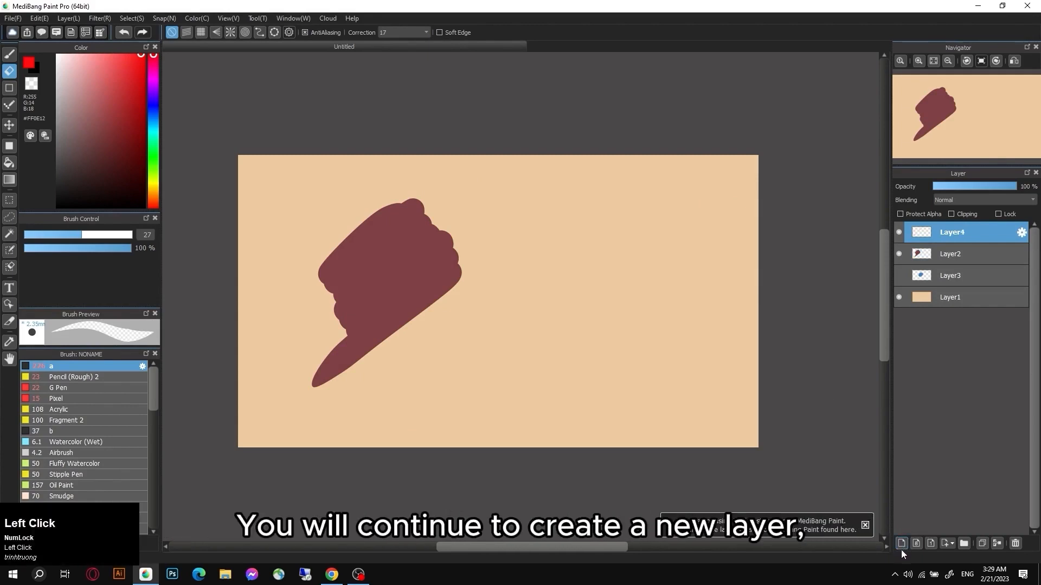
{"action": "left_click", "coordinate": [958, 214]}
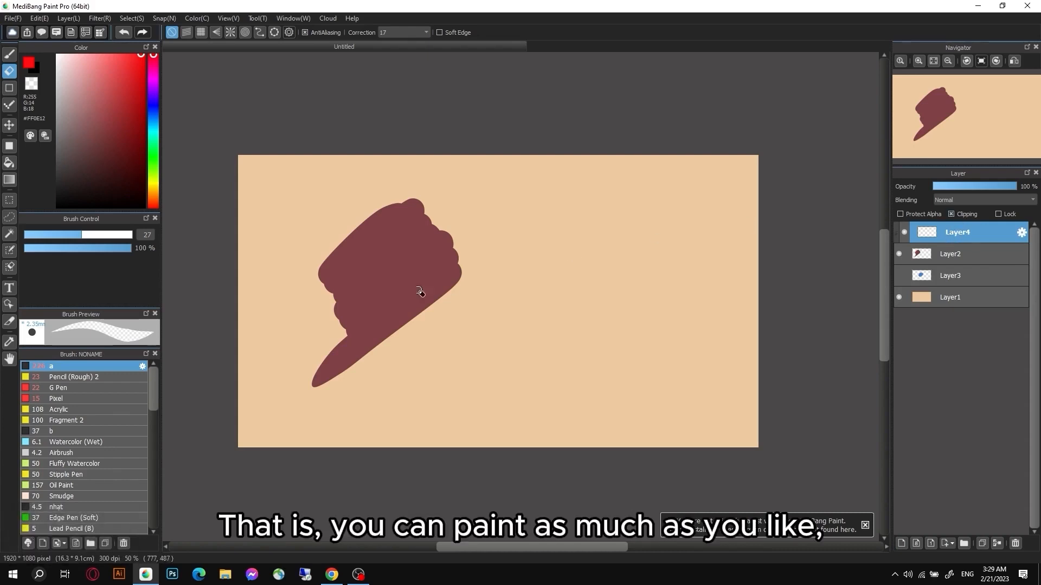
{"action": "key", "text": "Num_Lock"}
{"action": "mouse_move", "coordinate": [428, 210]}
{"action": "left_mouse_down"}
{"action": "mouse_move", "coordinate": [399, 228]}
{"action": "mouse_move", "coordinate": [374, 331]}
{"action": "mouse_move", "coordinate": [455, 274]}
{"action": "mouse_move", "coordinate": [417, 196]}
{"action": "mouse_move", "coordinate": [472, 218]}
{"action": "left_mouse_up"}
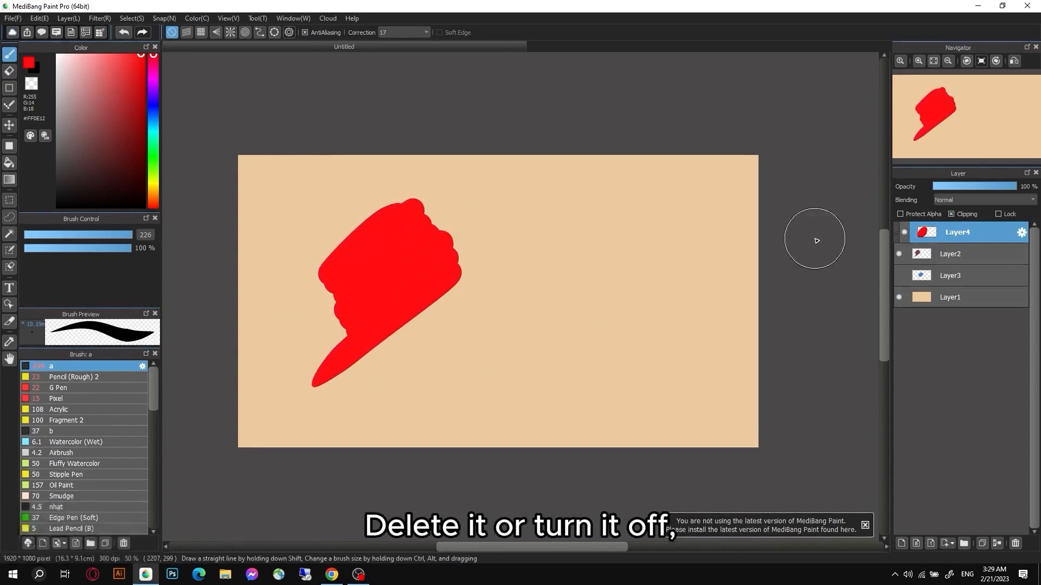
- Try erasing part of the red paint on the clipped Layer4, and undo the erasing
{"action": "key", "text": "e"}
{"action": "left_click_drag", "start_coordinate": [377, 321], "coordinate": [441, 235]}
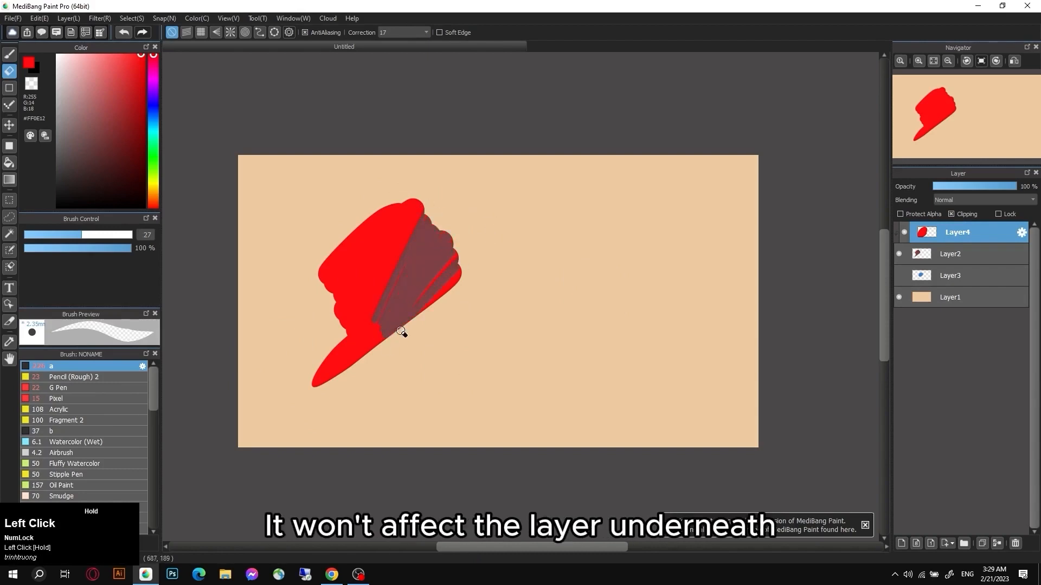
{"action": "key", "text": "ctrl+z"}
- Toggle the clipped Layer4's visibility, leaving it hidden, and select and hide Layer2 beneath it
{"action": "left_click", "coordinate": [904, 233]}
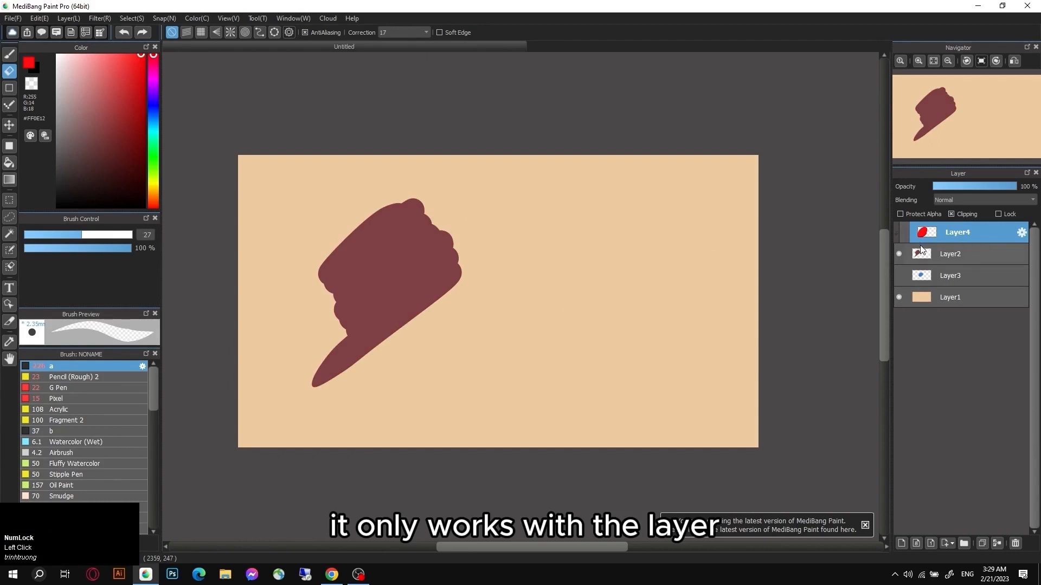
{"action": "left_click", "coordinate": [932, 252]}
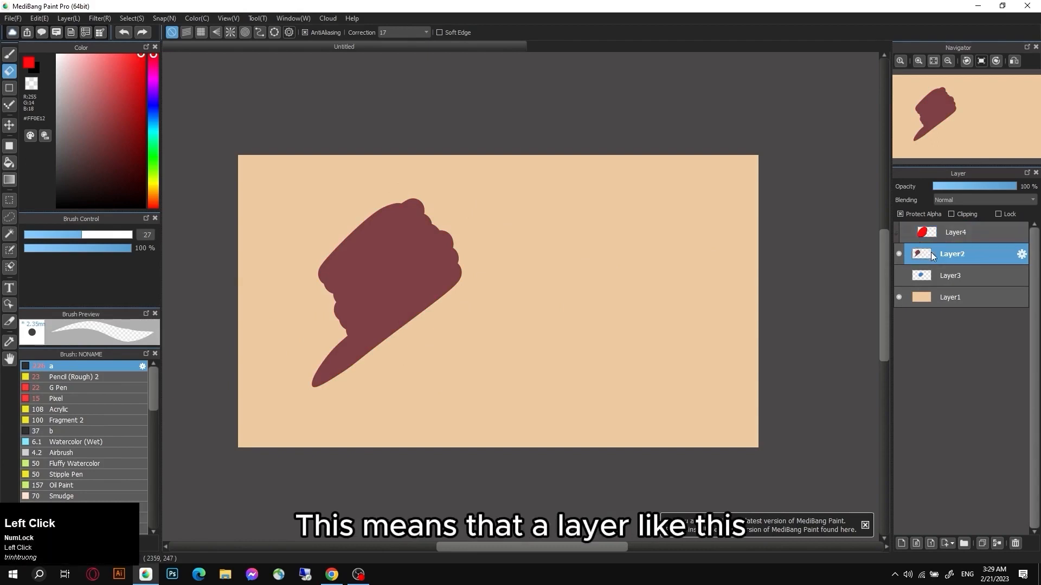
{"action": "left_click", "coordinate": [906, 231]}
{"action": "left_click", "coordinate": [961, 232]}
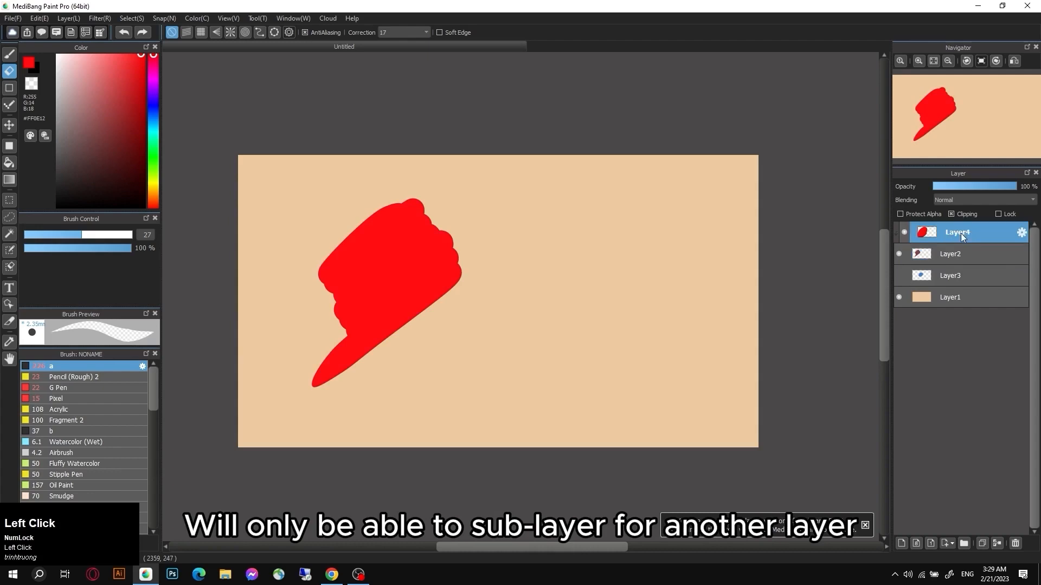
{"action": "left_click", "coordinate": [955, 251]}
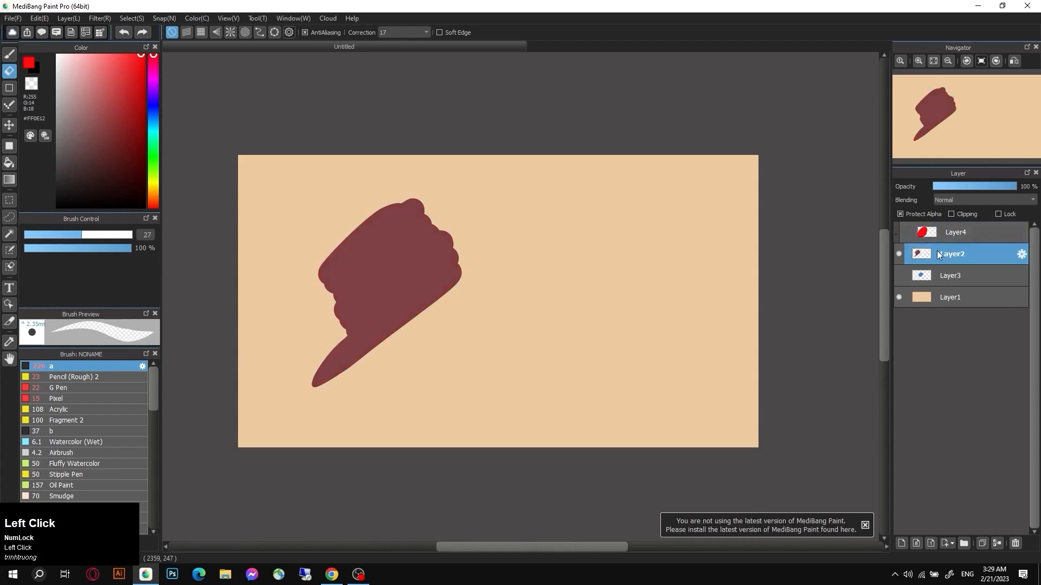
{"action": "left_click", "coordinate": [900, 252]}
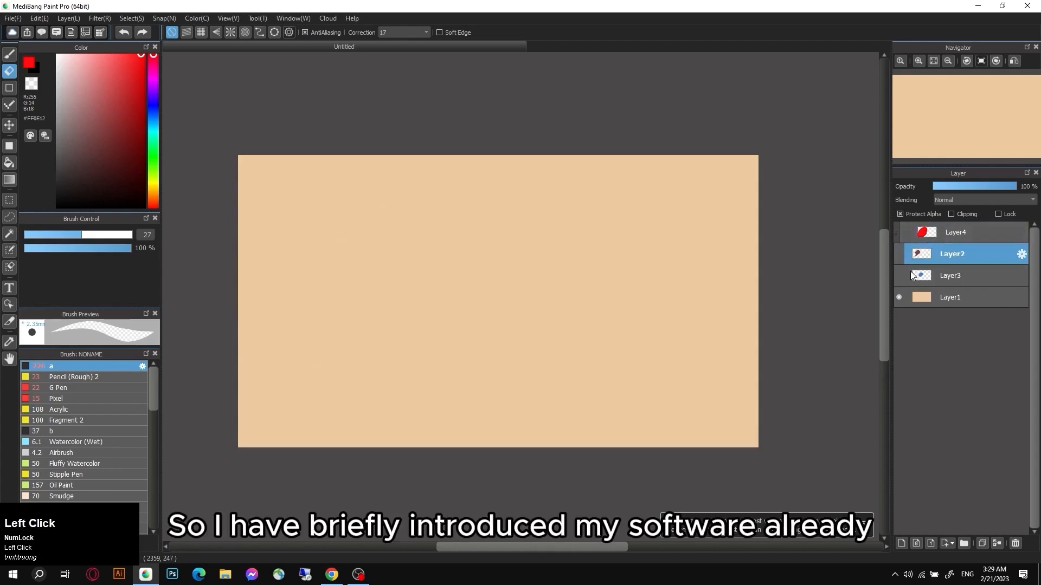